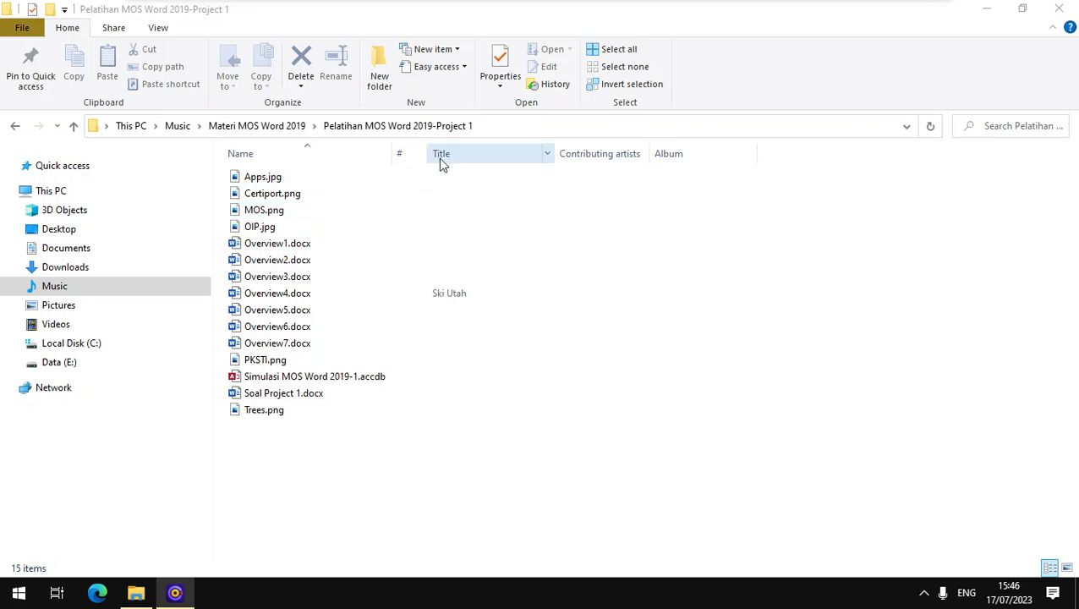
Step: Open the database Simulasi MOS Word 2019-1.accdb and shrink its restored window to a low strip just above the taskbar
left_click(279, 383)
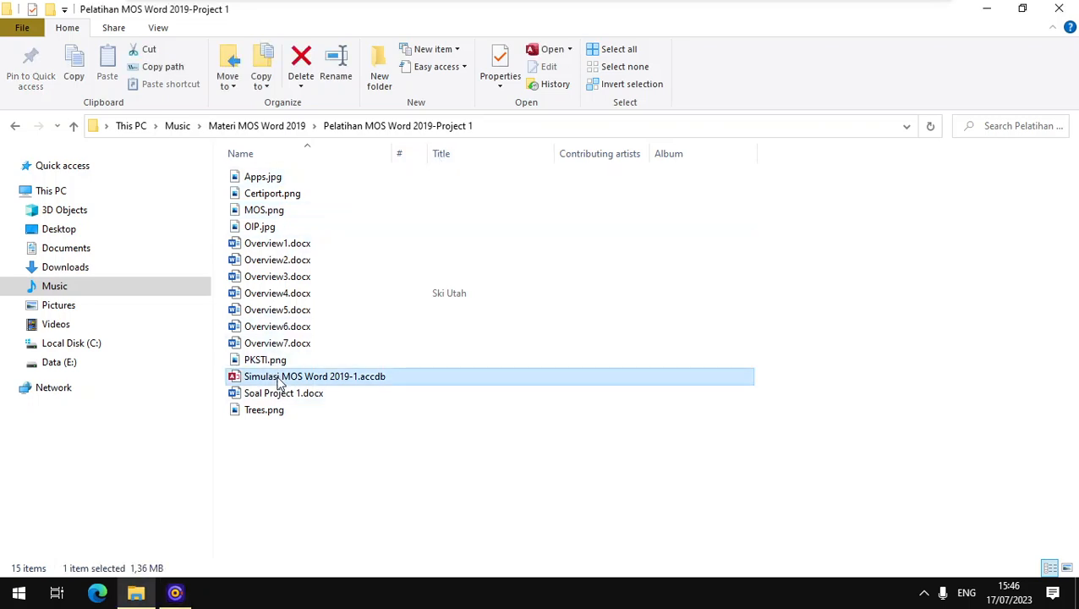
right_click(259, 378)
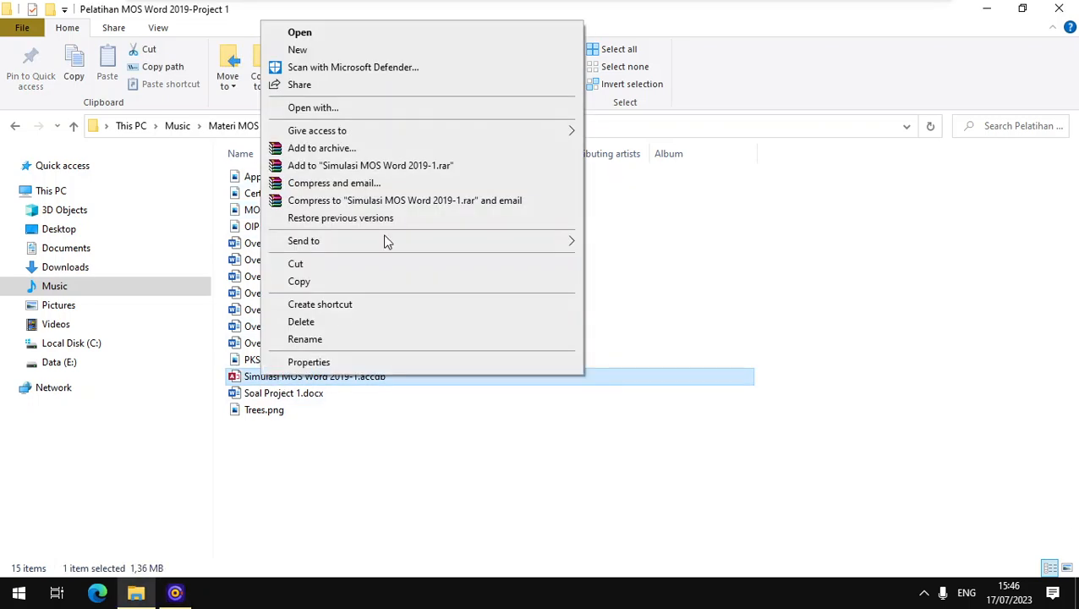
left_click(388, 34)
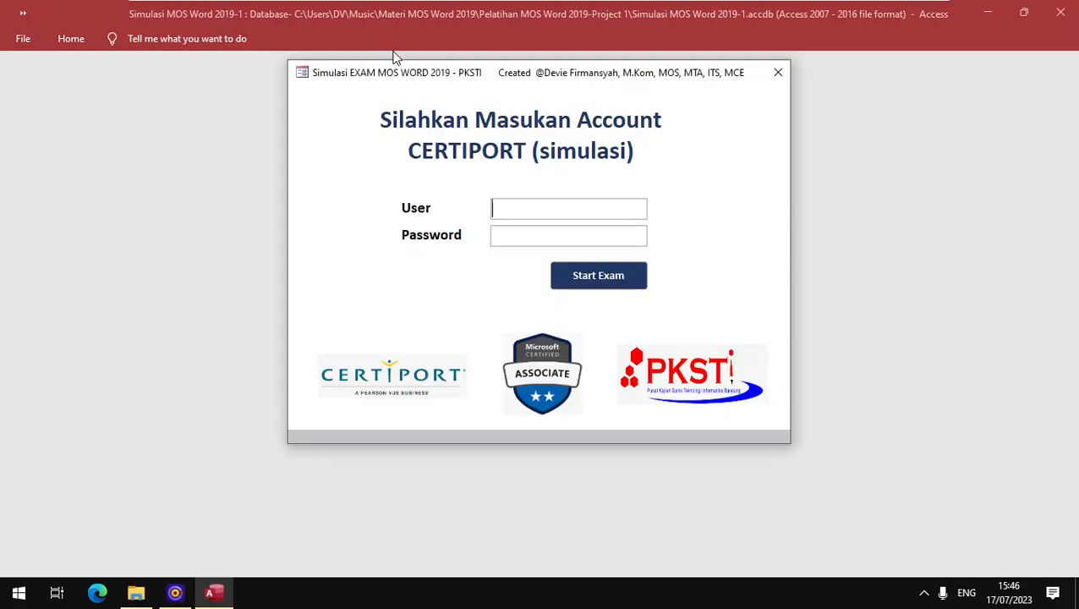
left_click(1024, 16)
left_click_drag(247, 255, 210, 420)
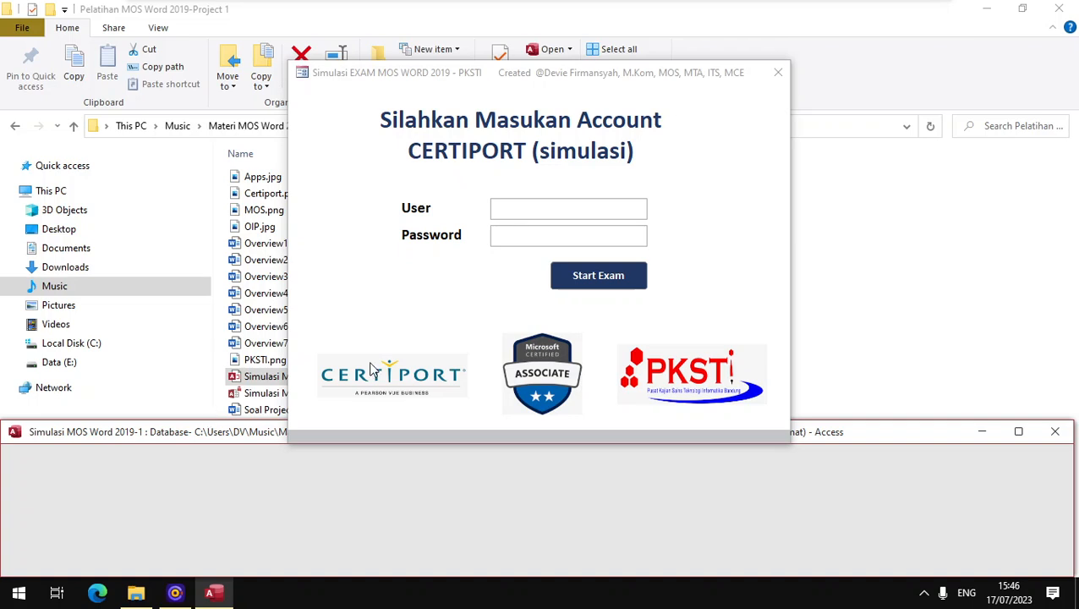
Step: Log in to the Certiport simulation with the account's user name and password and start the exam
left_click(569, 210)
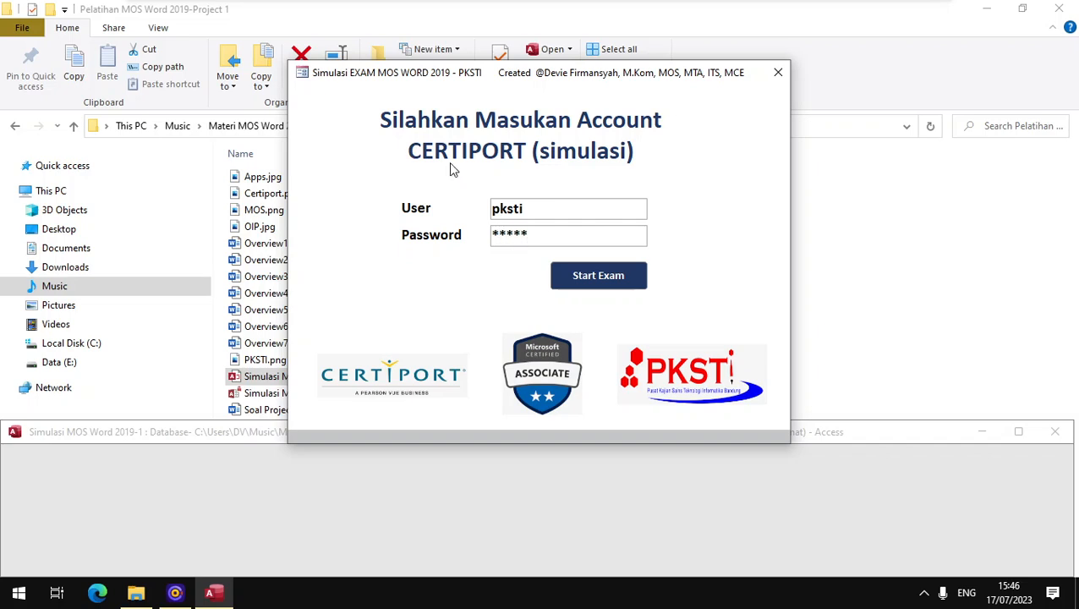
left_click(584, 276)
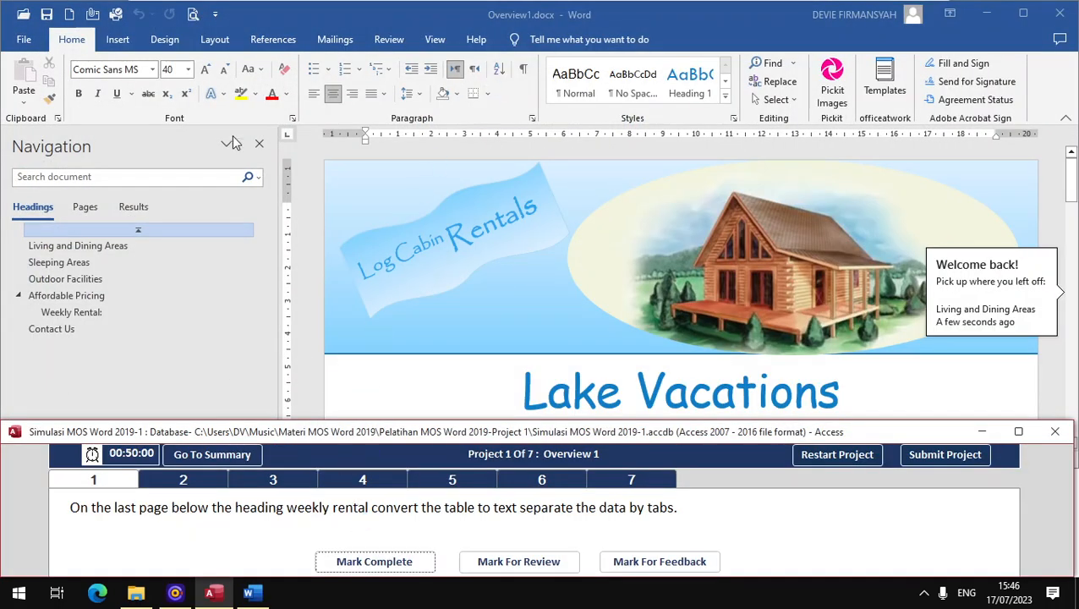
Step: Hide the Navigation pane in Overview1.docx and turn it back on
left_click(259, 144)
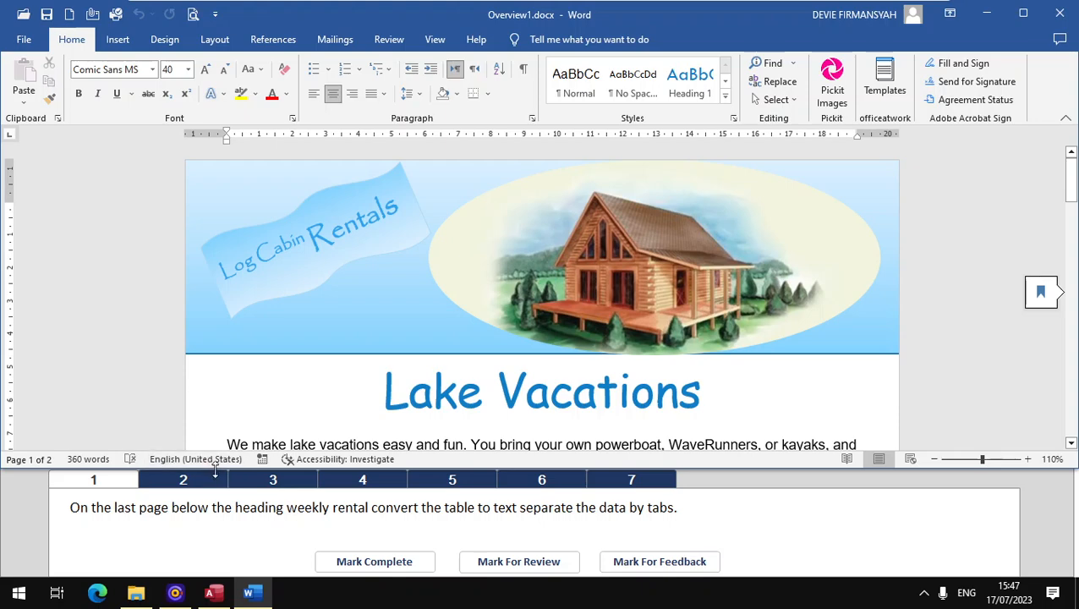
left_click(97, 524)
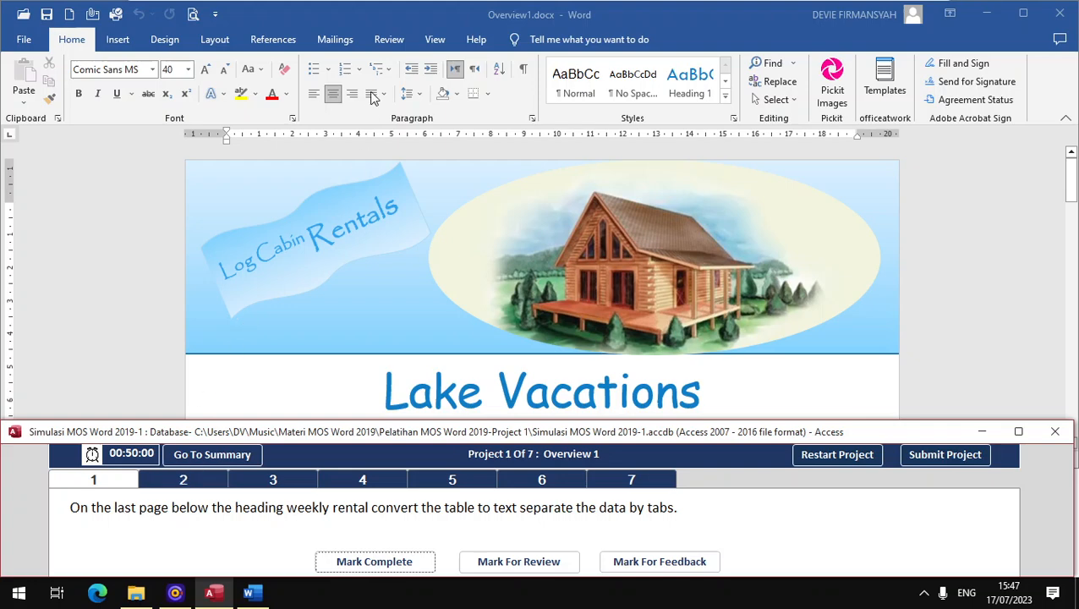
left_click(437, 39)
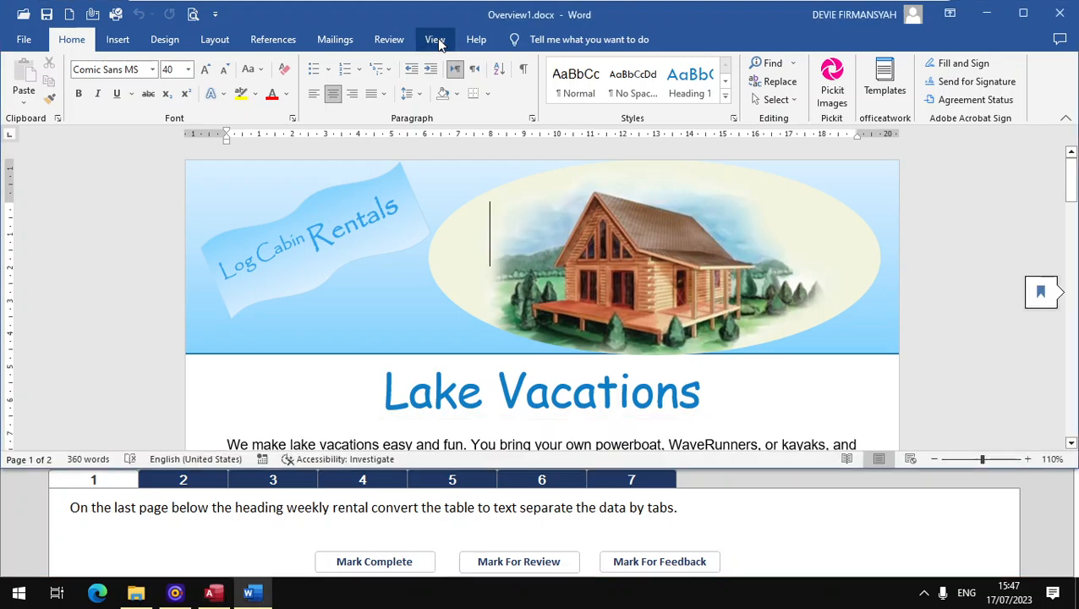
left_click(436, 39)
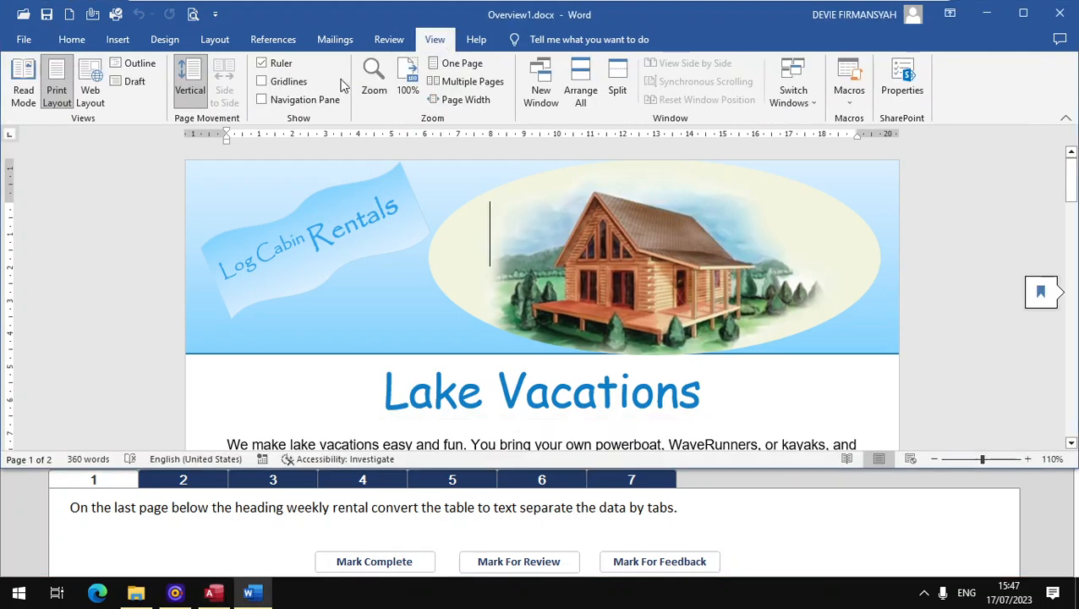
left_click(298, 100)
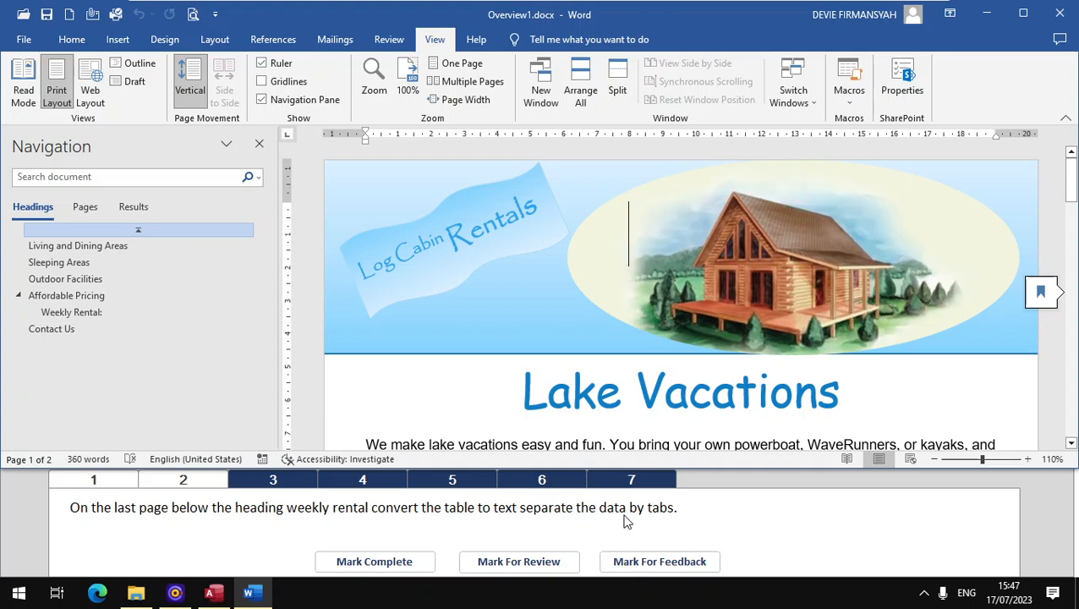
Step: Convert the table below the Weekly Rental heading on page 2 to text separated by tabs, and mark task 1 complete
left_click(92, 209)
left_click(177, 324)
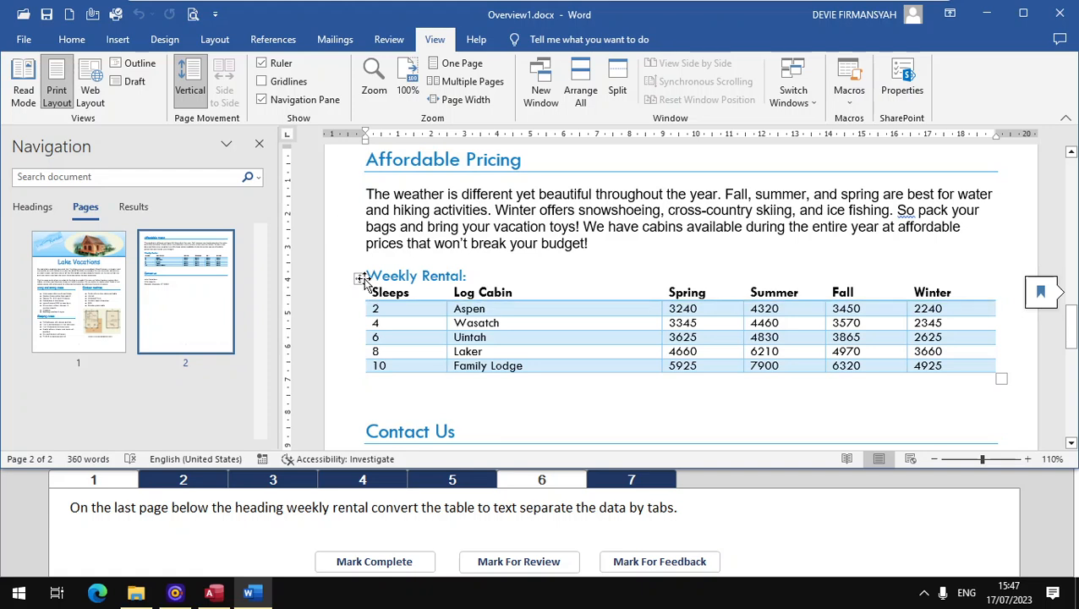
left_click(362, 279)
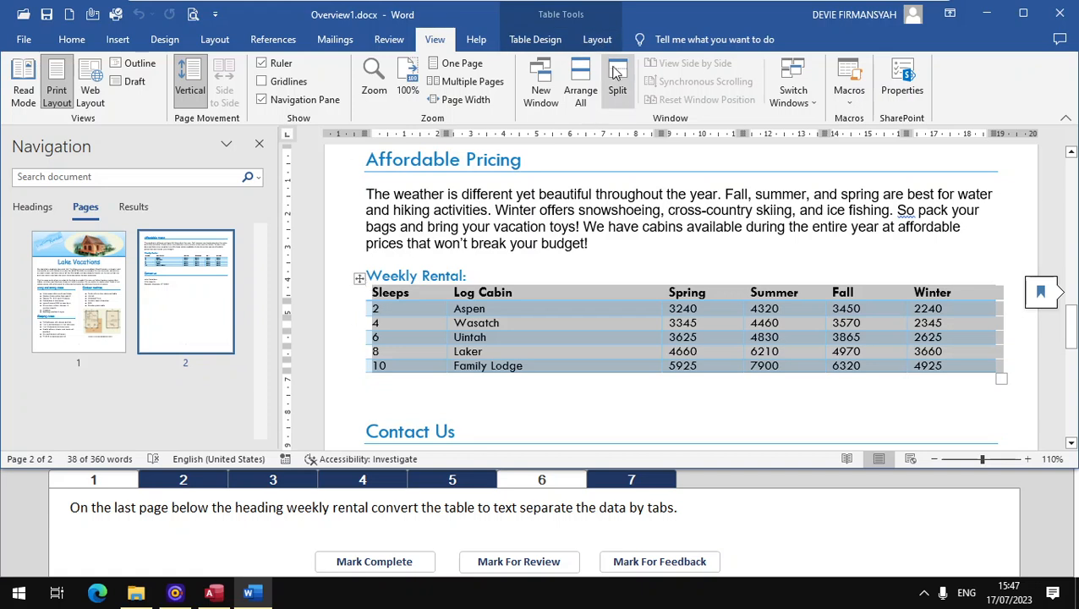
left_click(602, 40)
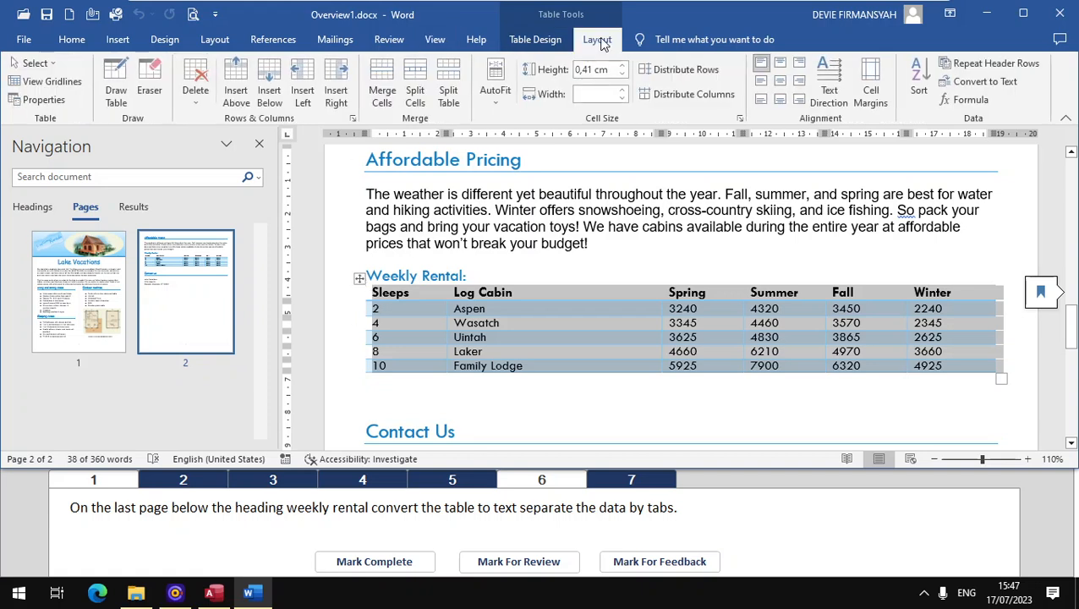
left_click(982, 83)
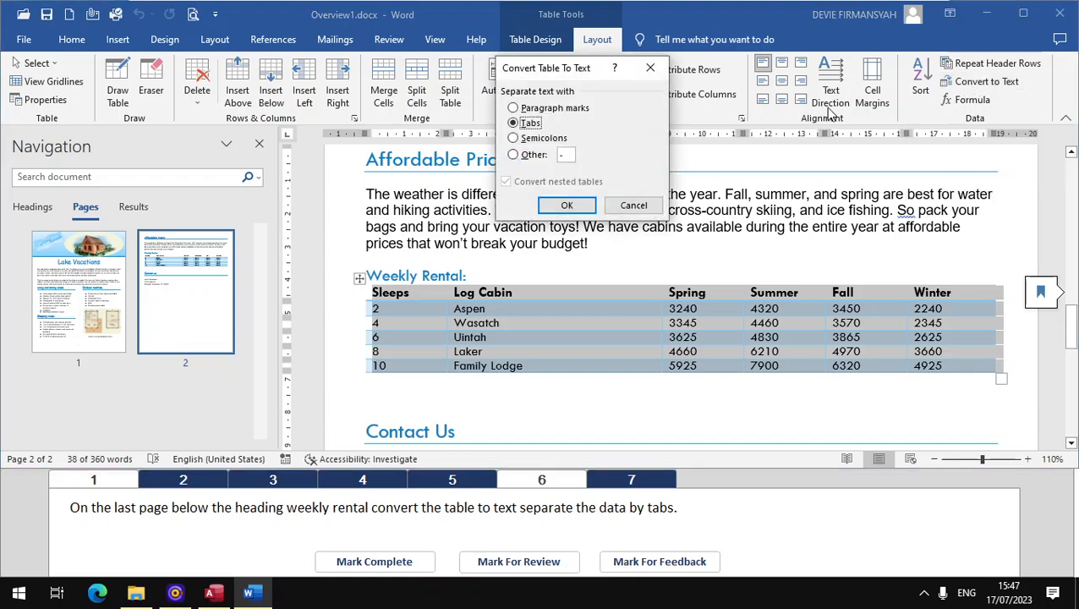
left_click(561, 205)
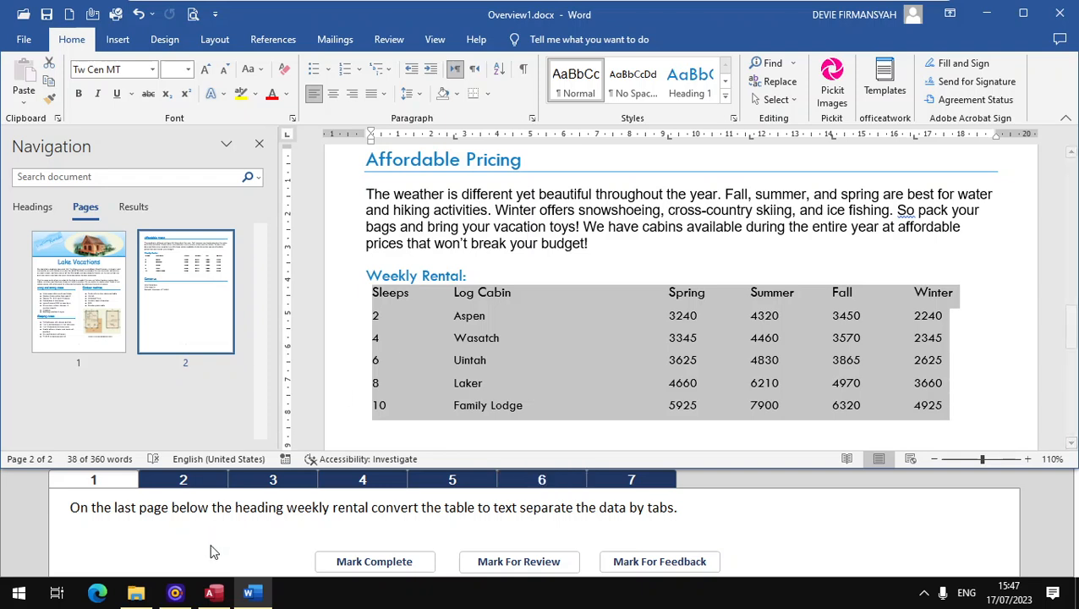
left_click(351, 562)
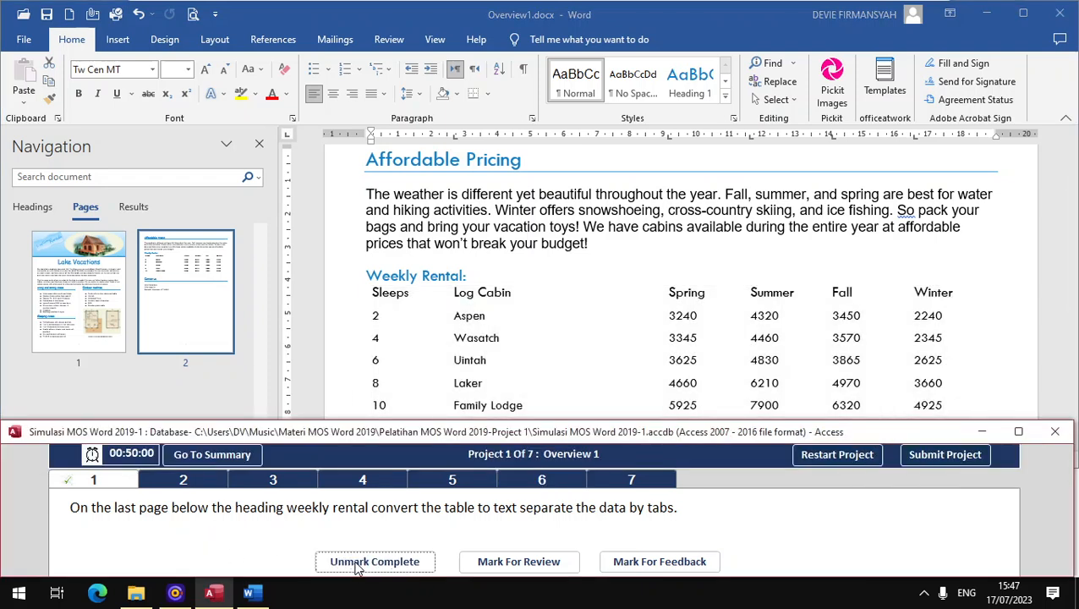
Step: For task 2, link the text "log cabin" in the first page's second sentence to en.wikipedia.org/wiki/log_cabin, and mark the task complete
left_click(198, 480)
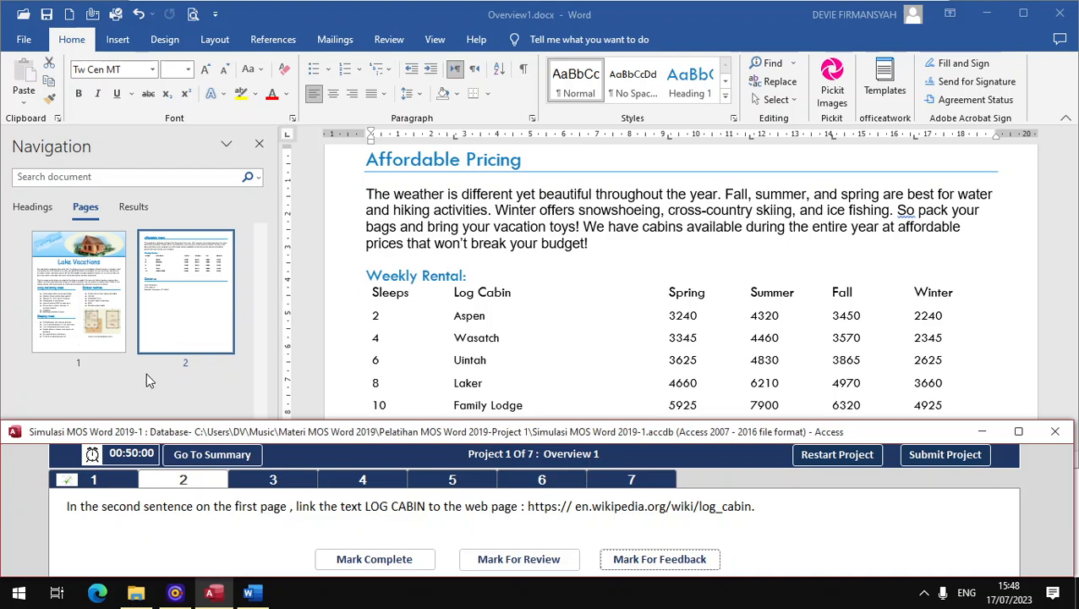
left_click(109, 335)
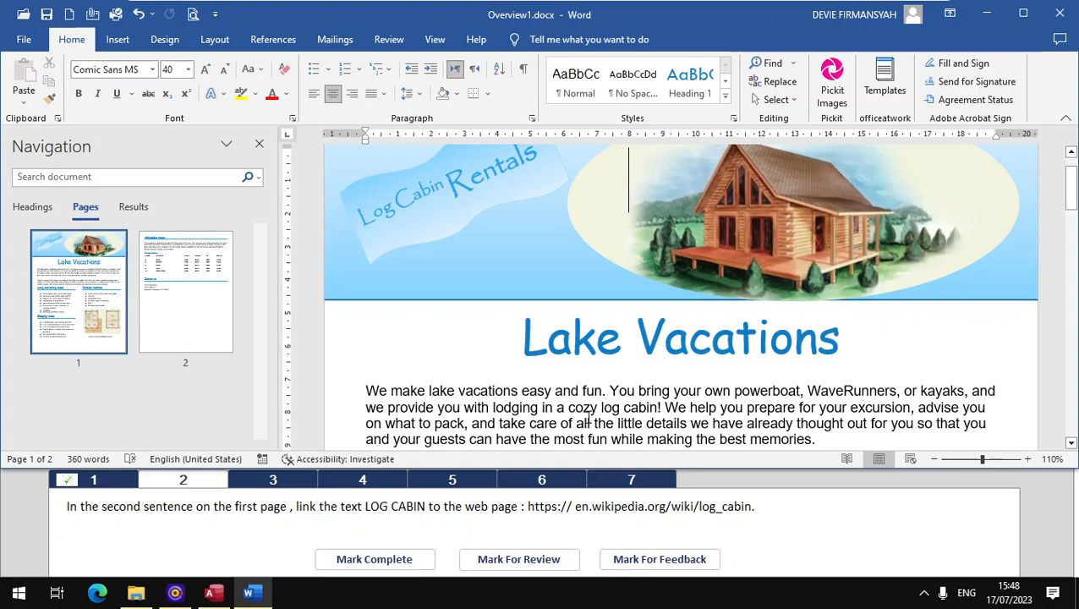
left_click_drag(602, 408, 658, 408)
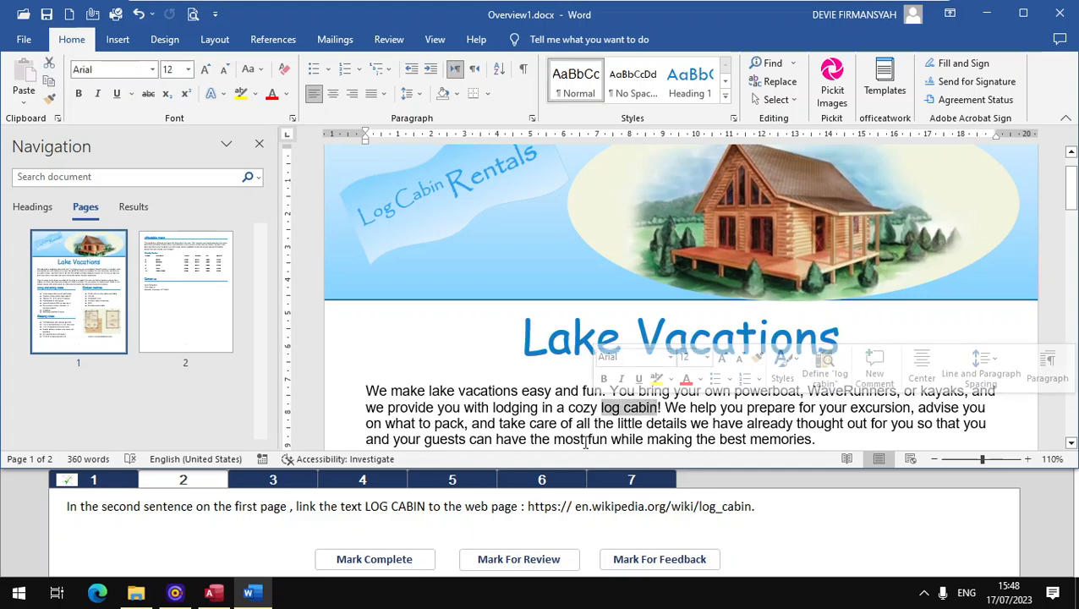
right_click(651, 410)
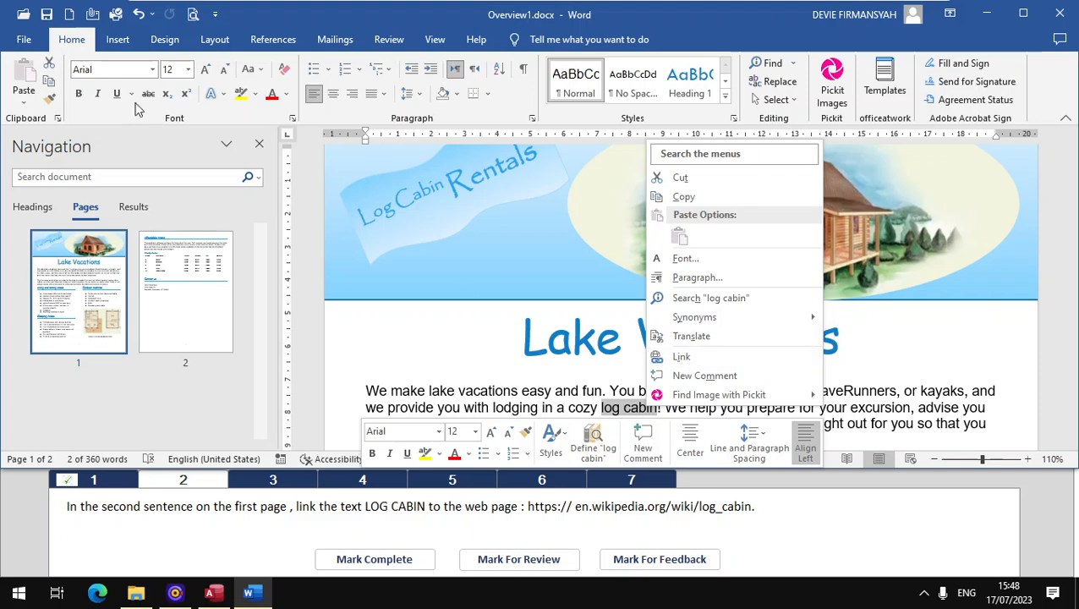
left_click(118, 39)
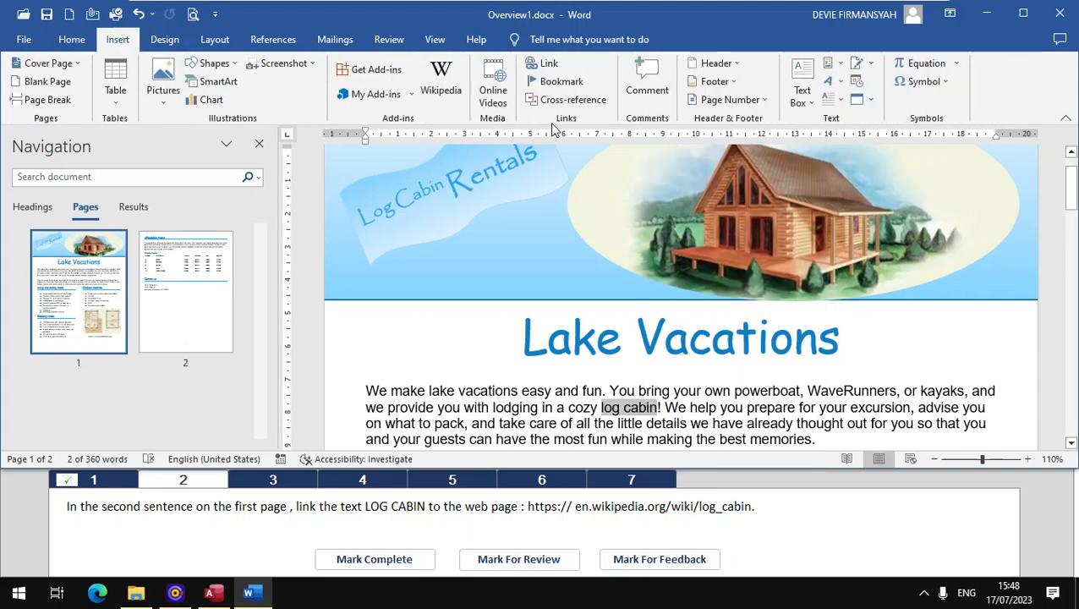
left_click(546, 64)
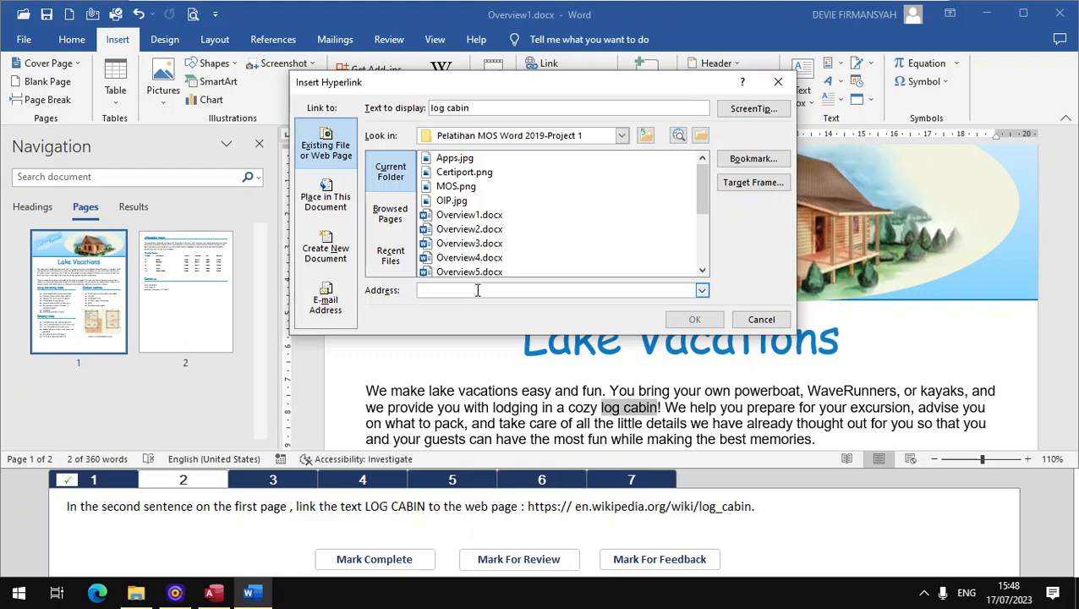
type("en.wikipedia.org/wiki/log_cabin")
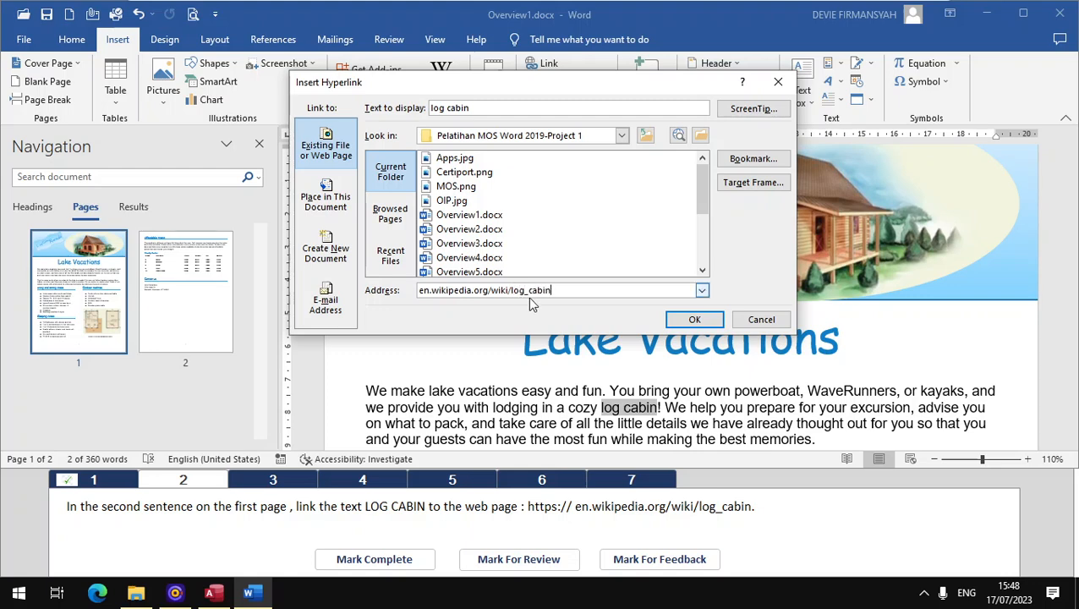
left_click(694, 319)
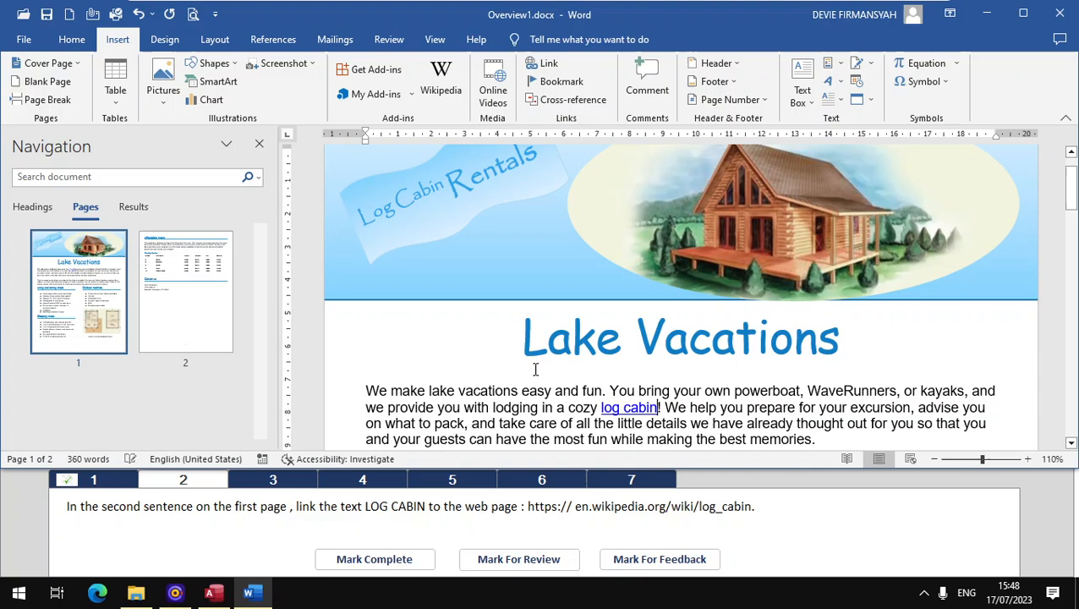
left_click(373, 560)
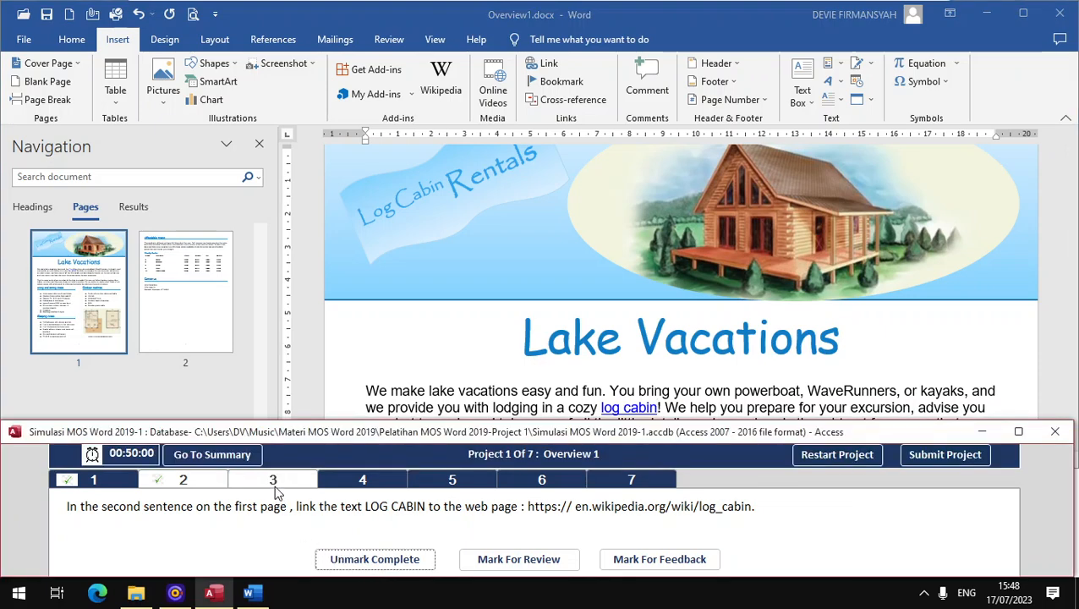
Step: For task 3, insert a continuous section break just before the Affordable Pricing heading on page 2, and mark the task complete
left_click(273, 487)
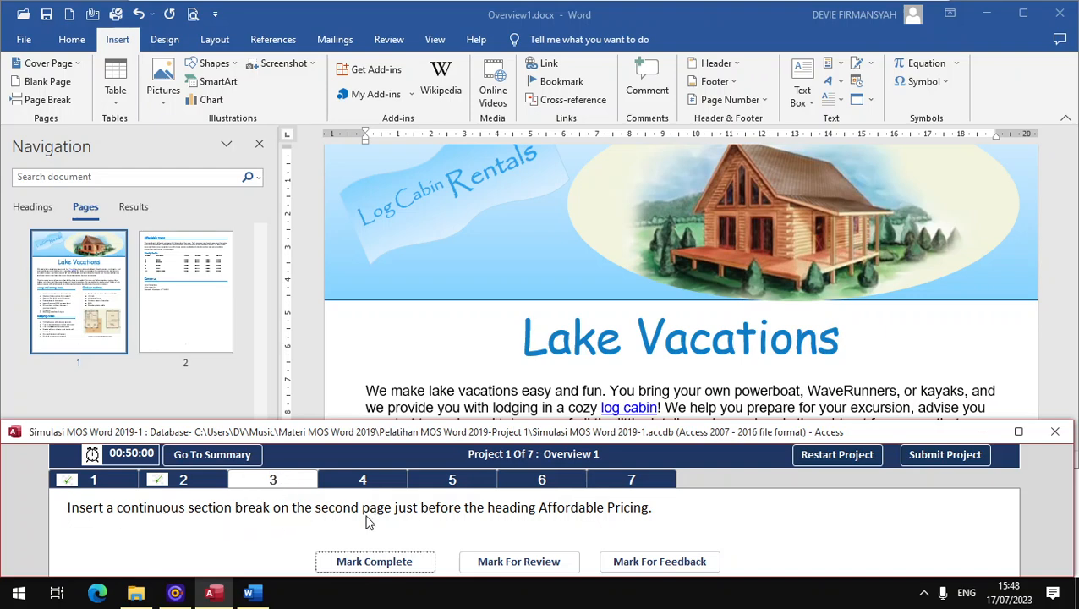
left_click(194, 338)
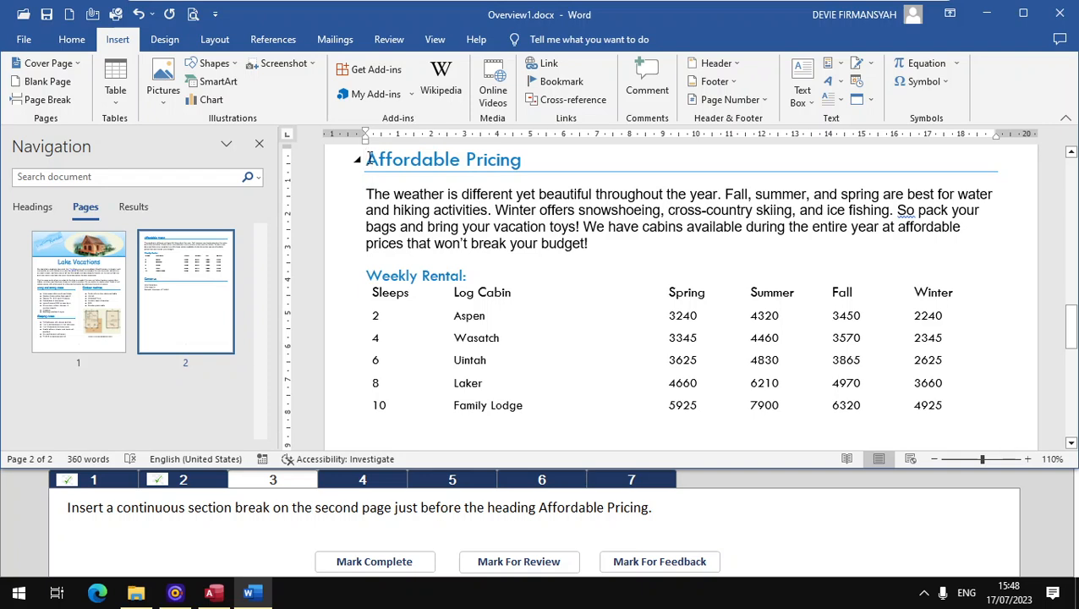
left_click(215, 39)
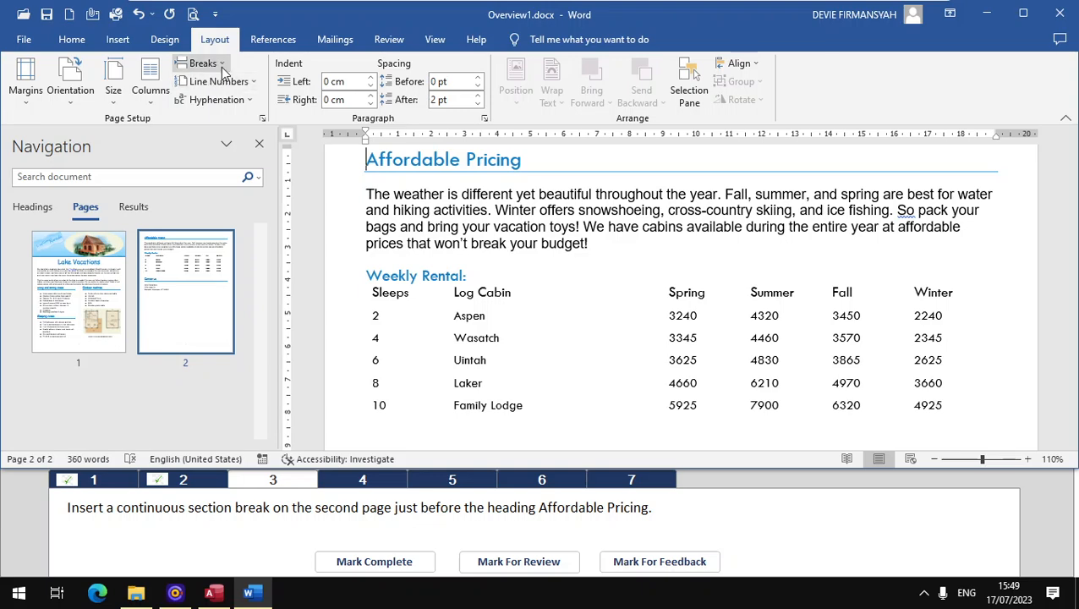
left_click(218, 64)
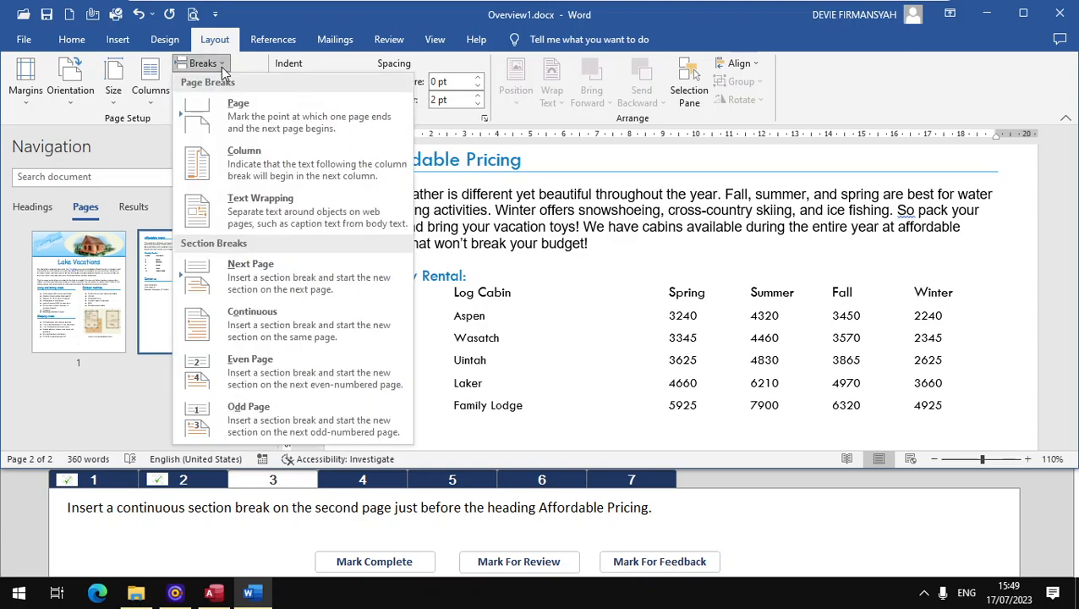
left_click(275, 330)
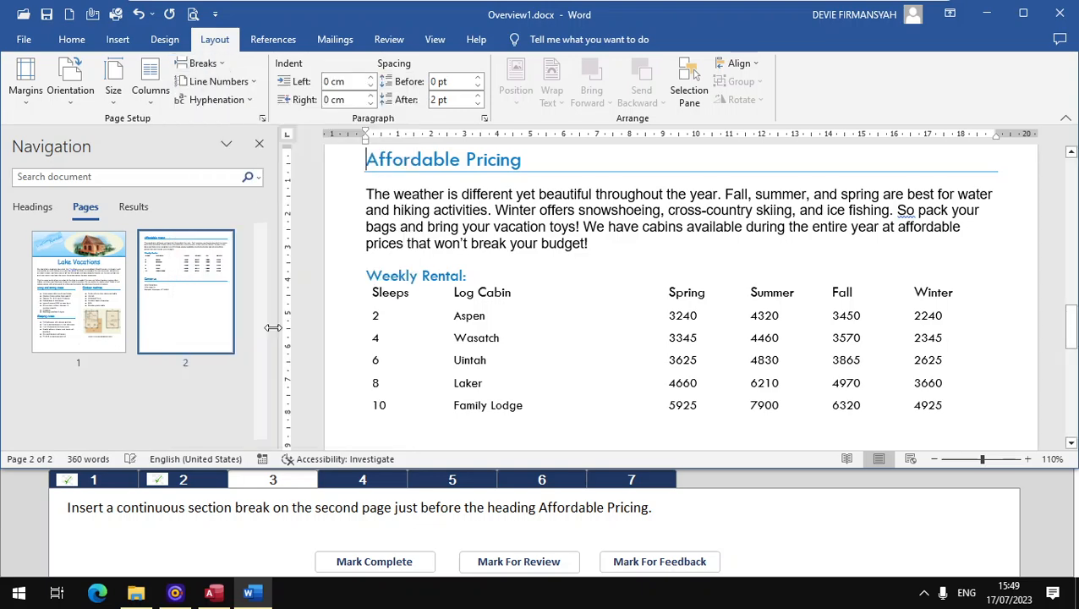
left_click(375, 562)
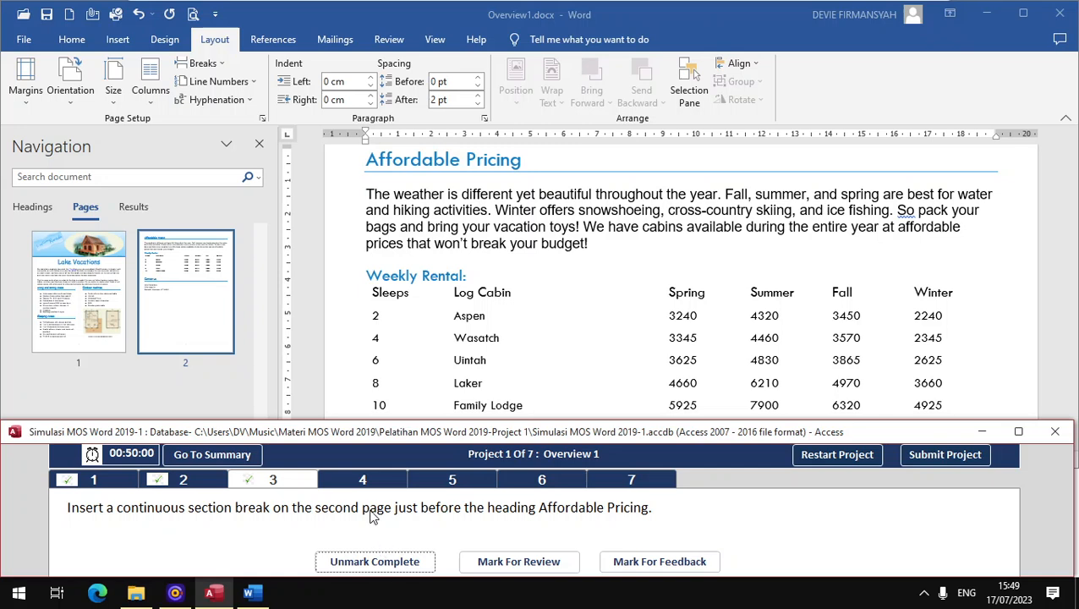
Step: For task 4, replace the bullets of the Living and Dining Areas list on page 1 with the picture Trees.png, and mark the task complete
left_click(375, 484)
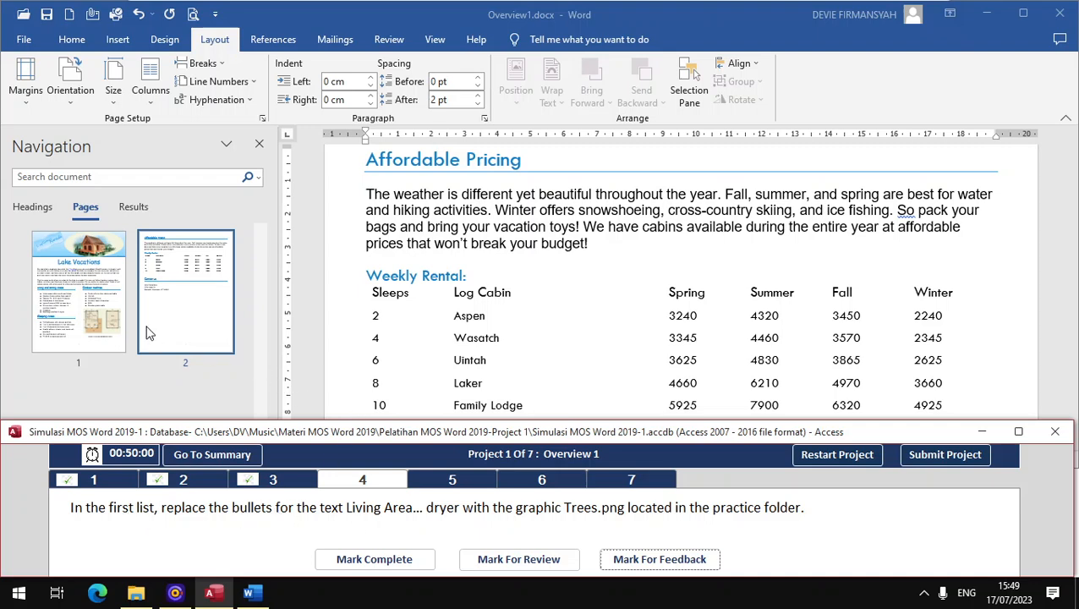
left_click(96, 296)
scroll(428, 334, "down", 8)
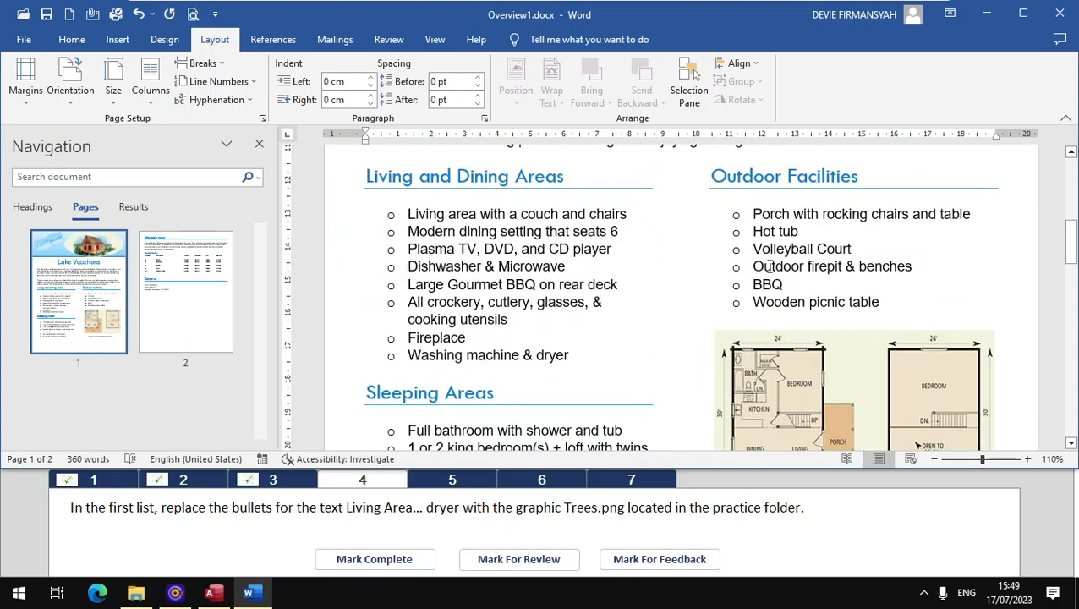
scroll(516, 385, "down", 2)
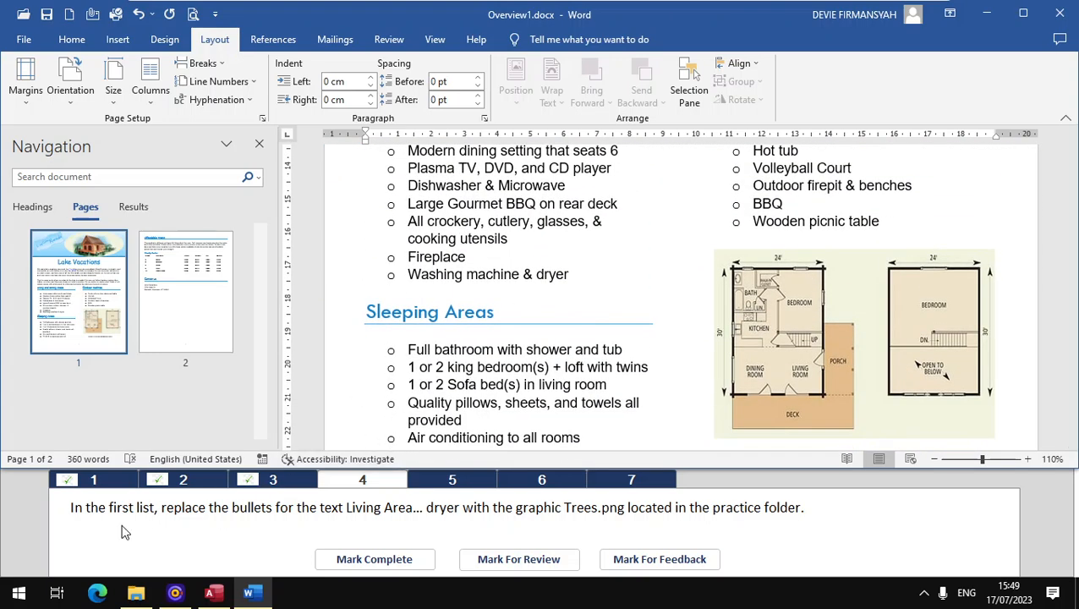
scroll(405, 210, "up", 2)
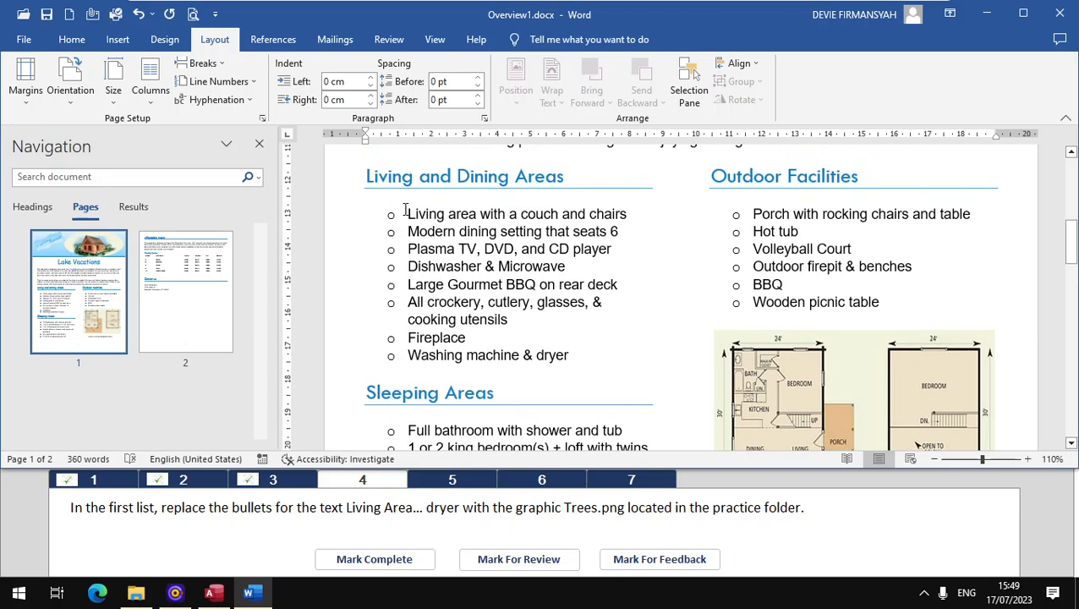
left_click_drag(407, 214, 571, 364)
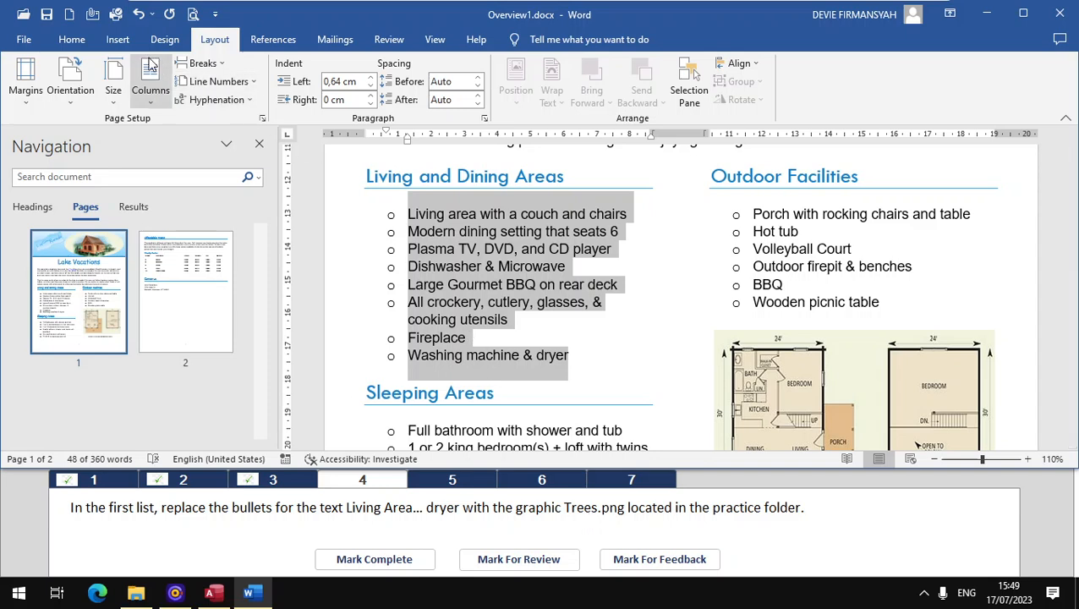
left_click(67, 44)
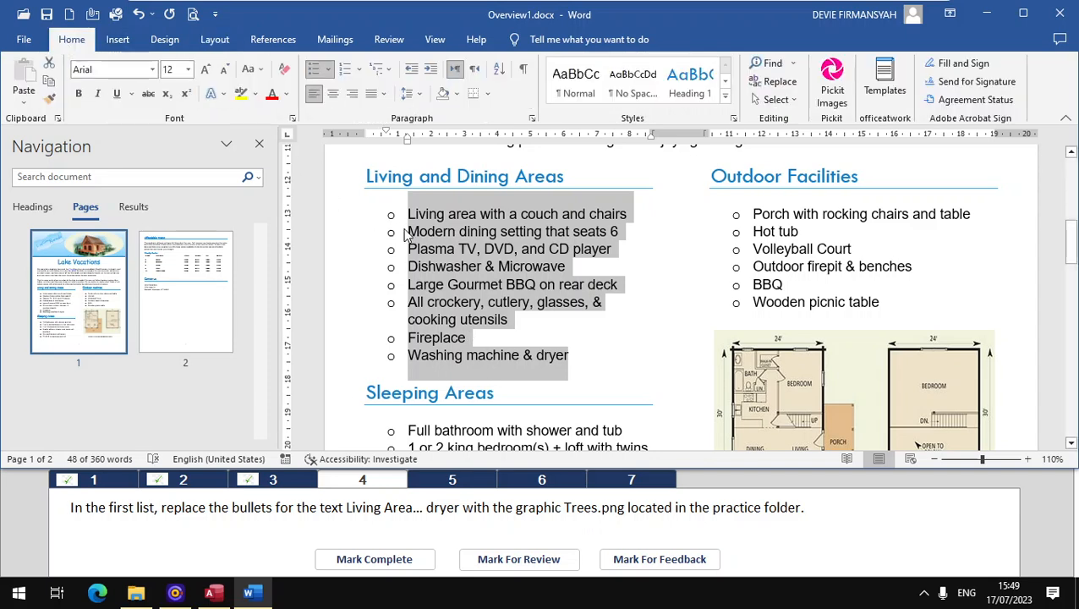
left_click(330, 74)
left_click(331, 74)
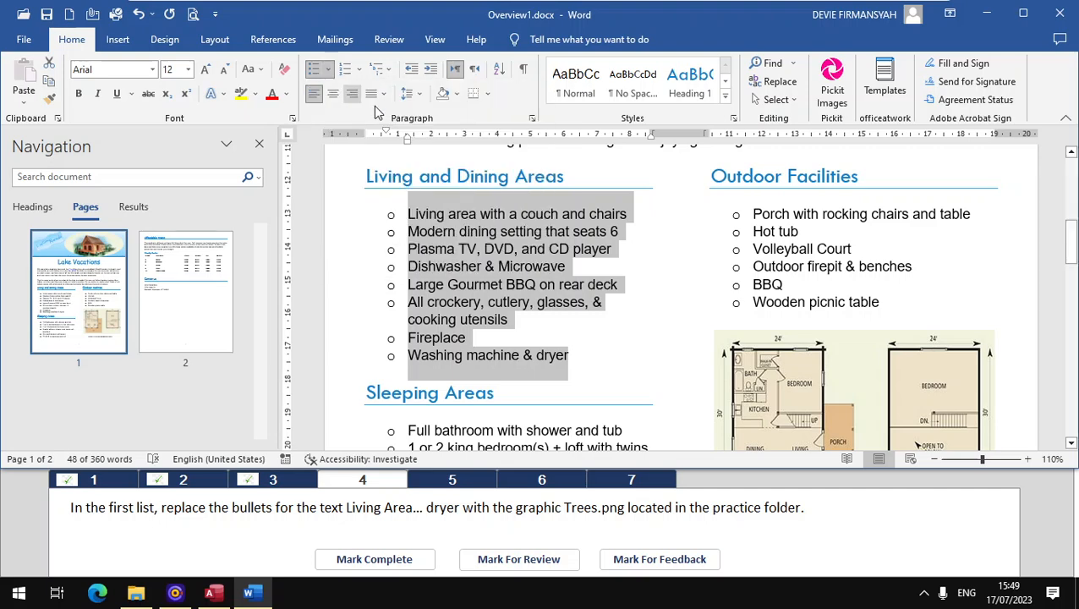
left_click(329, 72)
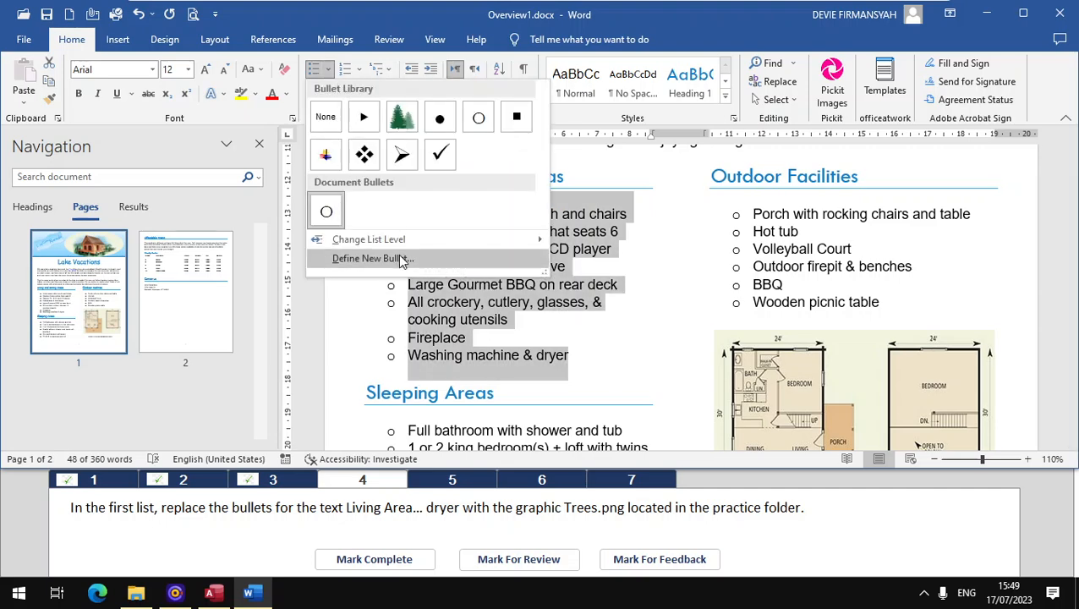
left_click(402, 259)
left_click(541, 135)
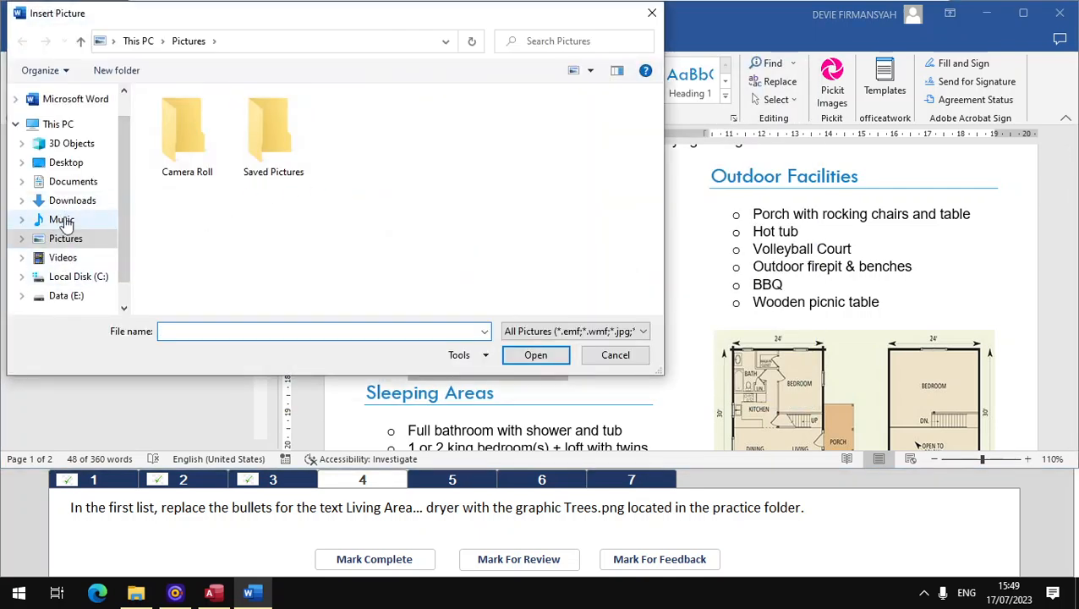
left_click(62, 219)
double_click(197, 121)
double_click(197, 118)
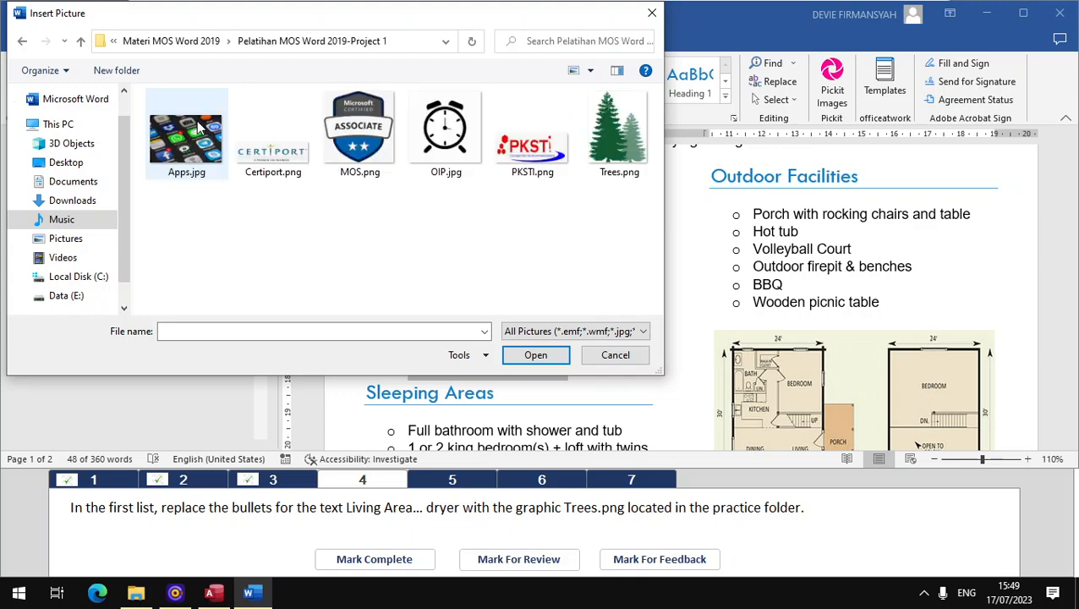
left_click(620, 173)
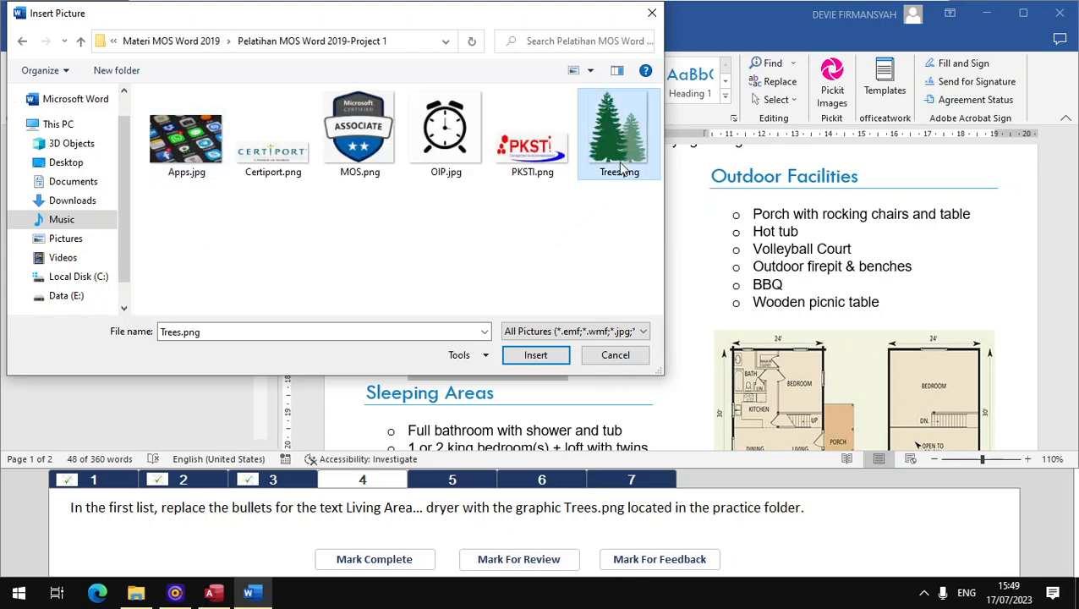
left_click(538, 355)
left_click(542, 352)
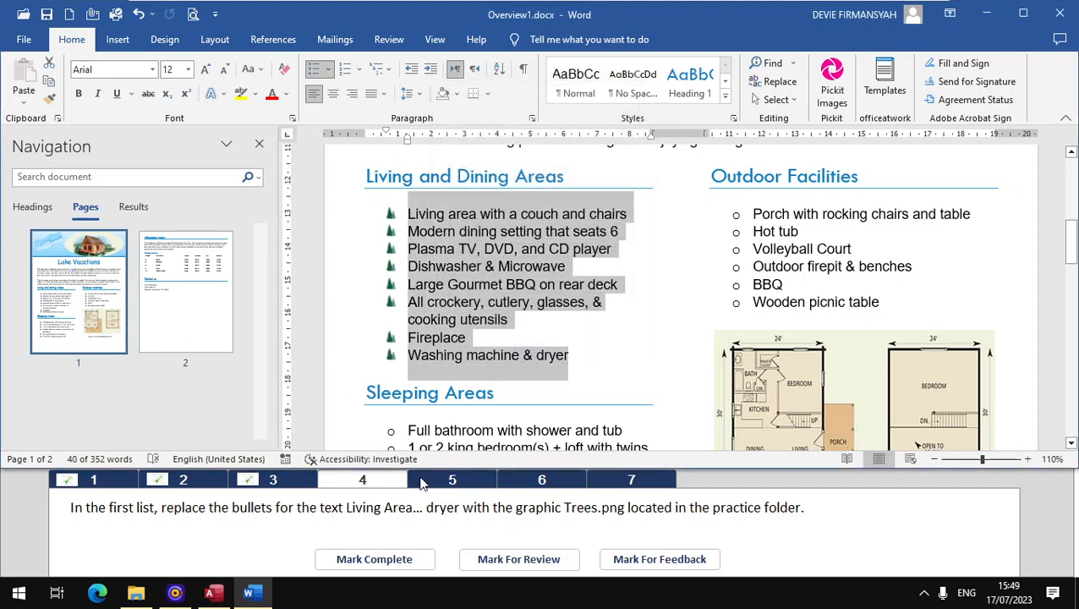
left_click(392, 559)
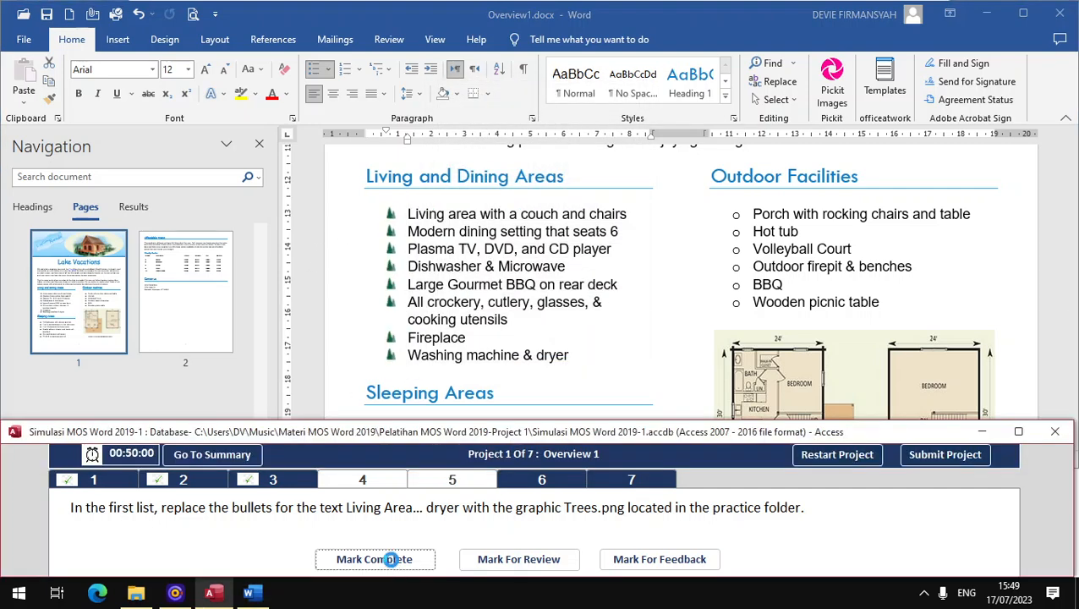
Step: For task 5, apply the Simple Frame, Black picture style to the floorplan on page 1, and mark the task complete
left_click(466, 487)
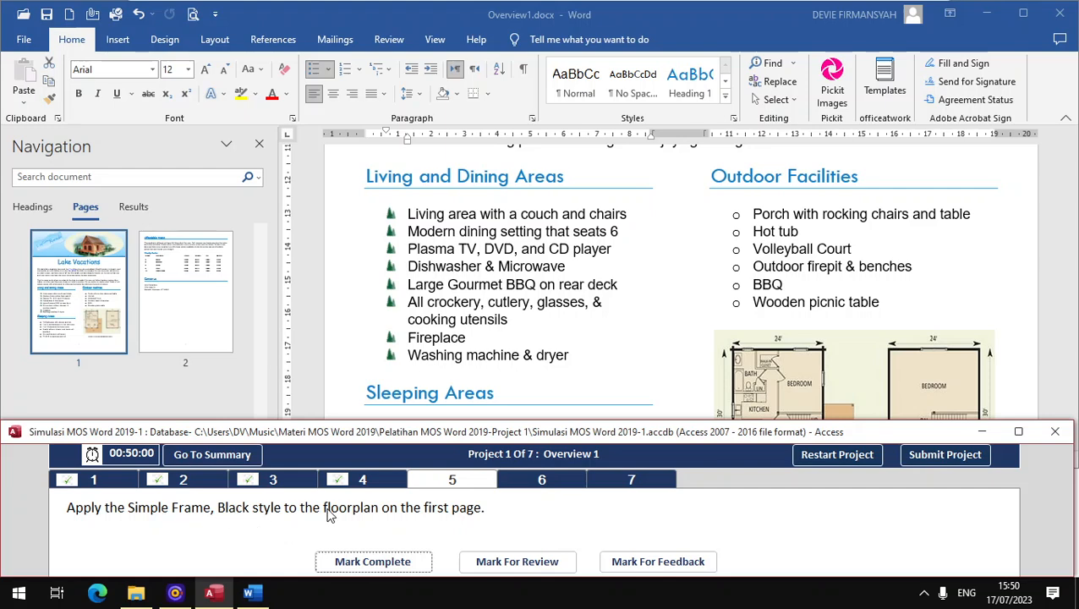
left_click(97, 296)
scroll(776, 326, "down", 7)
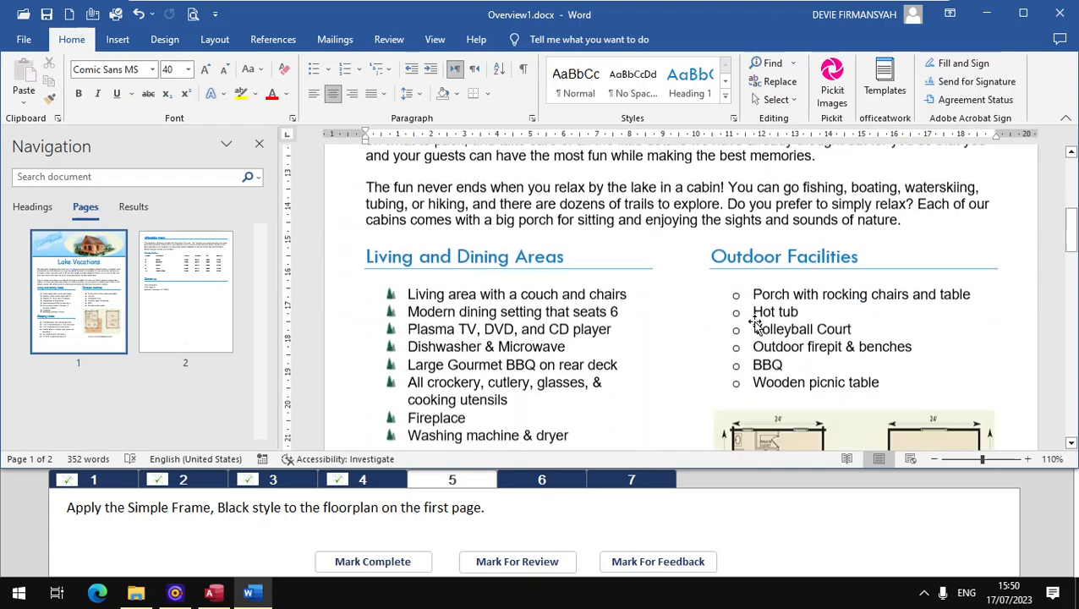
left_click(777, 326)
scroll(776, 325, "down", 4)
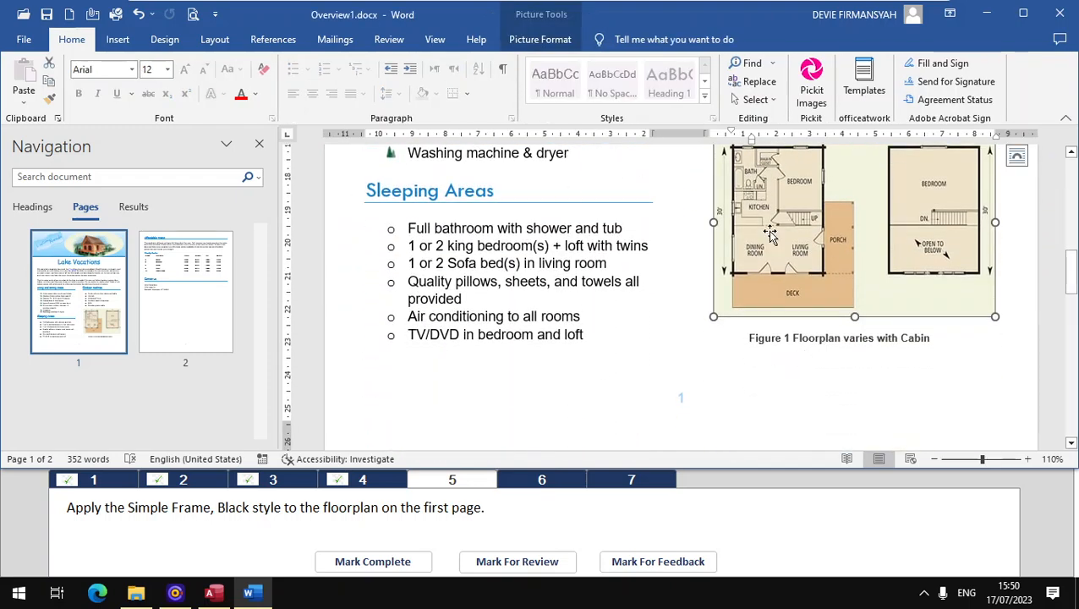
left_click(560, 47)
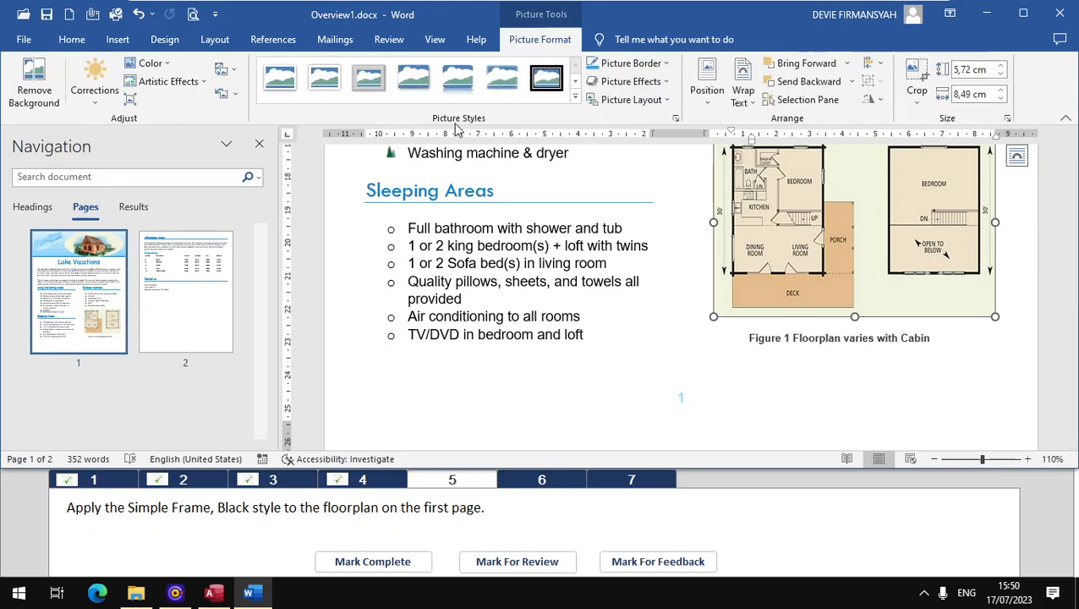
left_click(575, 96)
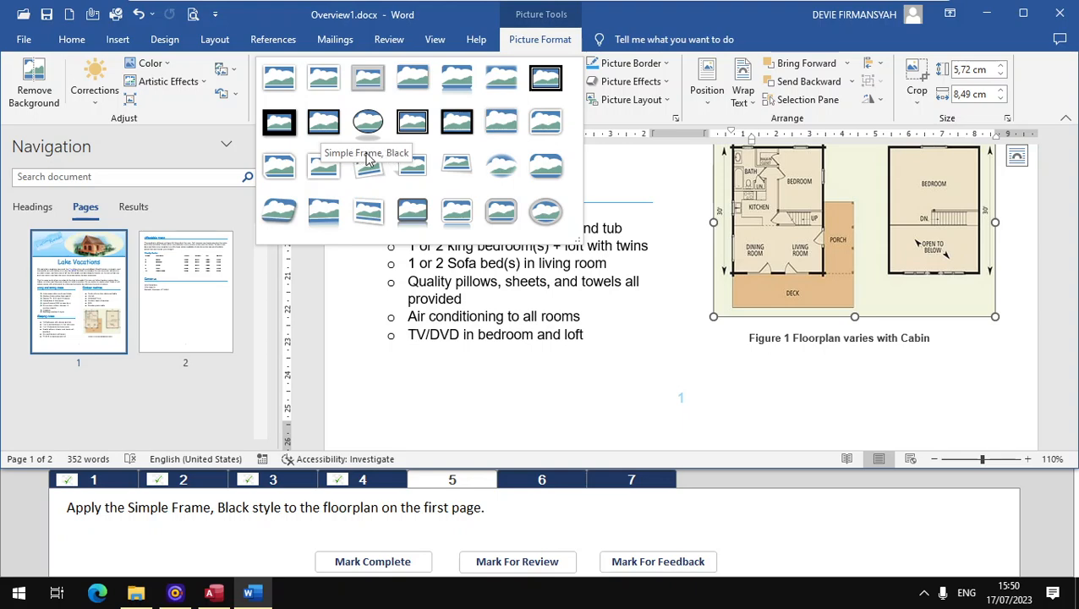
left_click(328, 126)
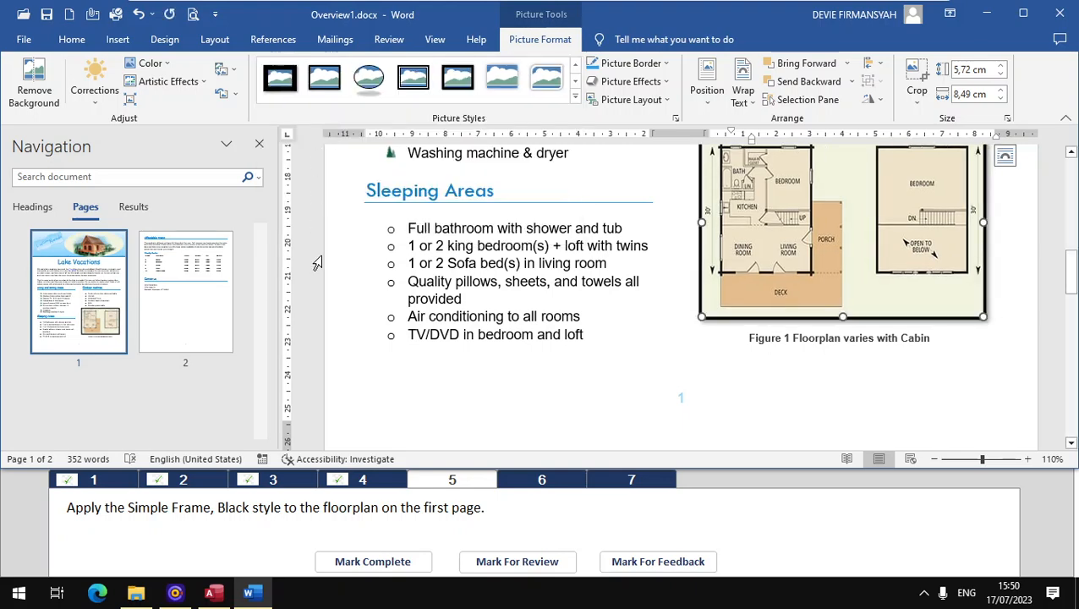
left_click(379, 560)
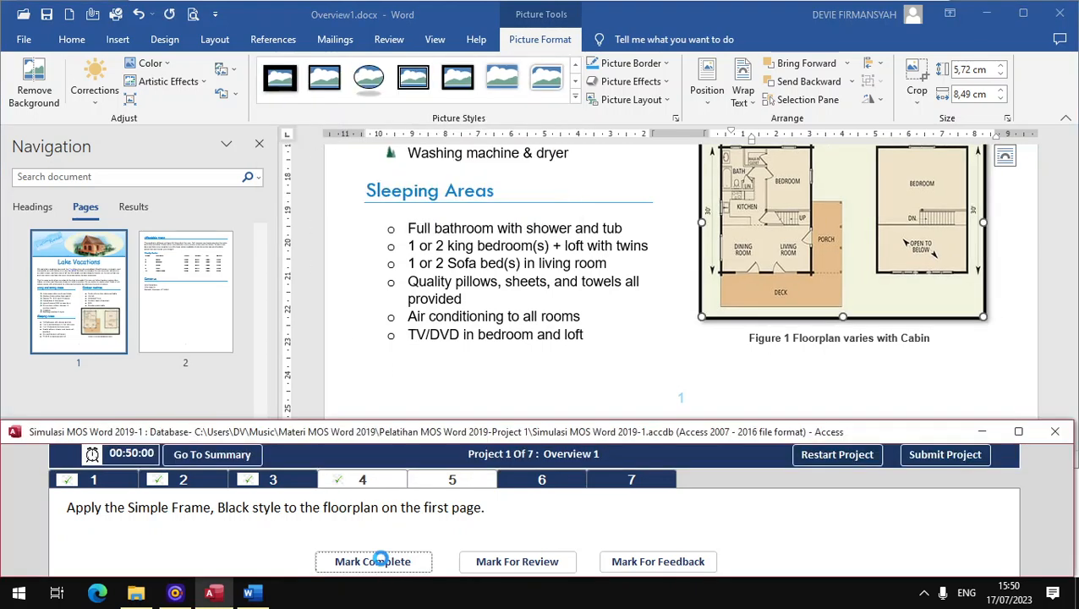
Step: For task 6, convert the tab-separated text below the Weekly Rental heading on page 2 into a table with 6 columns
left_click(537, 481)
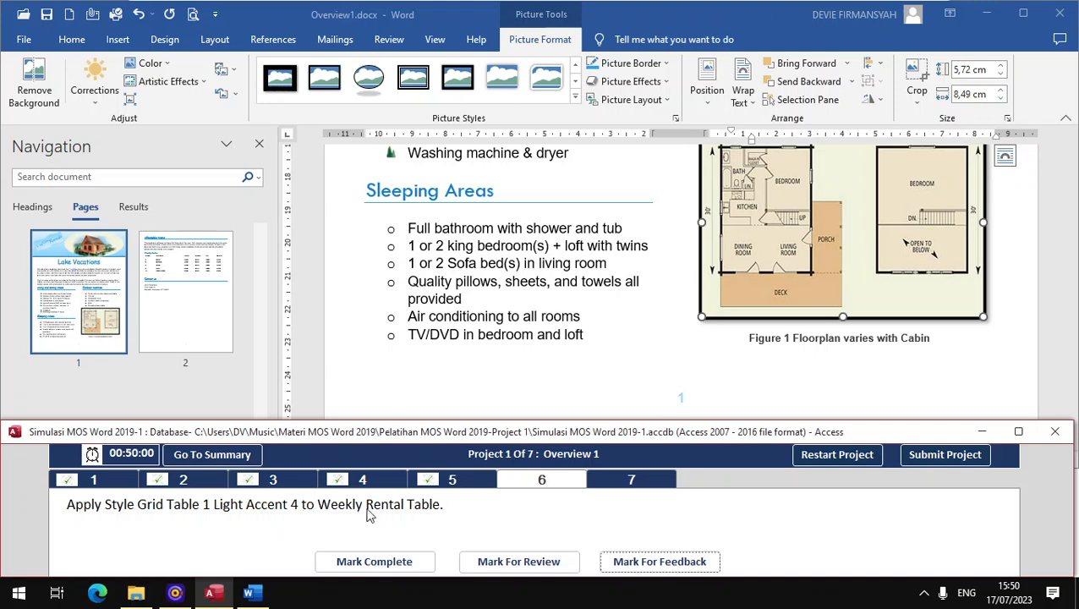
left_click(182, 326)
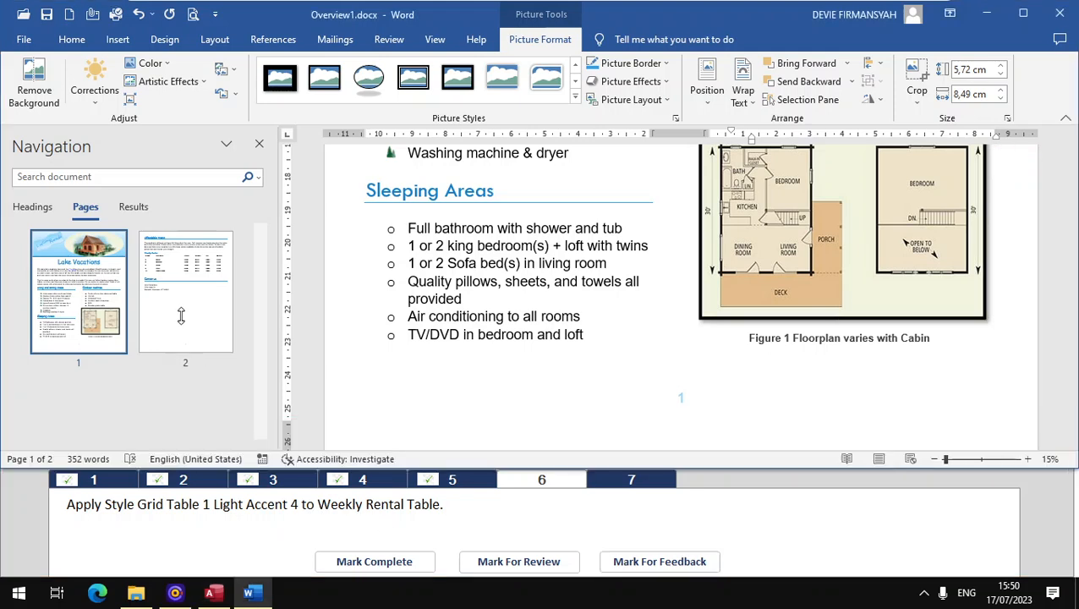
left_click(375, 292)
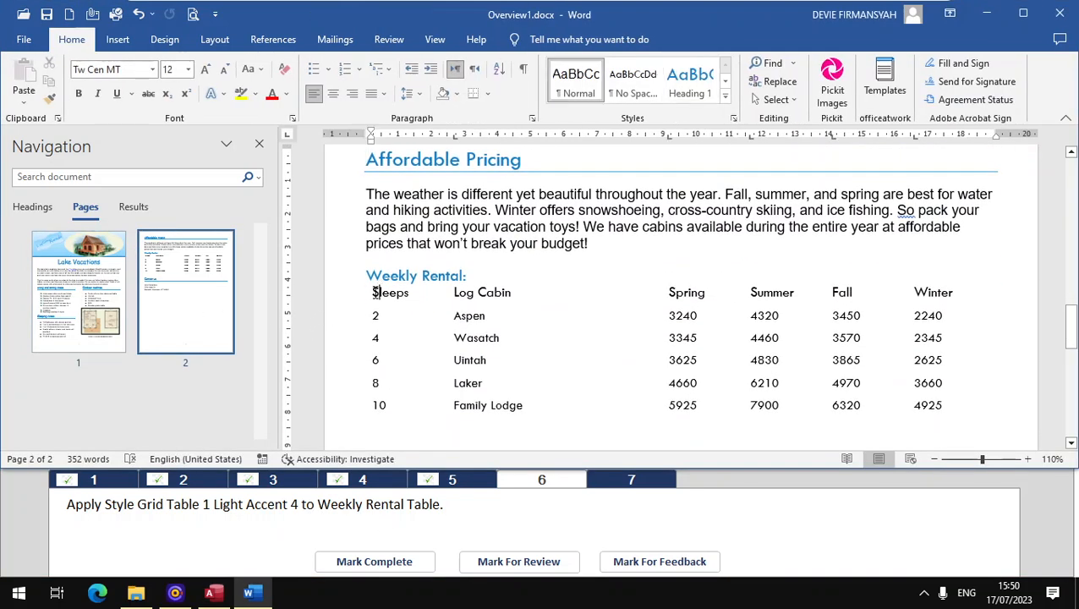
left_click_drag(373, 294, 946, 405)
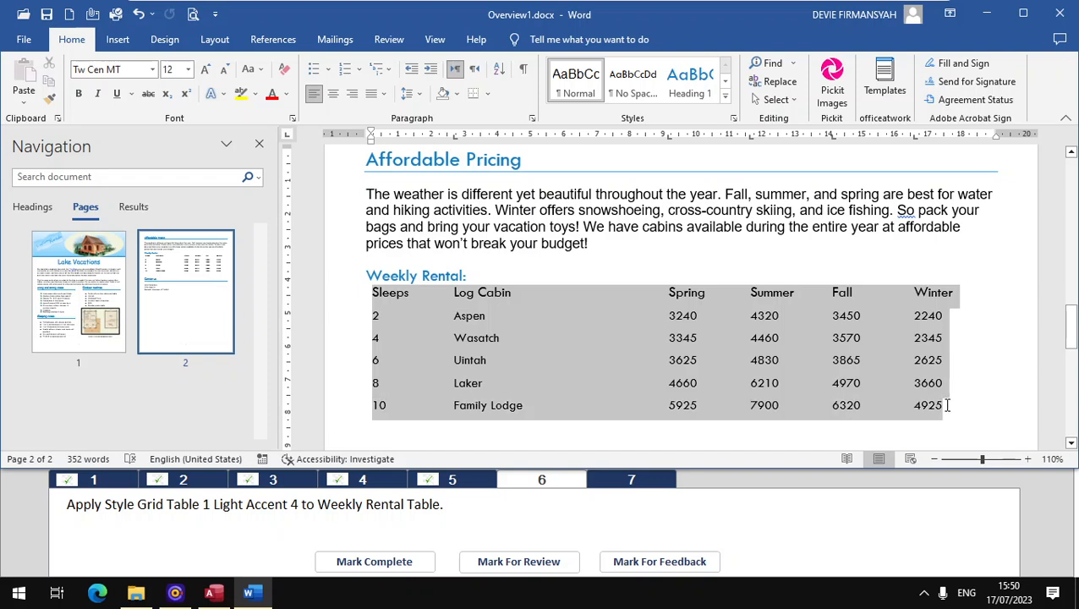
left_click(117, 40)
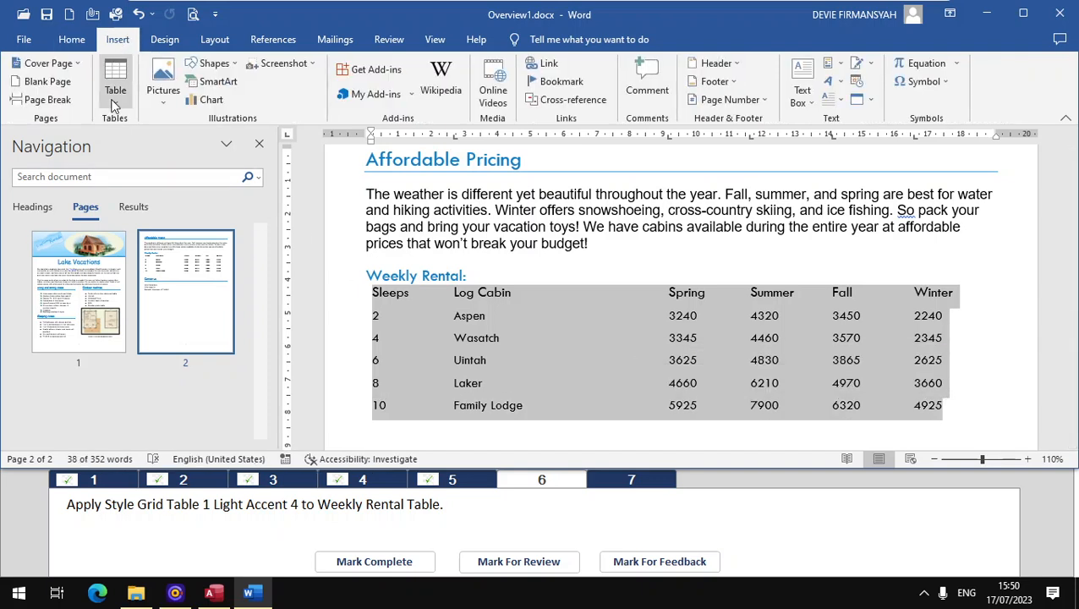
left_click(115, 97)
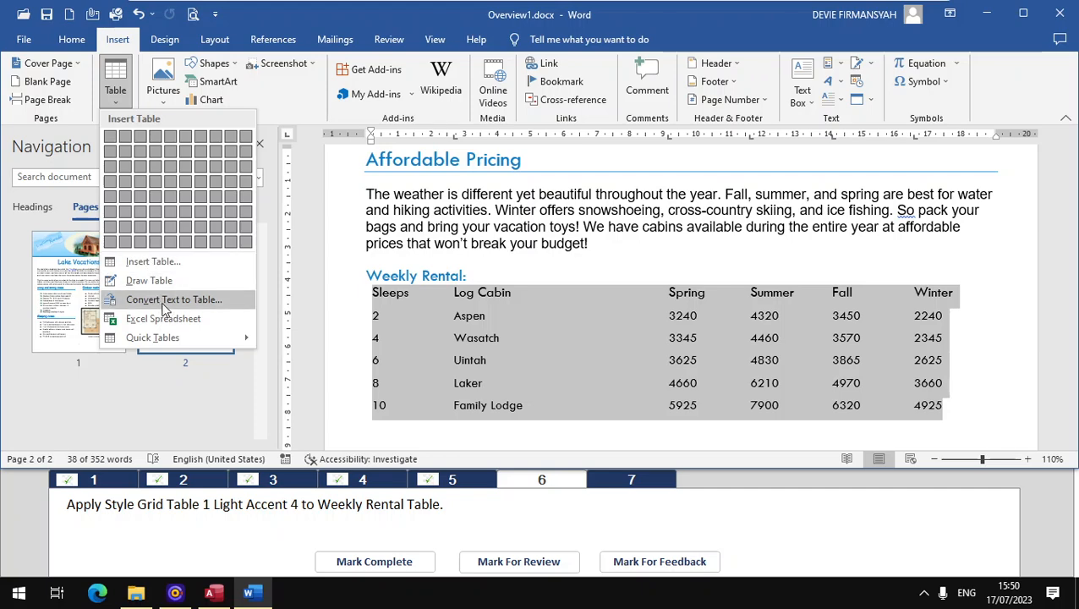
left_click(173, 300)
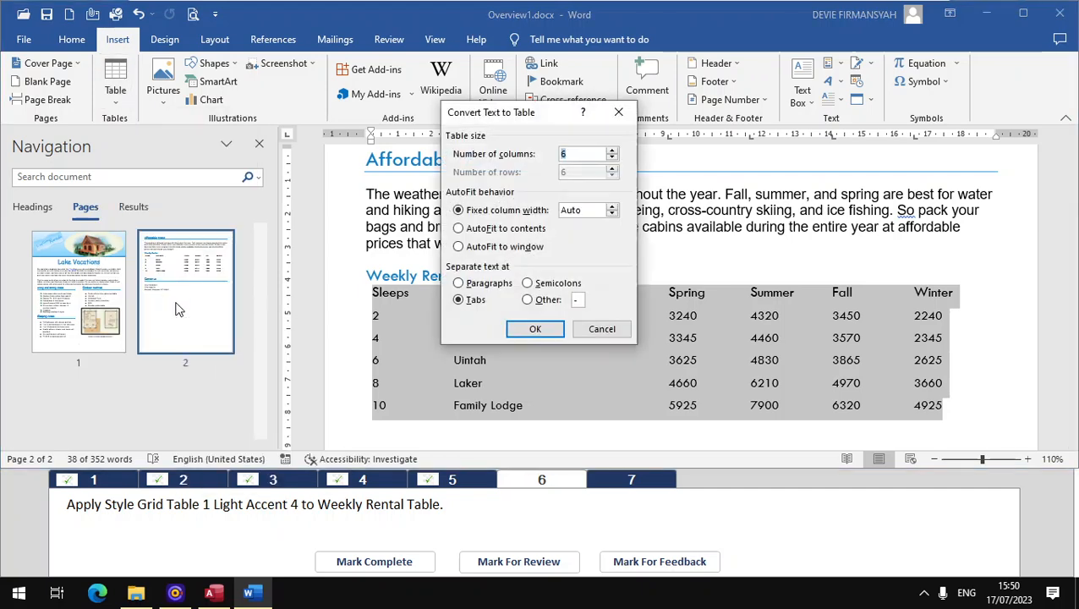
left_click(536, 329)
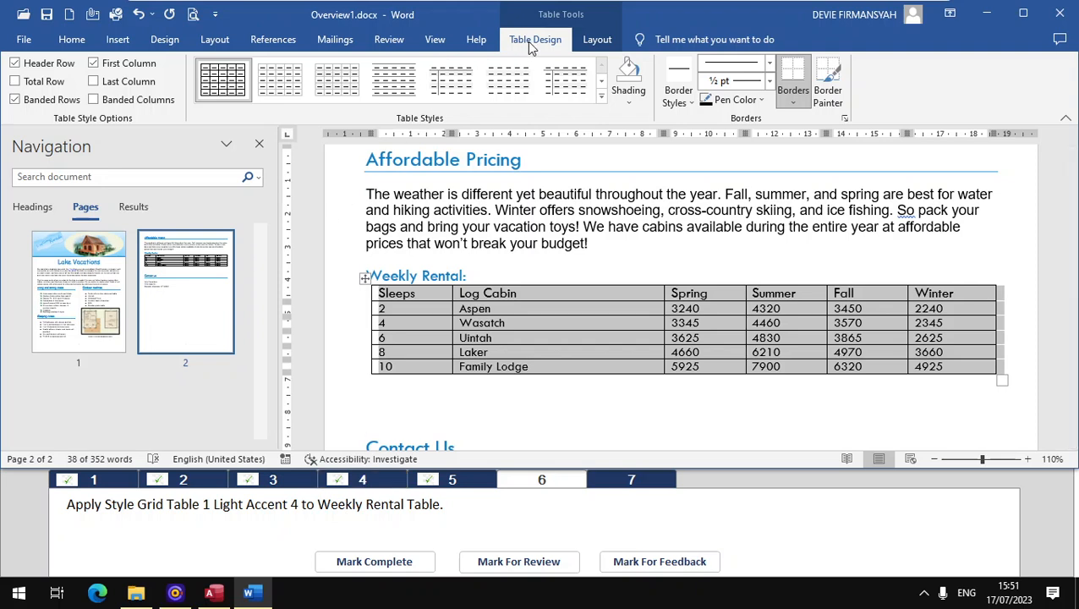
Step: Apply the Grid Table 1 Light - Accent 4 style to the Weekly Rental table, and mark task 6 complete
left_click(601, 97)
left_click(664, 419)
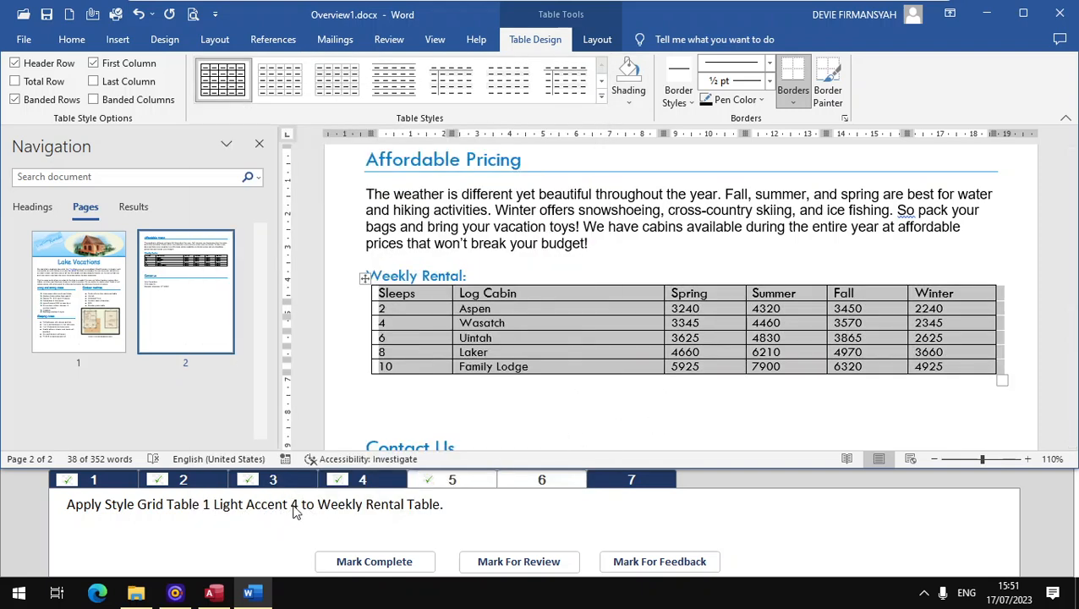
left_click(601, 96)
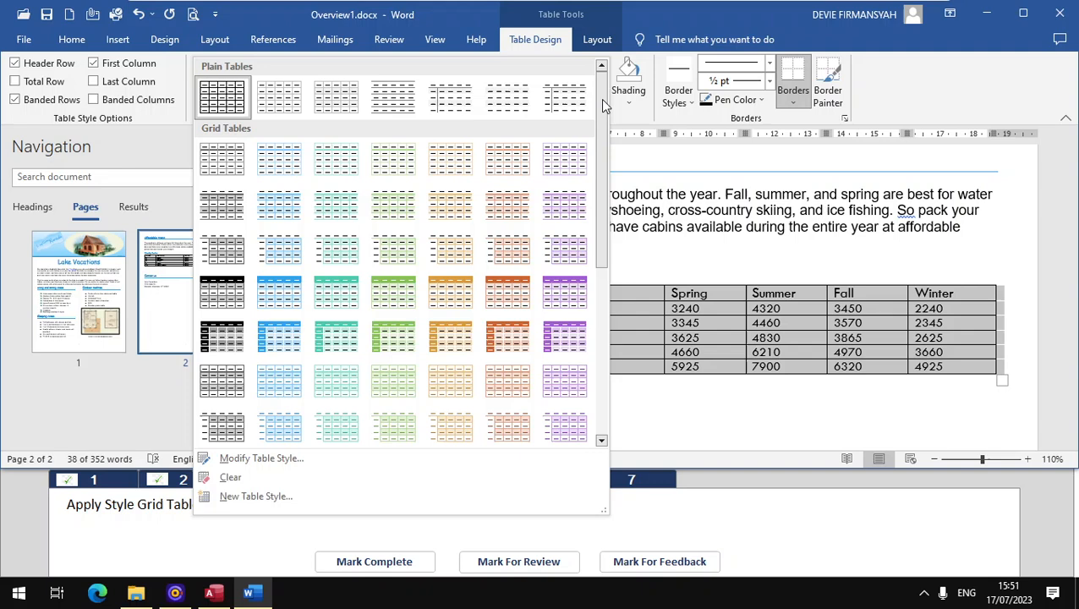
left_click(447, 167)
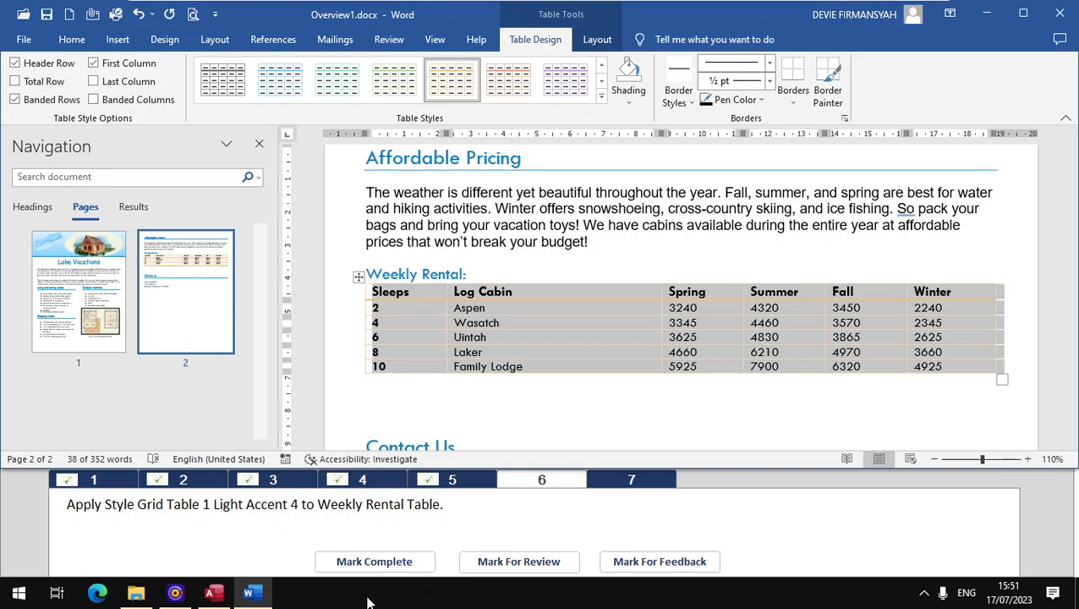
left_click(377, 566)
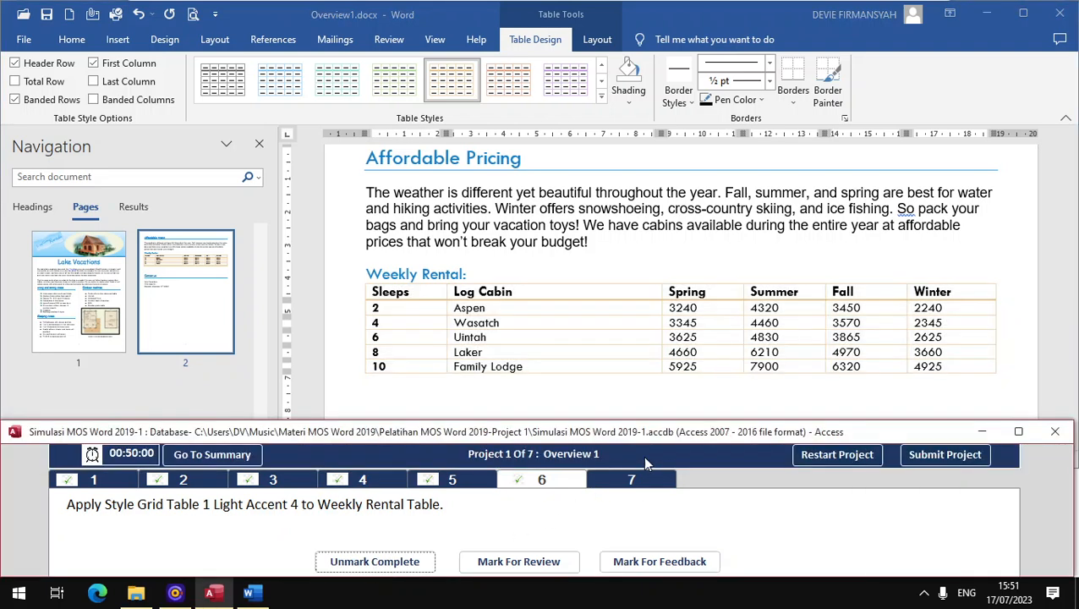
Step: For task 7, apply the Heading 1 style to the Weekly Rental: heading on page 2, and mark the task complete
left_click(645, 478)
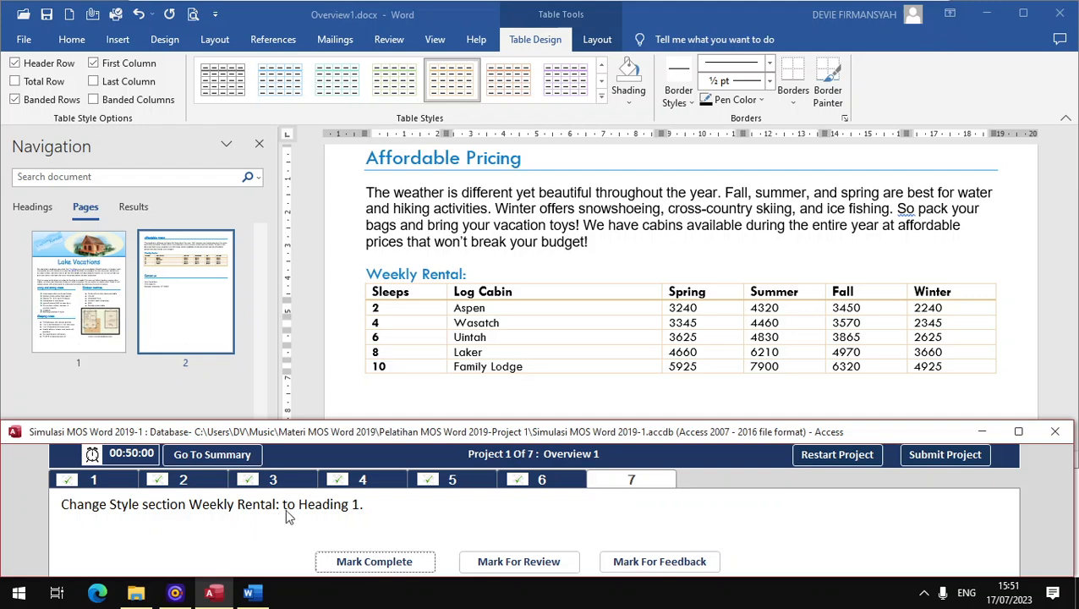
left_click(43, 212)
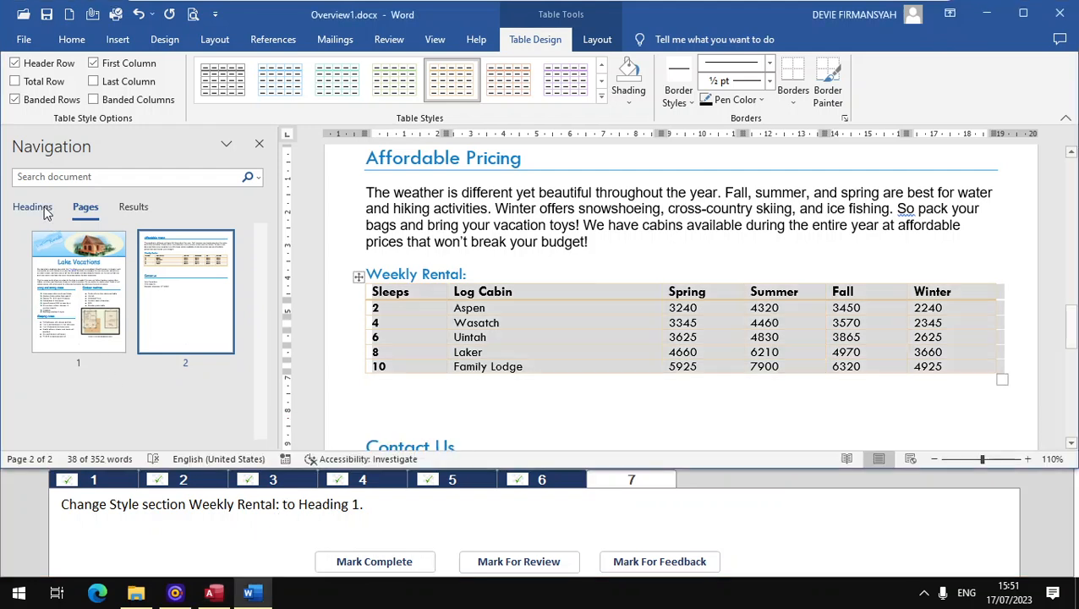
left_click(35, 208)
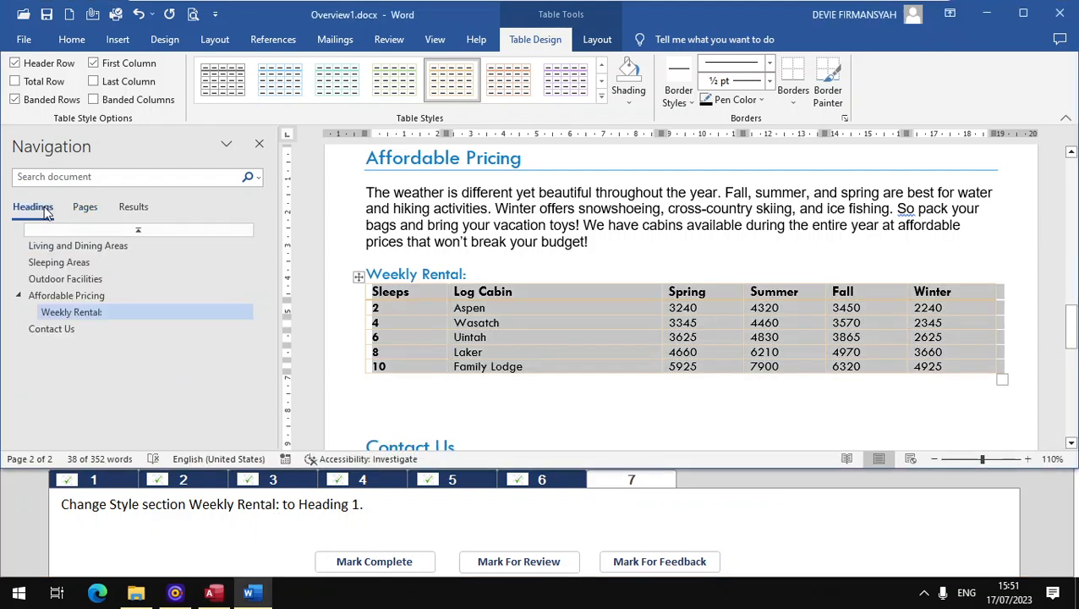
left_click(52, 312)
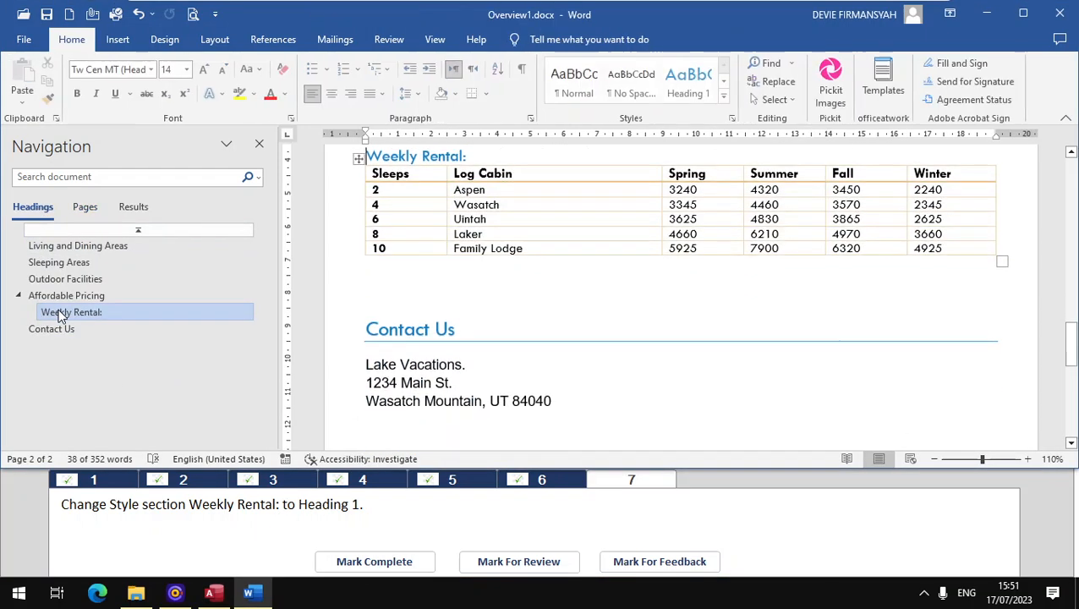
left_click(346, 157)
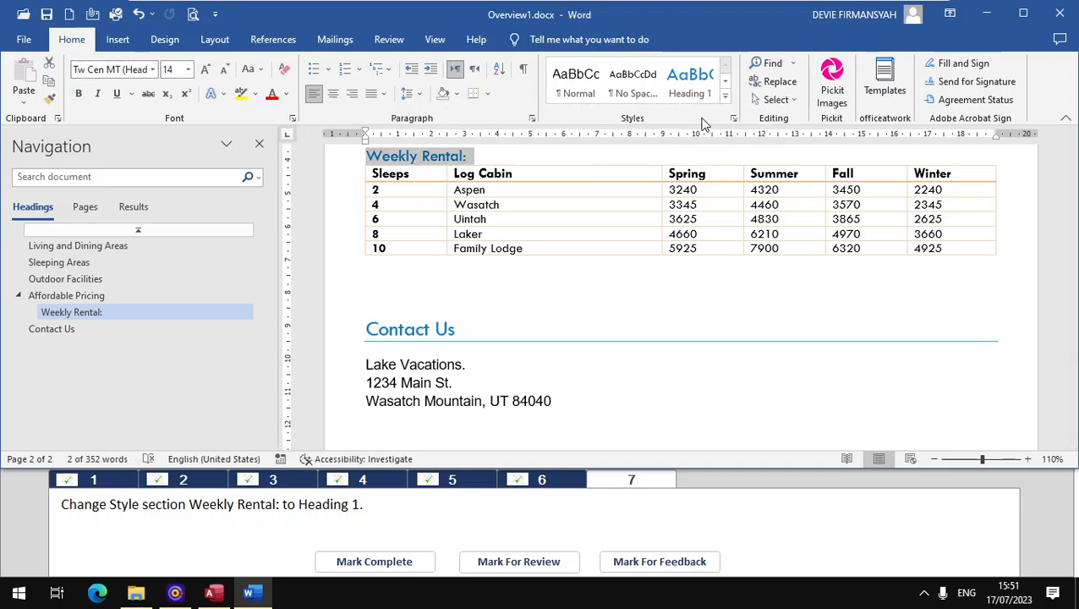
left_click(725, 98)
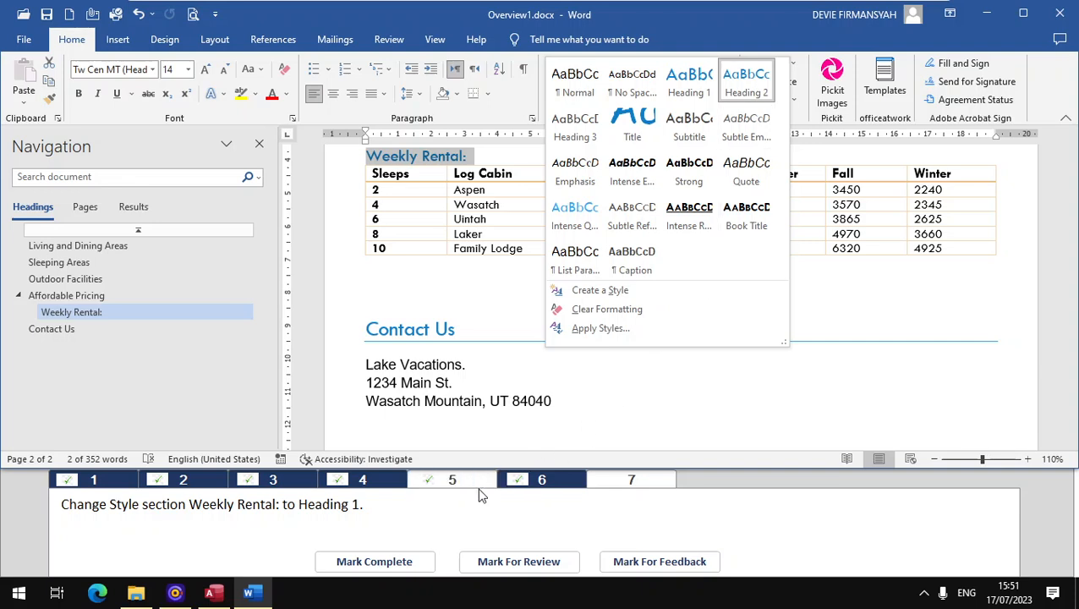
left_click(695, 80)
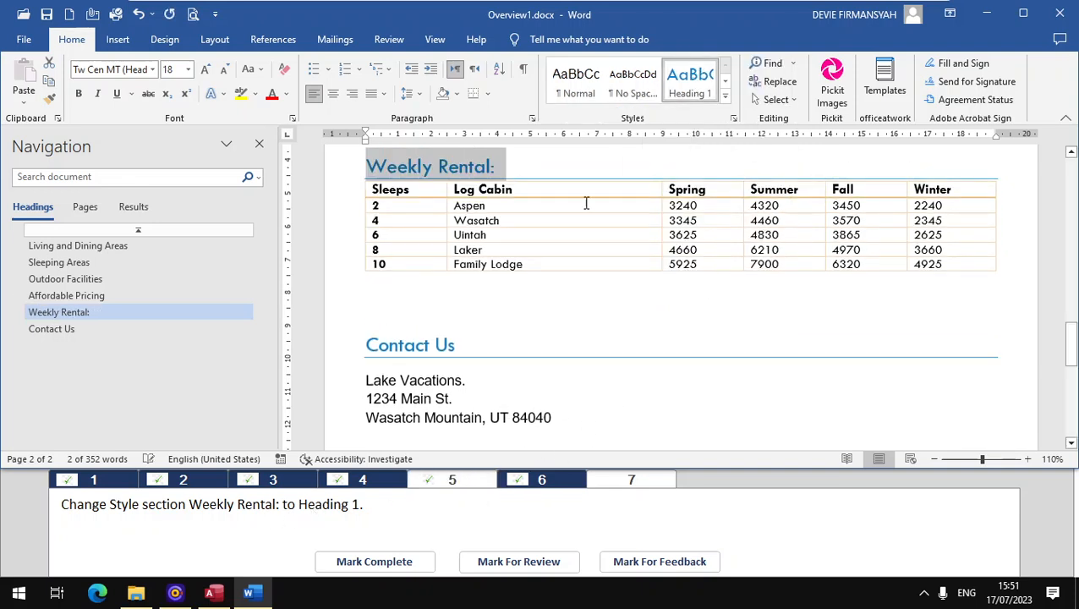
left_click(355, 562)
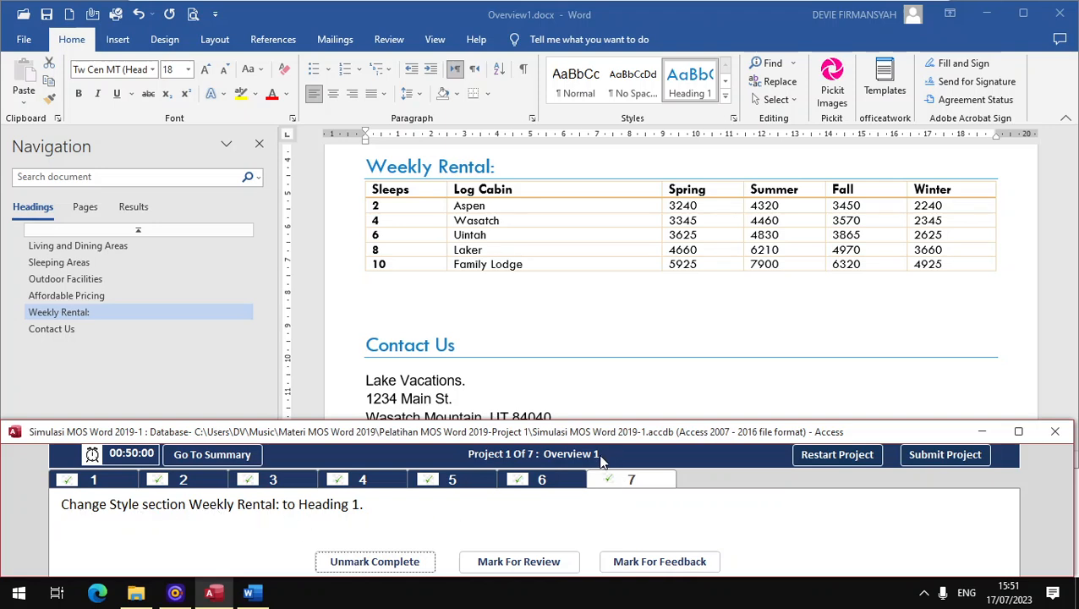
Step: Submit Project 1 and narrow the Navigation pane of the Overview2.docx document
left_click(922, 454)
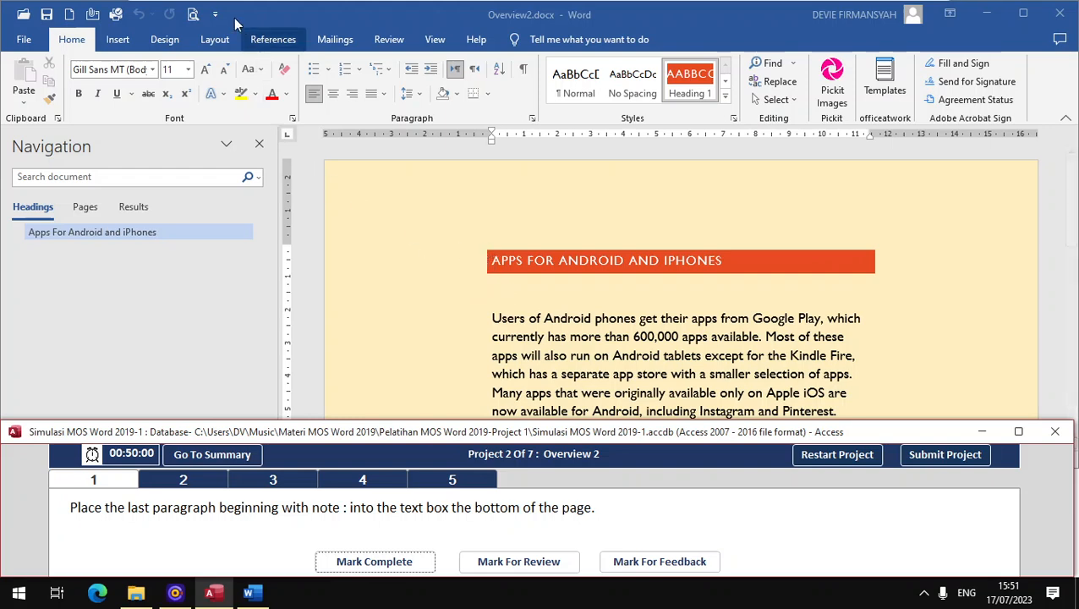
left_click(423, 39)
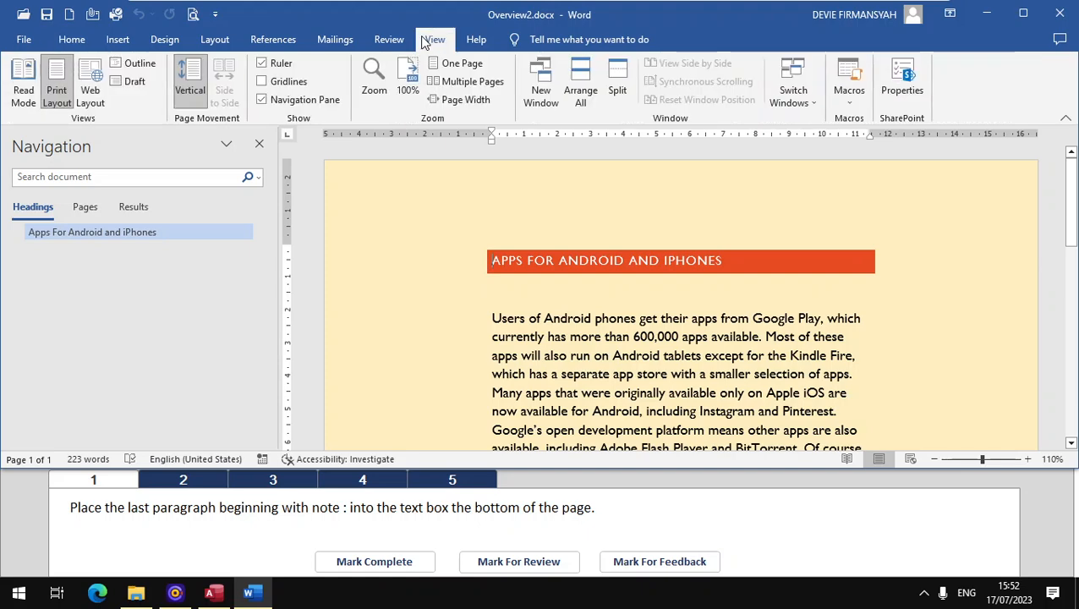
left_click(305, 100)
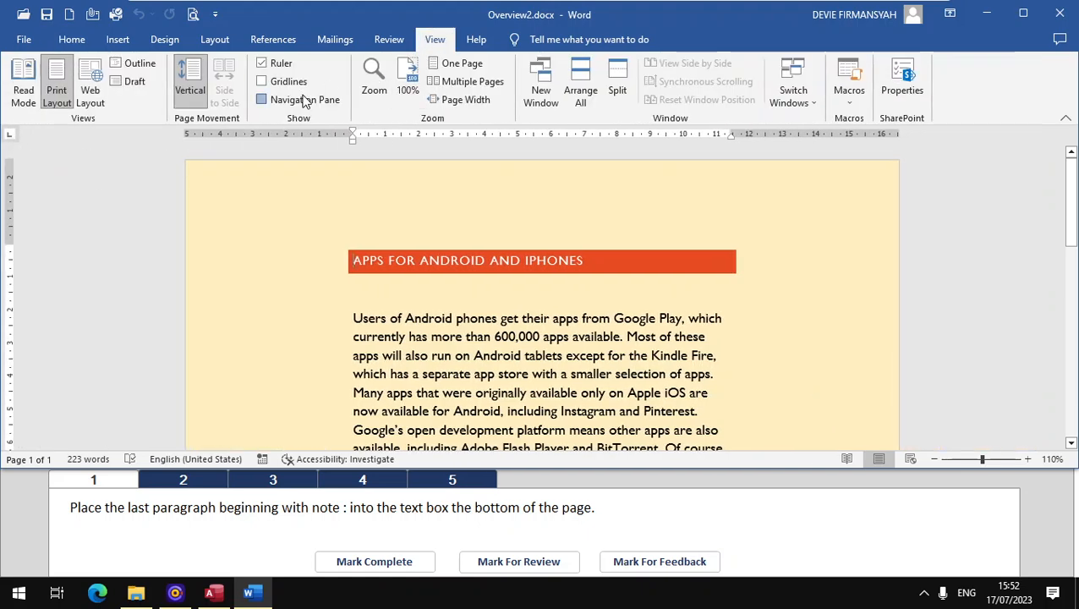
left_click(305, 100)
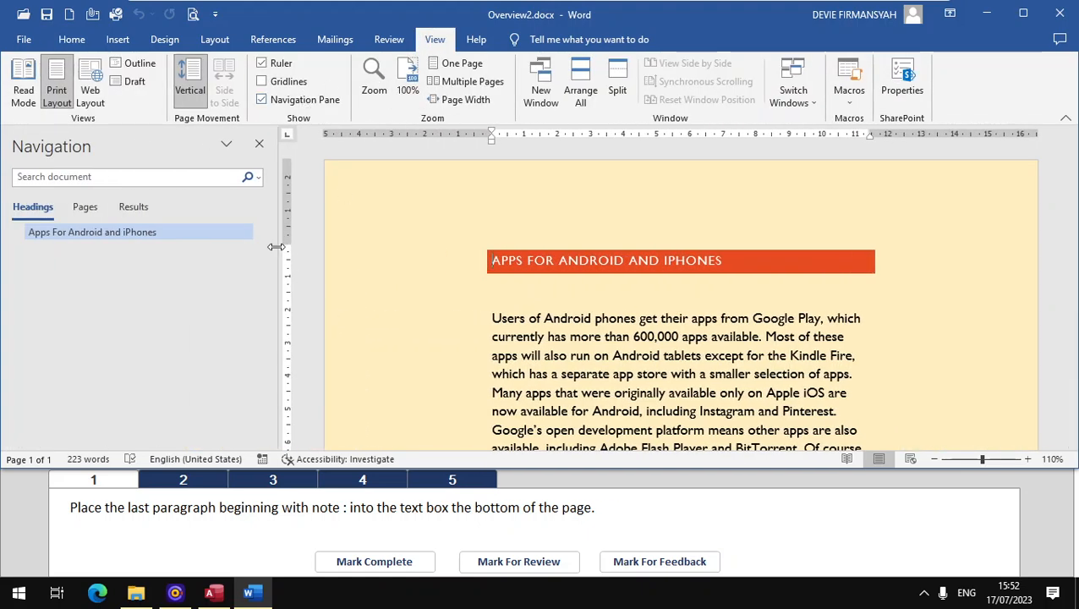
left_click_drag(278, 243, 181, 243)
scroll(285, 273, "up", 2, "ctrl")
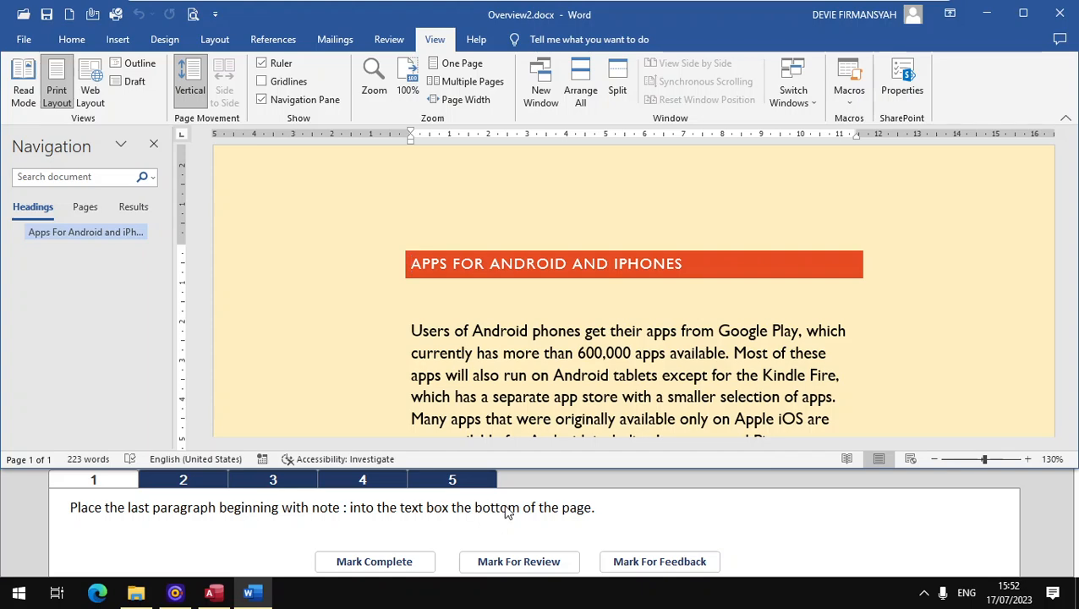
Step: For task 1 of Project 2, cut the last body paragraph, the one beginning with "Note:"
scroll(461, 268, "down", 8)
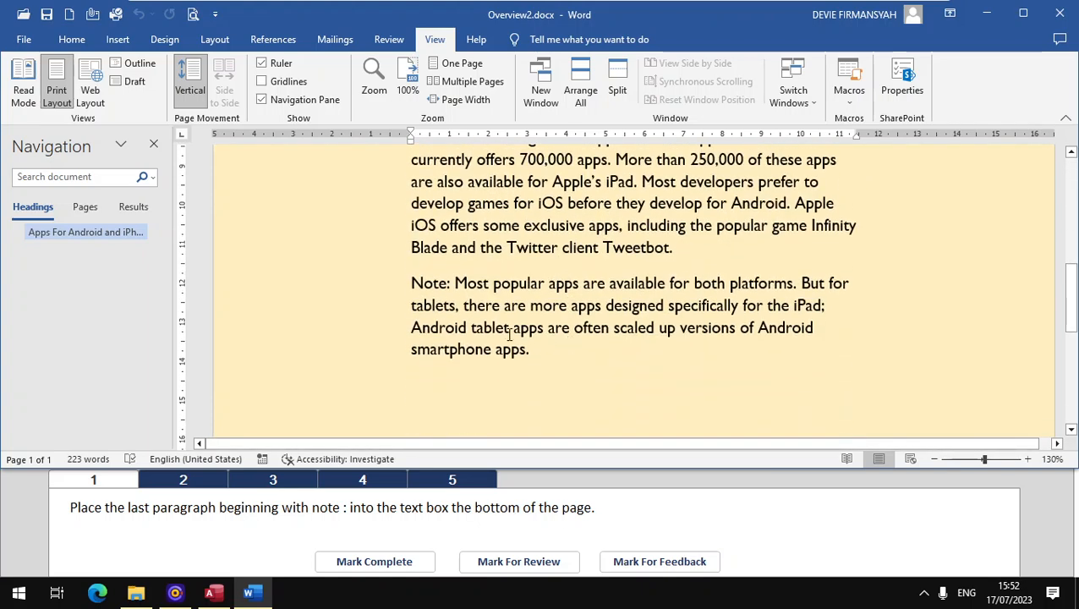
scroll(449, 246, "up", 4)
scroll(427, 197, "down", 6)
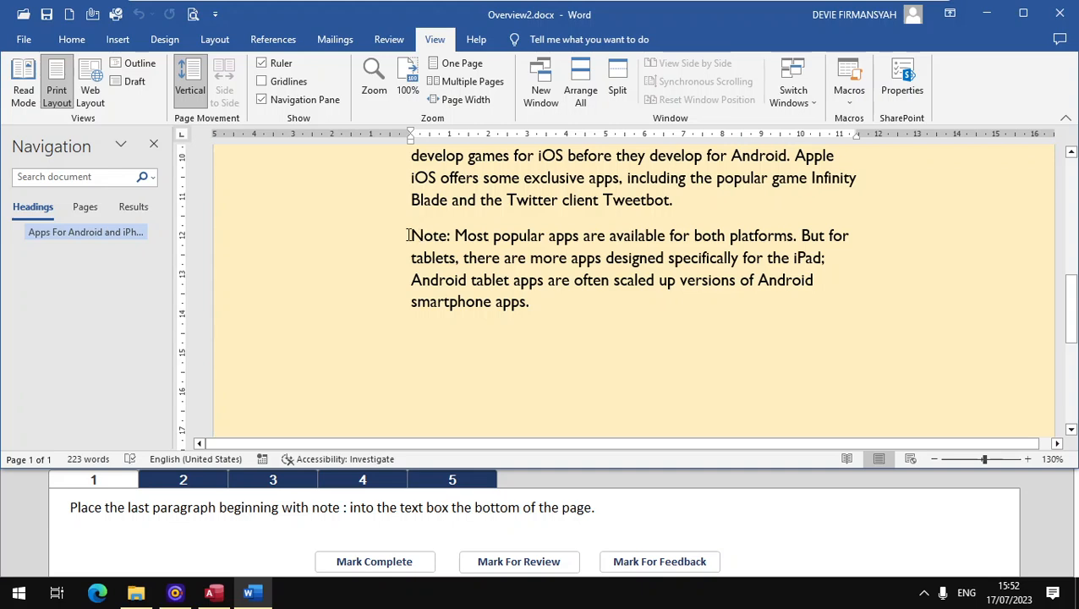
left_click_drag(411, 235, 530, 310)
scroll(483, 361, "down", 4)
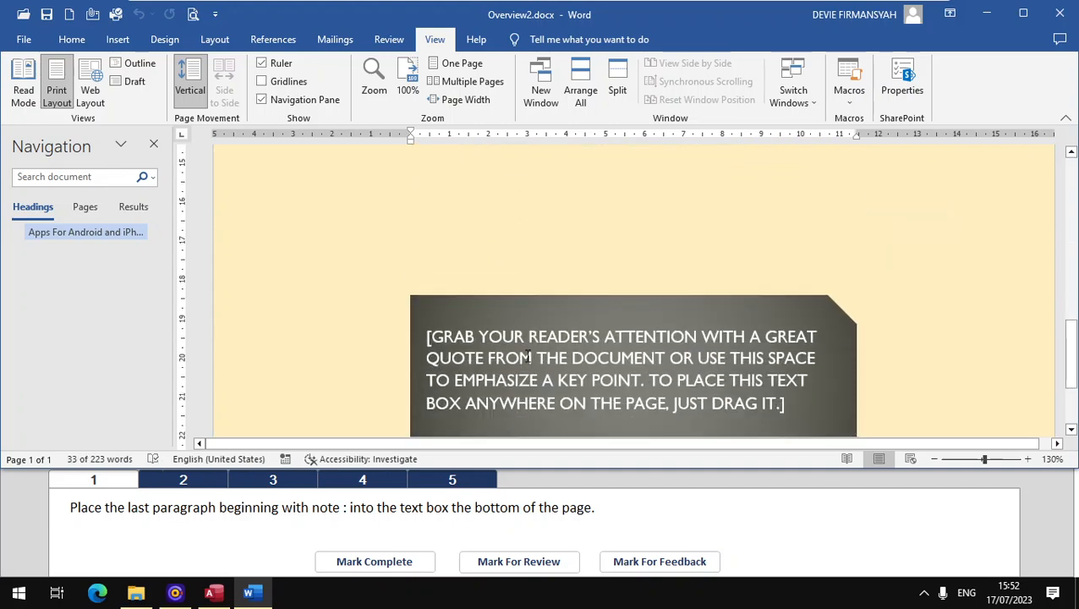
scroll(533, 353, "up", 4)
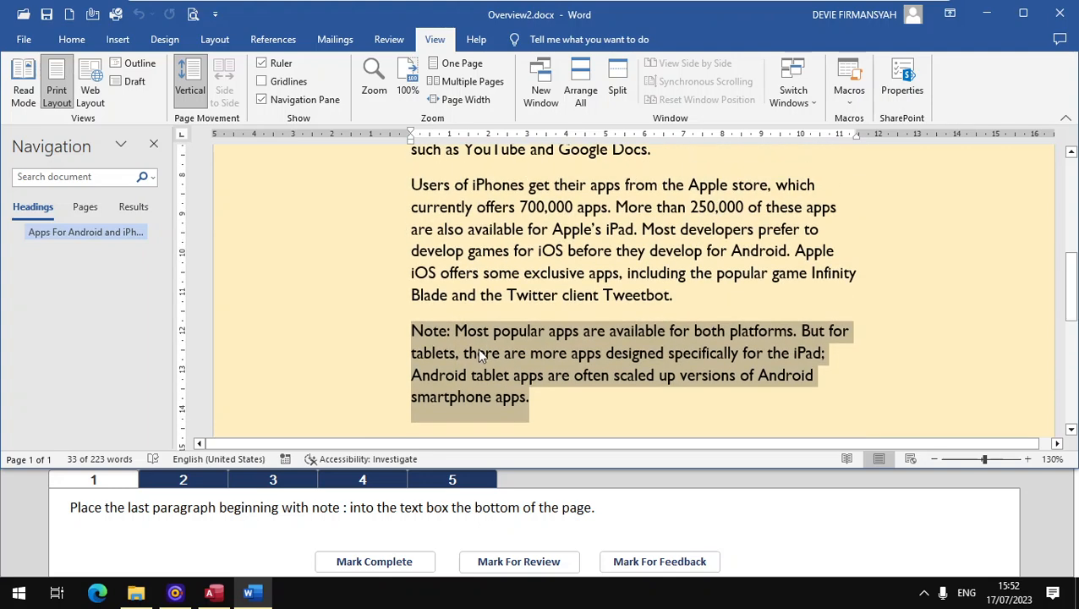
right_click(450, 348)
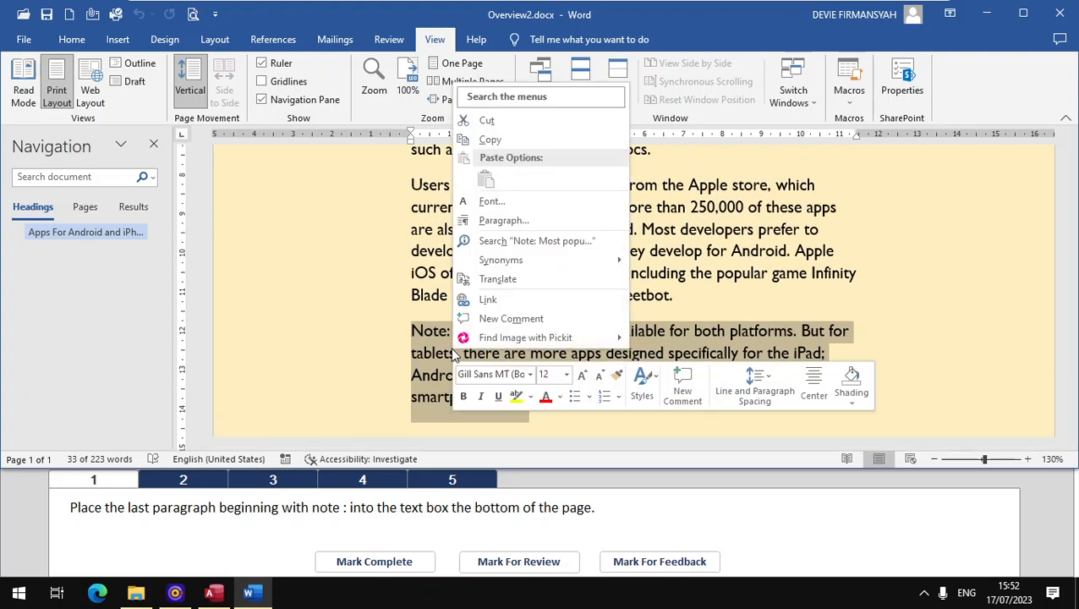
left_click(71, 43)
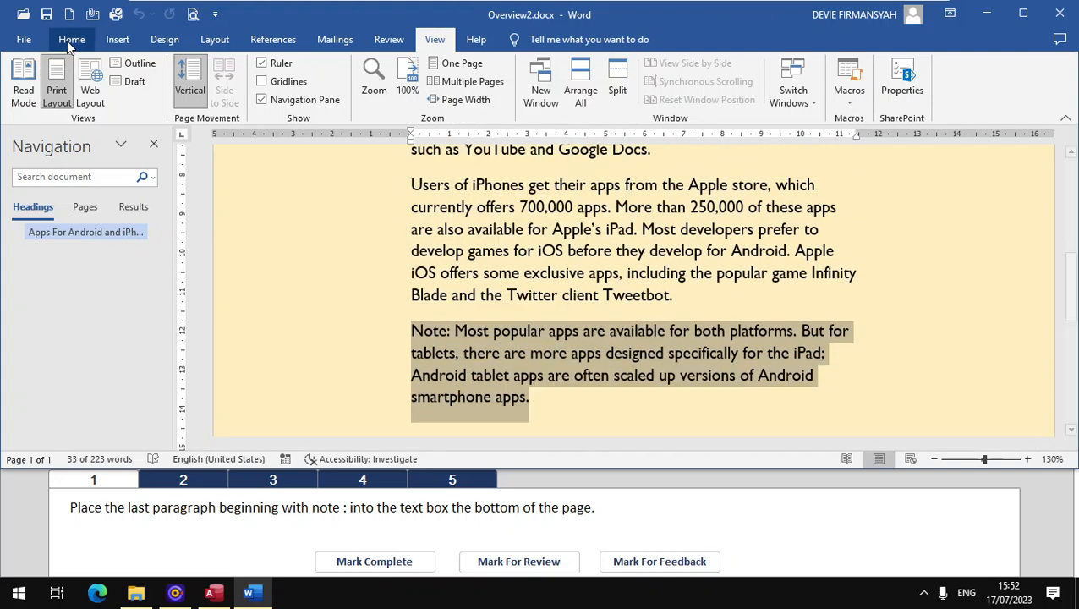
left_click(51, 65)
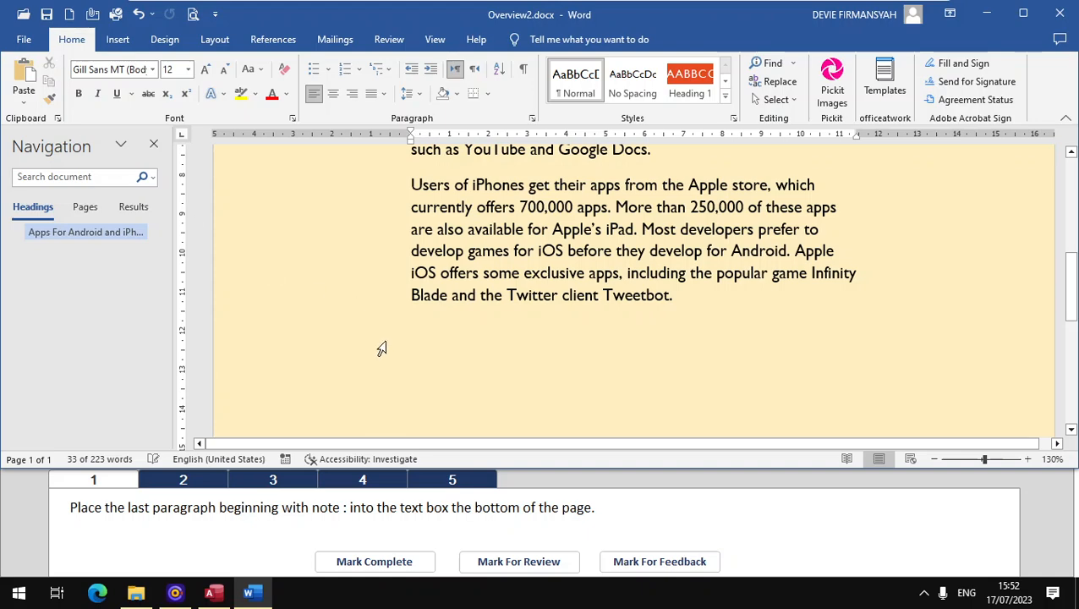
Step: Paste the cut paragraph as text only over the placeholder in the text box at the page bottom, and mark task 1 complete
scroll(381, 349, "down", 5)
left_click(514, 341)
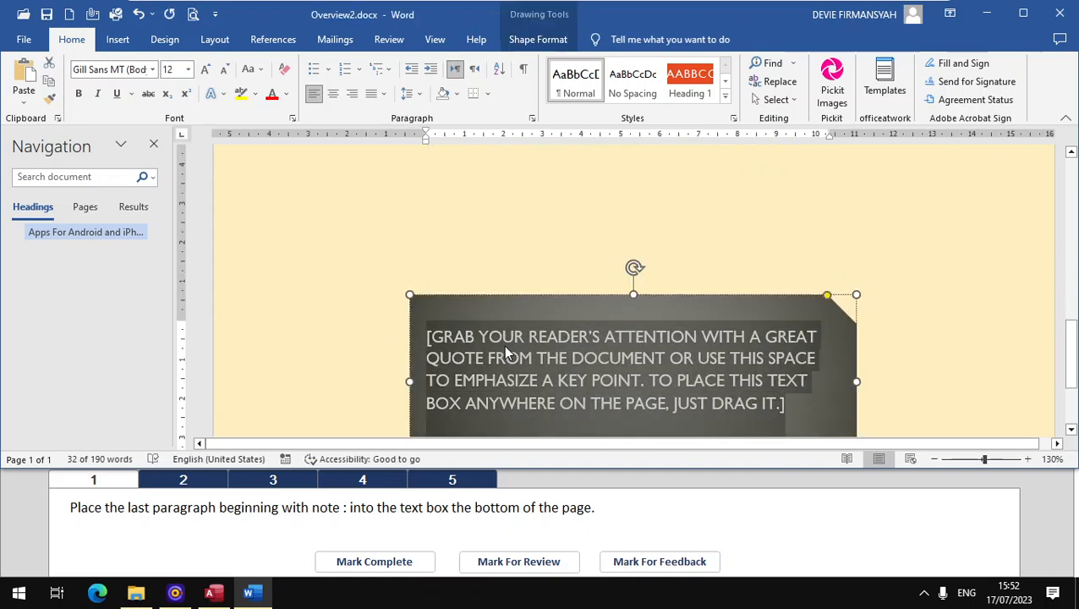
right_click(503, 345)
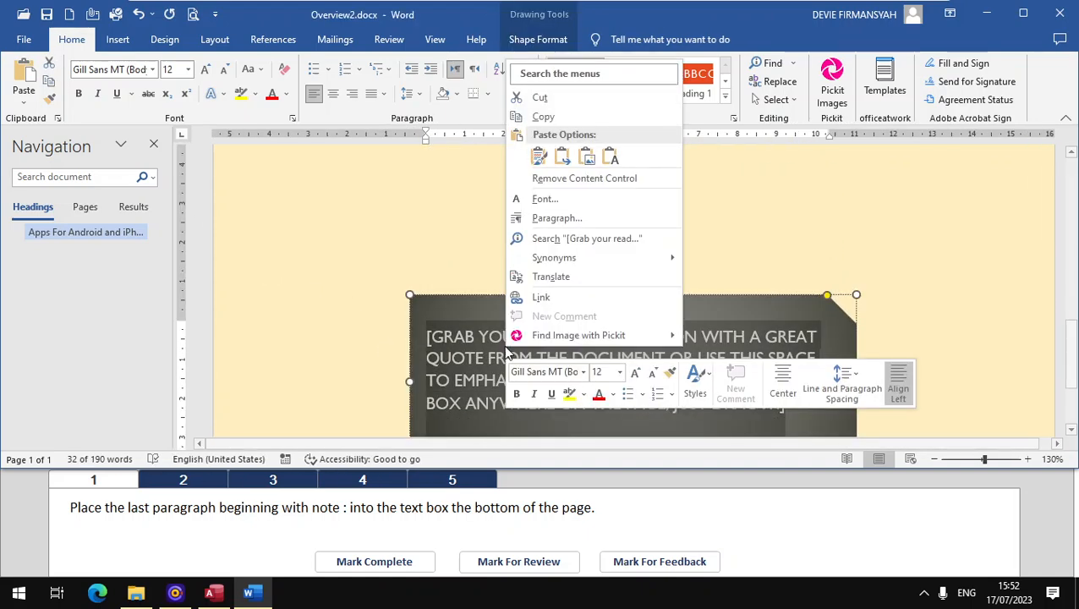
left_click(610, 158)
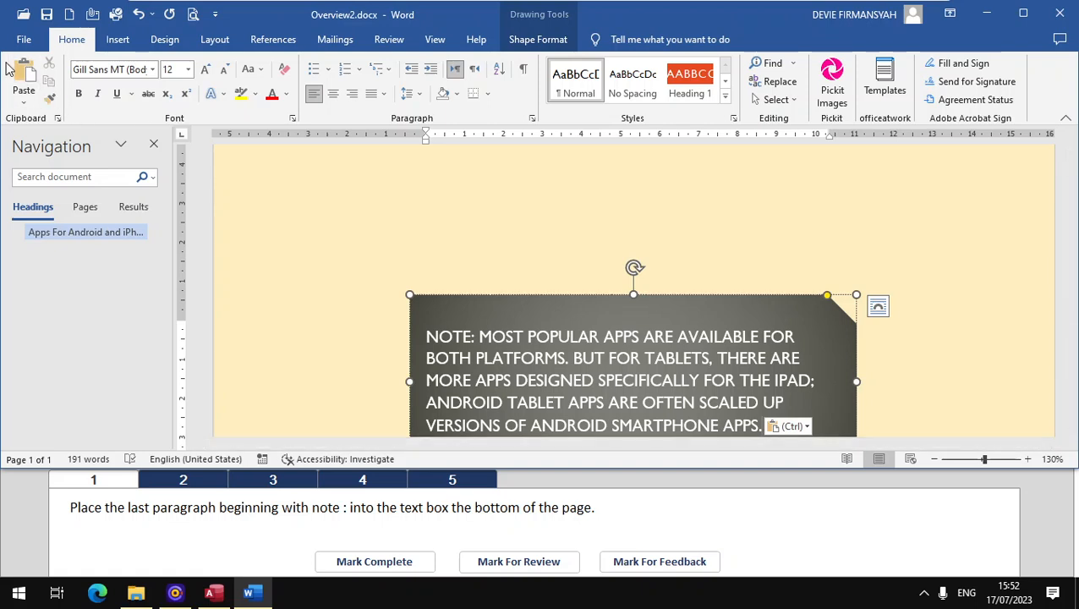
left_click(339, 560)
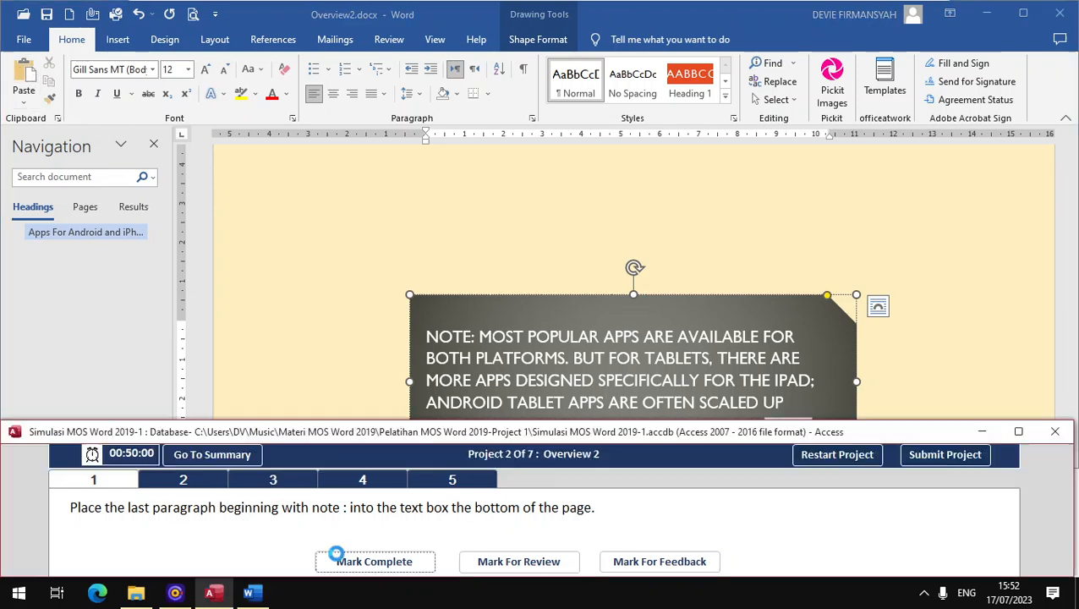
Step: For task 2, set the left and right margins of the whole document to 3,81 cm, and mark the task complete
left_click(179, 487)
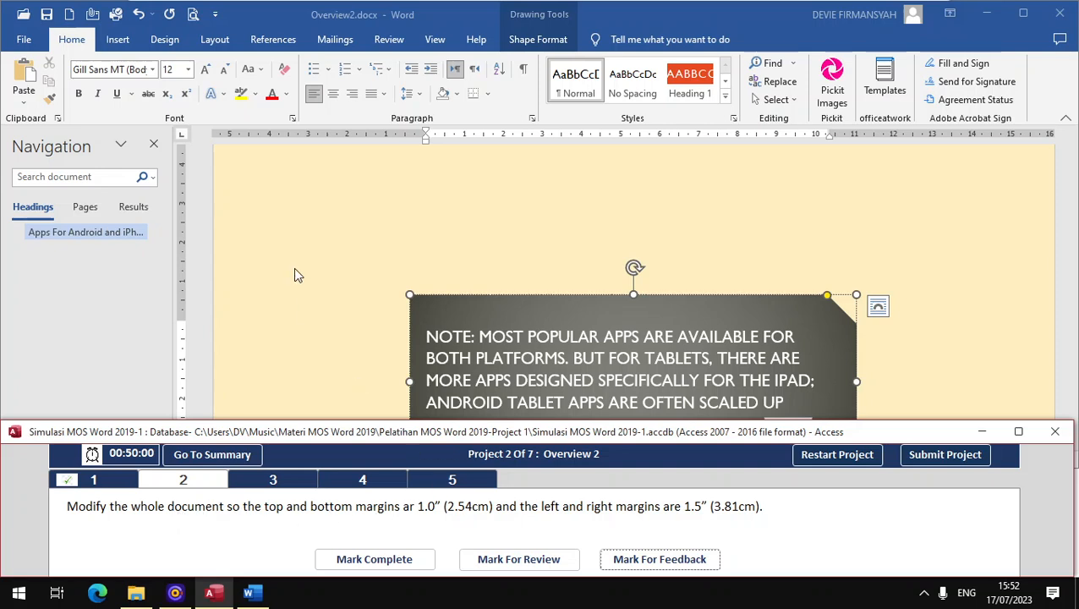
left_click(435, 264)
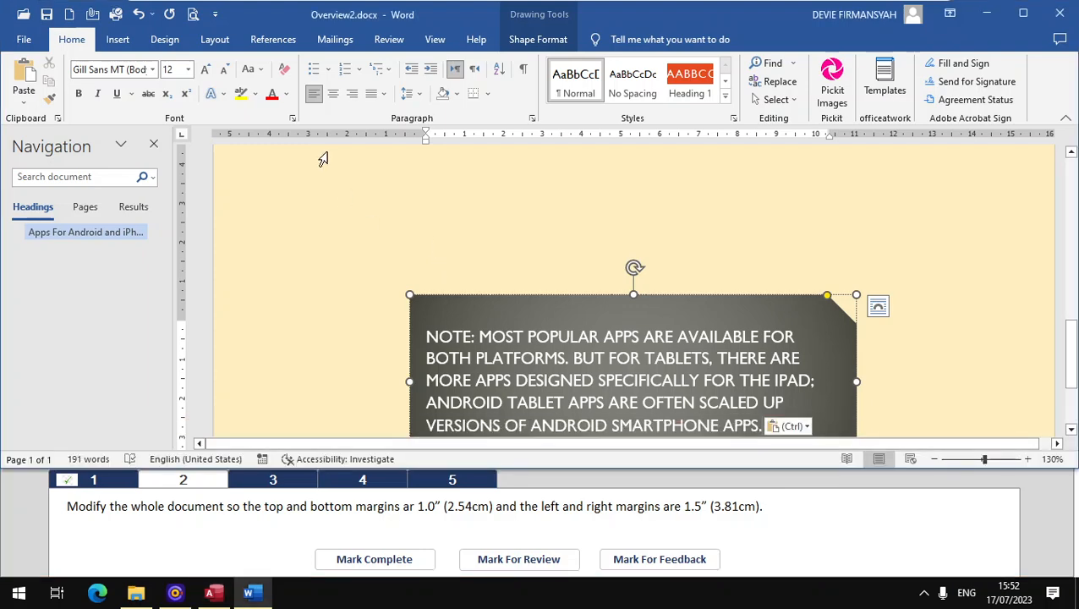
left_click(226, 45)
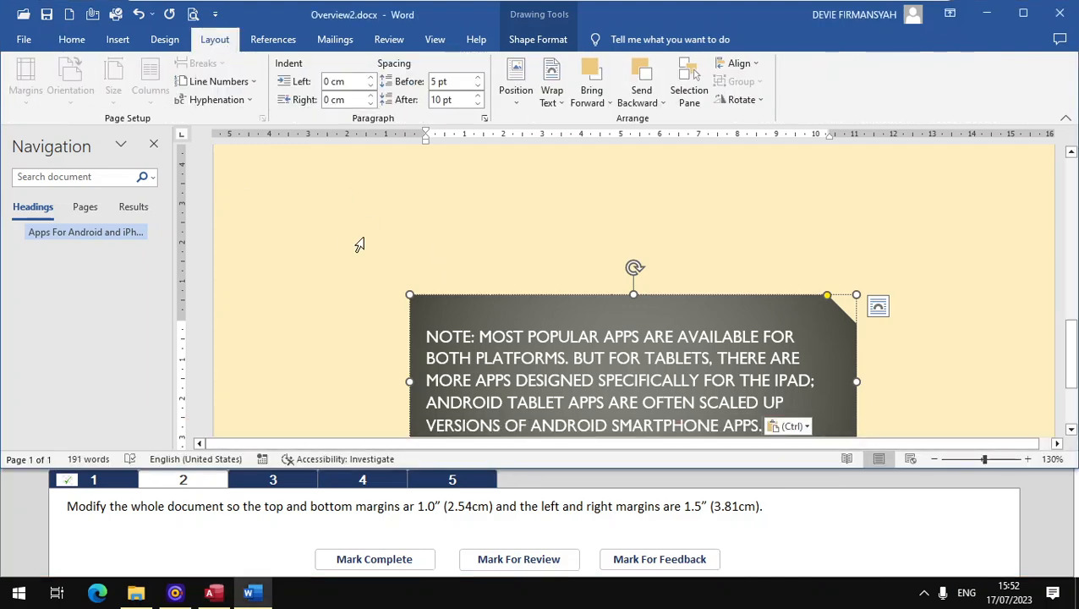
left_click(386, 248)
left_click(34, 100)
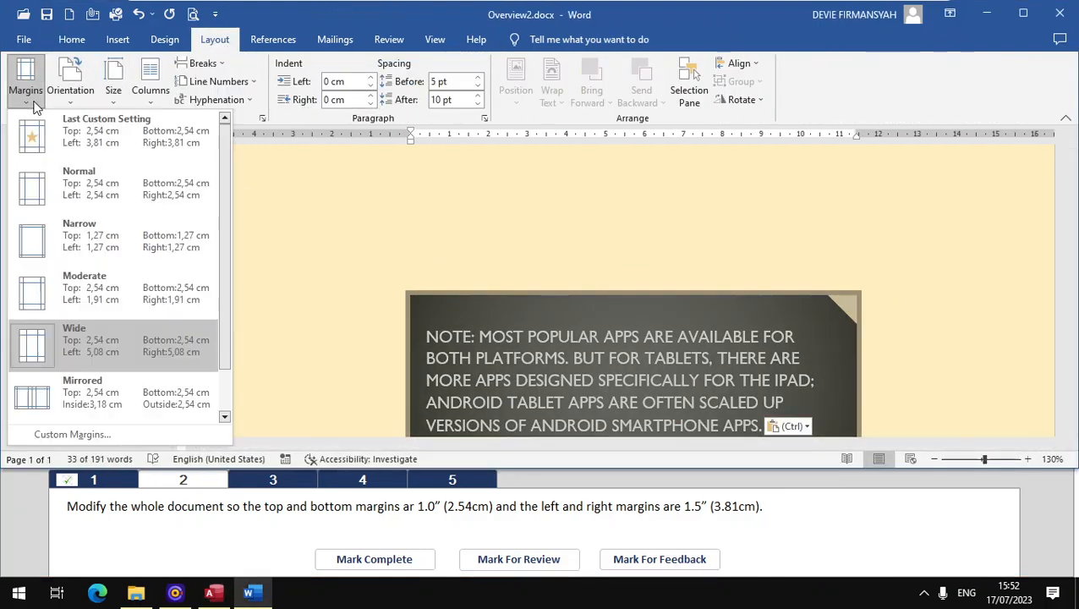
left_click(96, 438)
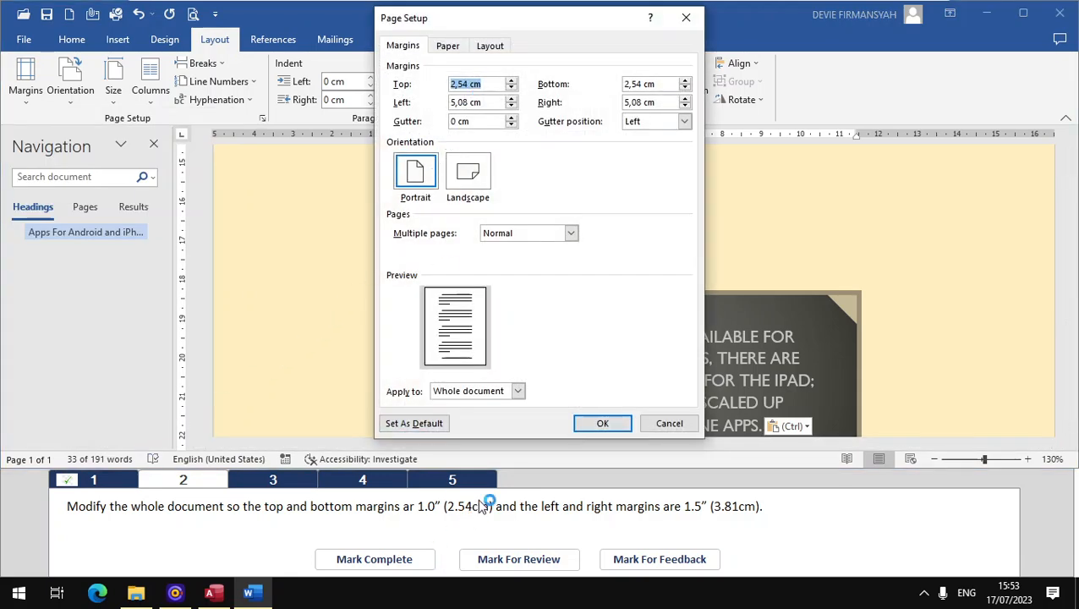
left_click(462, 84)
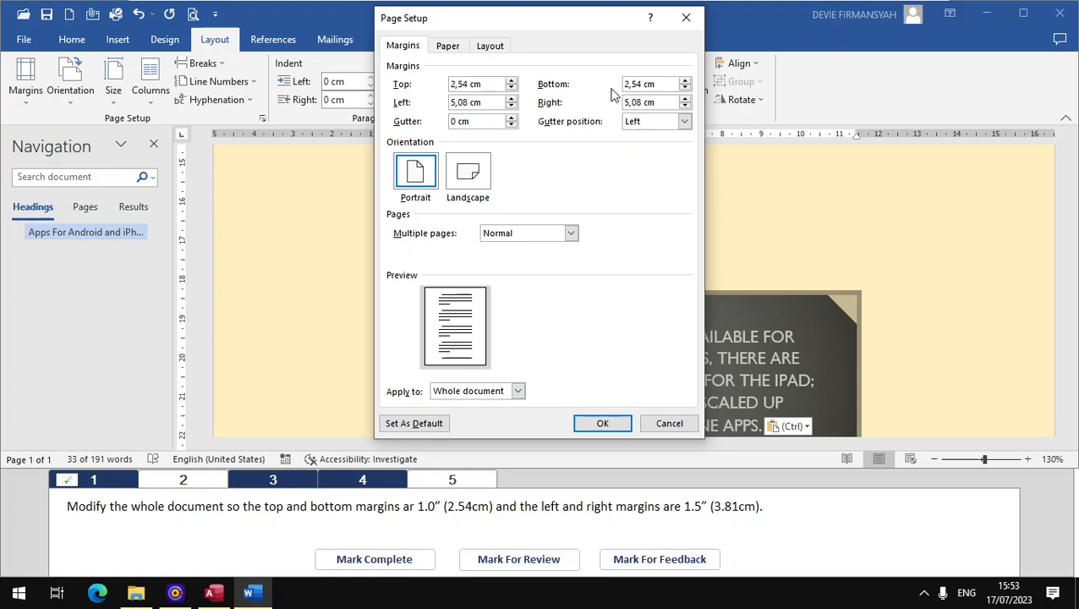
triple_click(652, 84)
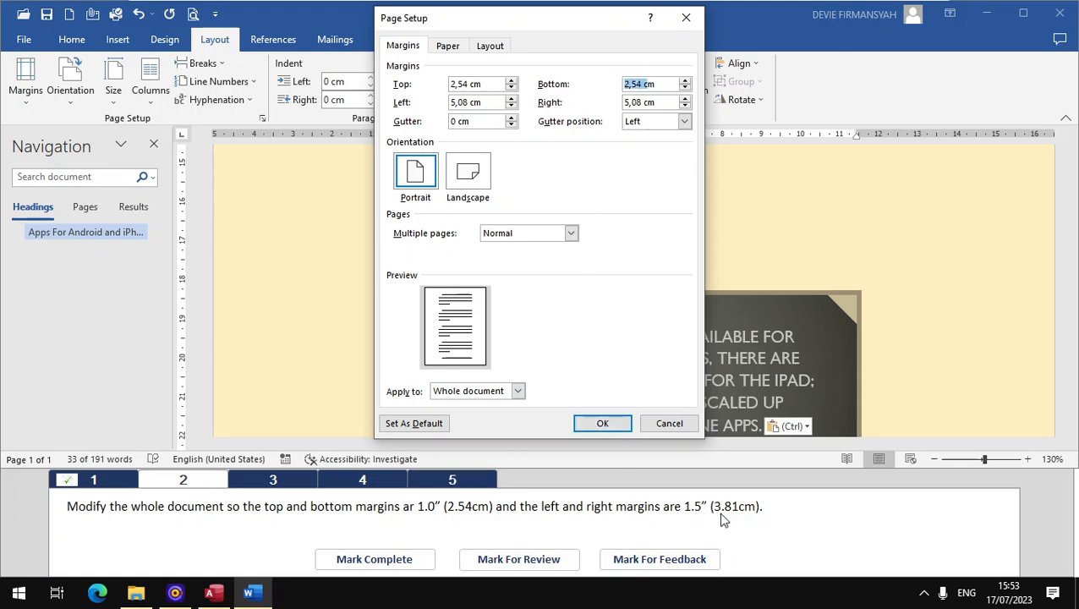
left_click_drag(470, 102, 396, 103)
type("3,81")
key("Tab")
type("3")
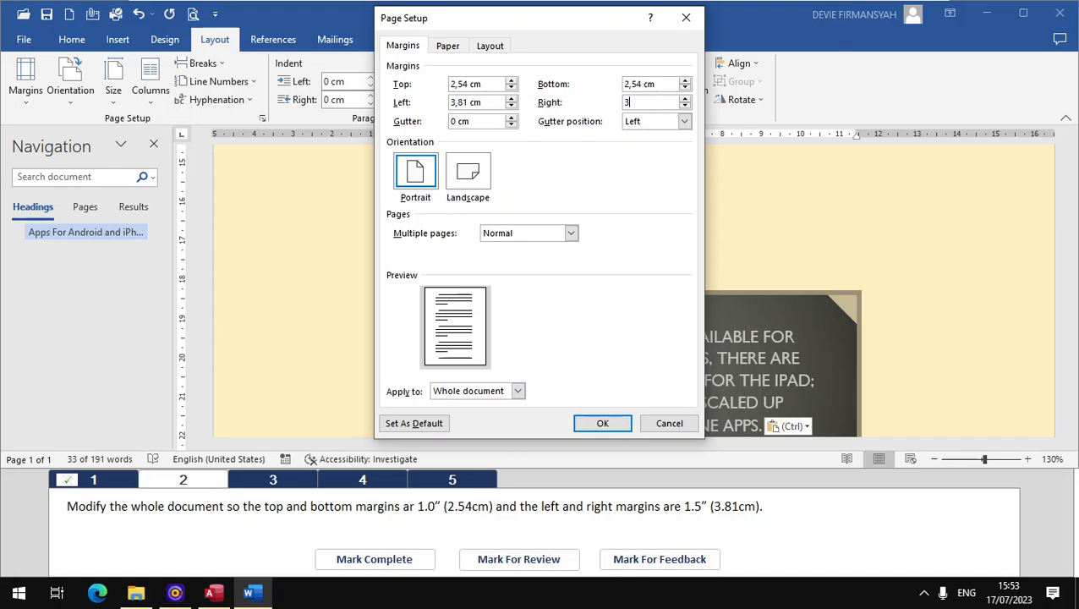
type(",81")
left_click(600, 424)
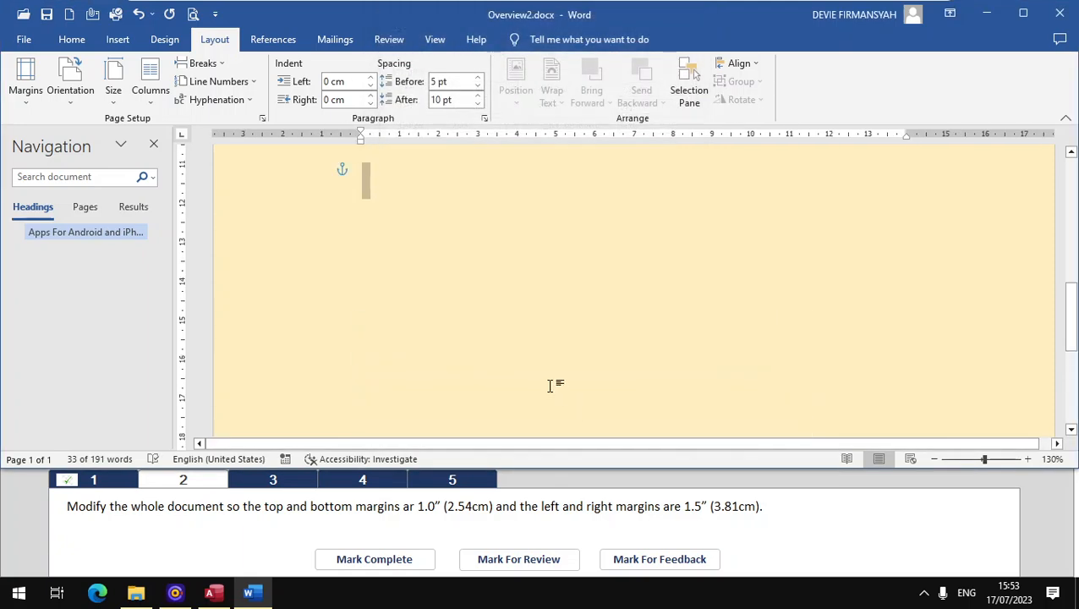
left_click(369, 560)
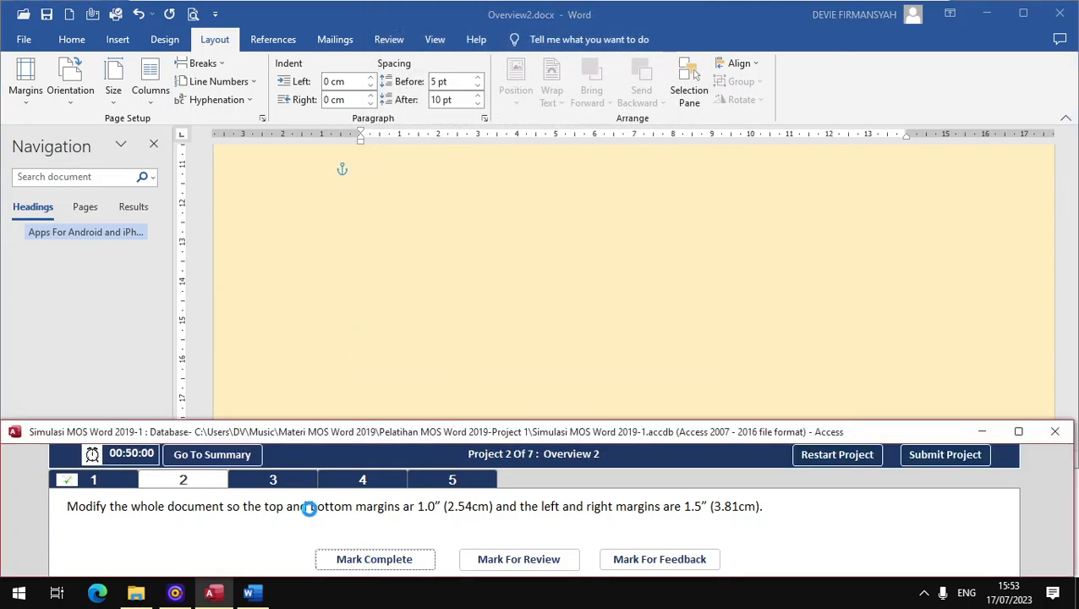
Step: For task 3 of Project 2, apply the Lines (Simple) style set to the document and mark the task complete
left_click(271, 478)
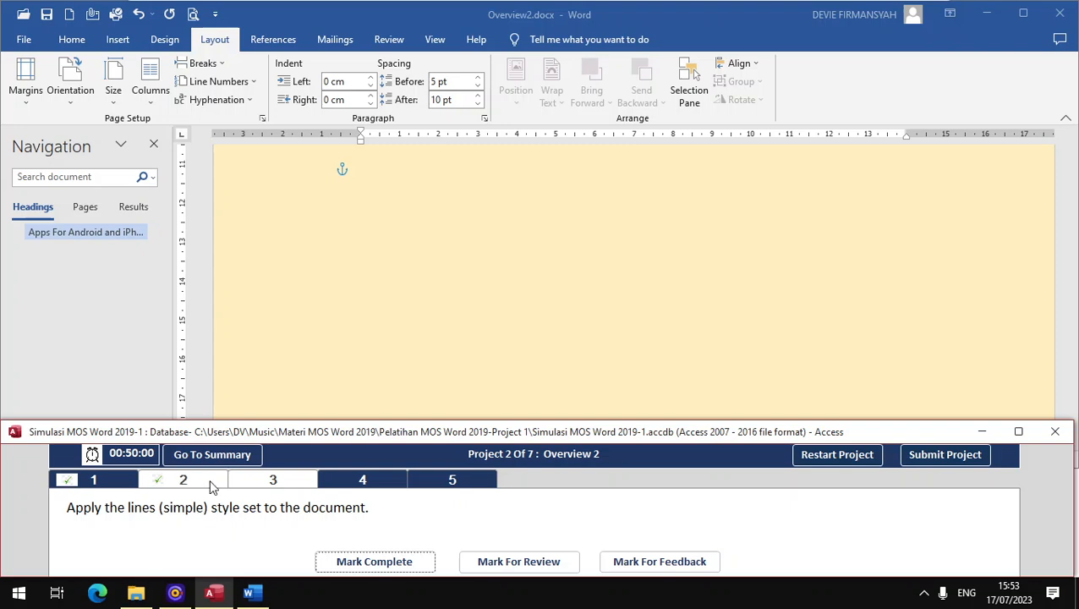
left_click(176, 42)
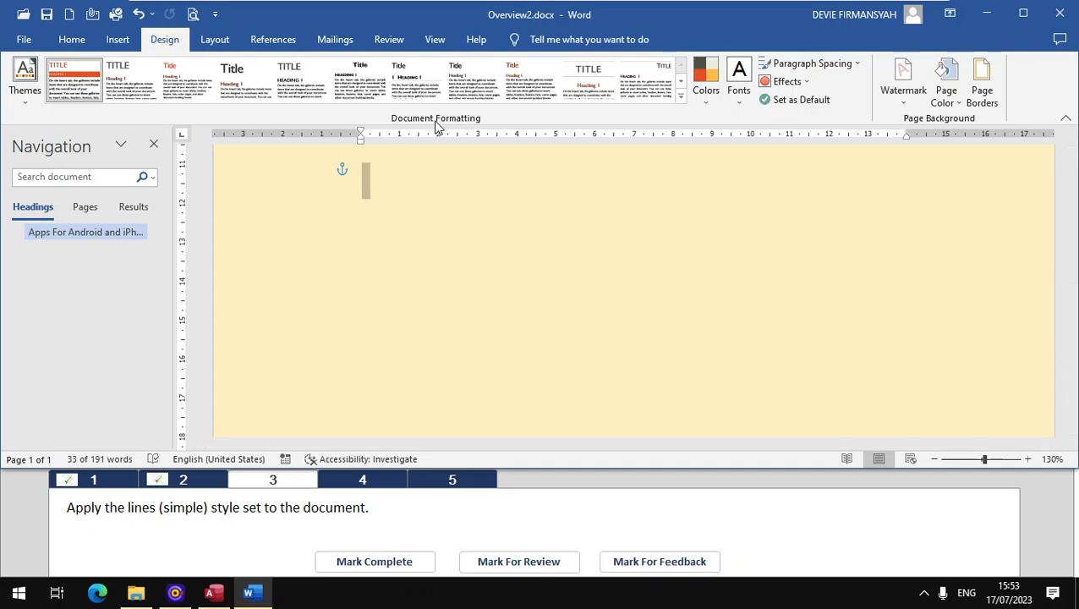
left_click(681, 96)
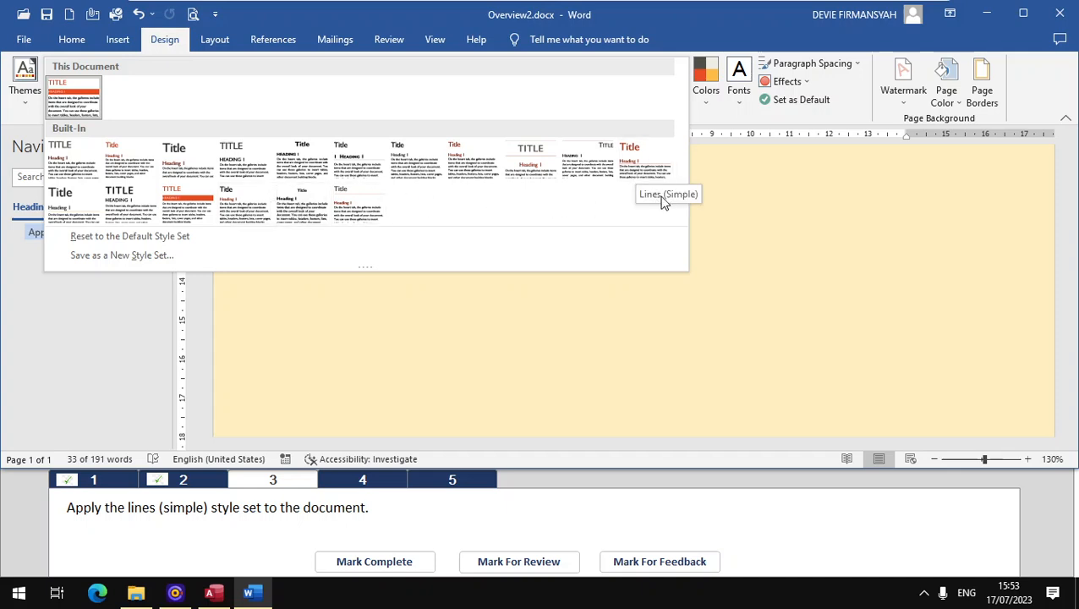
left_click(629, 159)
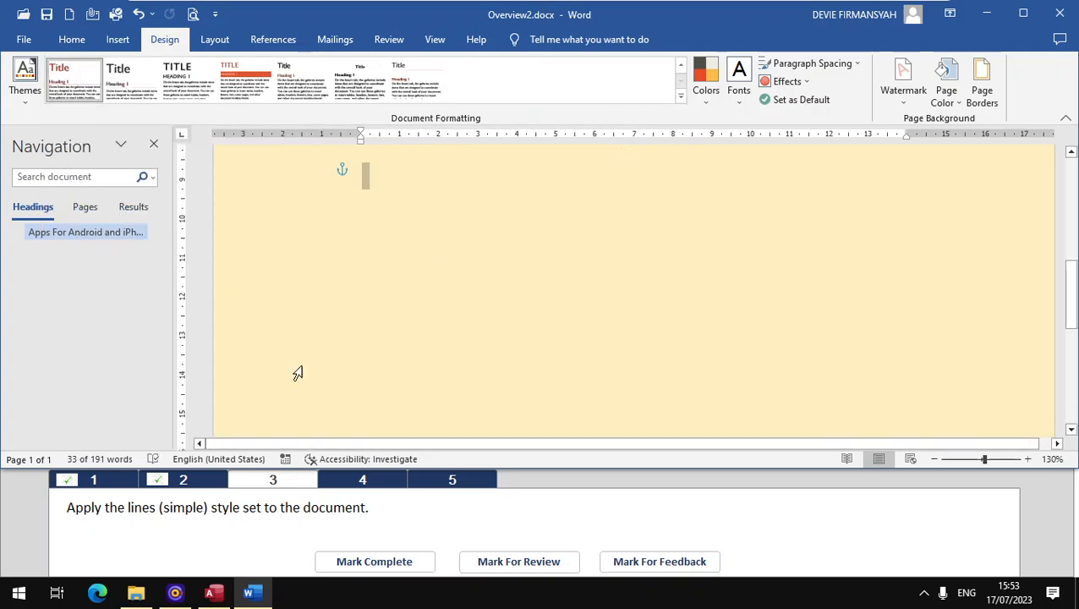
left_click(396, 567)
Step: For task 4, add a solid Box page border, 1 ½ pt wide and Light Blue, around the whole document, and mark the task complete
left_click(355, 481)
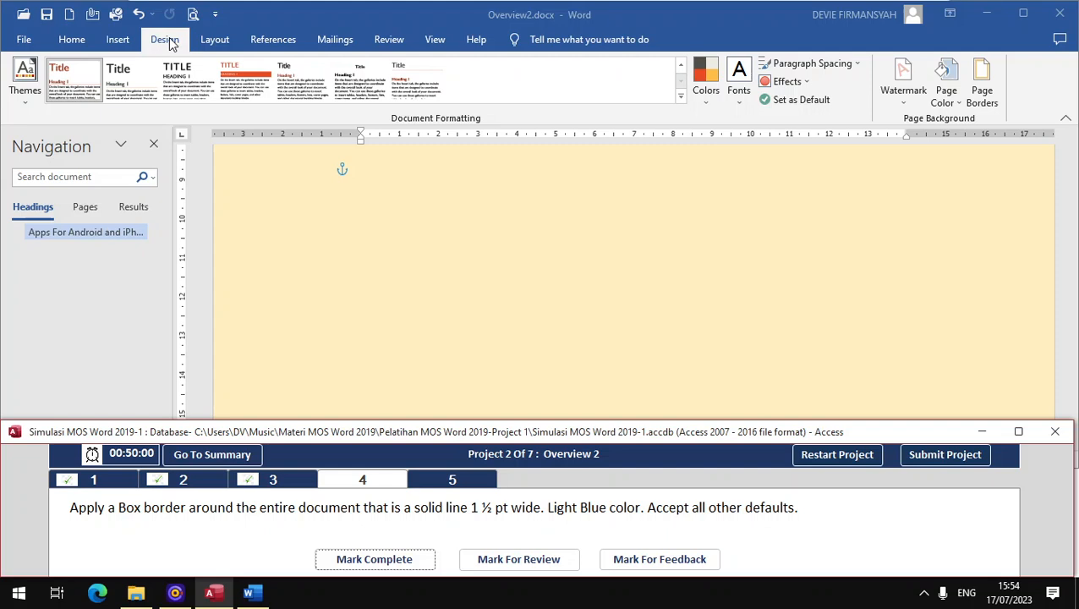
left_click(982, 78)
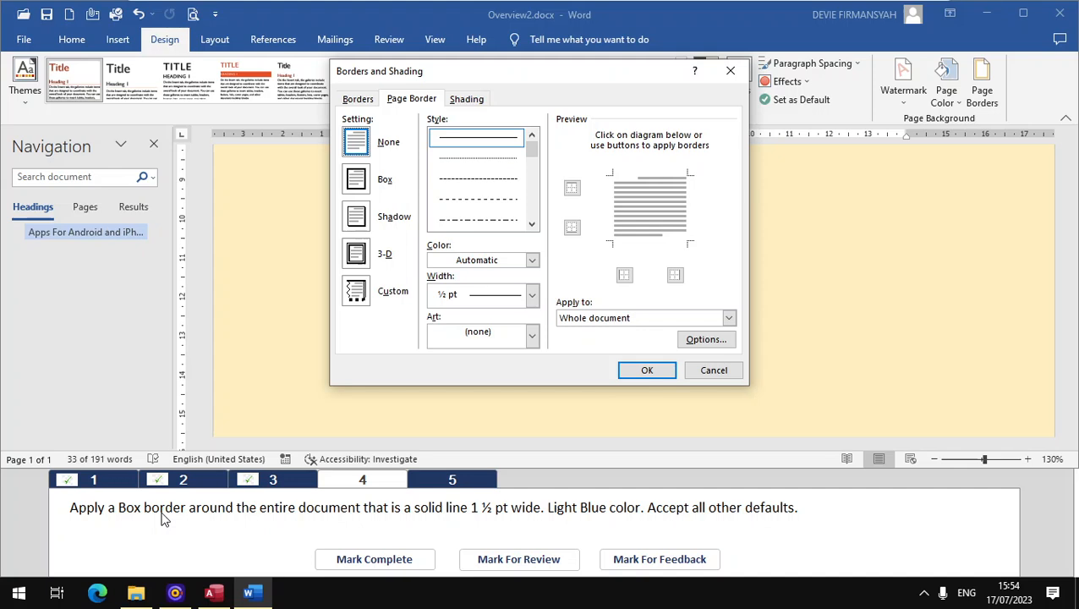
left_click(356, 179)
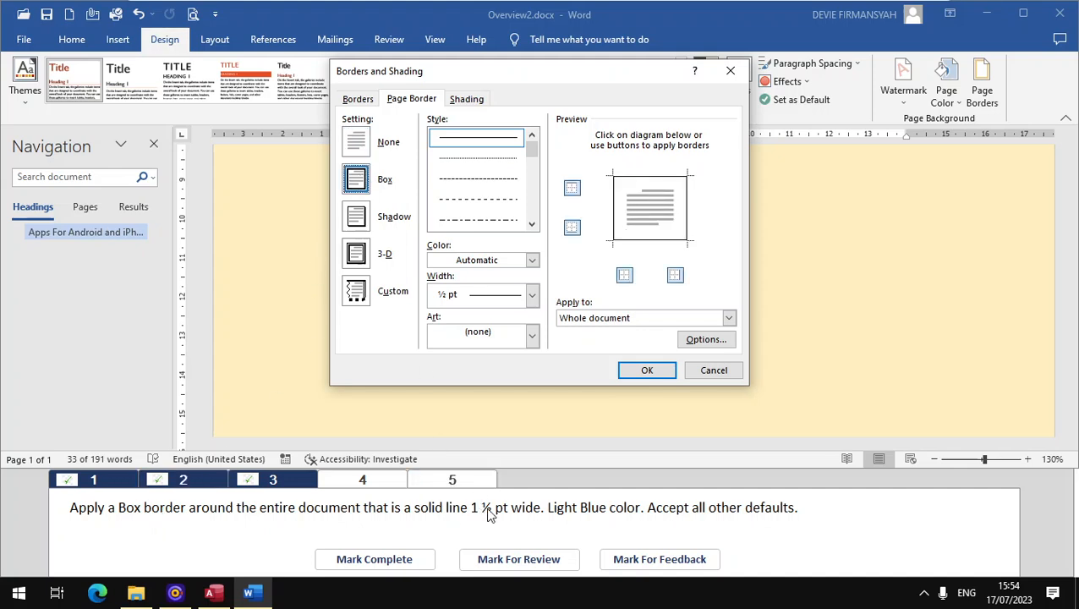
left_click(532, 296)
left_click(478, 400)
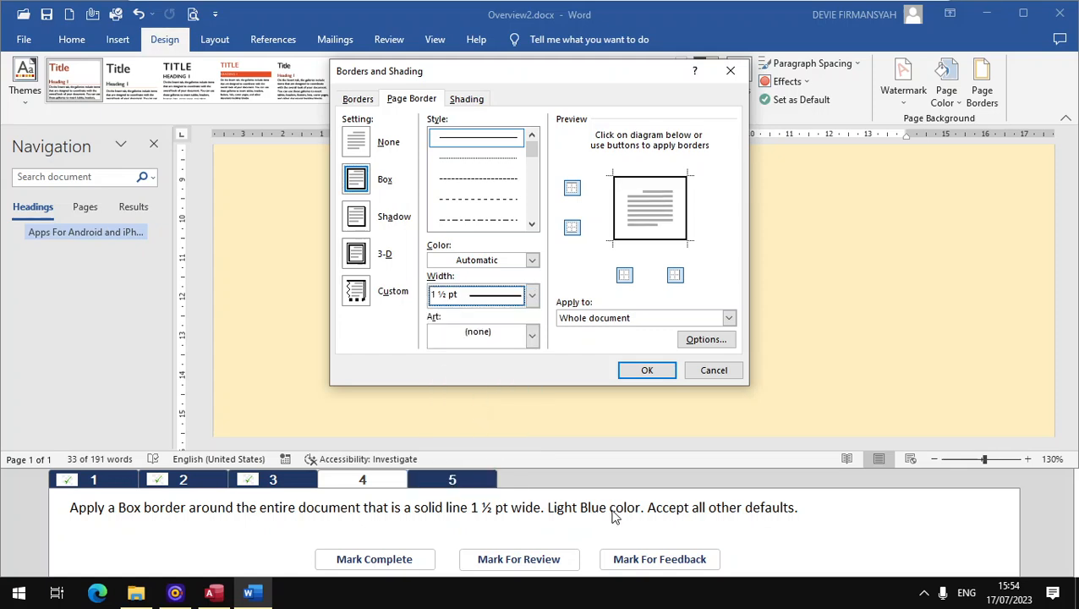
left_click(532, 261)
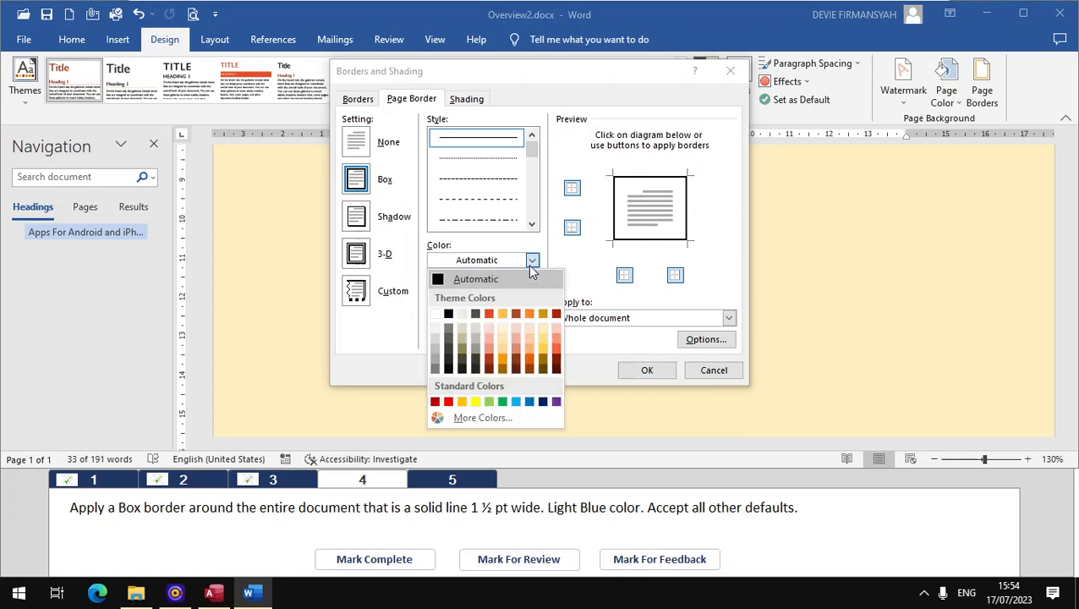
left_click(516, 402)
left_click(640, 372)
left_click(643, 370)
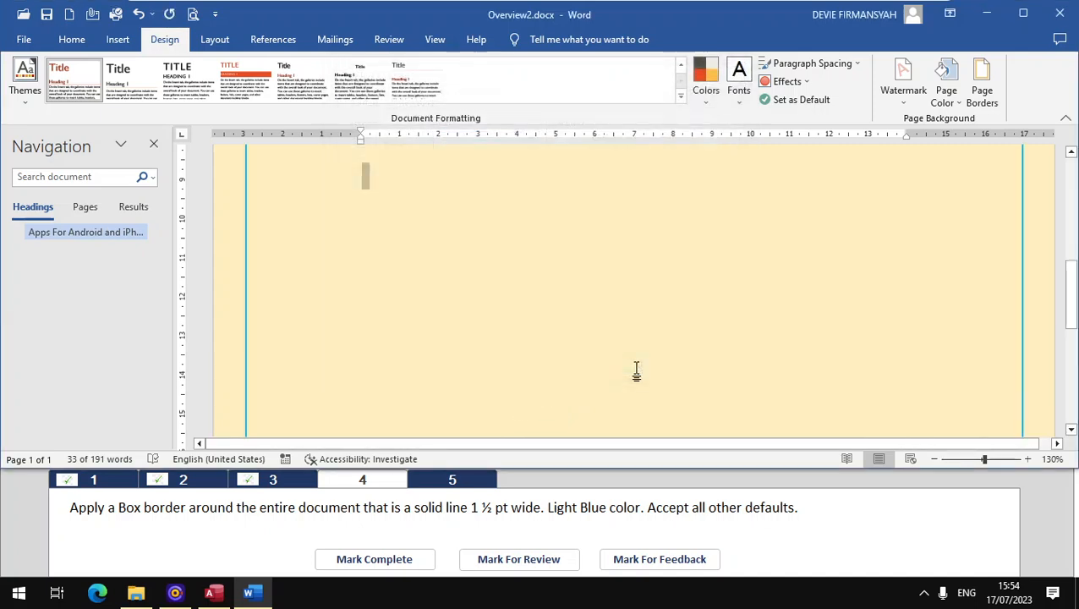
left_click(374, 559)
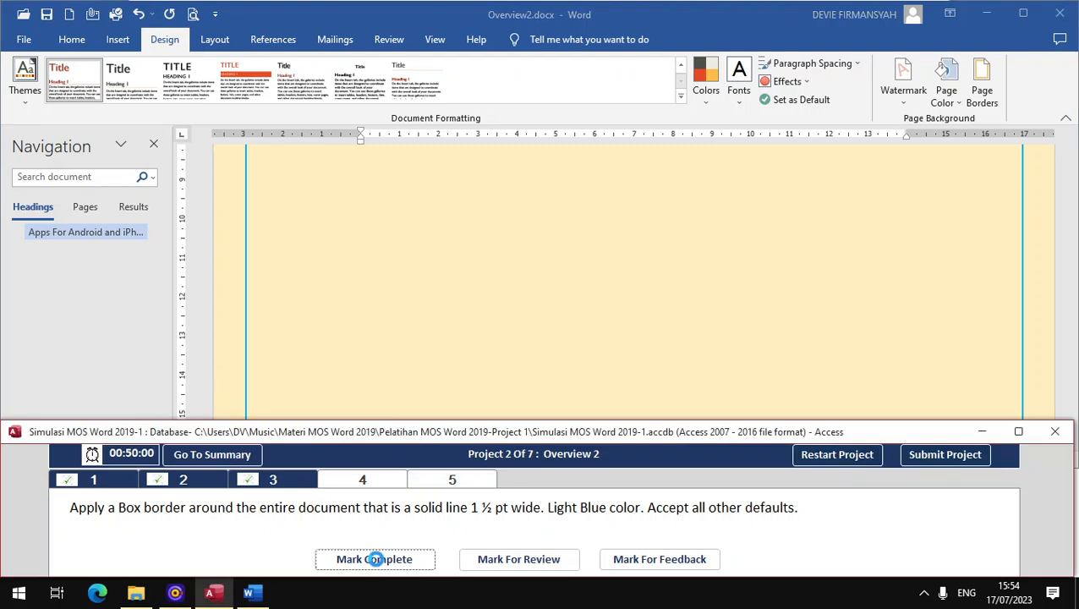
Step: For task 5, insert Apps.jpg from the Pelatihan MOS Word 2019-Project 1 folder in Music on the empty line between the heading and the first paragraph
left_click(478, 484)
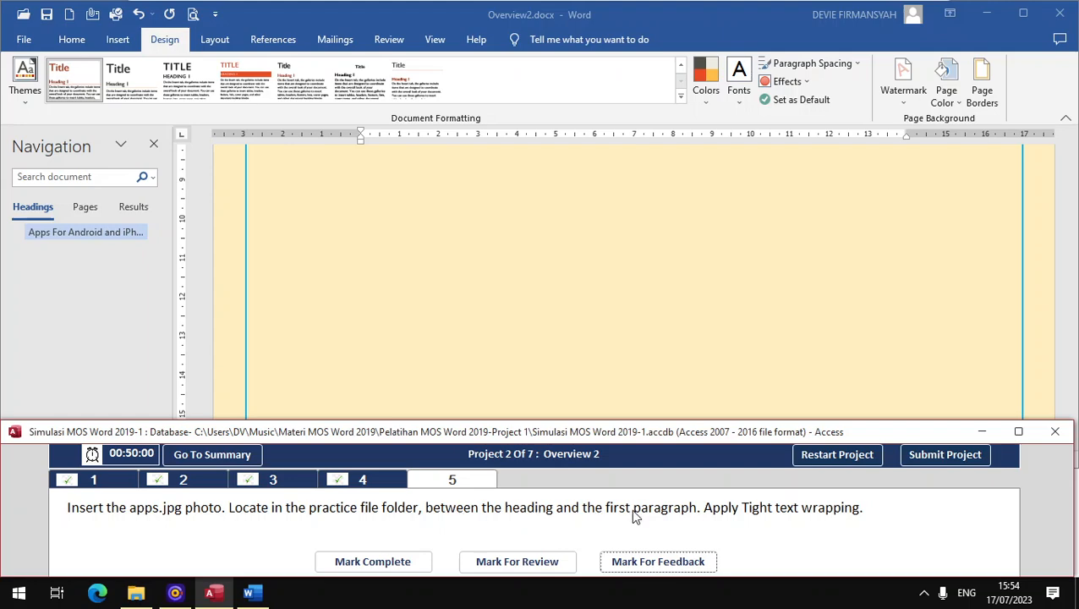
scroll(403, 336, "up", 10)
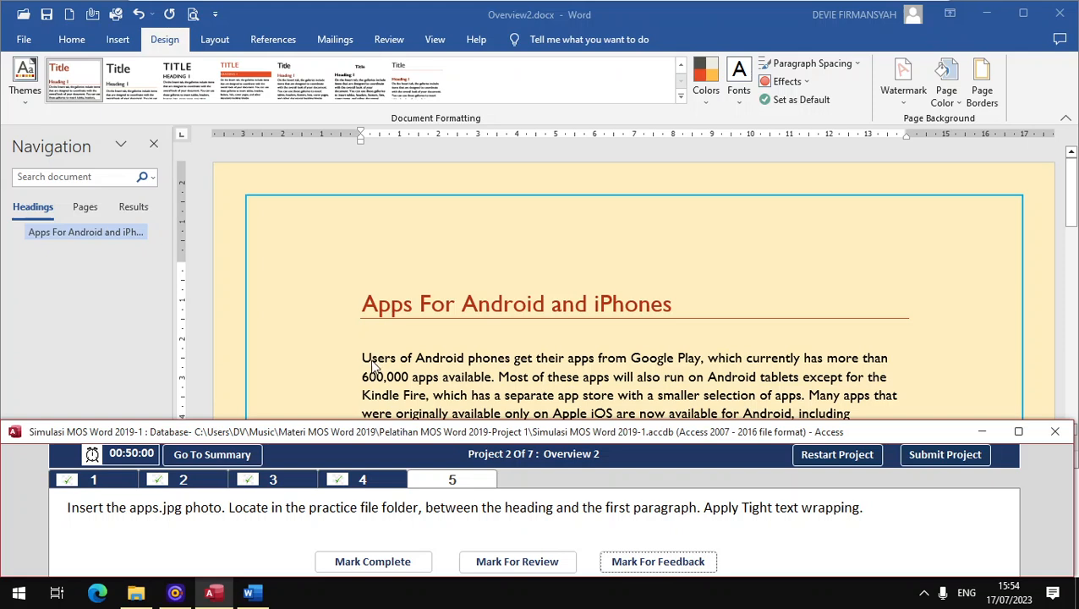
left_click(369, 340)
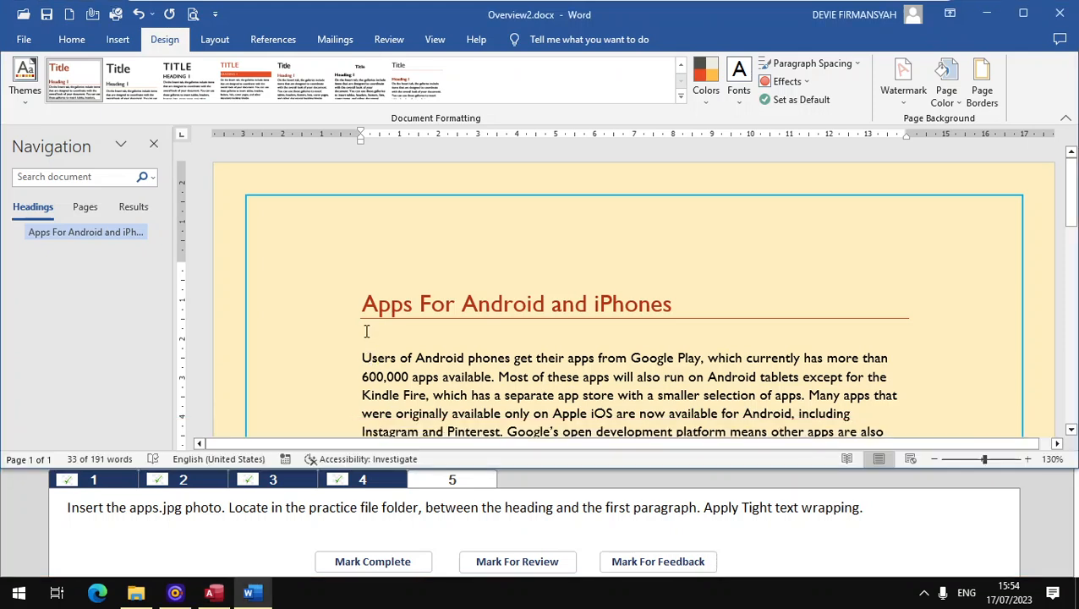
left_click(367, 331)
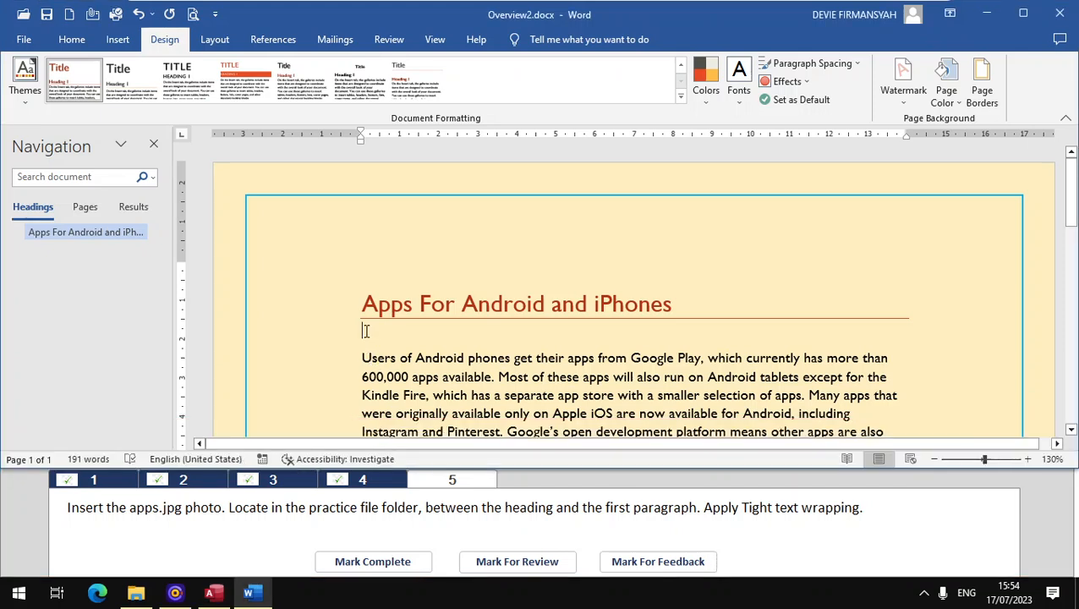
left_click(115, 42)
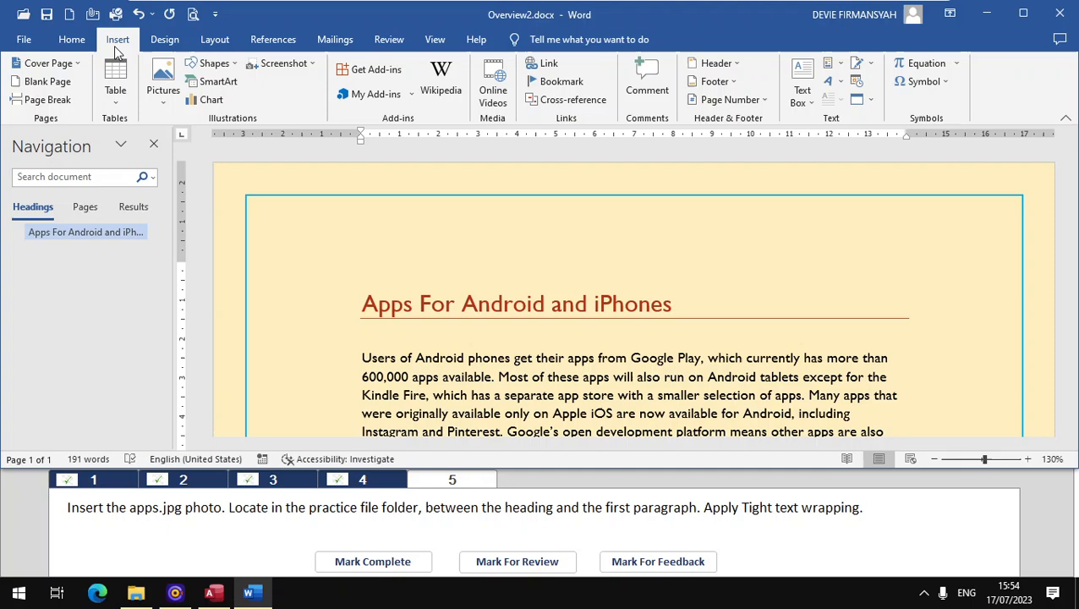
left_click(162, 95)
left_click(267, 100)
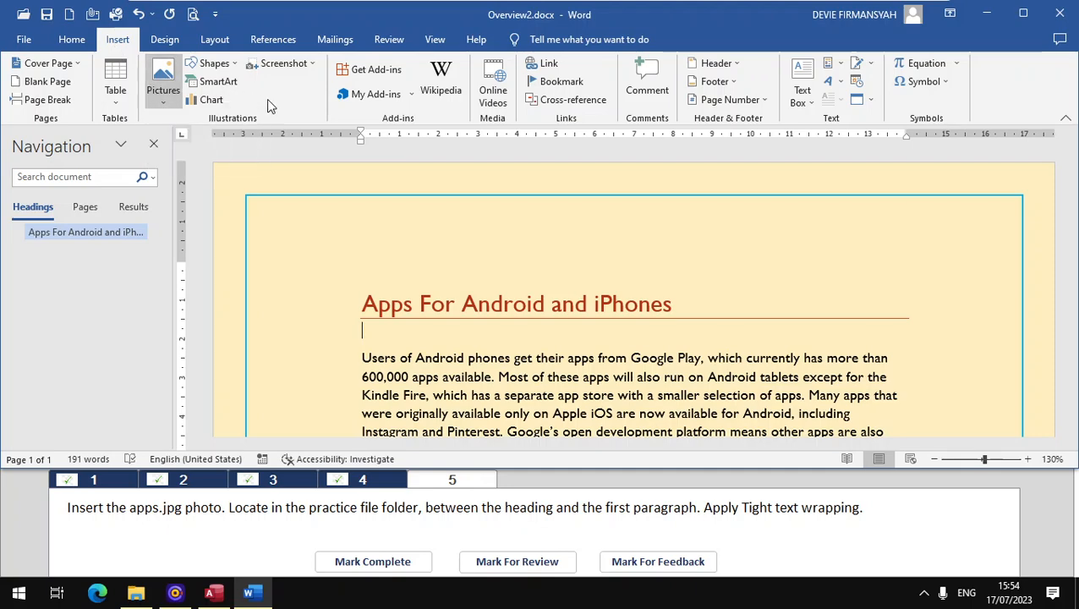
left_click(162, 82)
left_click(186, 138)
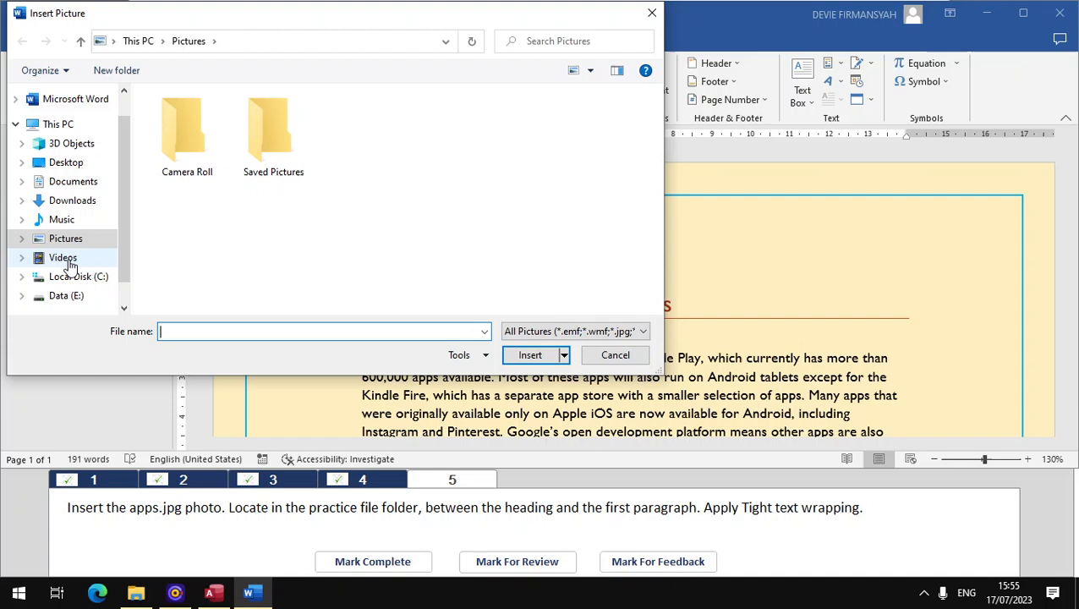
left_click(81, 218)
double_click(193, 116)
left_click(201, 119)
double_click(201, 120)
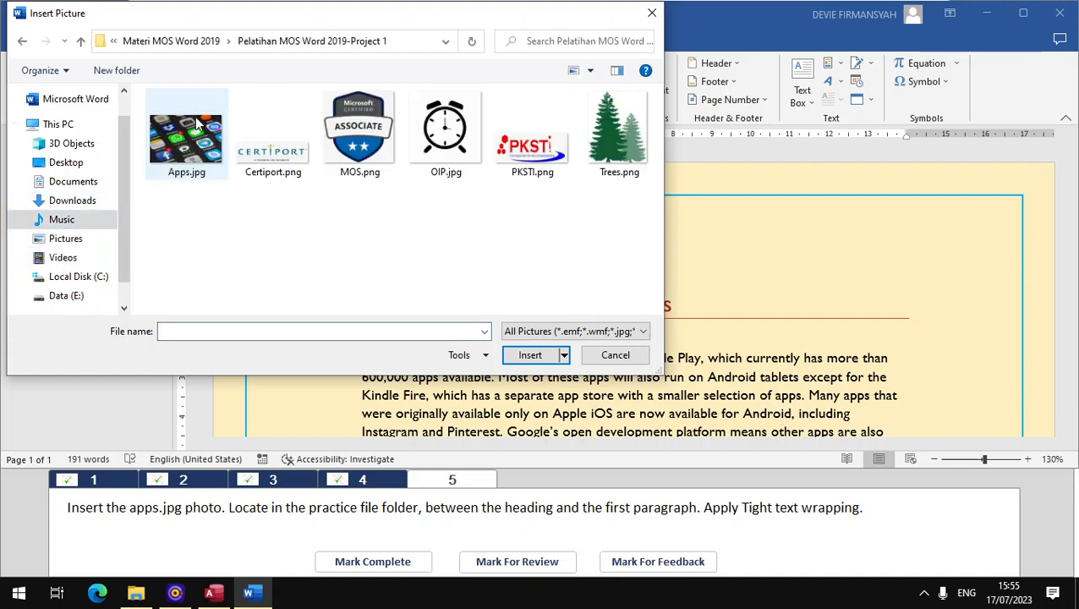
left_click(176, 146)
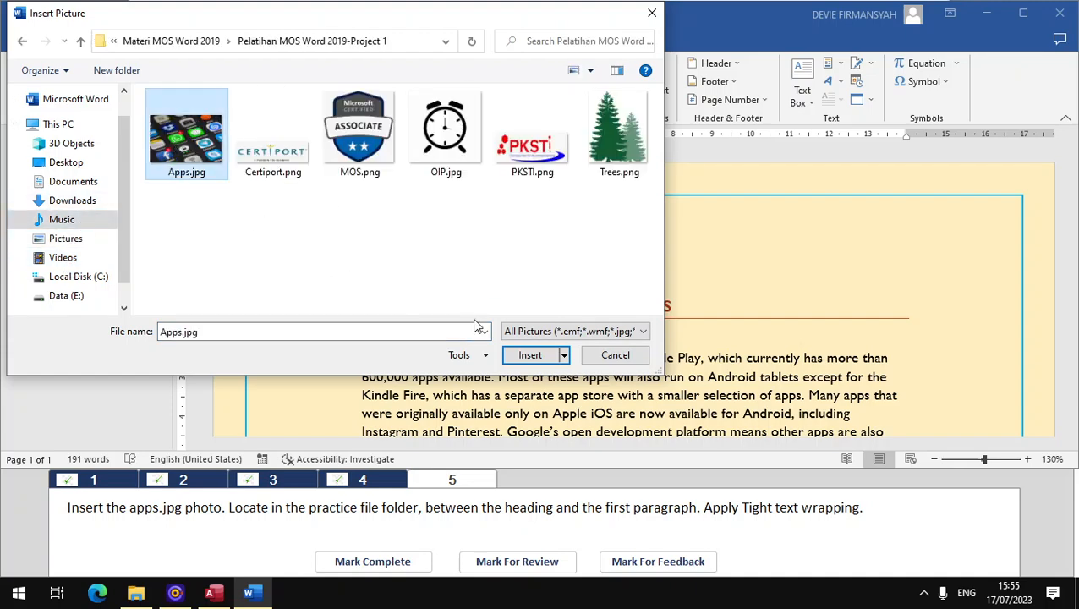
left_click(528, 356)
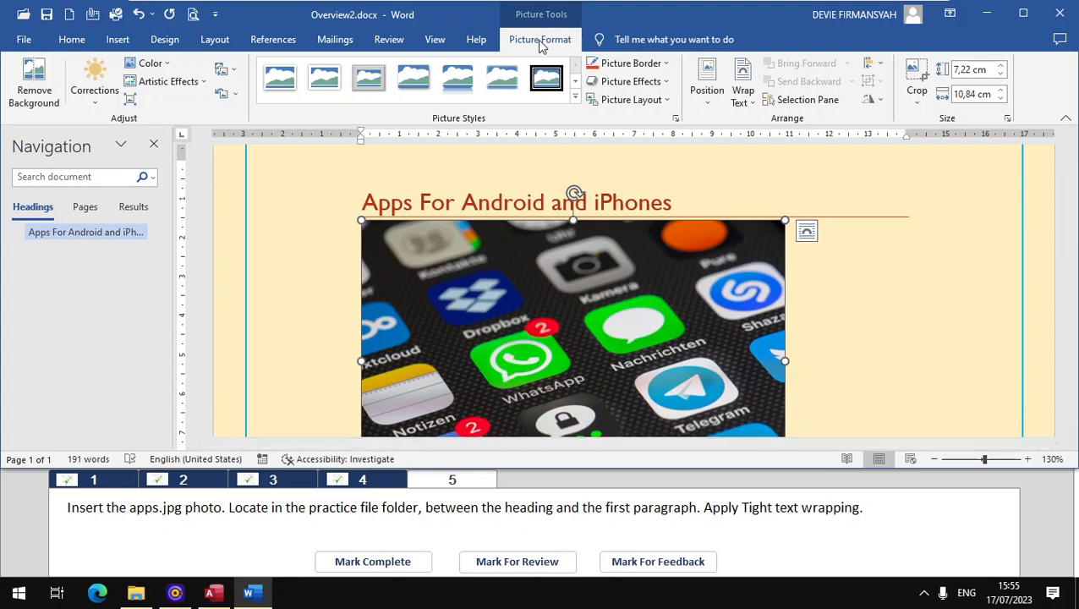
Step: Apply Tight text wrapping to the inserted apps picture and mark task 5 complete
left_click(744, 94)
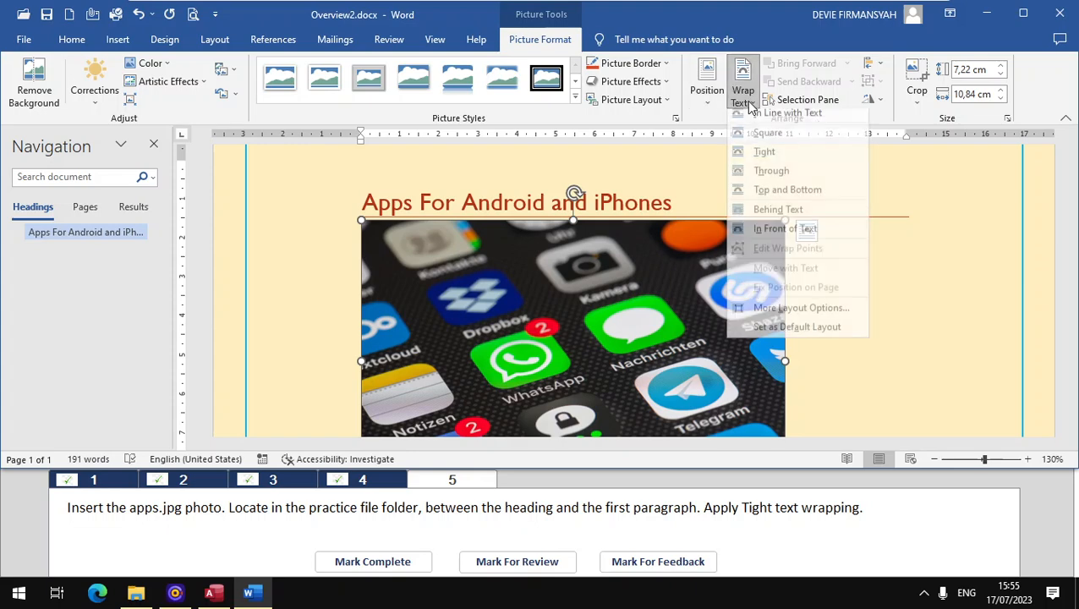
left_click(763, 158)
scroll(938, 379, "down", 3)
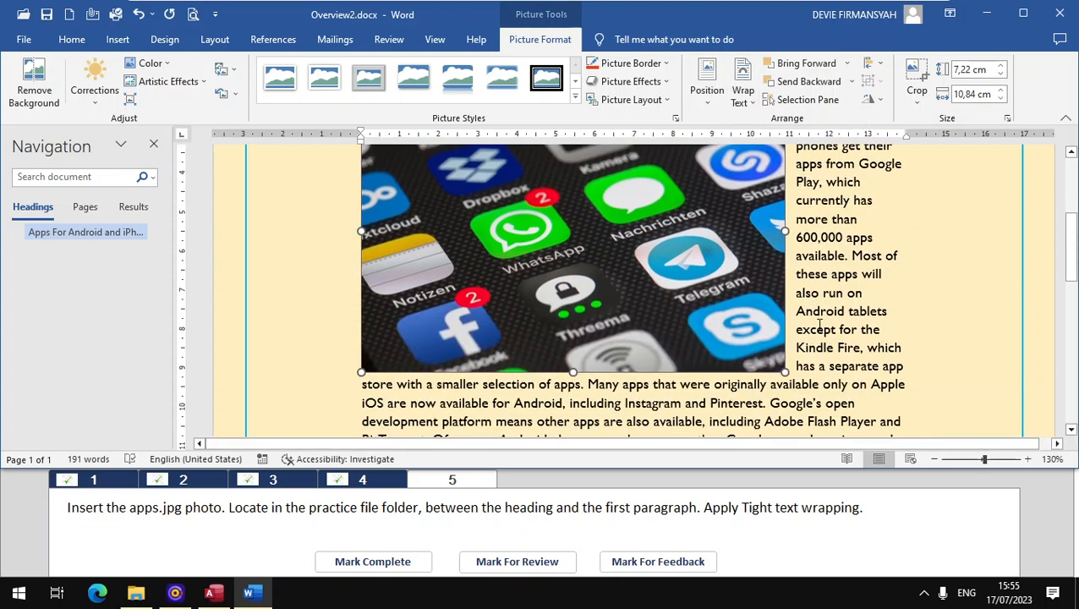
left_click(392, 566)
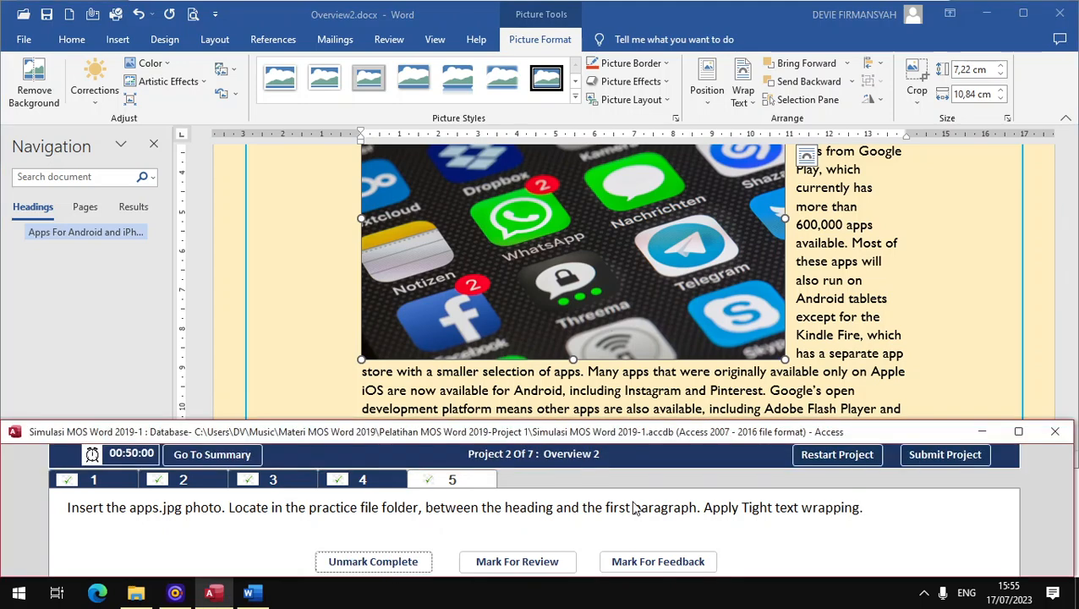
Step: Submit Project 2 and go to the first page of Overview3.docx using the page thumbnails
left_click(981, 458)
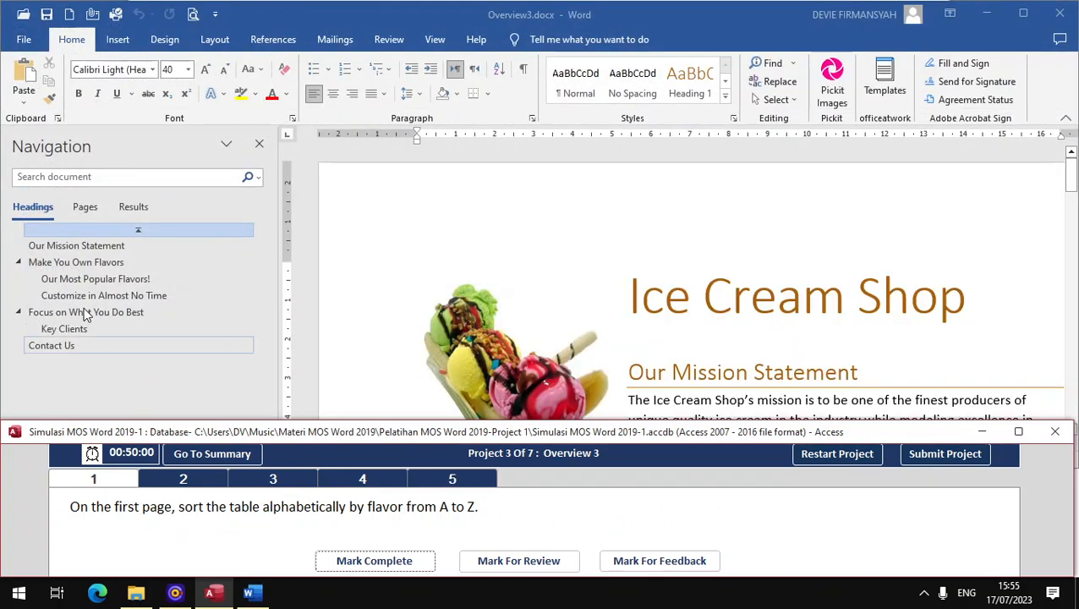
left_click(91, 209)
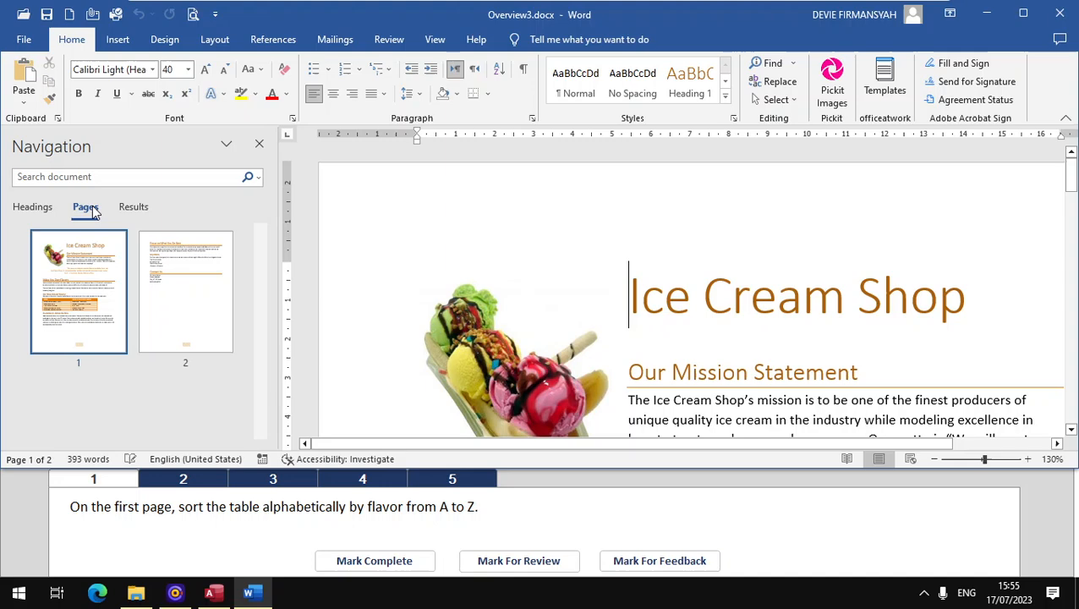
left_click(79, 305)
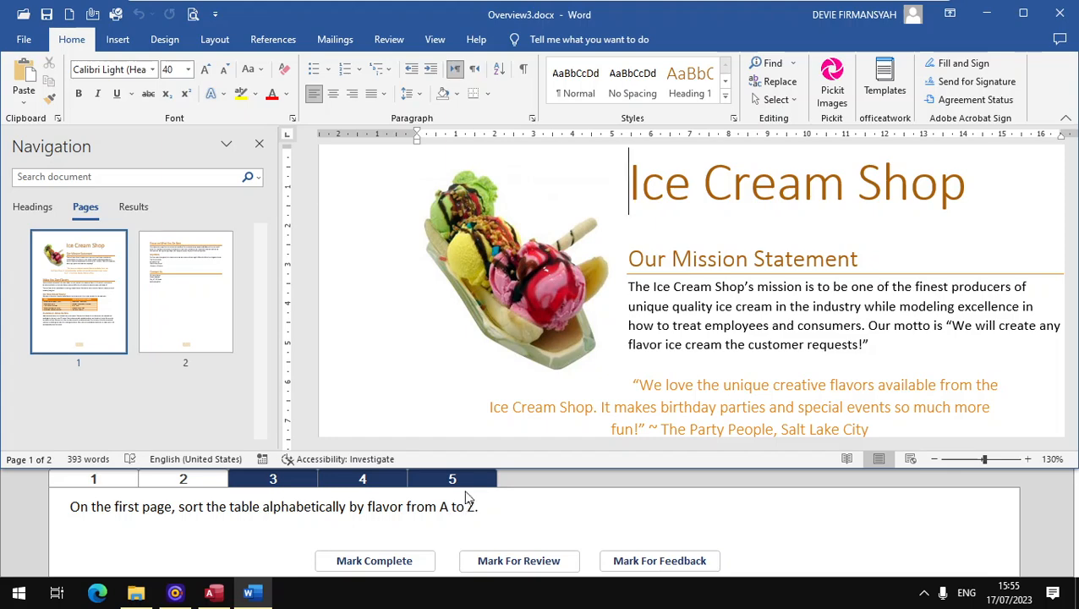
Step: For task 1 of Project 3, sort the table under "Our Most Popular Flavors!" by the Flavor column in ascending order
scroll(725, 297, "down", 8)
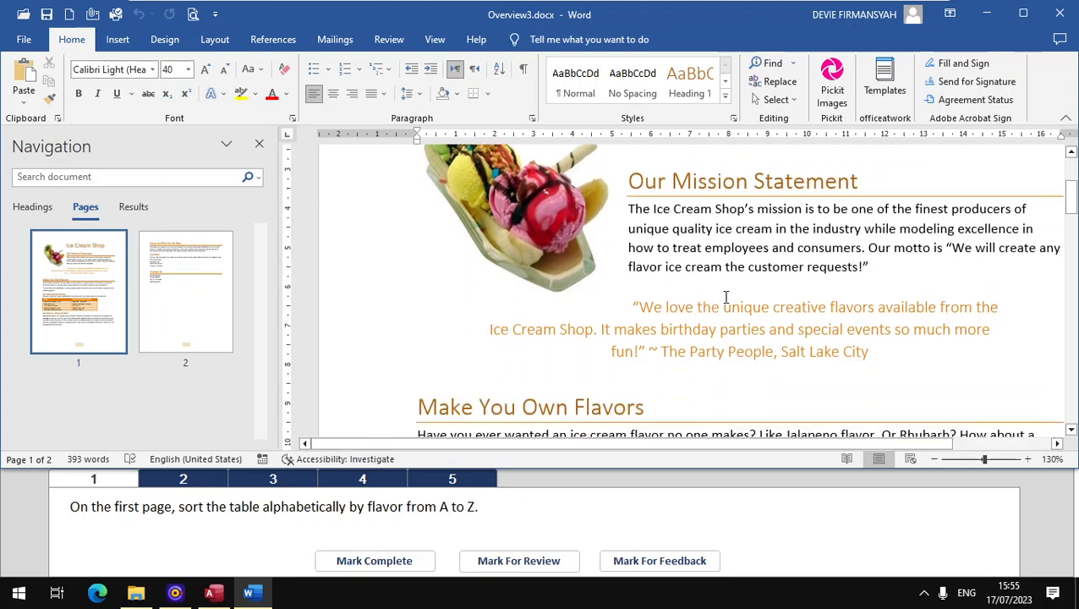
scroll(616, 244, "up", 1)
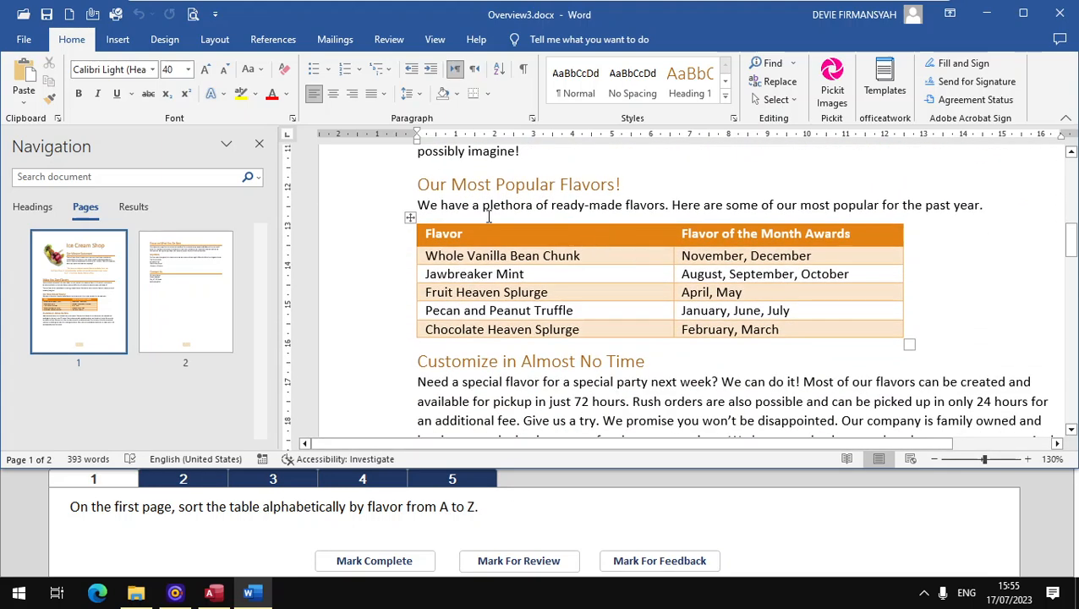
left_click(406, 239)
left_click(410, 217)
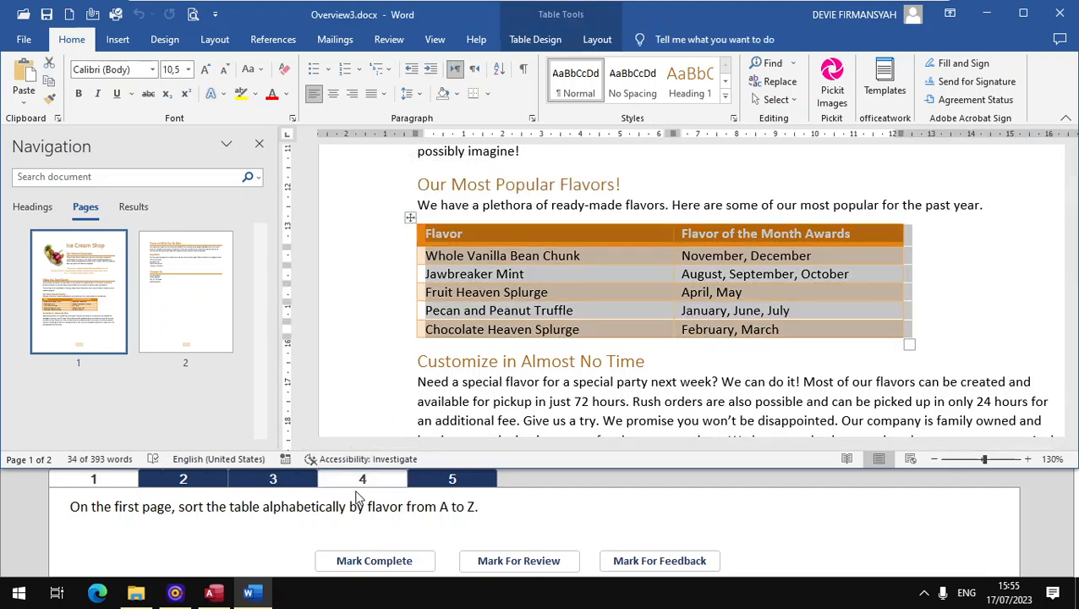
left_click(596, 39)
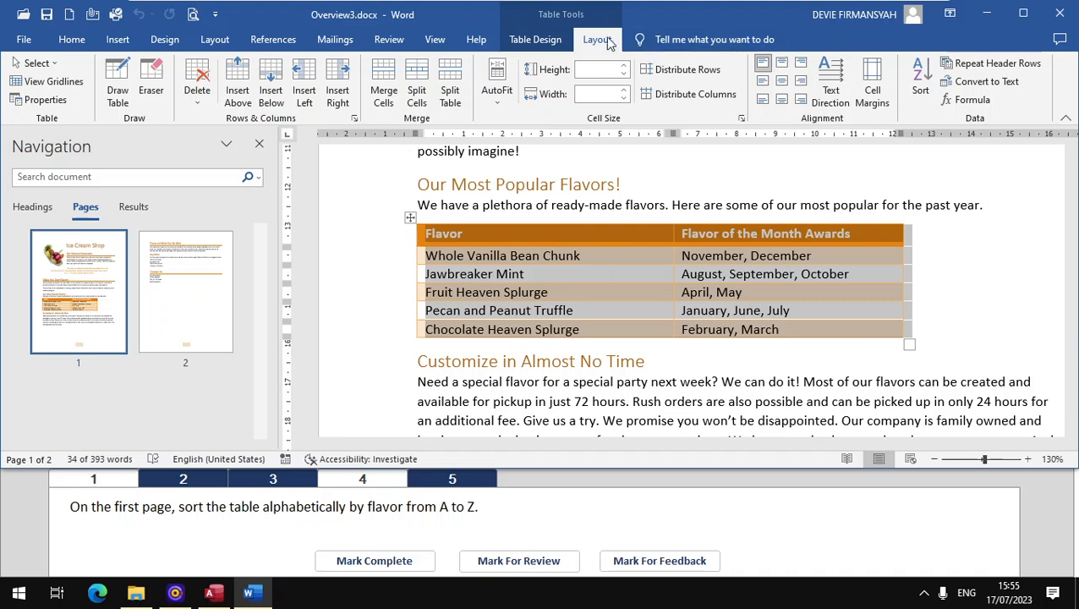
left_click(924, 75)
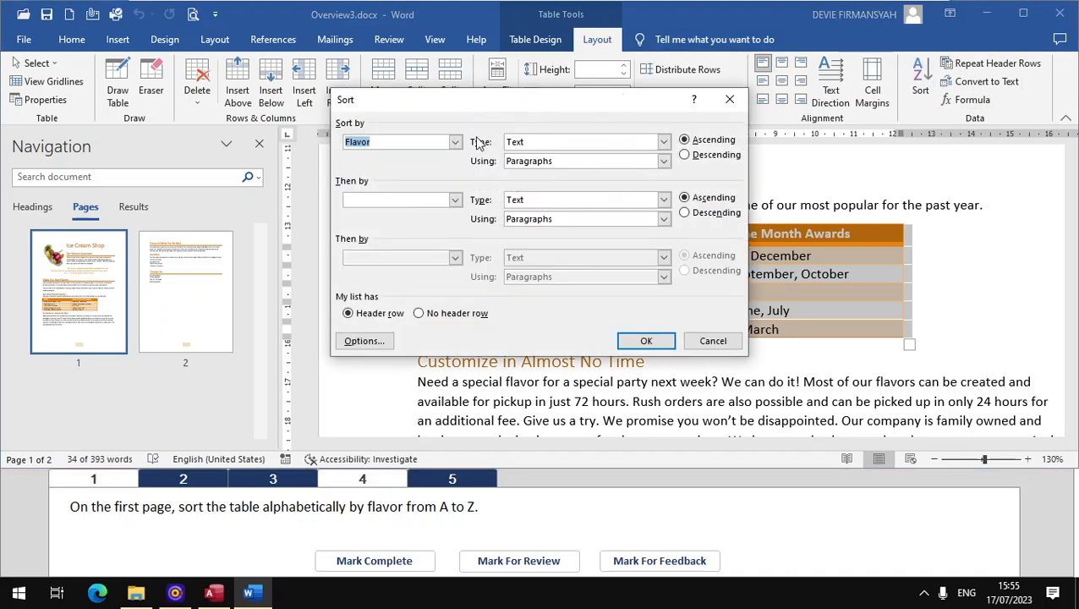
left_click(457, 143)
left_click(426, 158)
left_click(686, 141)
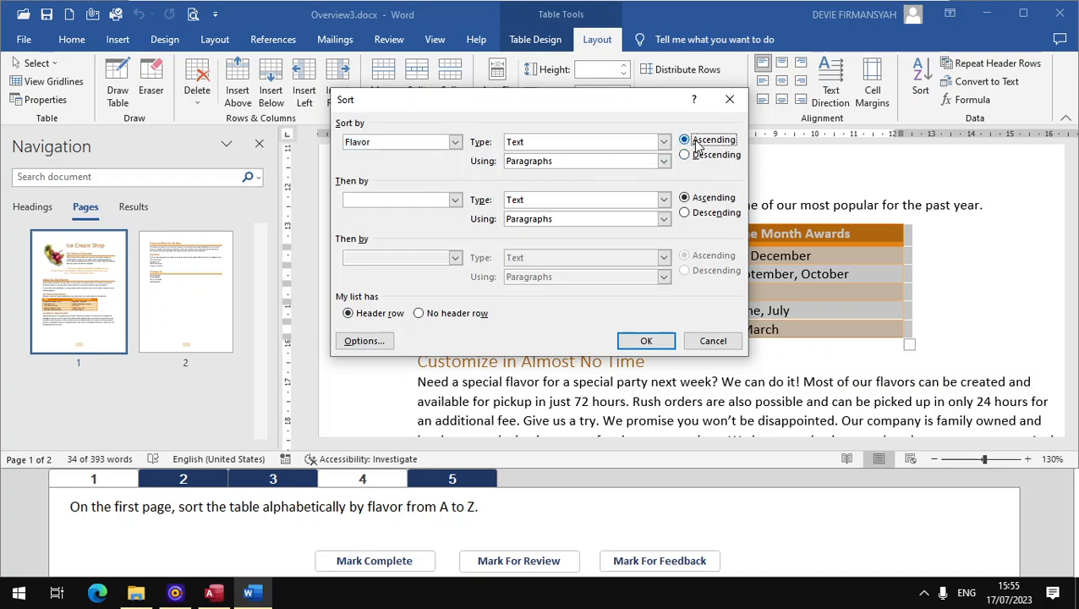
left_click(645, 340)
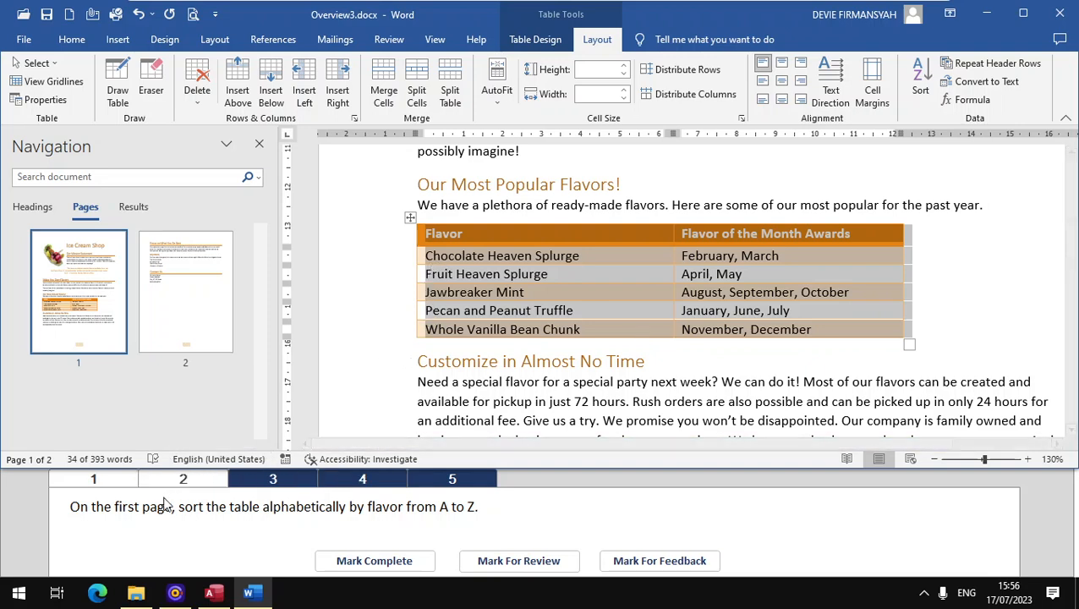
left_click(97, 479)
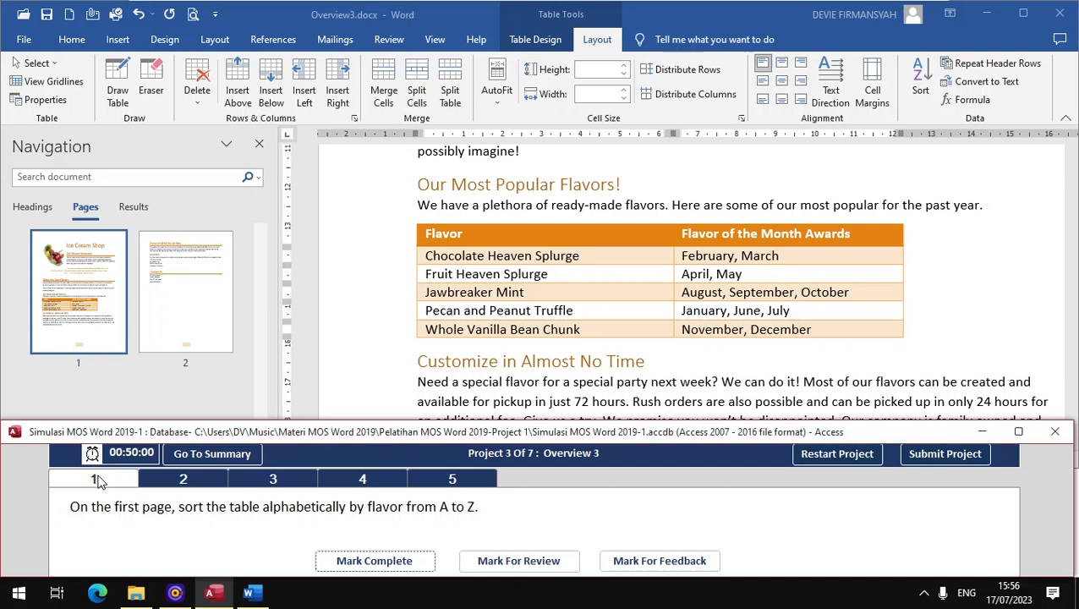
Step: Mark task 1 complete and go to the "Customize in Almost No Time" heading for task 2
left_click(376, 561)
left_click(176, 482)
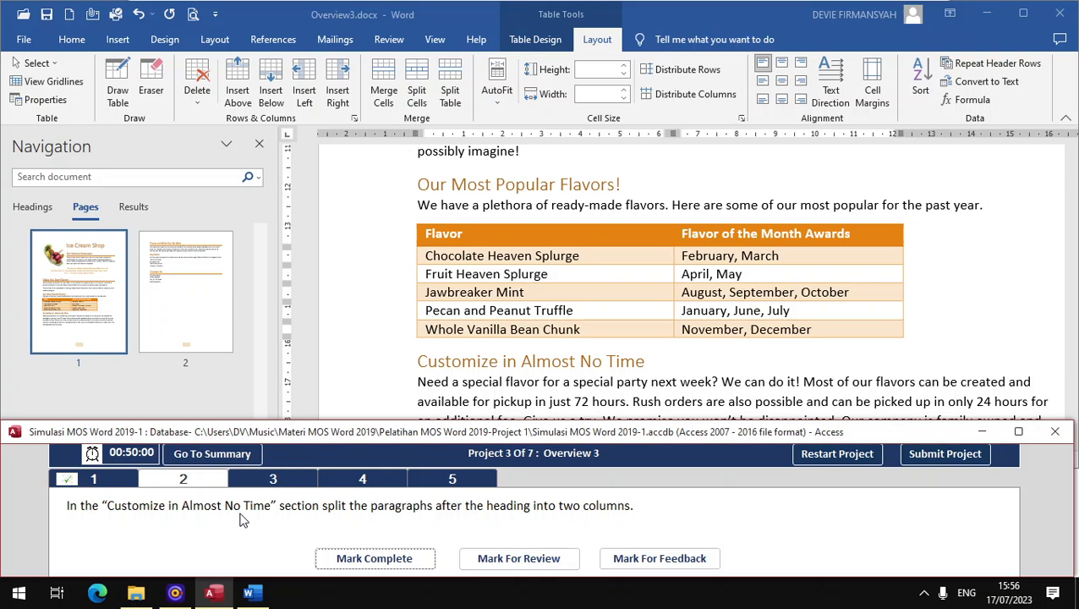
left_click(25, 218)
left_click(32, 207)
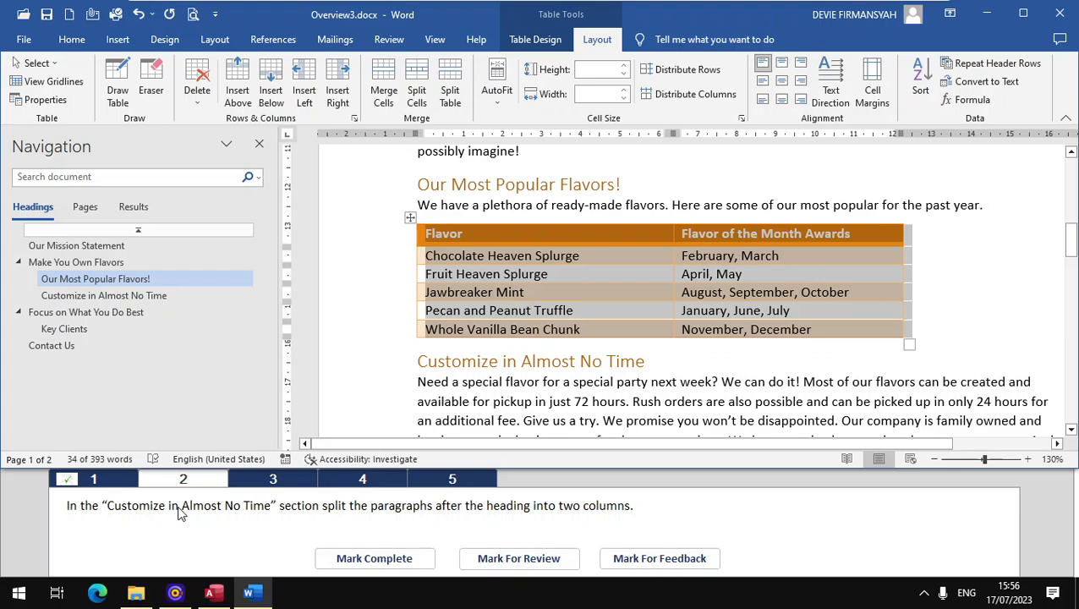
left_click(112, 301)
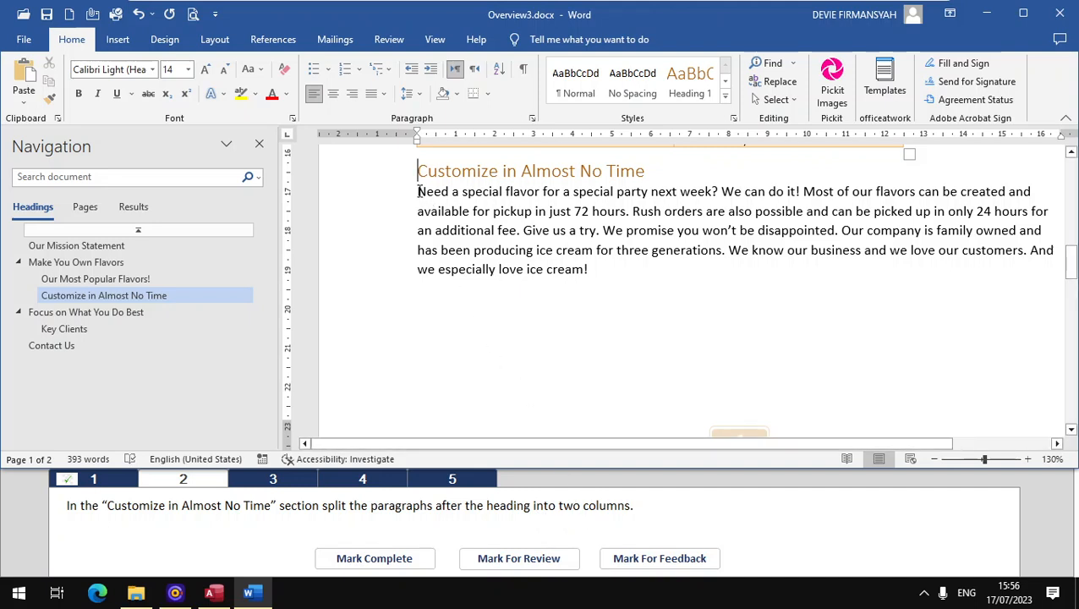
Step: Split the paragraph under "Customize in Almost No Time" into two columns and mark task 2 complete
left_click_drag(417, 191, 592, 281)
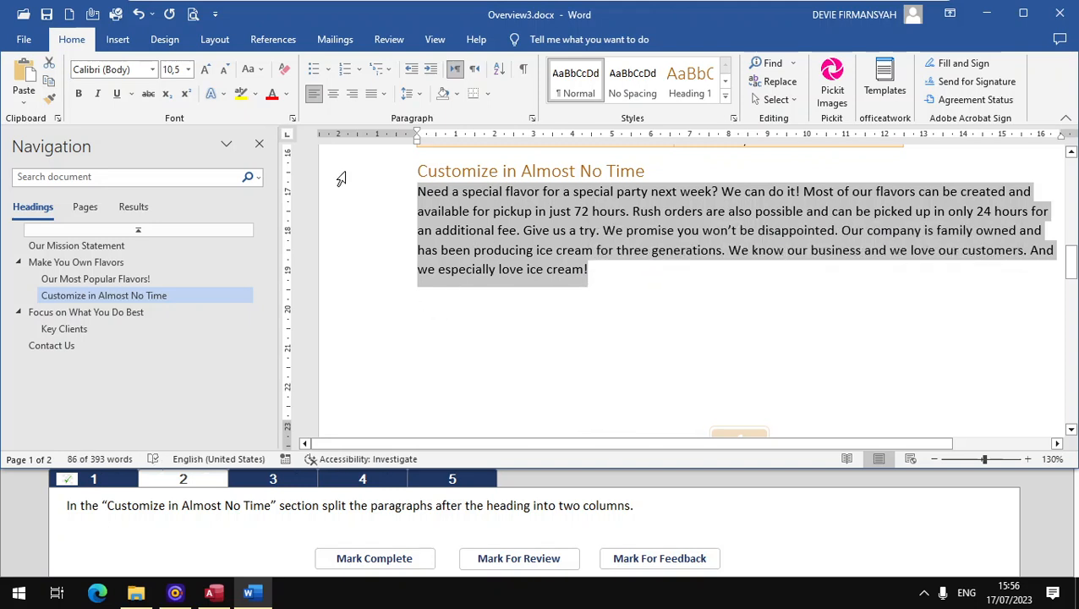
left_click(224, 42)
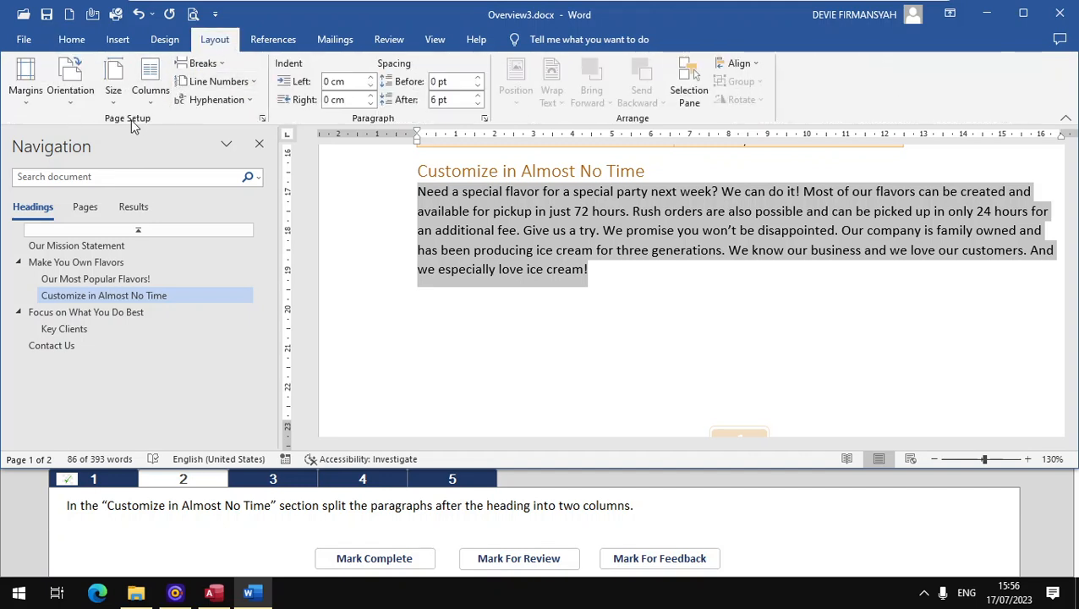
left_click(150, 100)
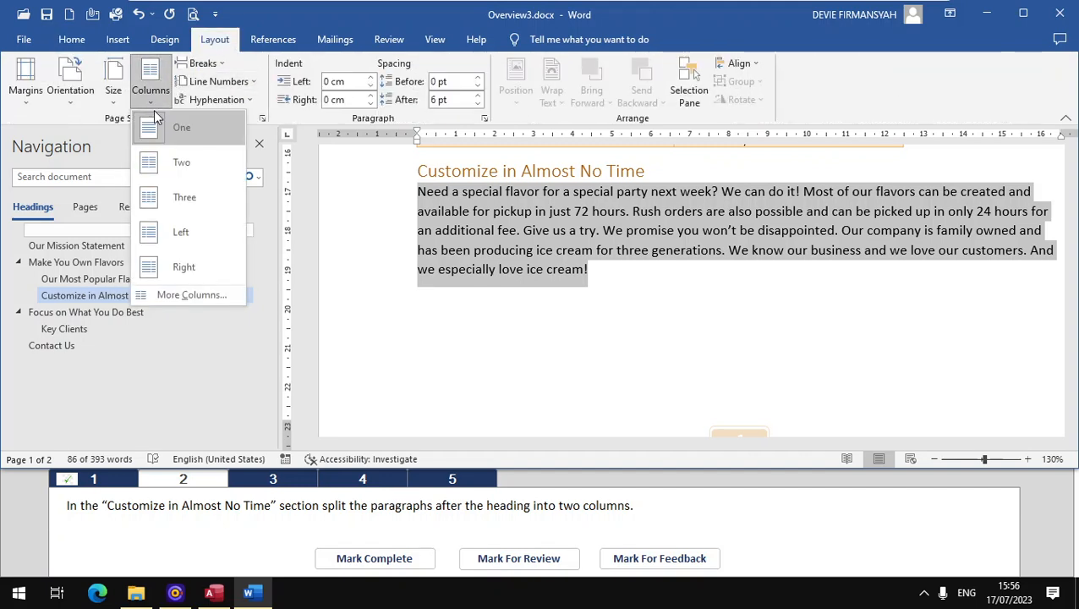
left_click(175, 165)
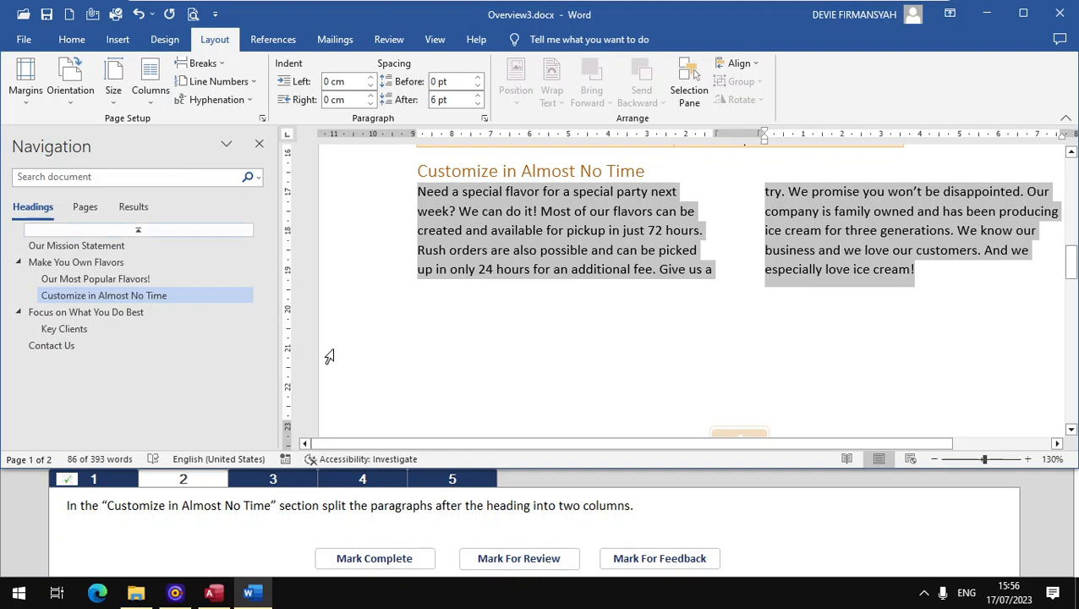
left_click(380, 558)
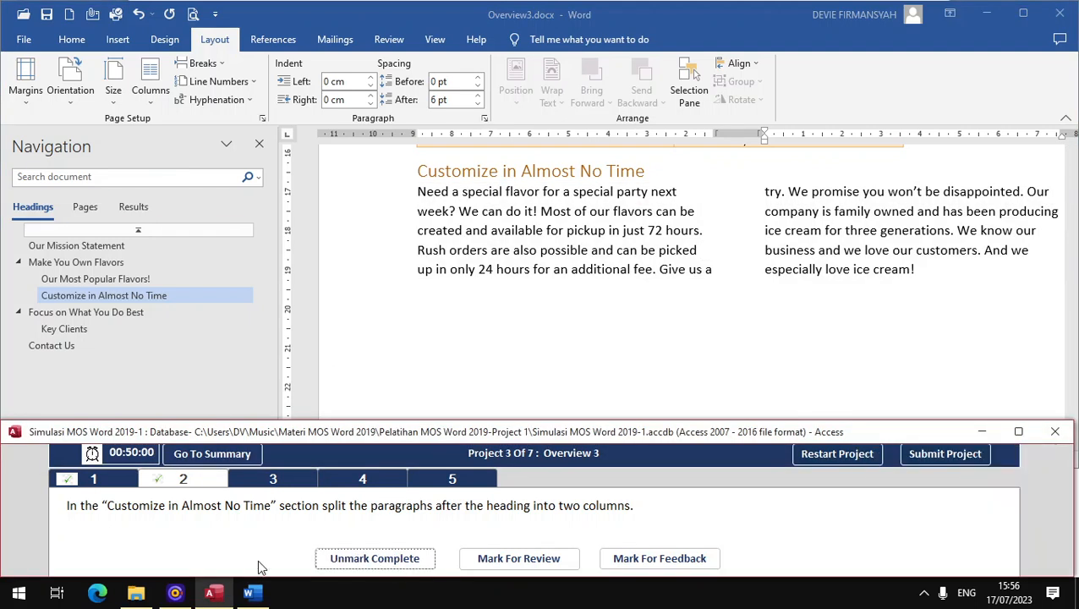
Step: For task 3, add an empty paragraph after "I Scream, U Scream" in the Key Clients section
left_click(275, 481)
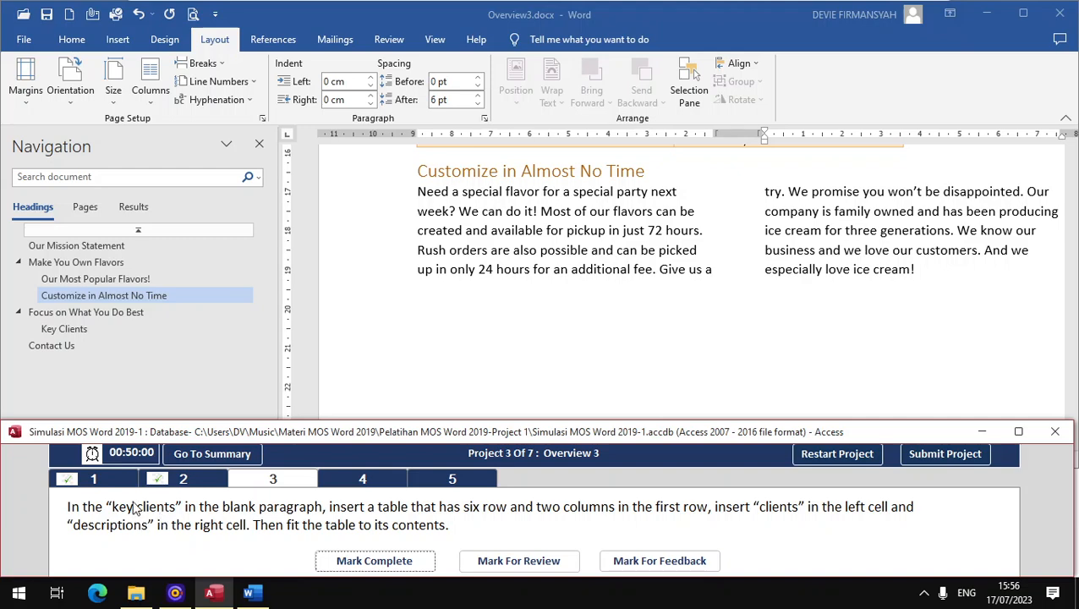
left_click(74, 333)
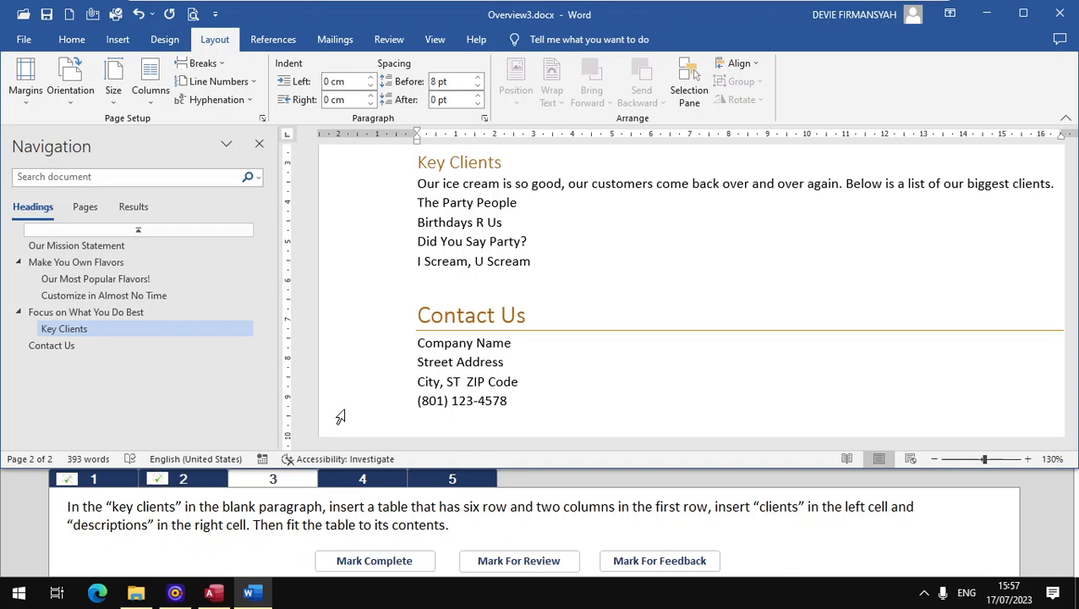
left_click(427, 281)
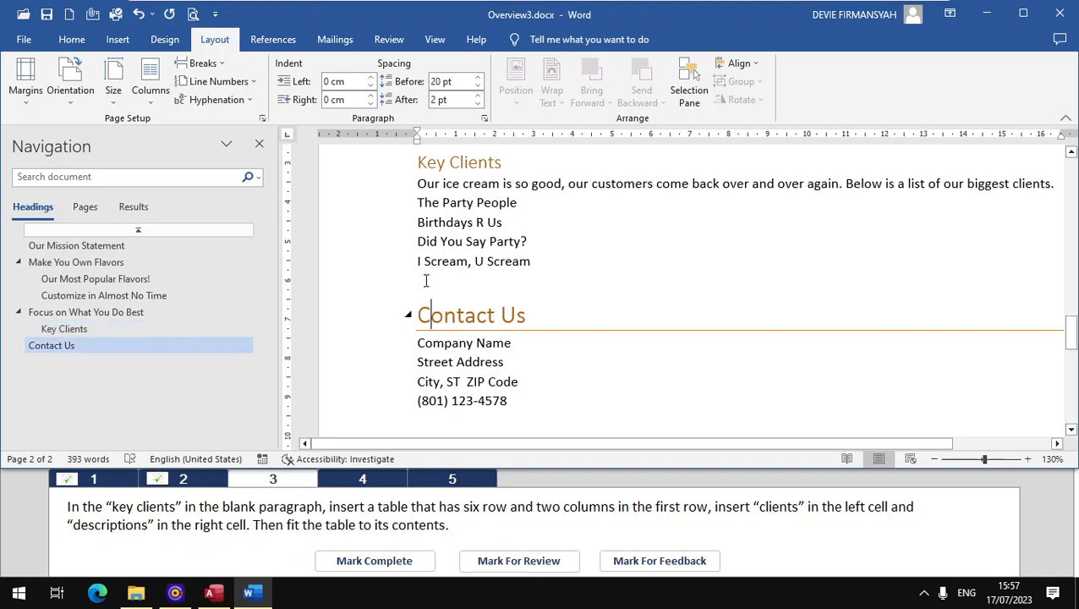
left_click(542, 269)
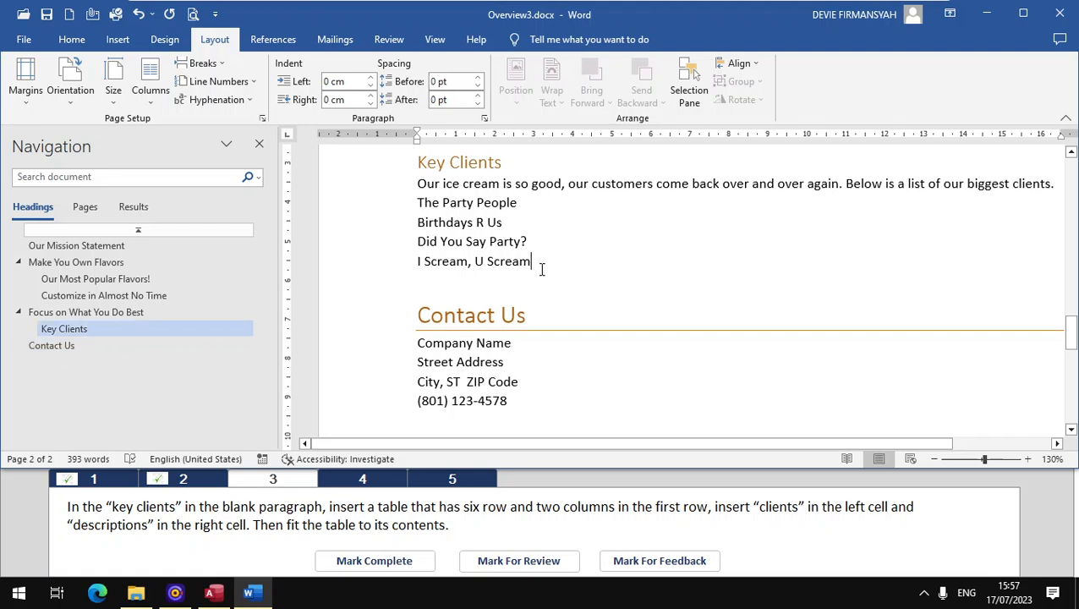
key("Return")
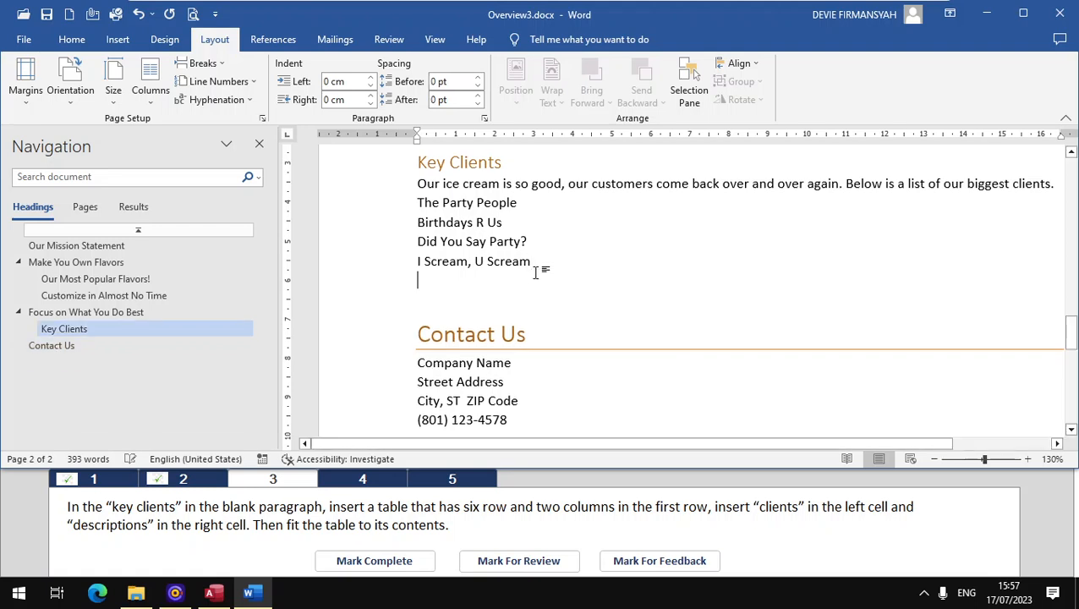
Step: Insert a table with 2 columns and 6 rows, set to AutoFit to contents, in the empty Key Clients paragraph
left_click(116, 39)
left_click(117, 89)
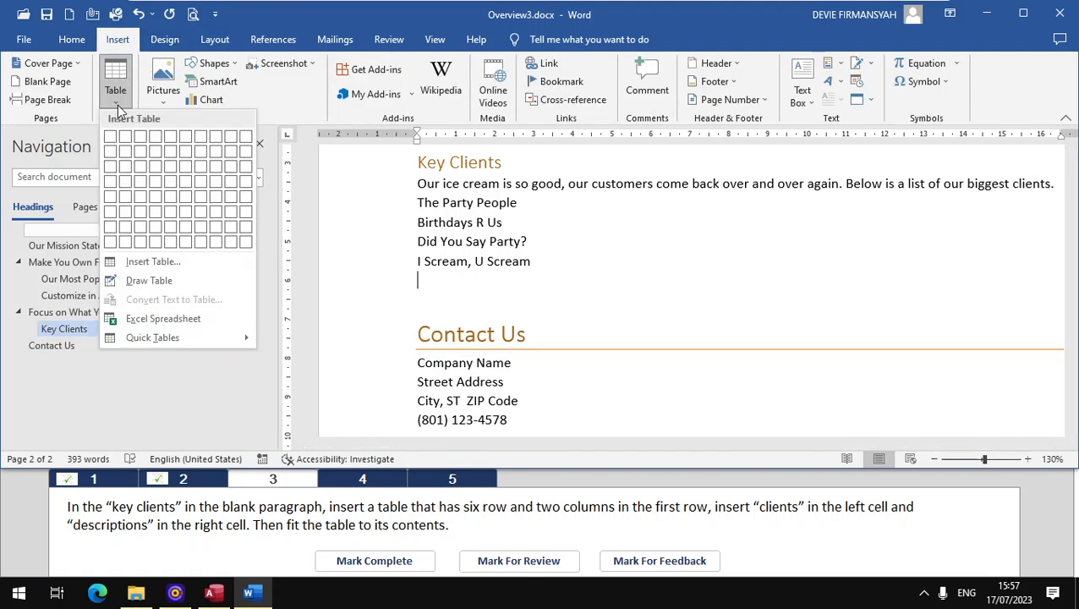
left_click(152, 267)
type("2")
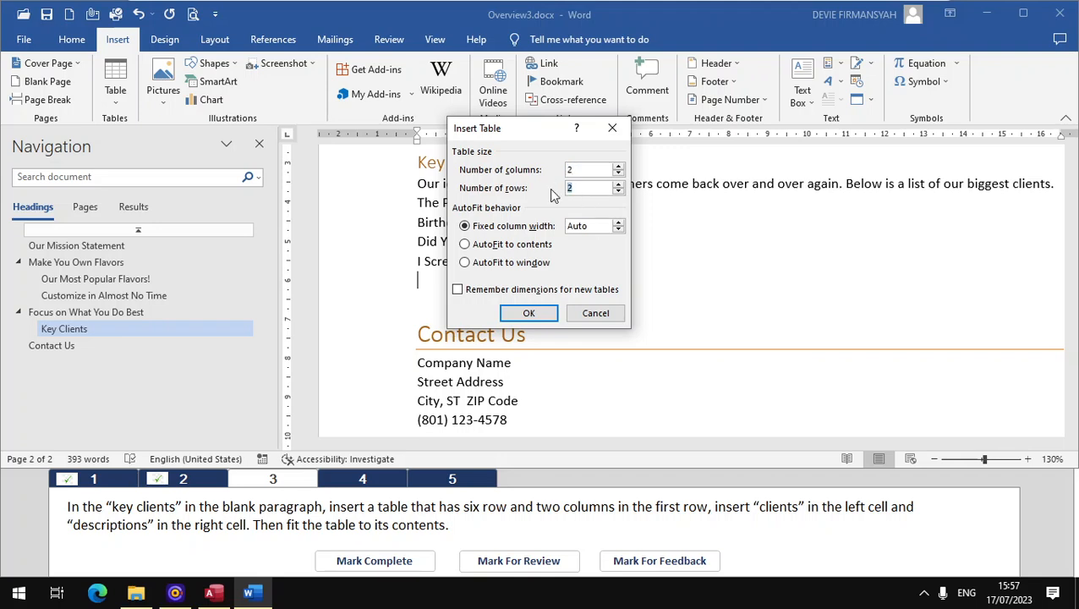
type("6")
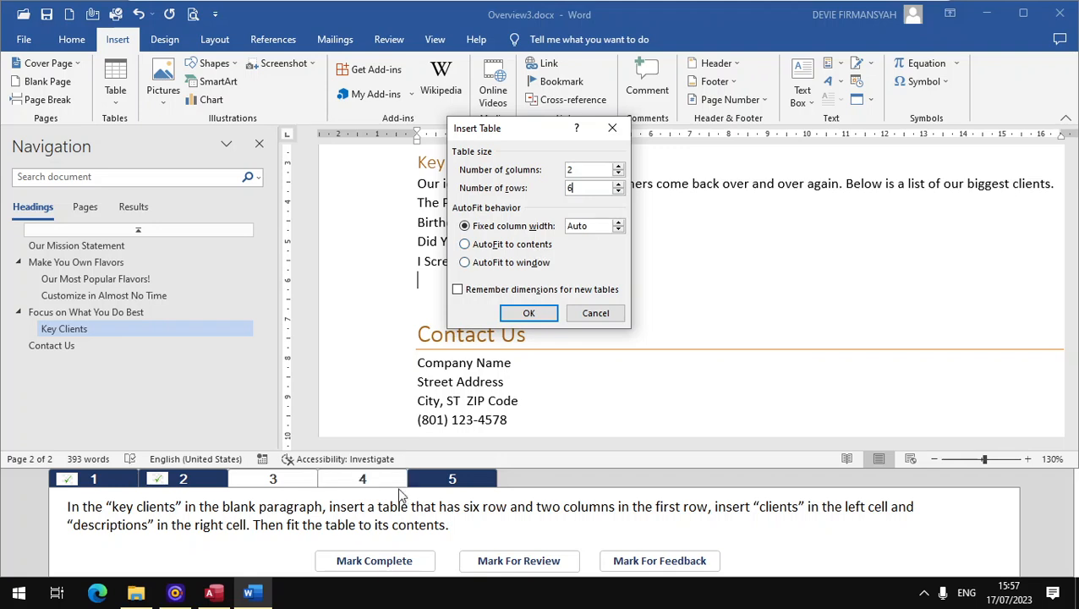
left_click(529, 250)
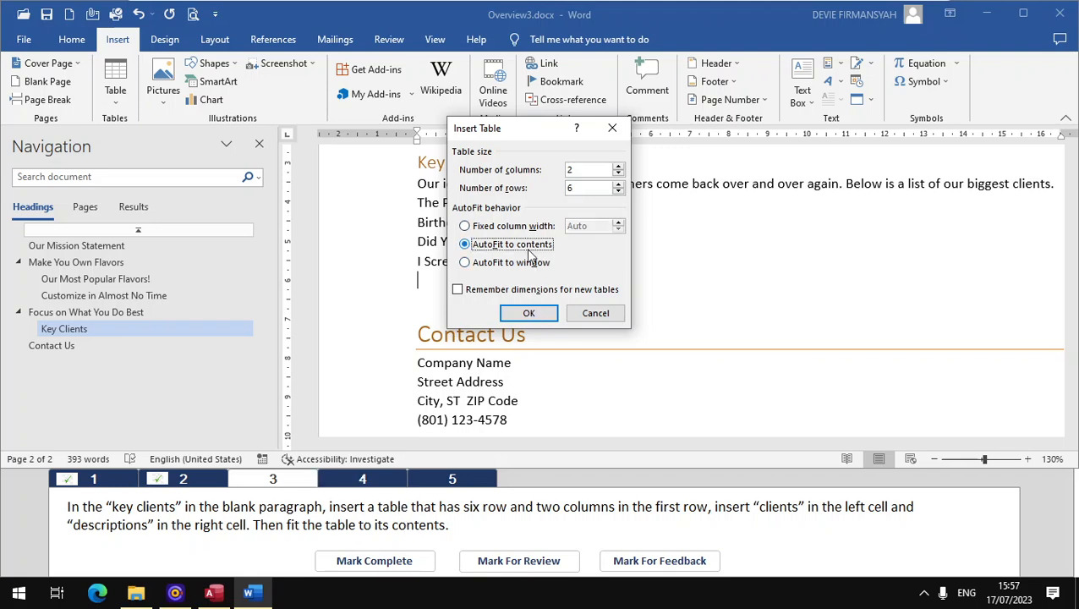
left_click(530, 312)
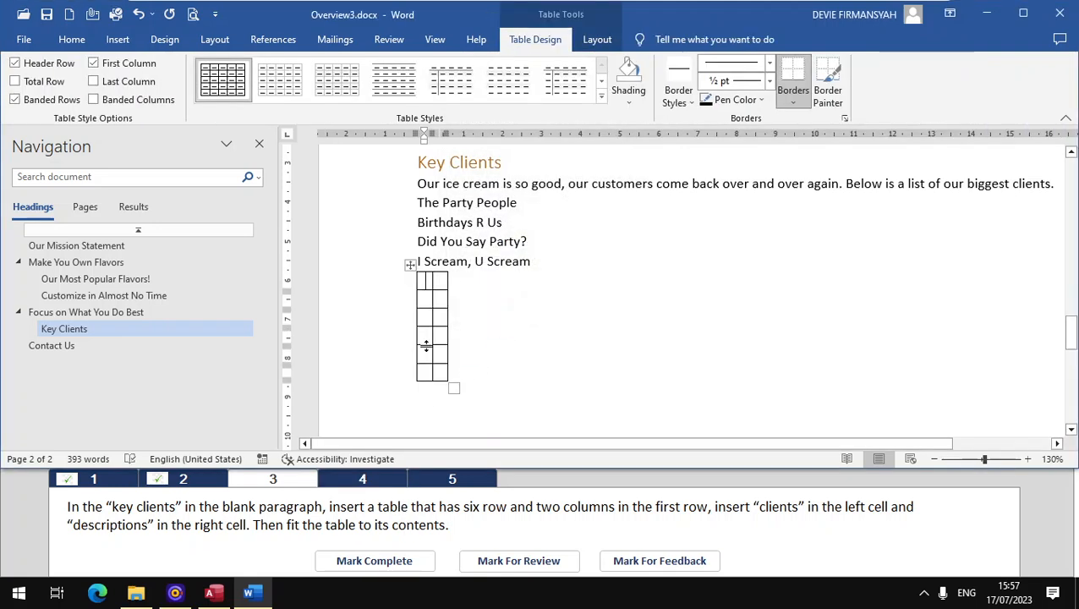
Step: Enter "clients" and "descriptions" in the two cells of the new table's first row and mark task 3 complete
type("clients")
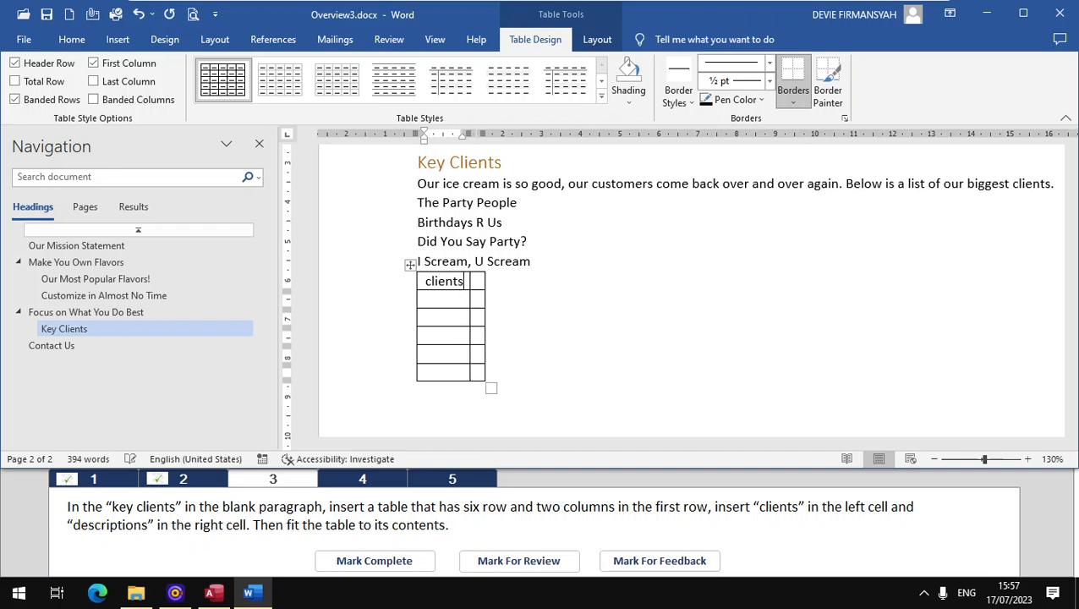
key("Tab")
type("d")
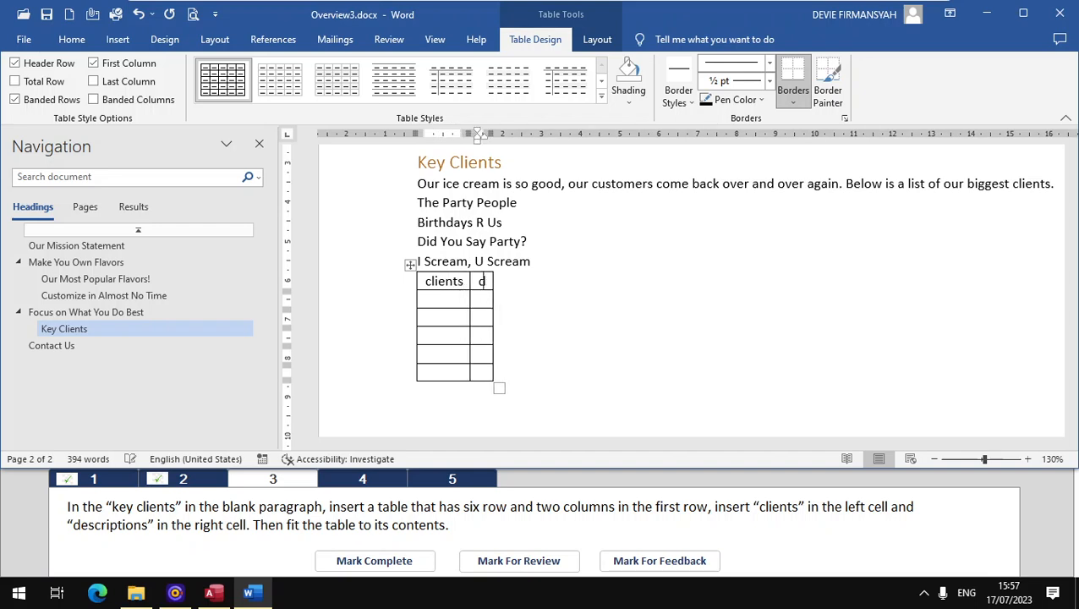
type("escr")
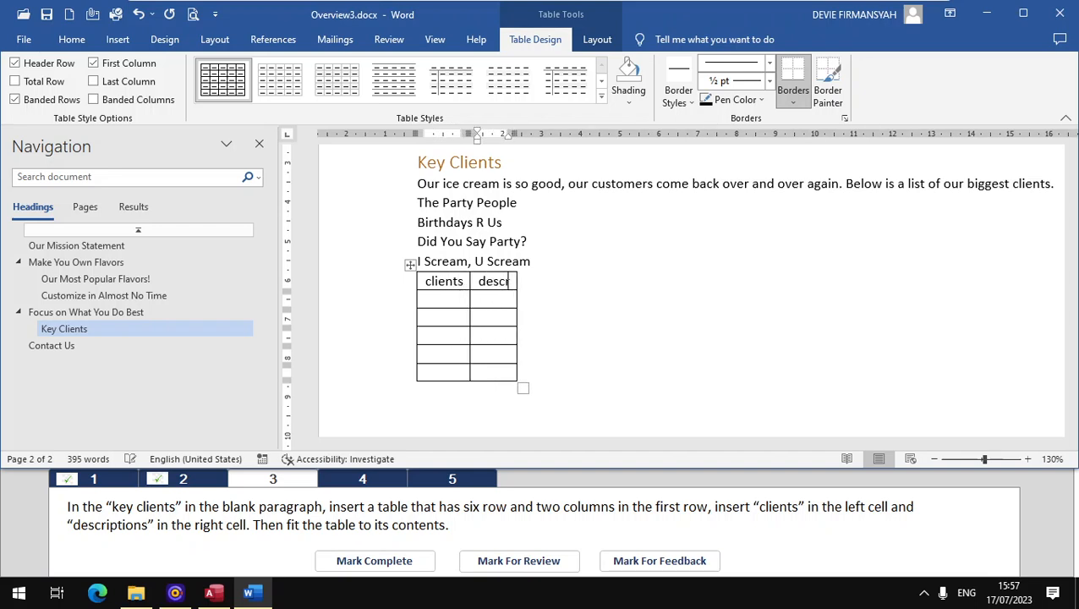
type("iptions")
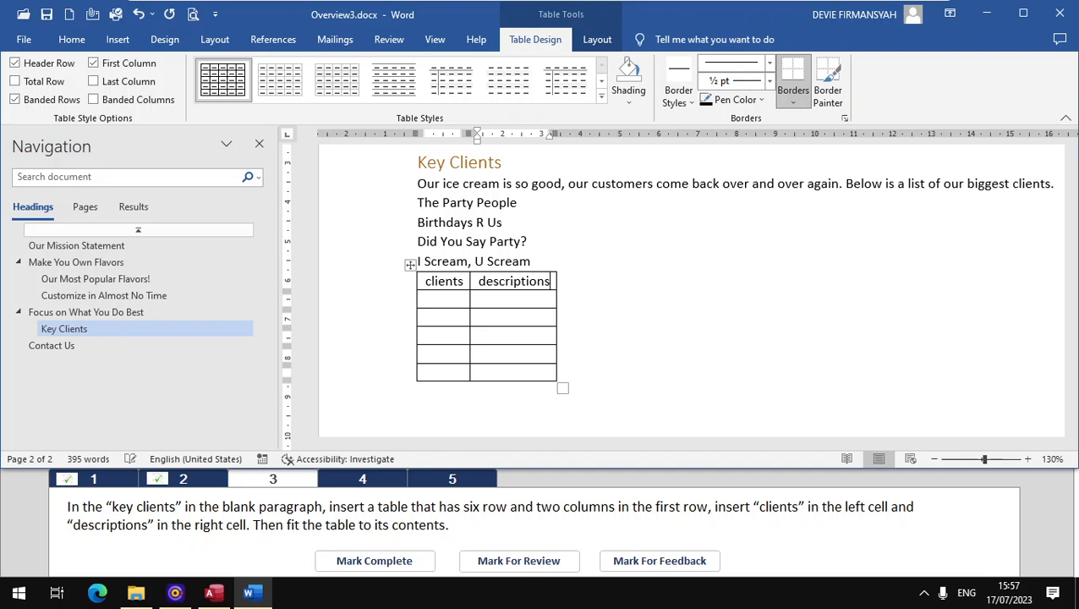
left_click(351, 563)
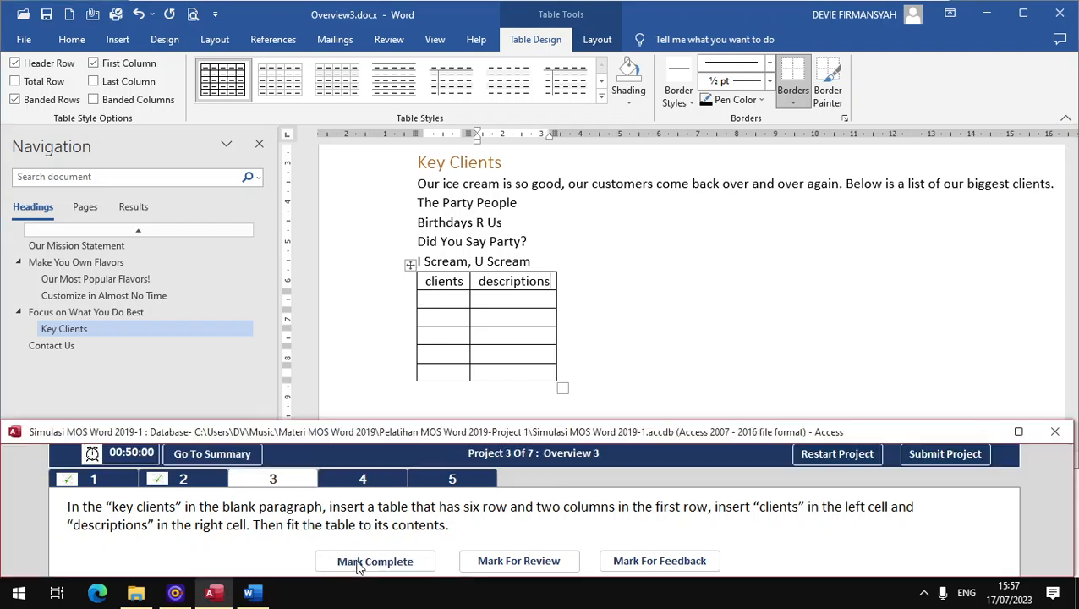
Step: For task 4, apply the Paint Brush artistic effect to the ice cream picture beside "Our Mission Statement" and mark the task complete
left_click(349, 480)
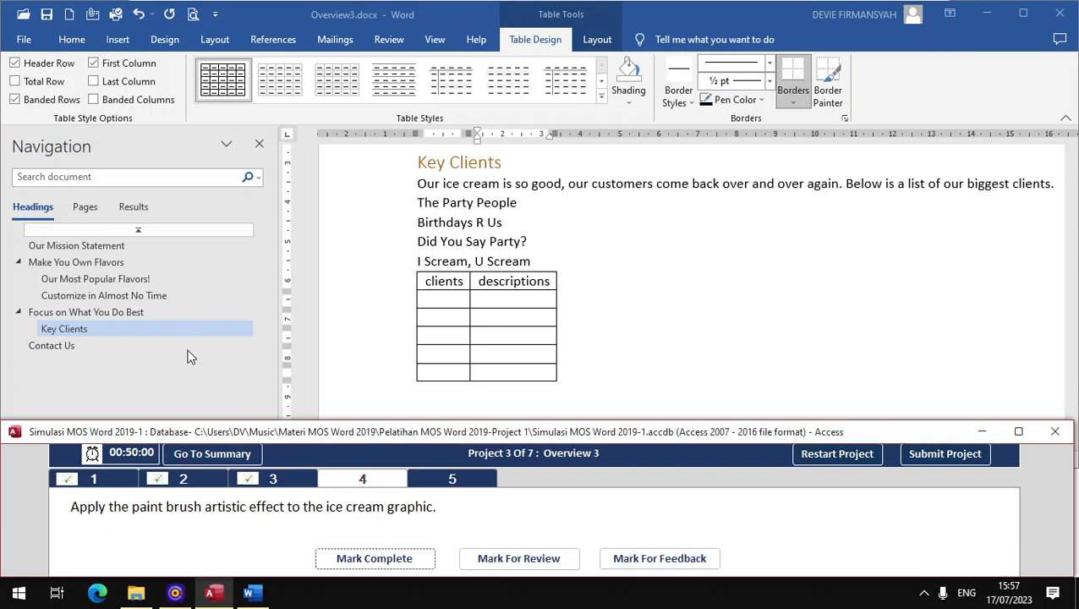
left_click(114, 250)
left_click(113, 248)
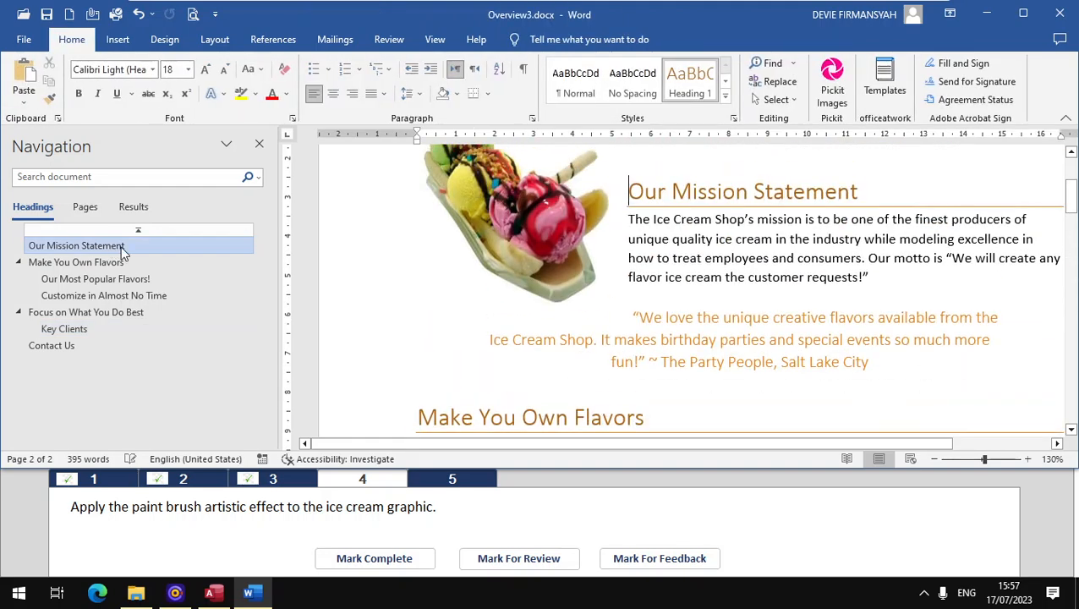
left_click(490, 231)
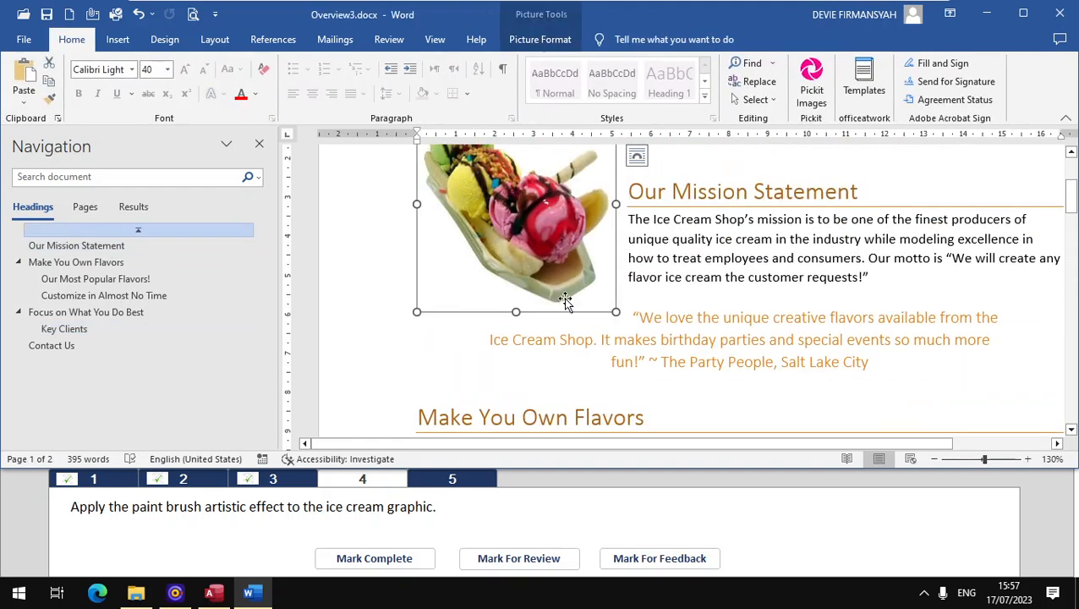
scroll(560, 275, "up", 2)
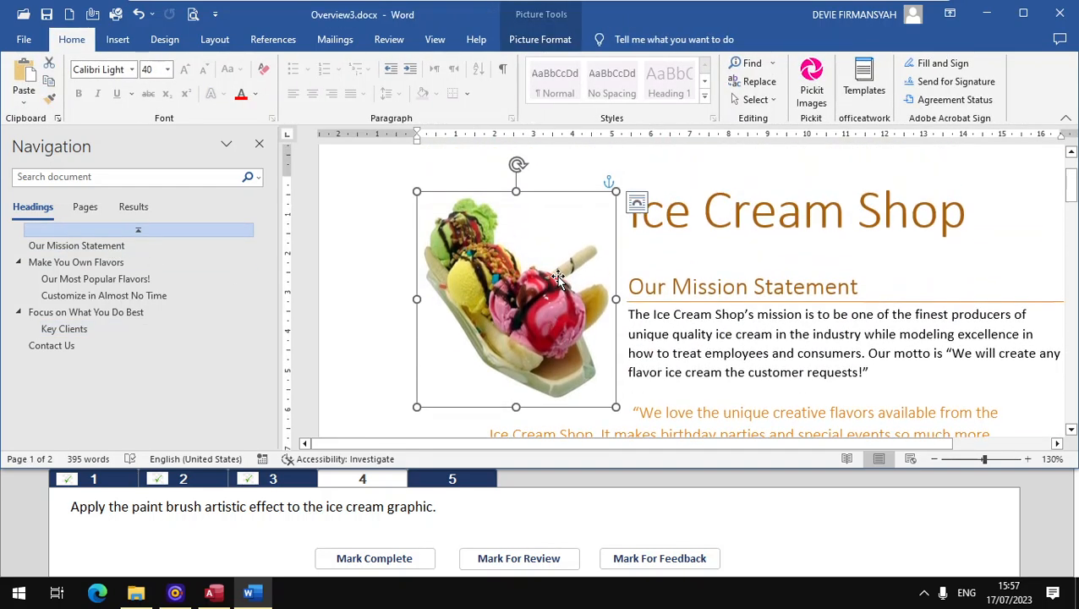
left_click(567, 44)
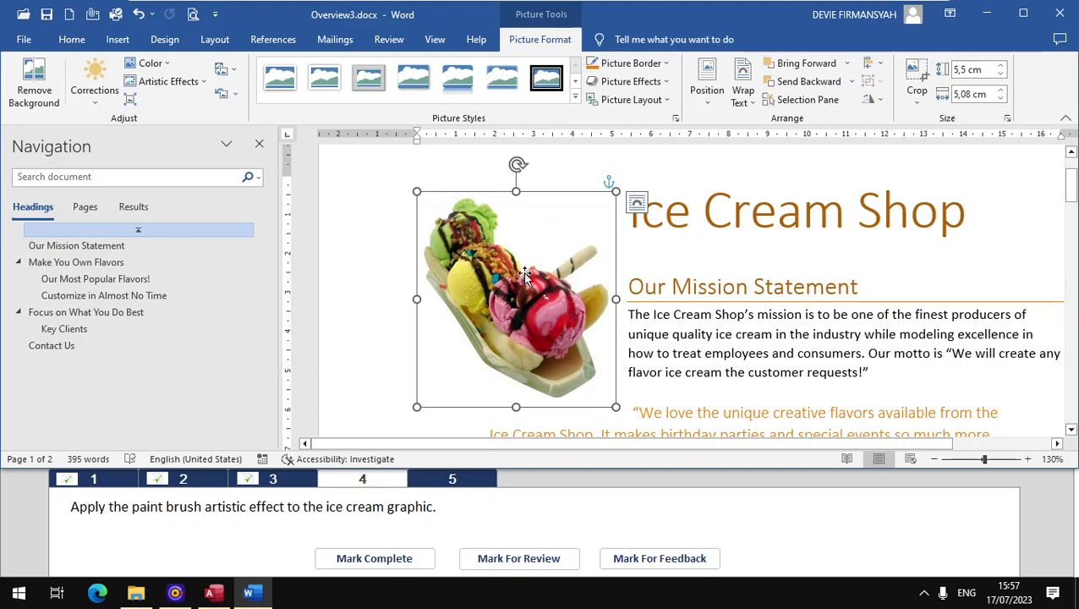
left_click(196, 84)
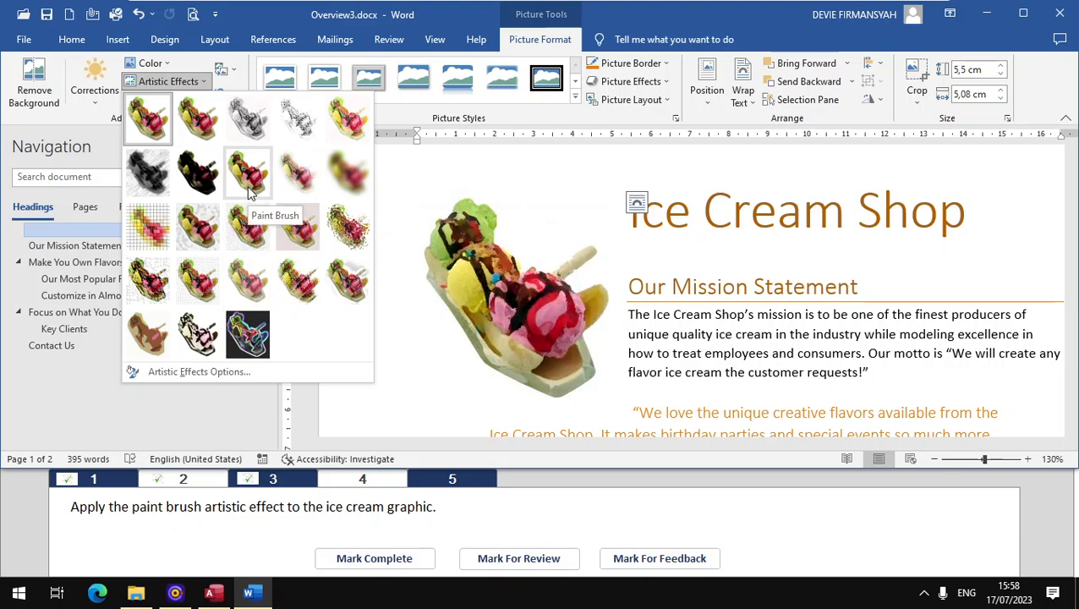
left_click(297, 226)
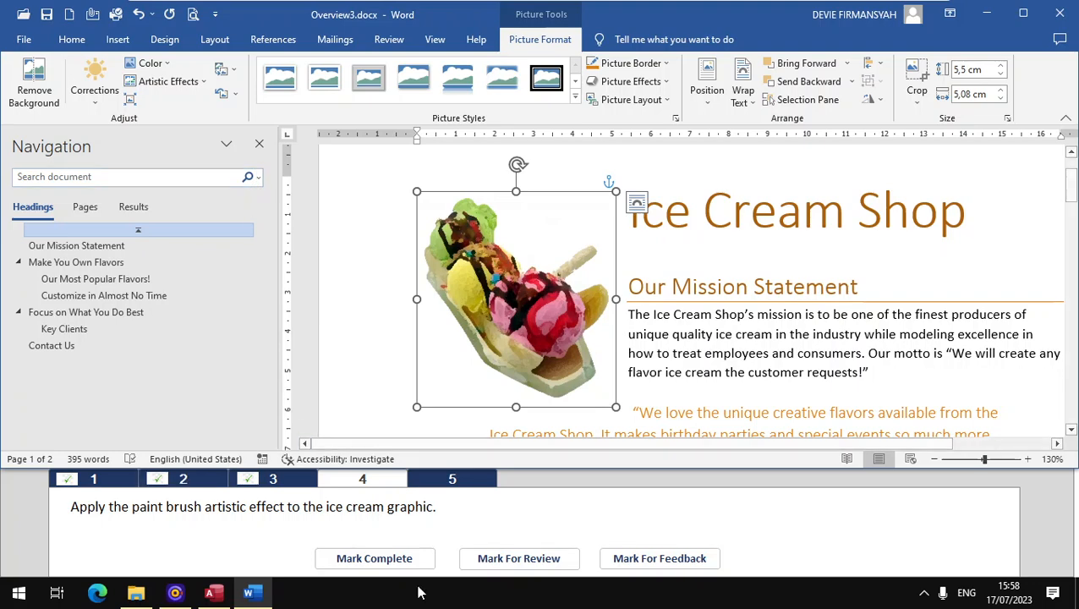
left_click(403, 558)
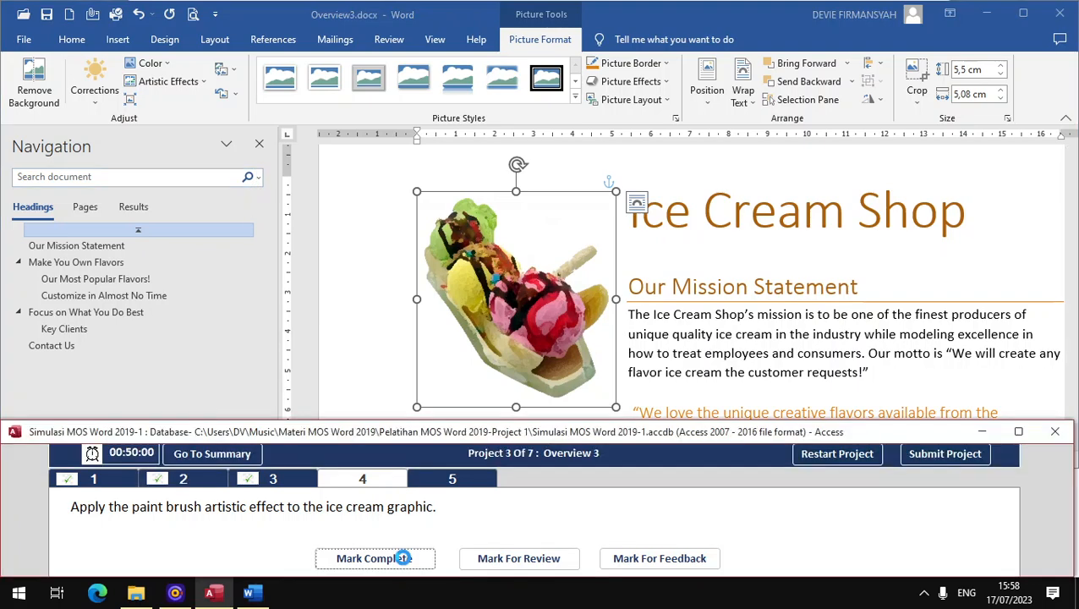
Step: For task 5, start saving a copy of the document in the Documents folder with the Plain Text (*.txt) file type
left_click(474, 481)
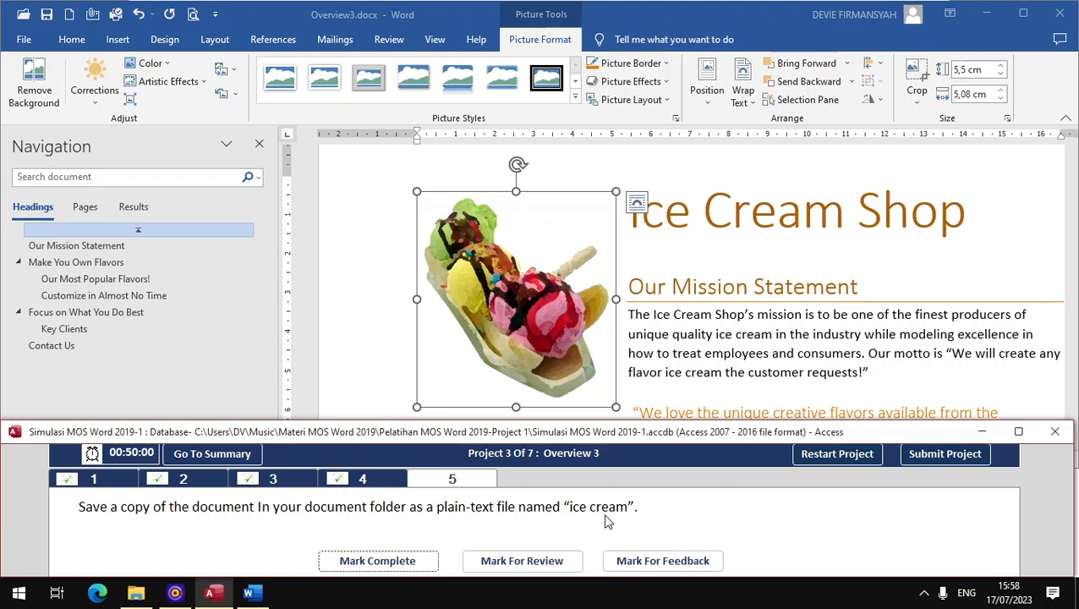
left_click(24, 40)
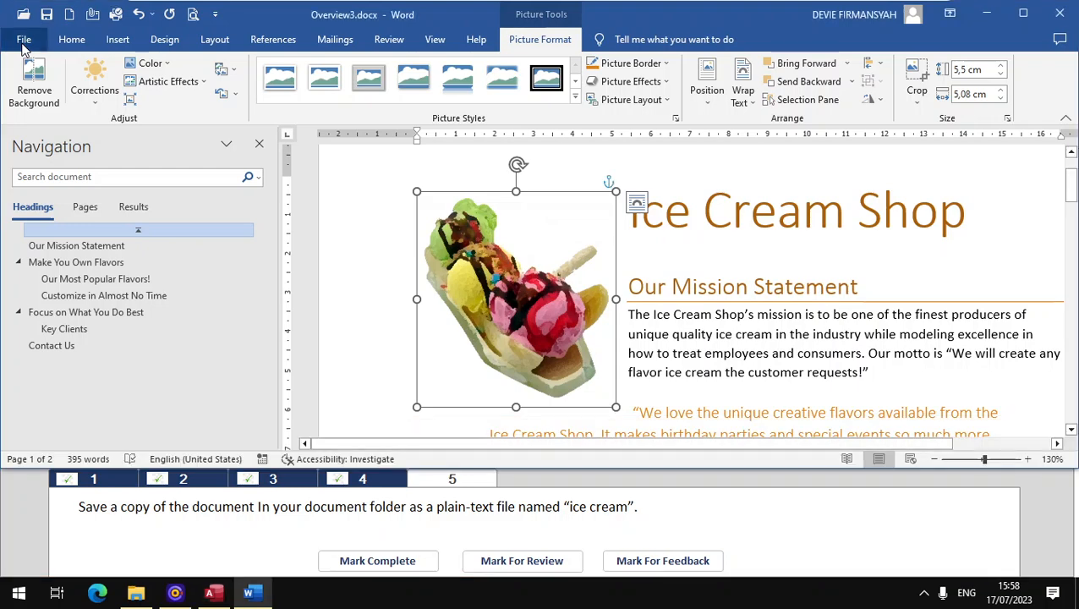
left_click(50, 255)
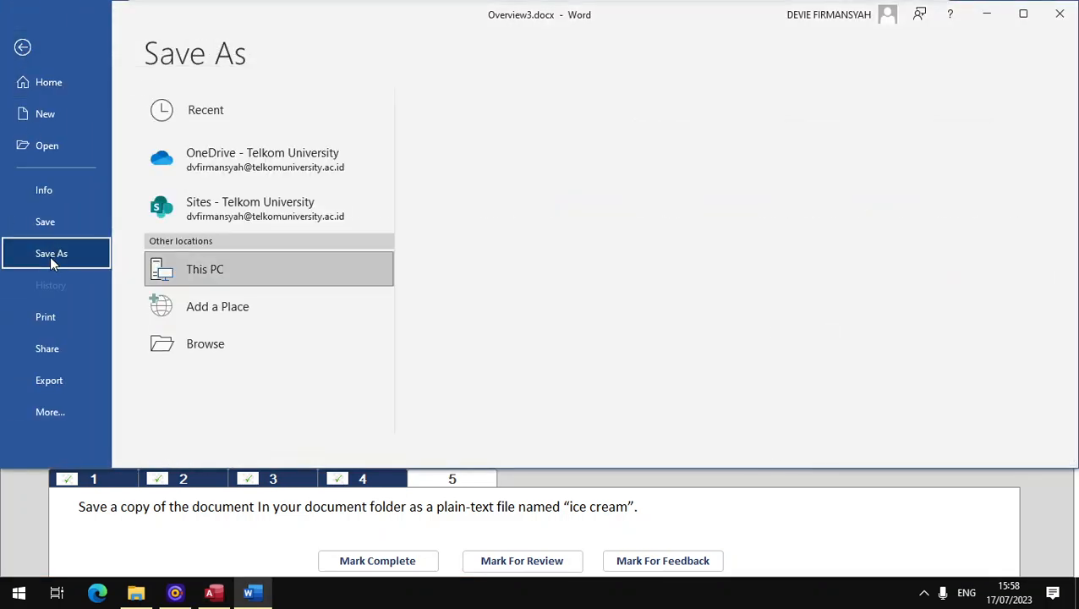
left_click(188, 360)
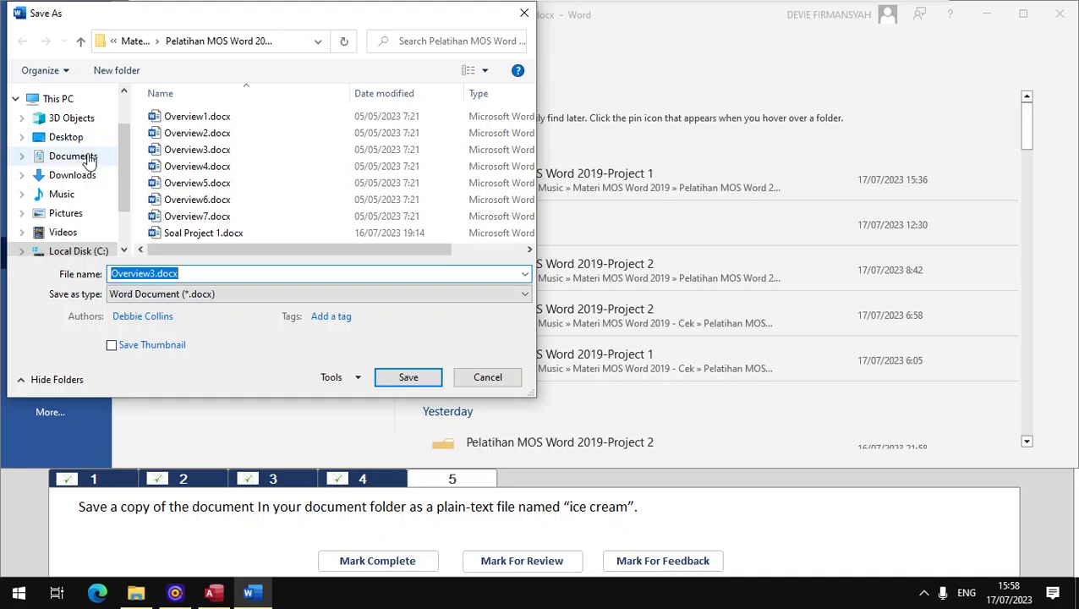
left_click(73, 156)
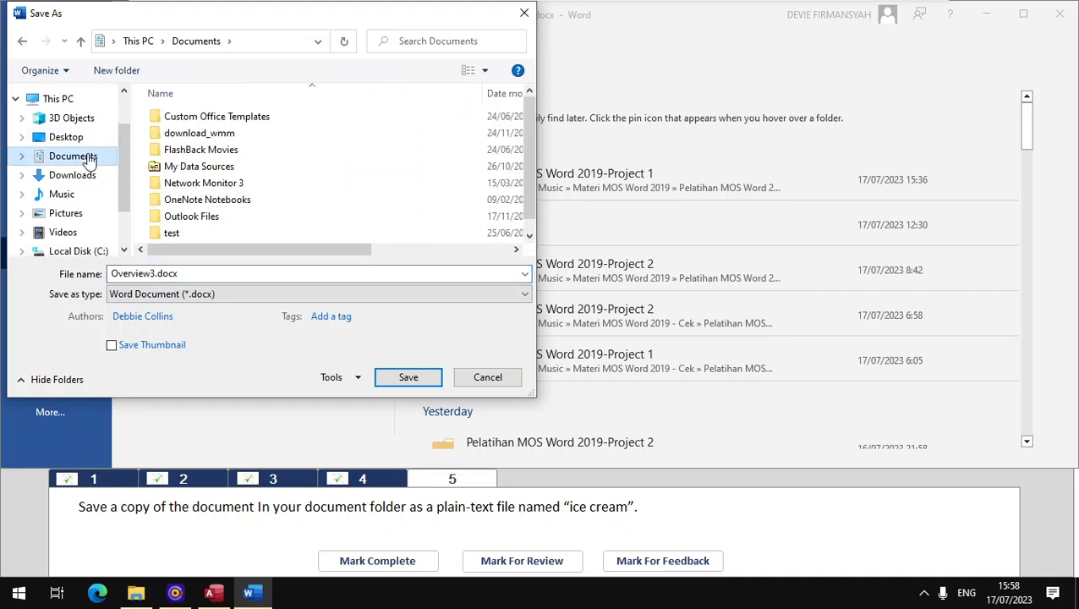
left_click(203, 294)
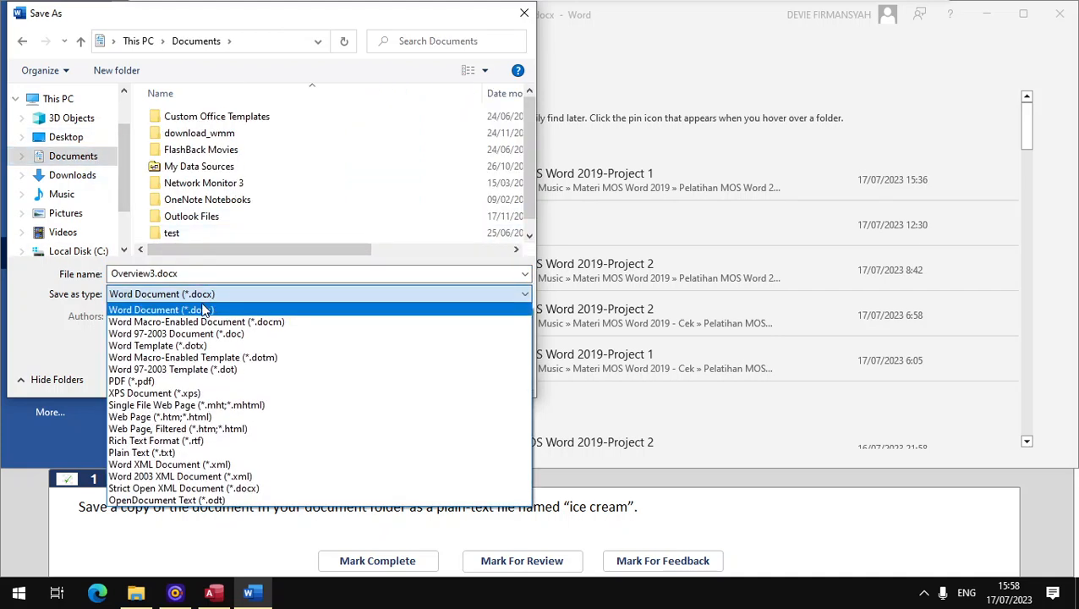
left_click(141, 452)
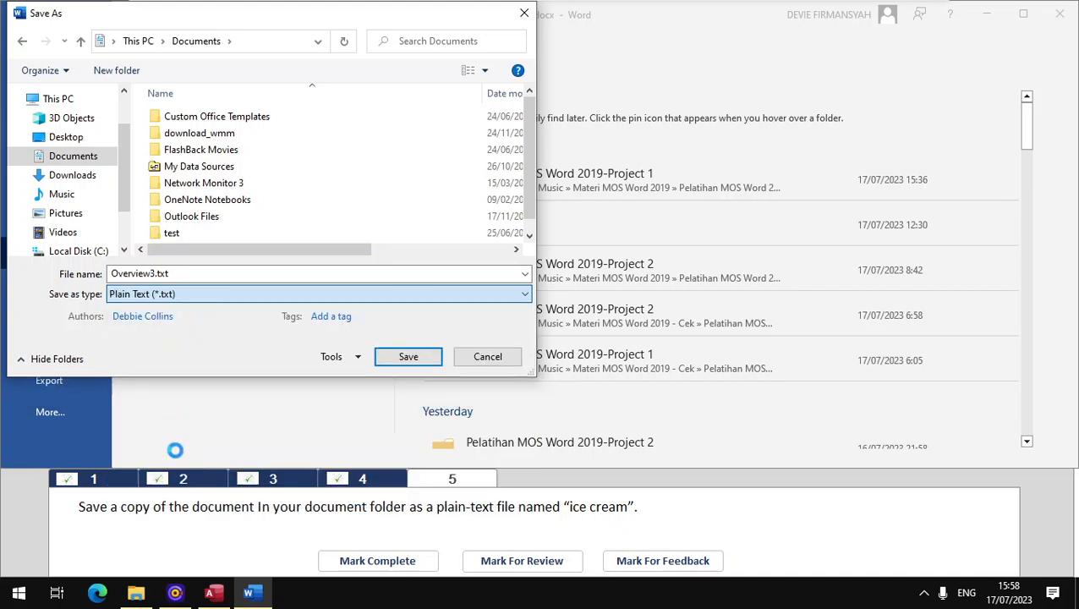
Step: Name the copy "ice cream.txt", replace the existing file using Windows (Default) encoding, and mark task 5 complete
double_click(193, 276)
type("i")
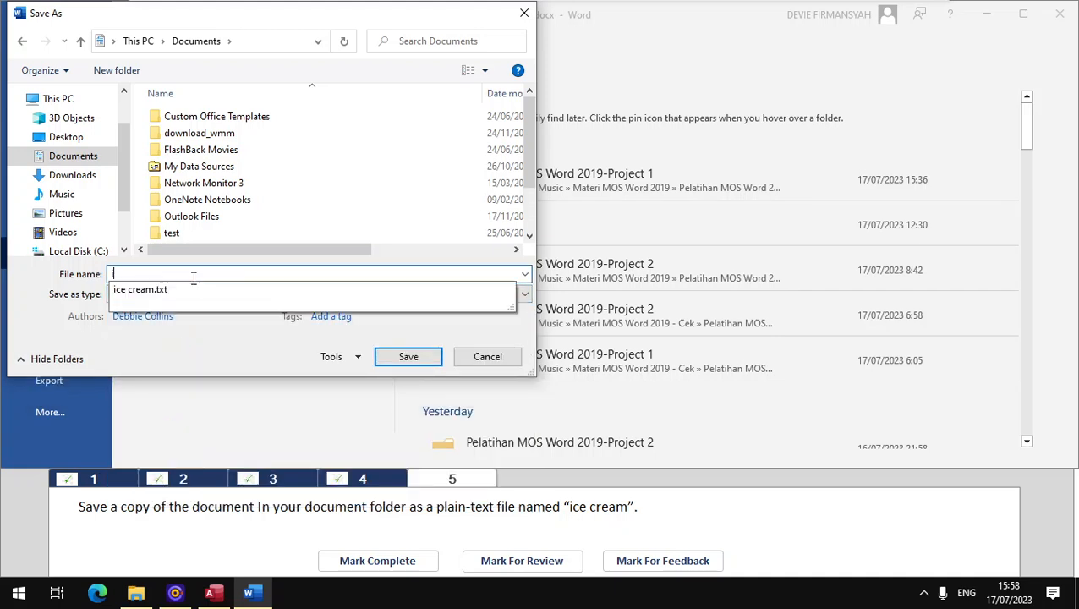
type("c")
left_click(180, 291)
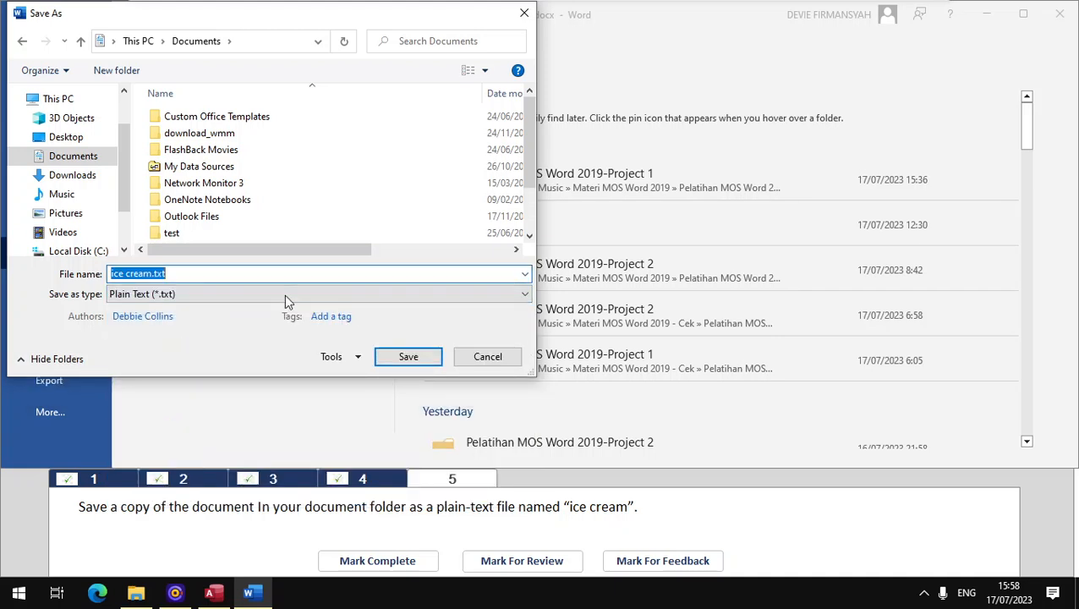
left_click(415, 356)
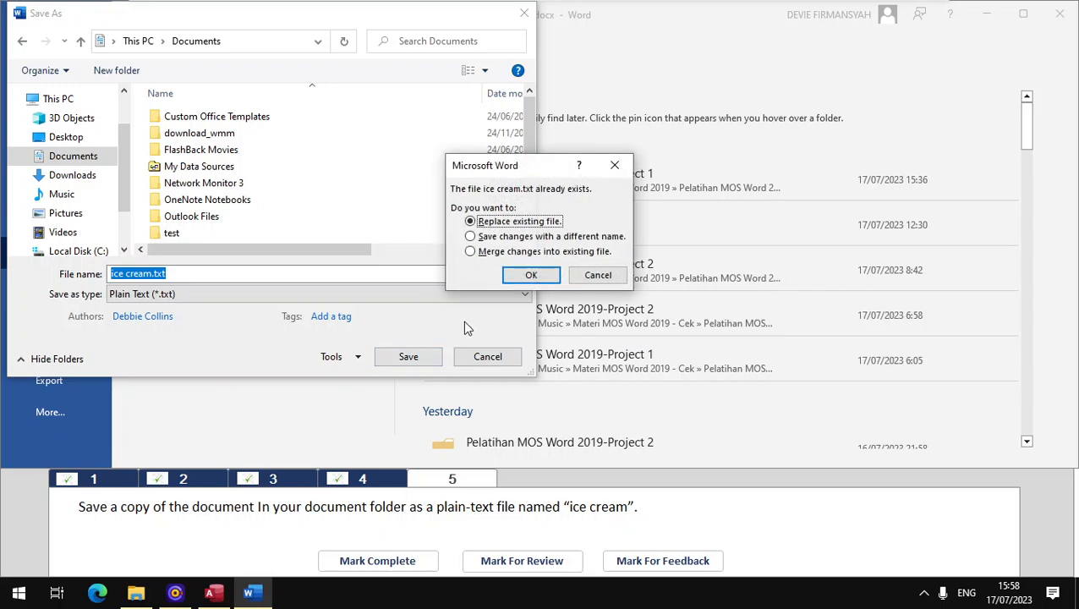
left_click(551, 282)
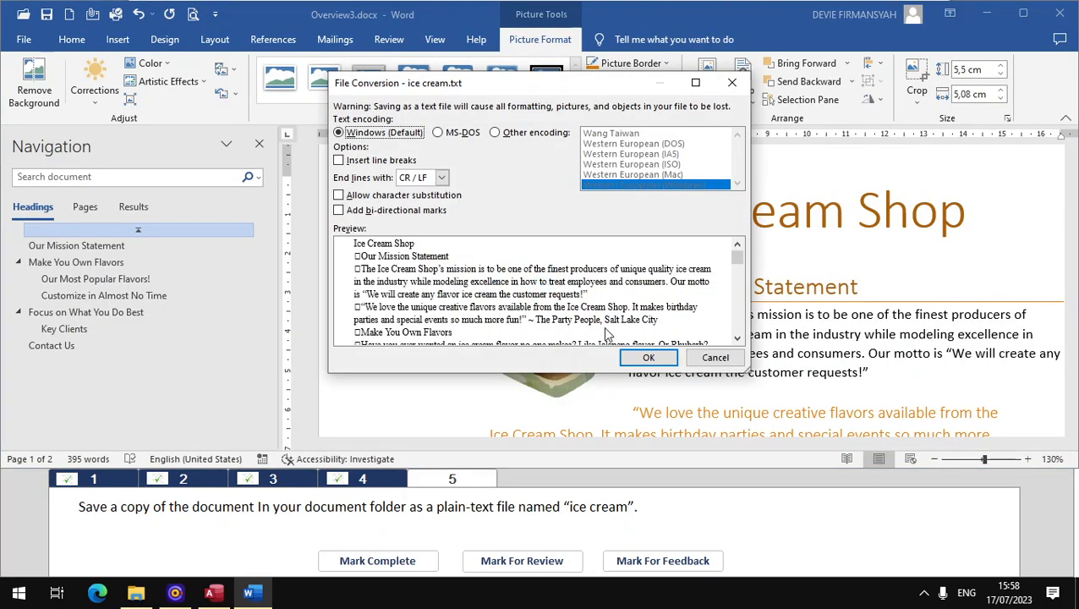
left_click(643, 357)
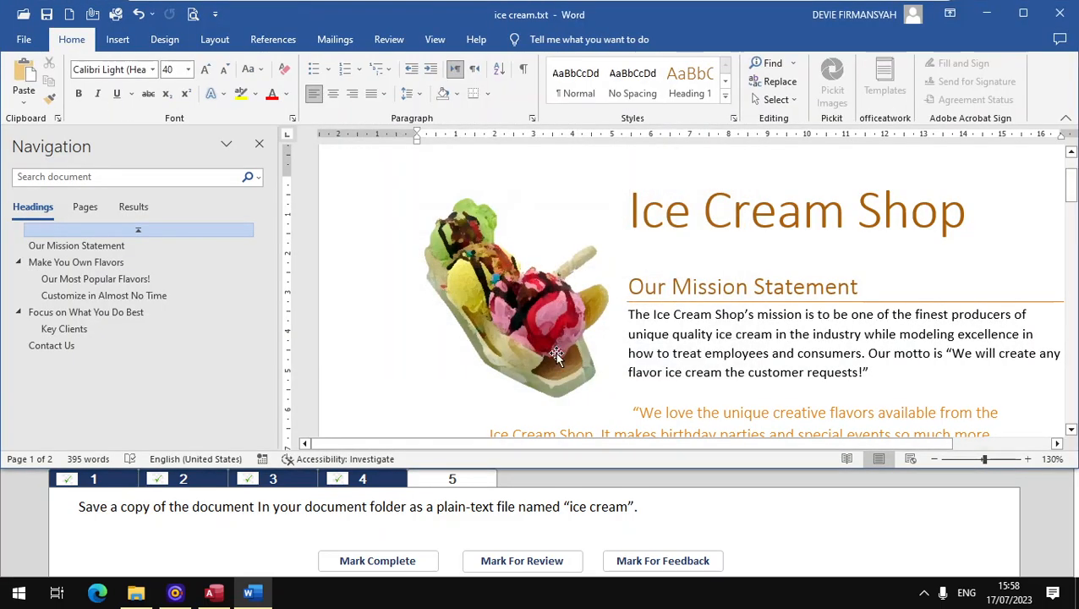
left_click(374, 562)
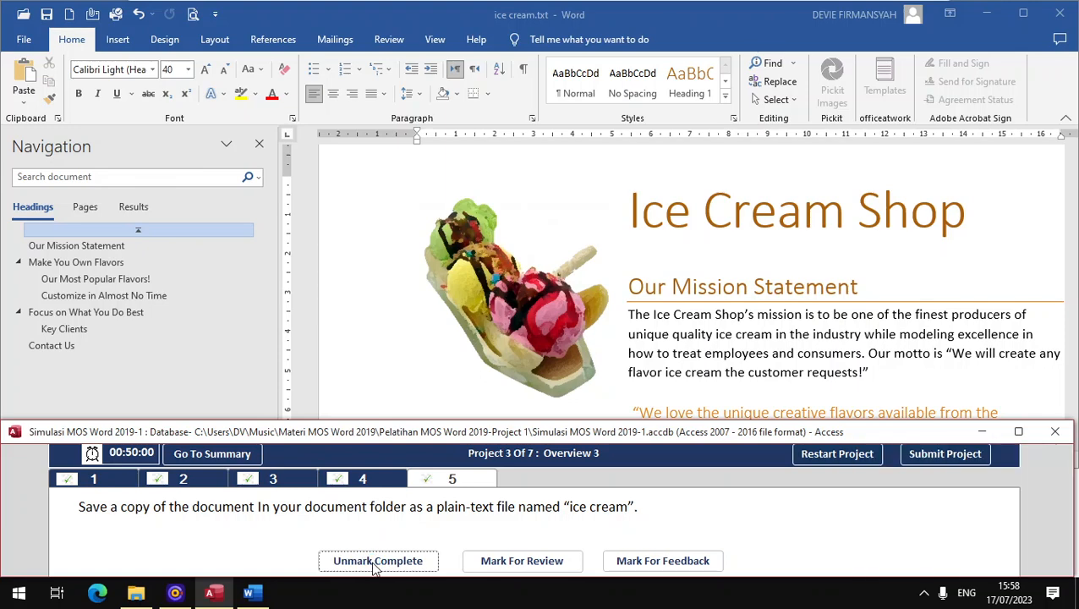
Step: Submit Project 3 and go to the last page of Overview4.docx using page thumbnails in a narrowed navigation pane
left_click(922, 461)
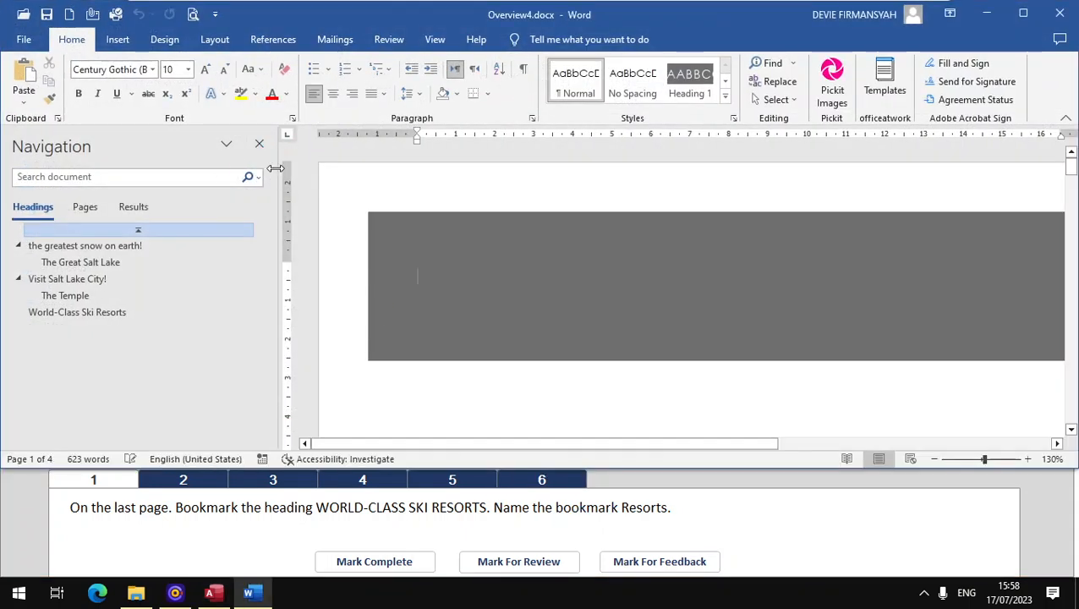
left_click_drag(276, 168, 170, 168)
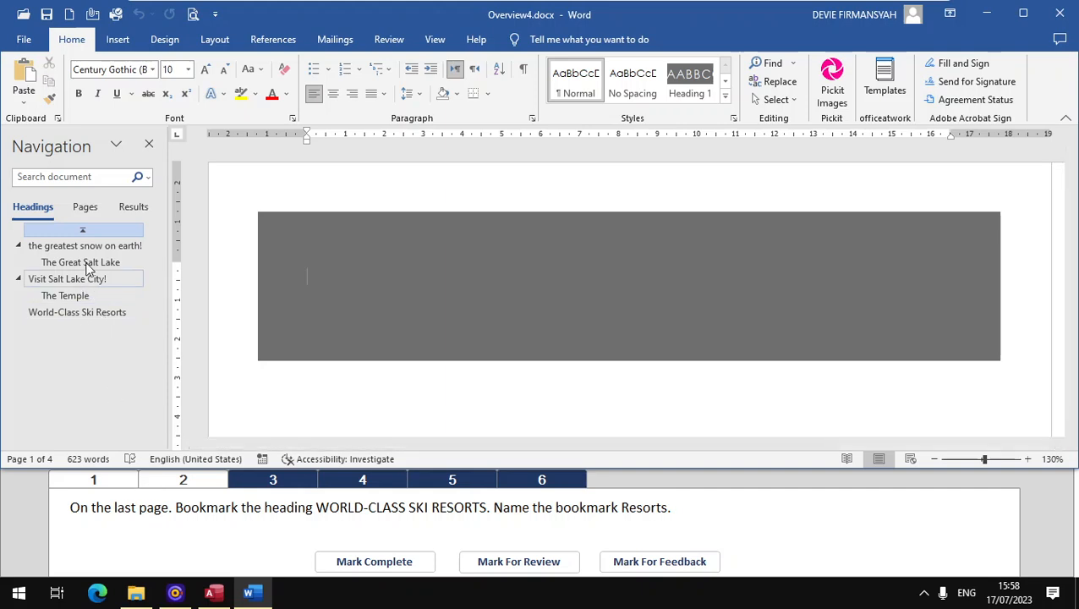
left_click(81, 208)
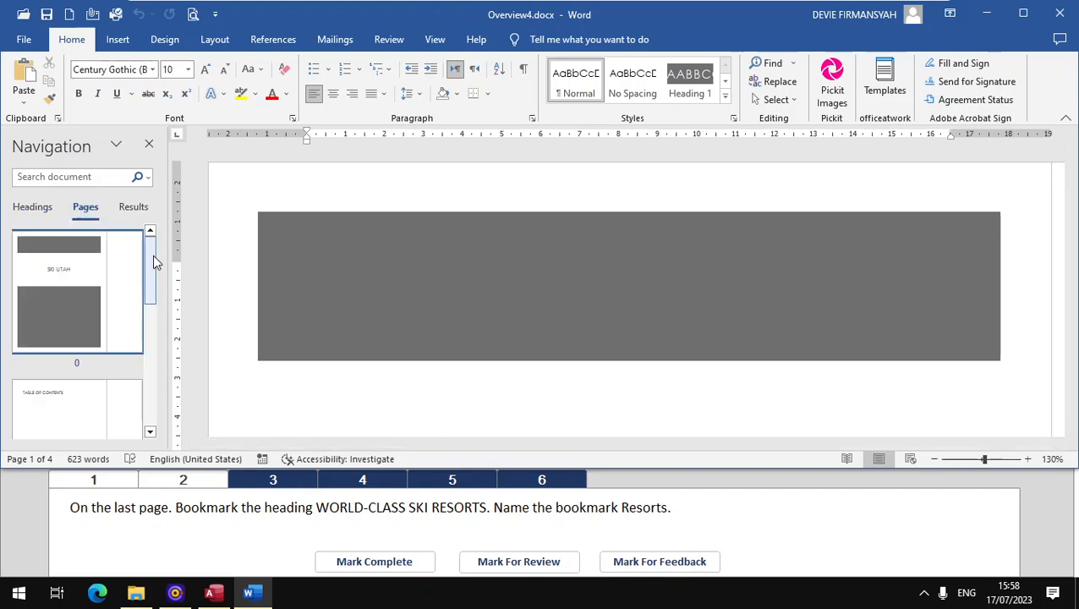
left_click_drag(153, 256, 135, 423)
left_click(79, 380)
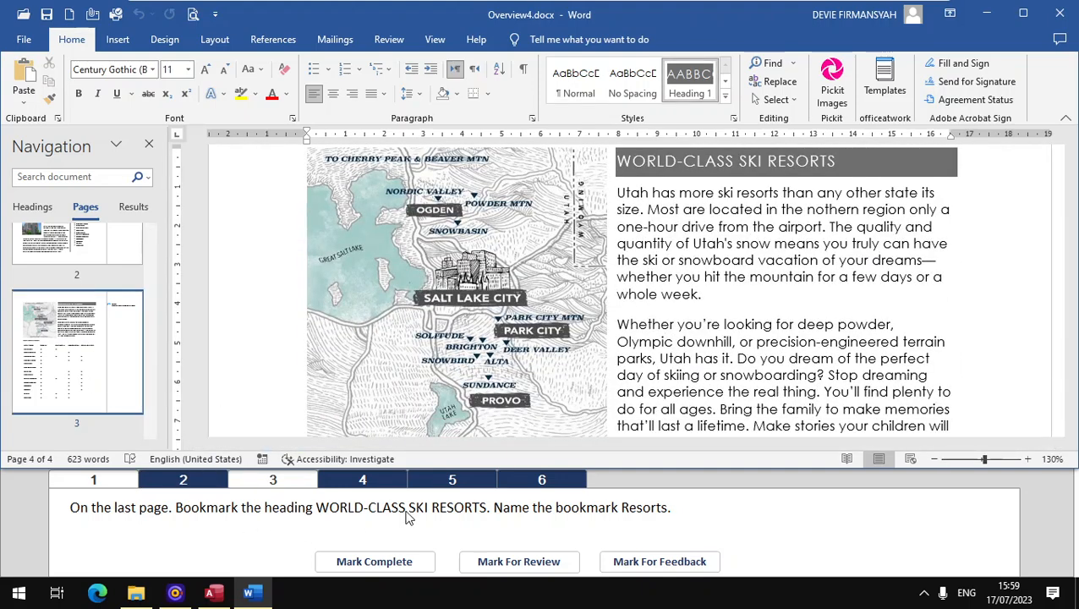
Step: For task 1, bookmark the heading "WORLD-CLASS SKI RESORTS" with the name "Resort" and mark the task complete
scroll(648, 222, "up", 1)
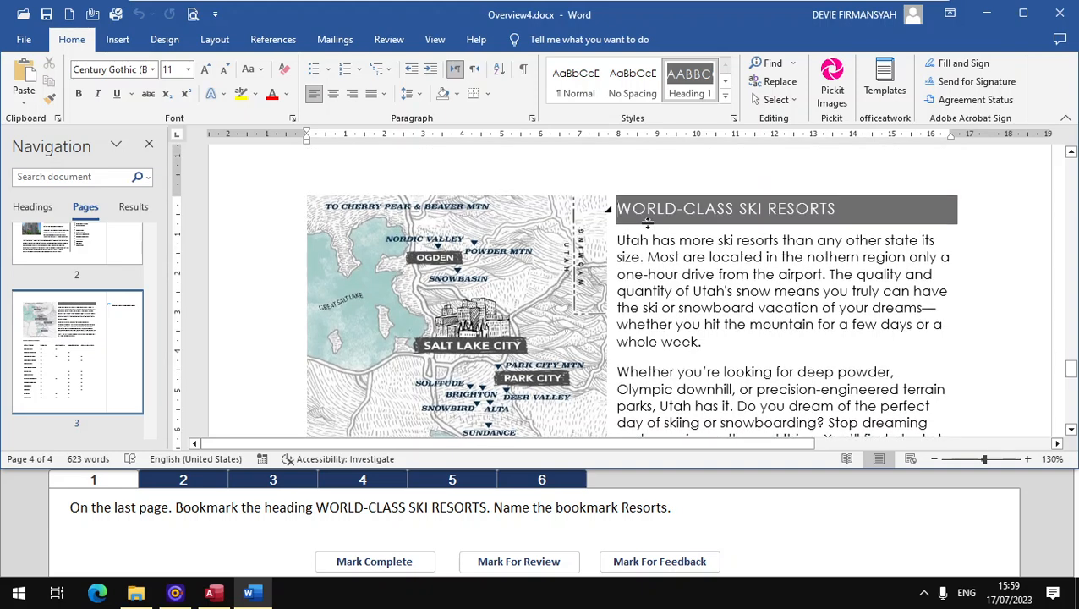
left_click_drag(648, 206, 807, 208)
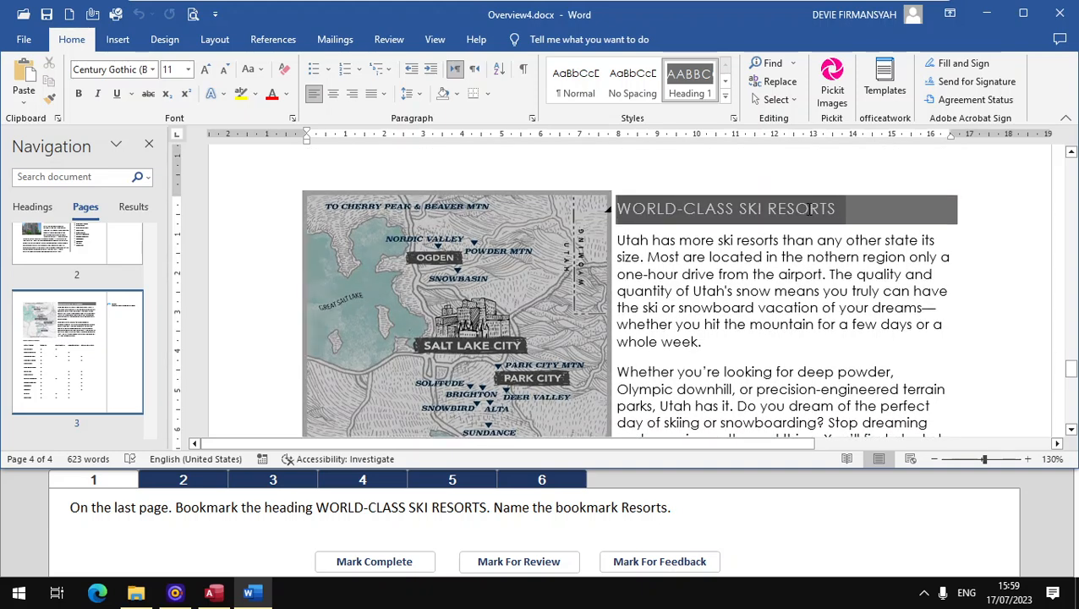
left_click(769, 258)
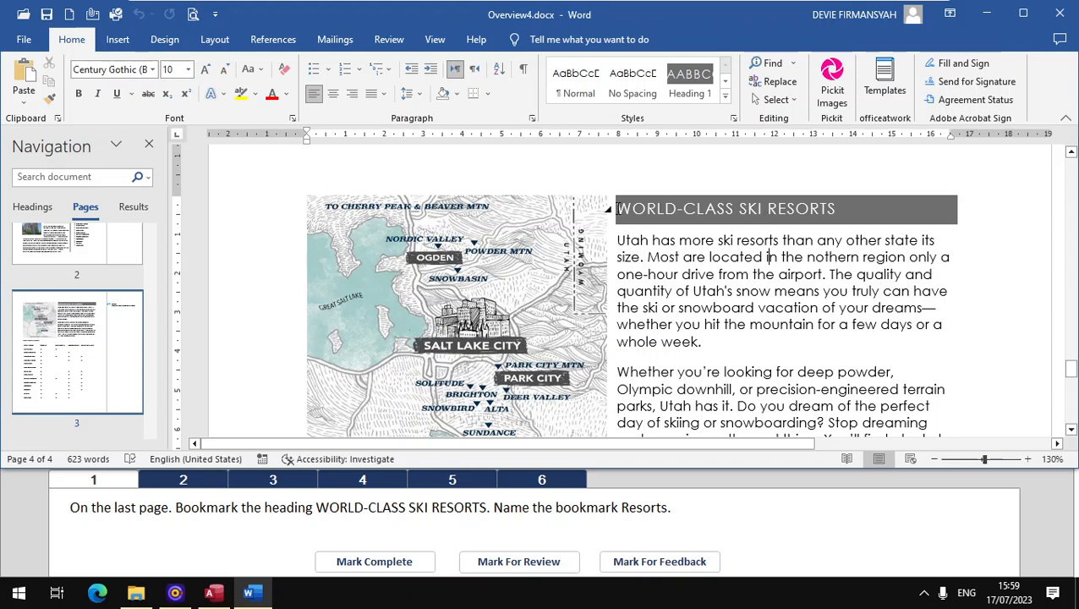
left_click_drag(617, 208, 833, 208)
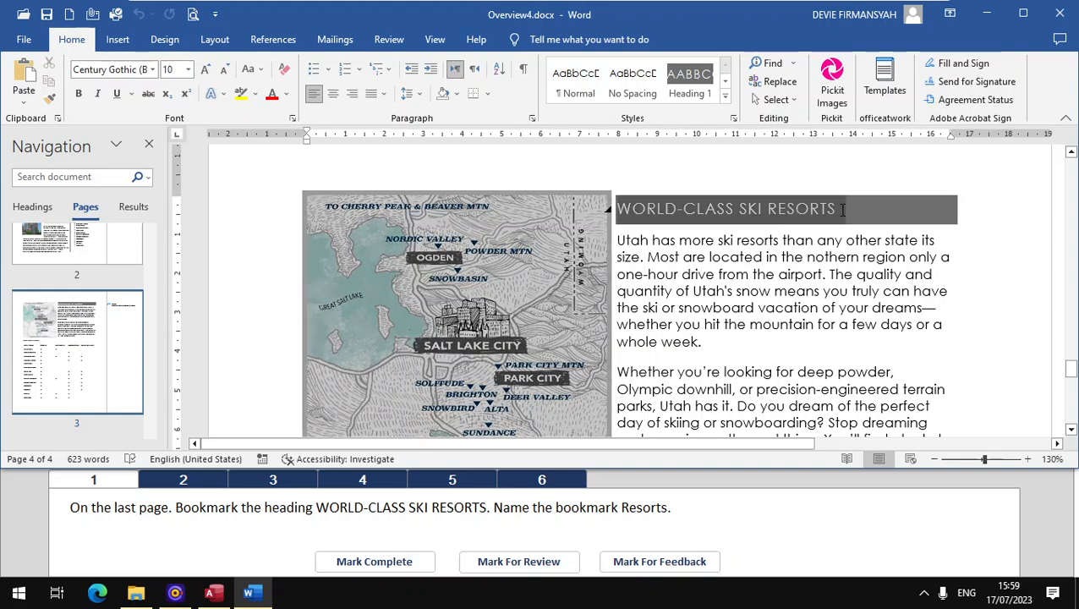
left_click(117, 40)
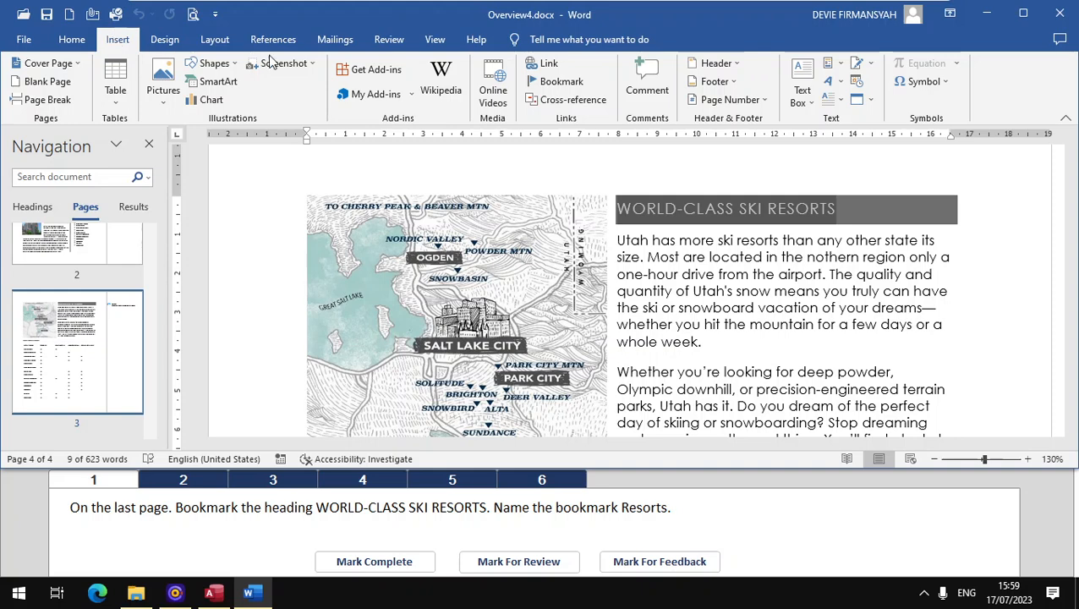
left_click(555, 89)
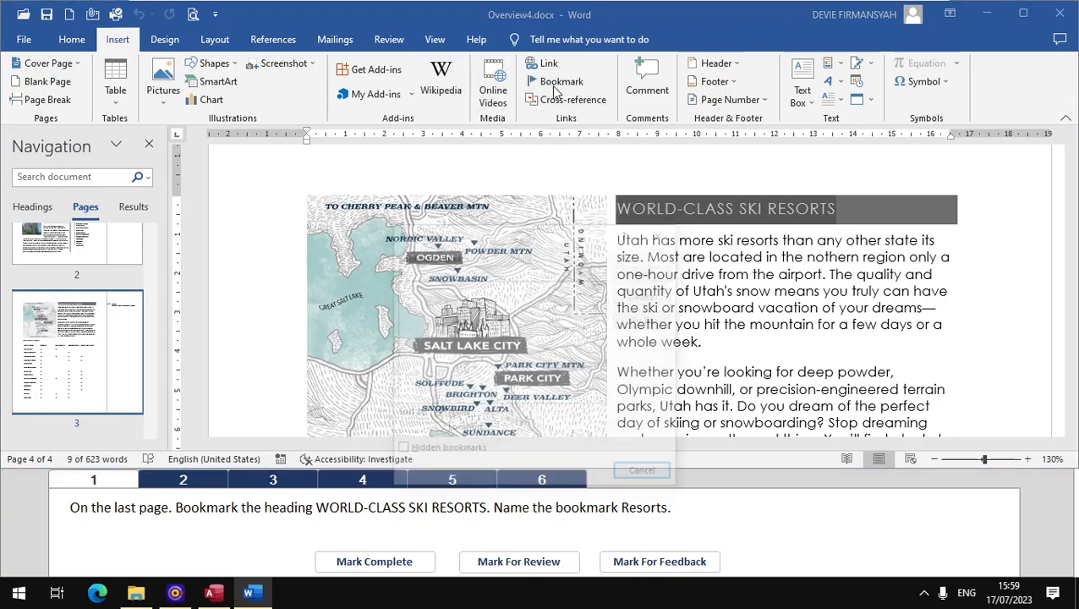
left_click_drag(548, 234, 564, 157)
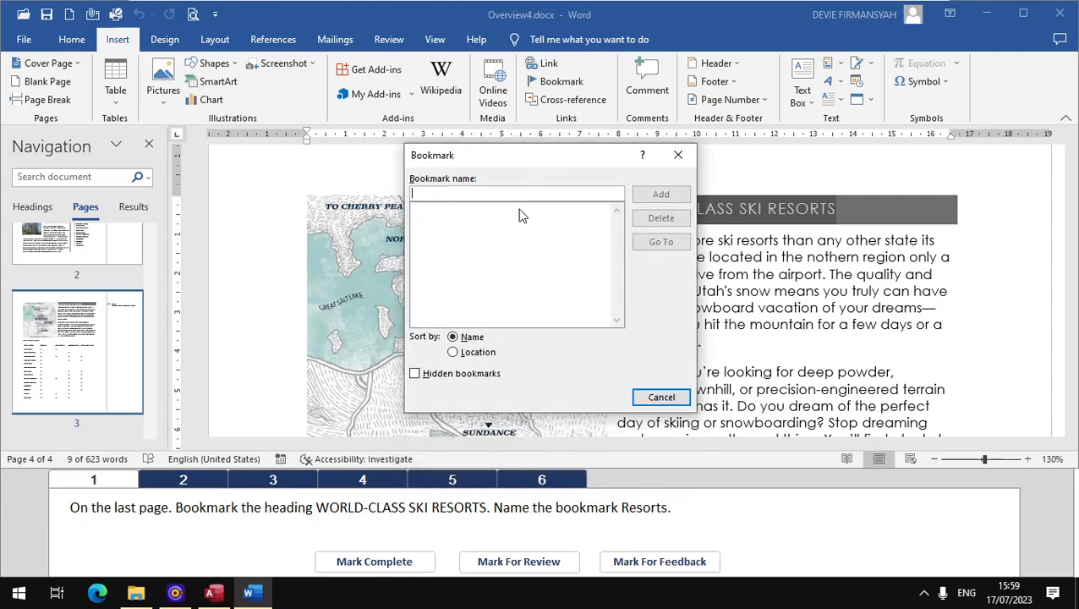
type("Resort")
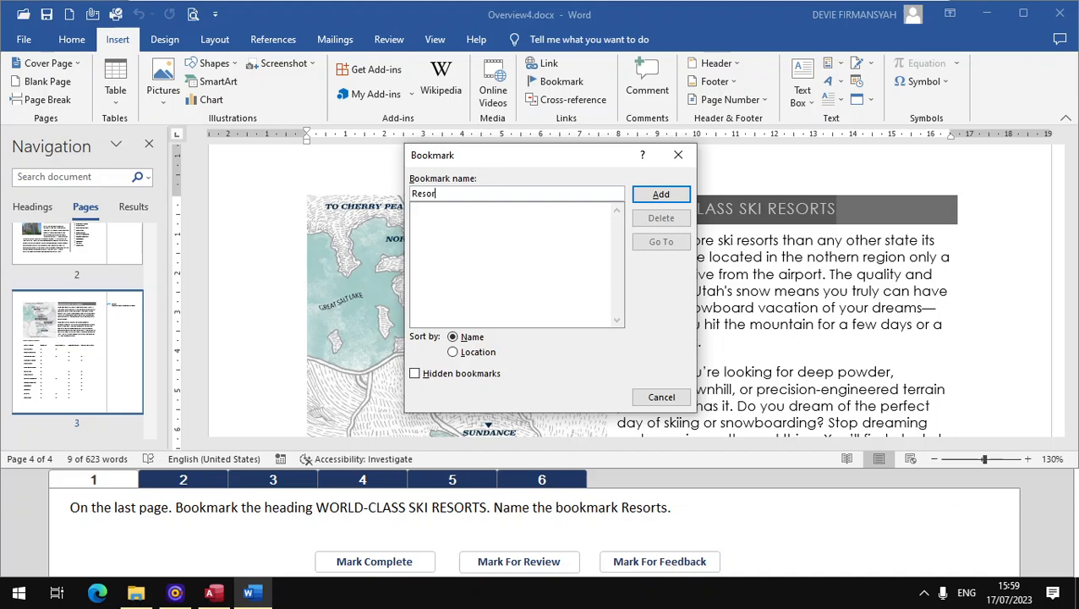
left_click(656, 194)
left_click(353, 562)
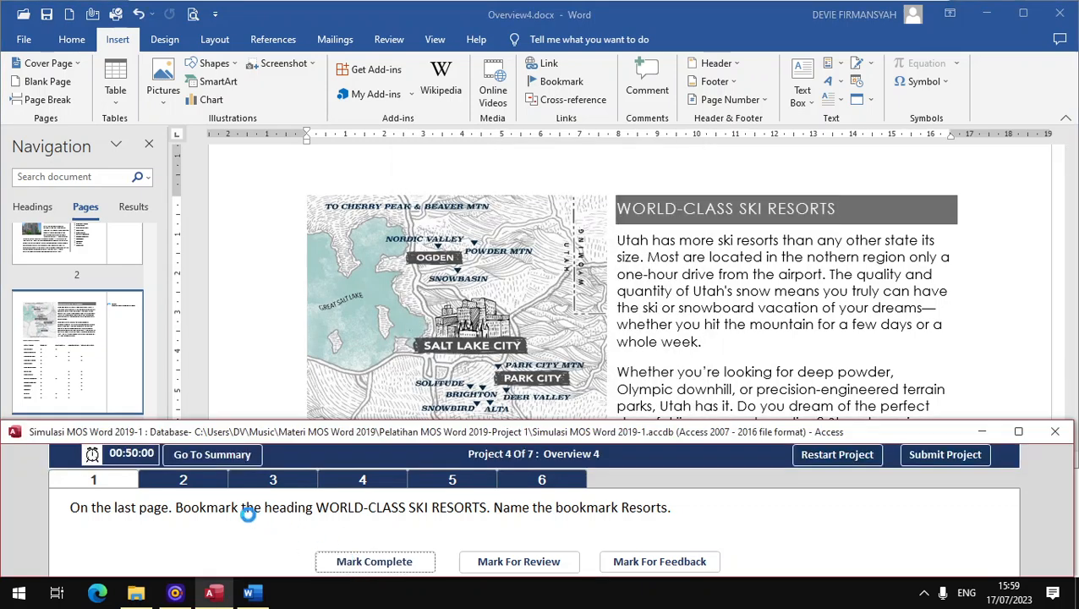
Step: For task 2, add an empty paragraph directly below the "TABLE OF CONTENTS" heading on the second page
left_click(214, 486)
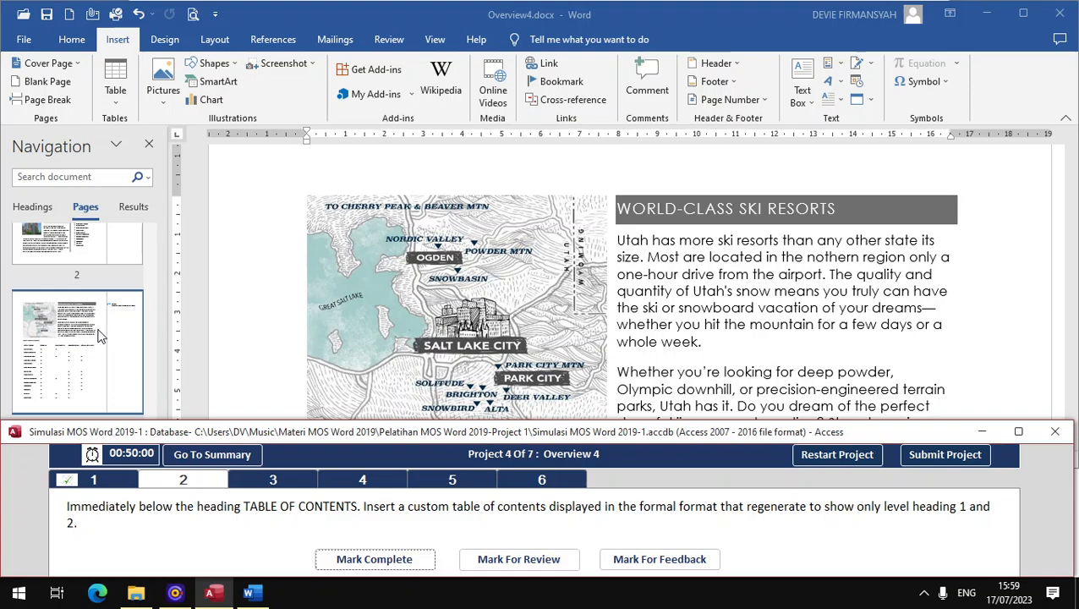
left_click(67, 262)
scroll(68, 259, "up", 3)
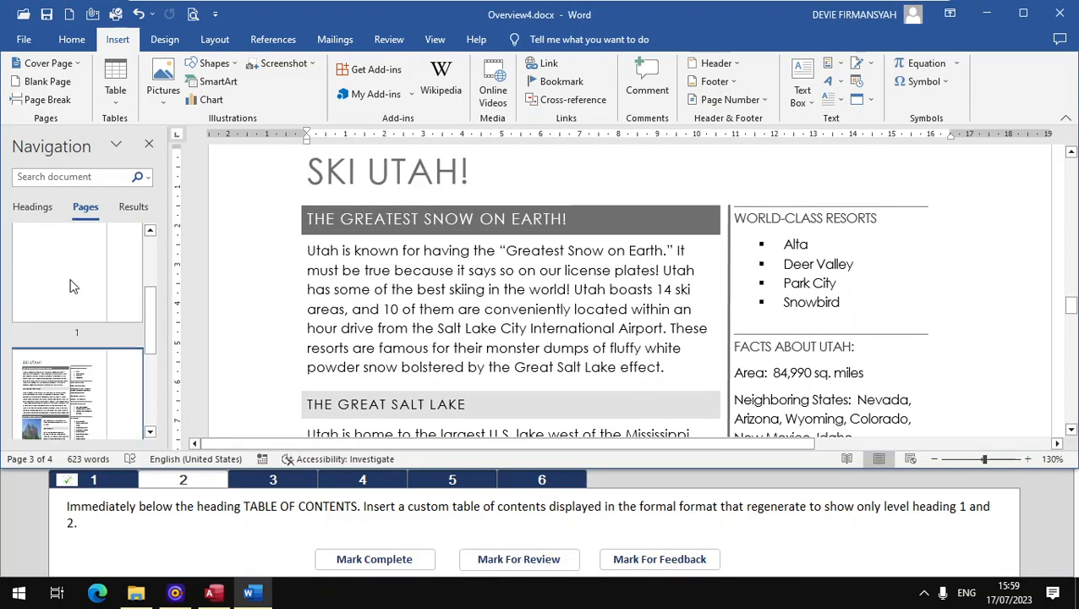
left_click(72, 282)
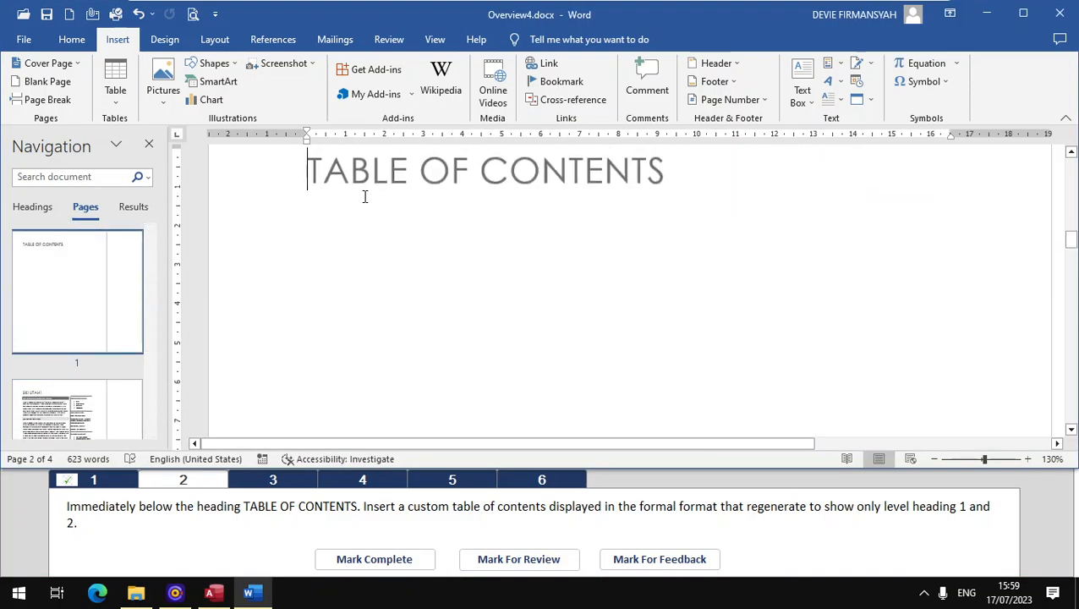
left_click(722, 178)
key("Return")
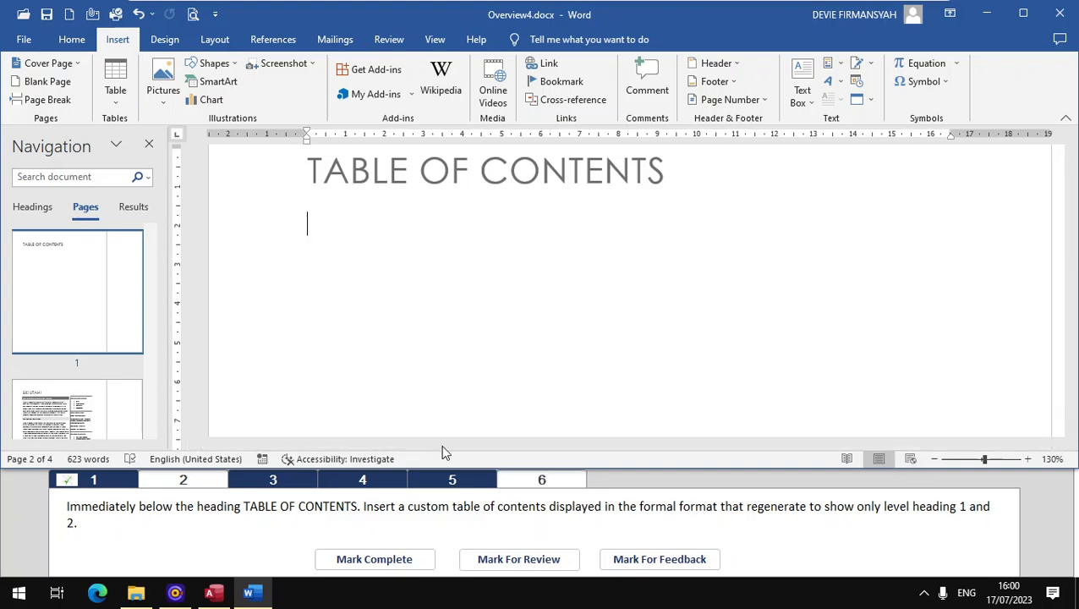
Step: Insert a custom table of contents below the heading with the Formal format and 2 levels, and mark task 2 complete
left_click(294, 45)
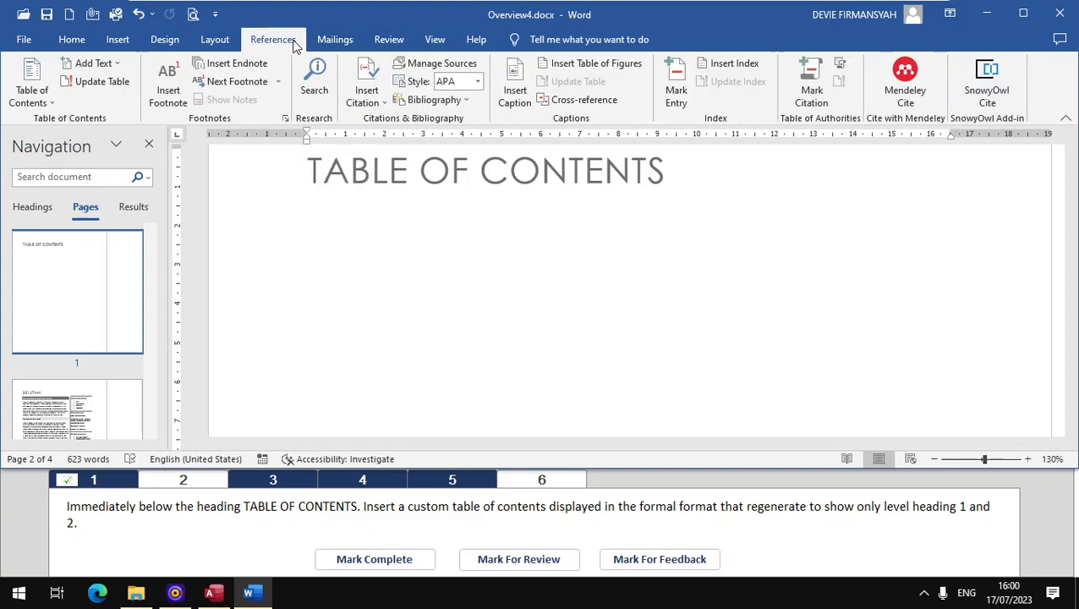
left_click(35, 105)
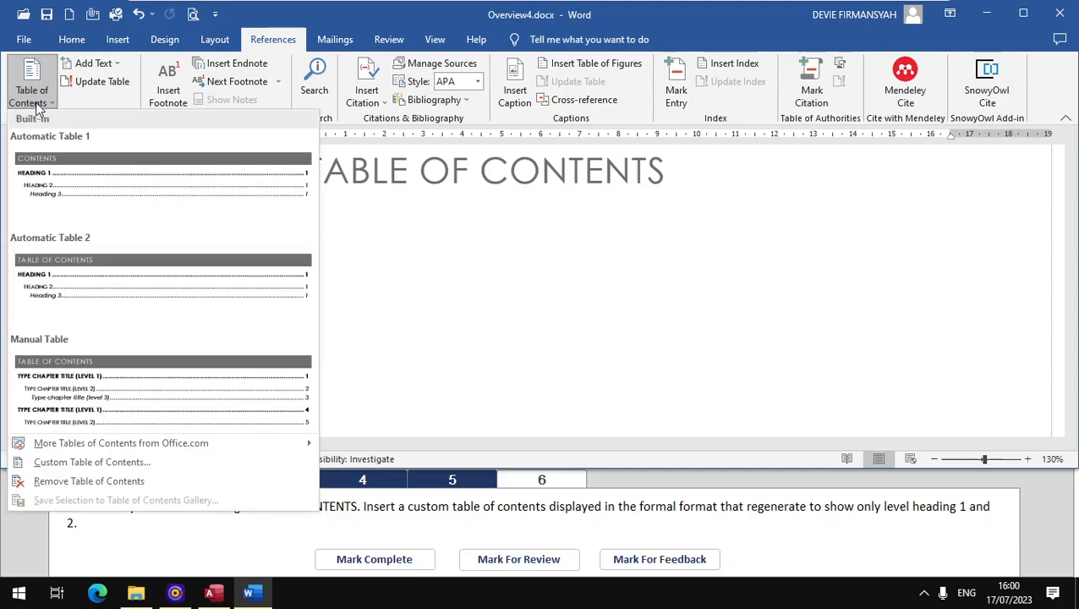
left_click(77, 462)
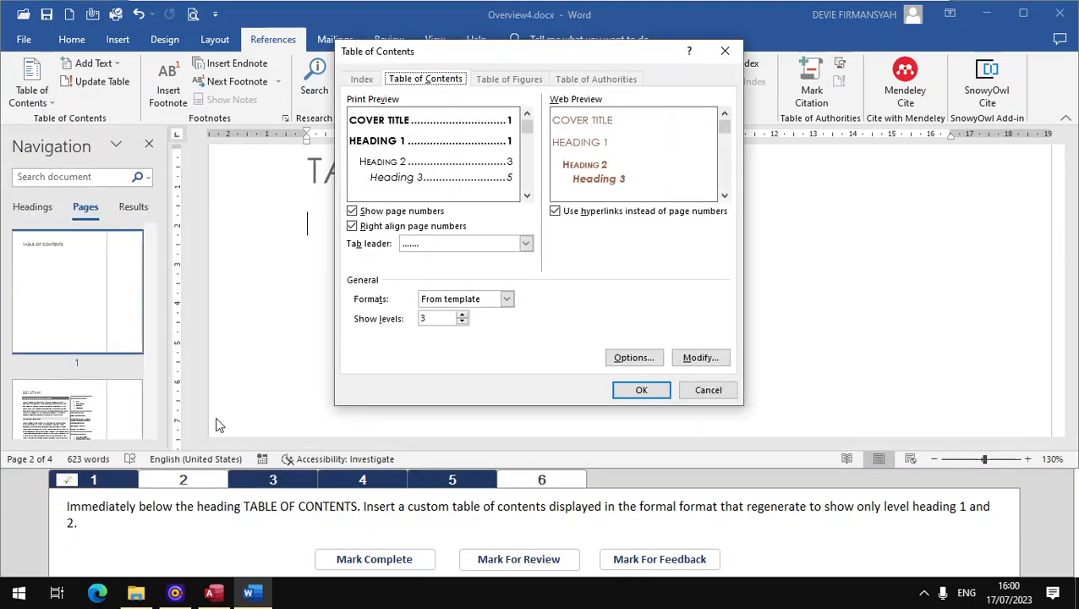
left_click(506, 298)
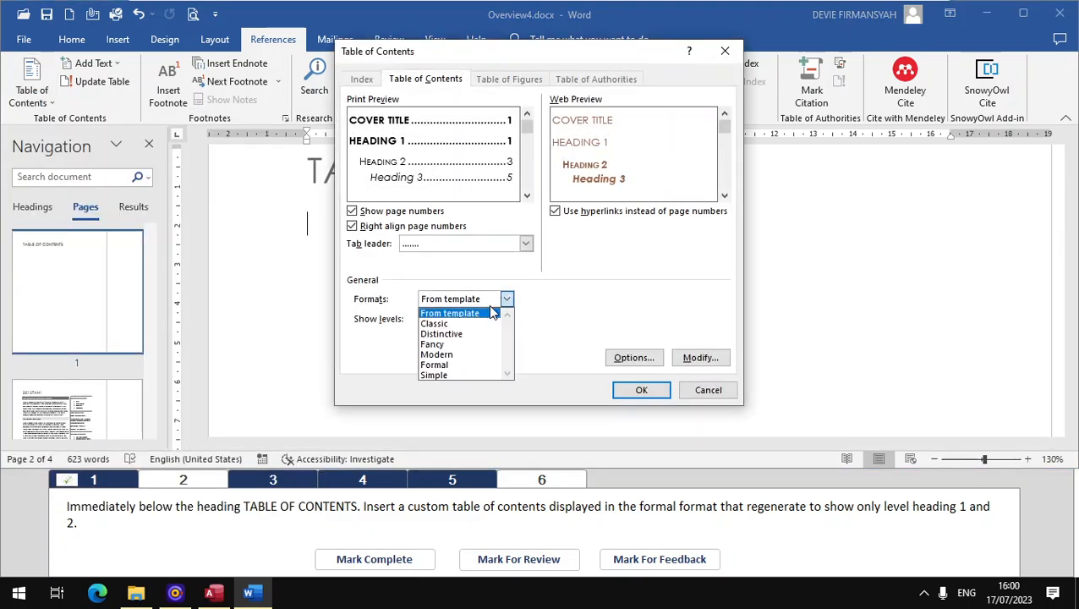
left_click(438, 364)
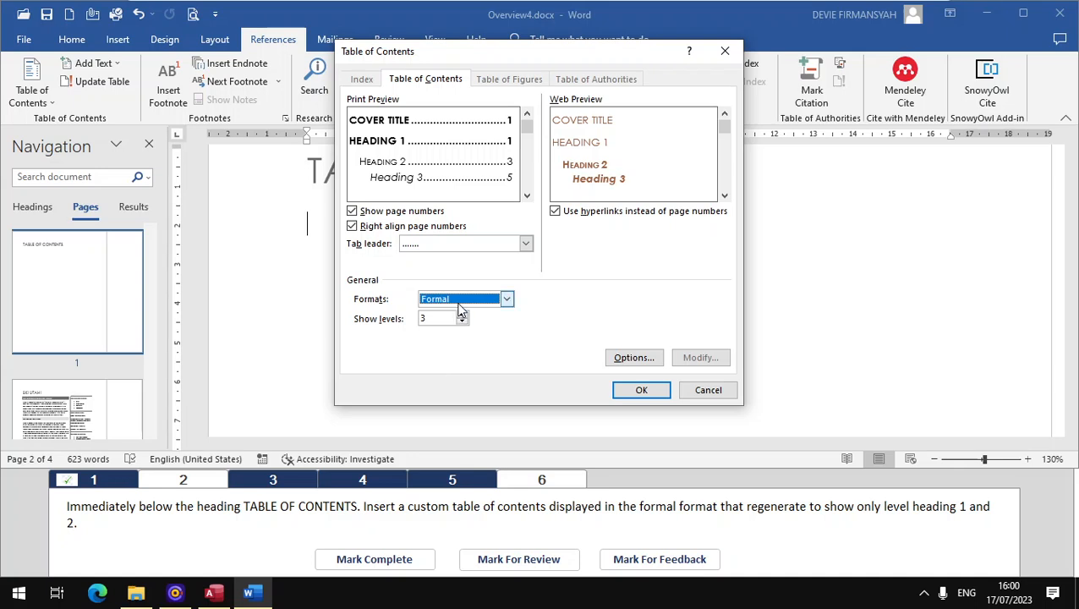
left_click(463, 322)
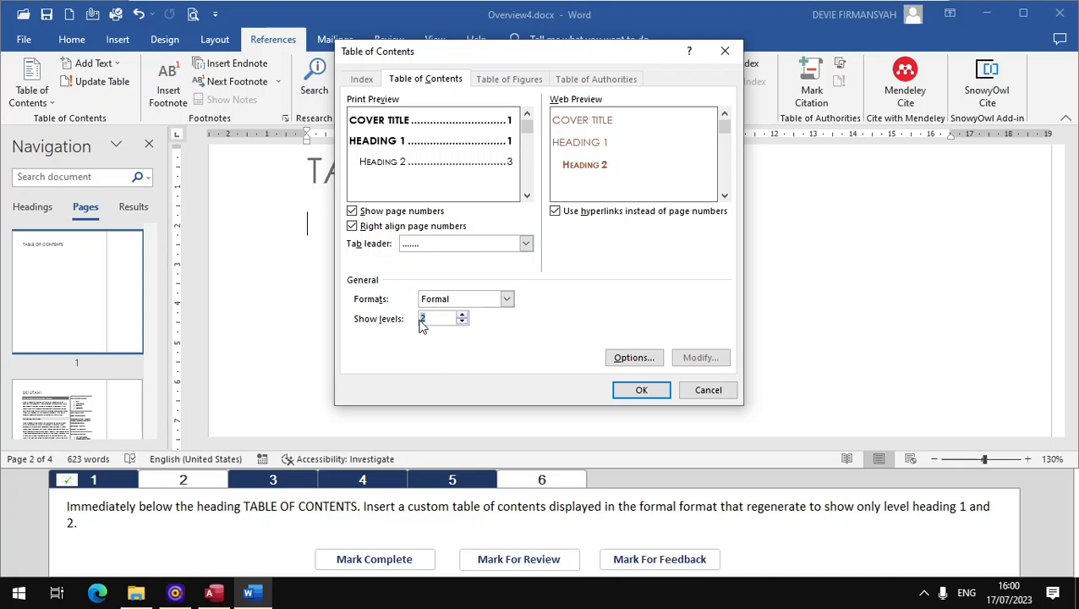
left_click(627, 391)
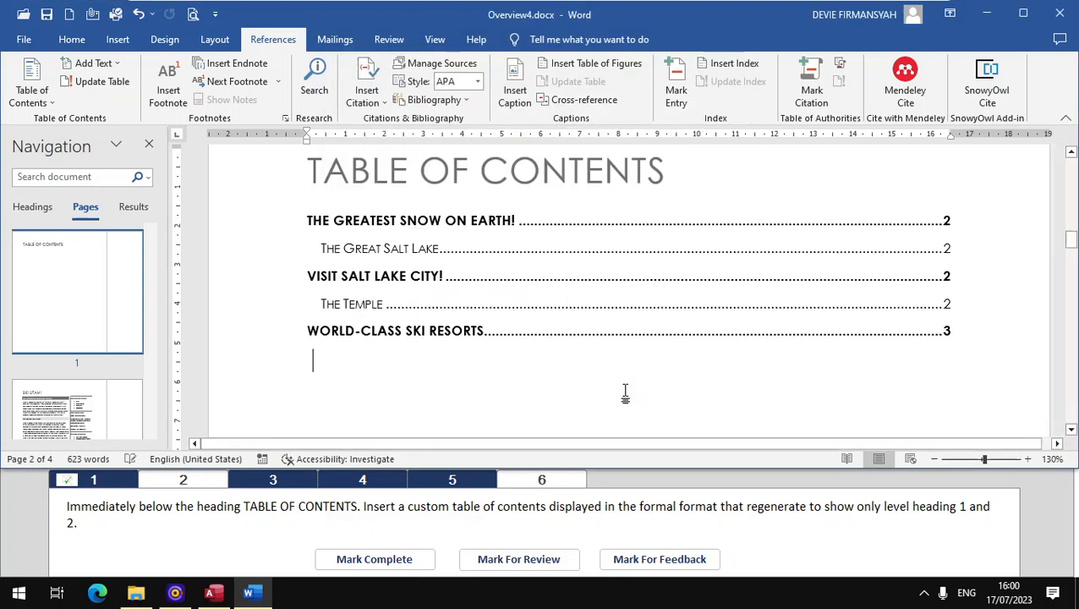
left_click(375, 559)
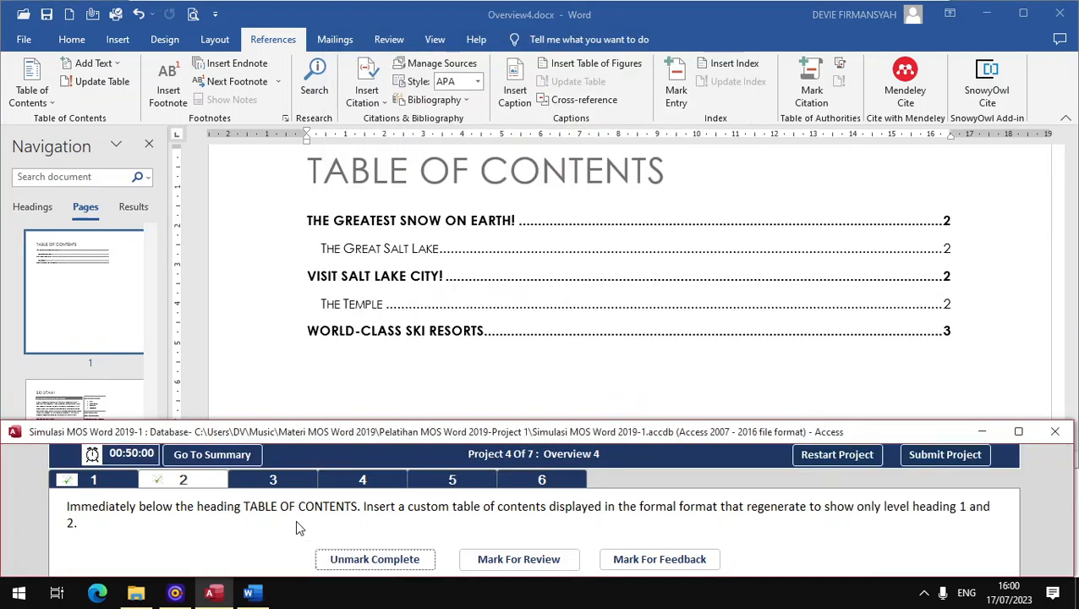
Step: For task 3, set the text wrapping of the picture in the "Visit Salt Lake City!" section to Tight and mark the task complete
left_click(273, 481)
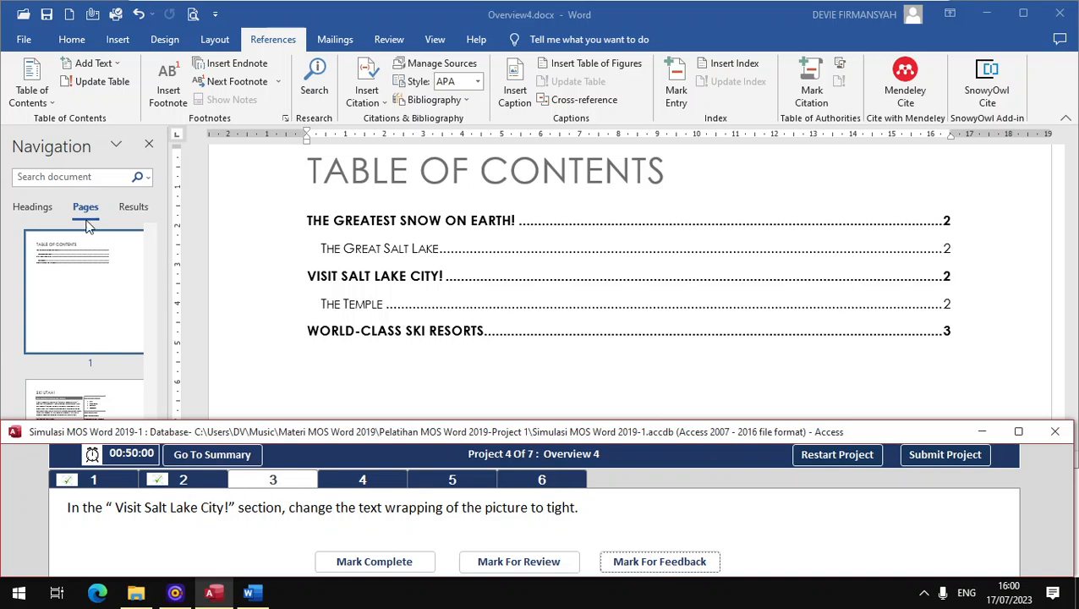
left_click(31, 207)
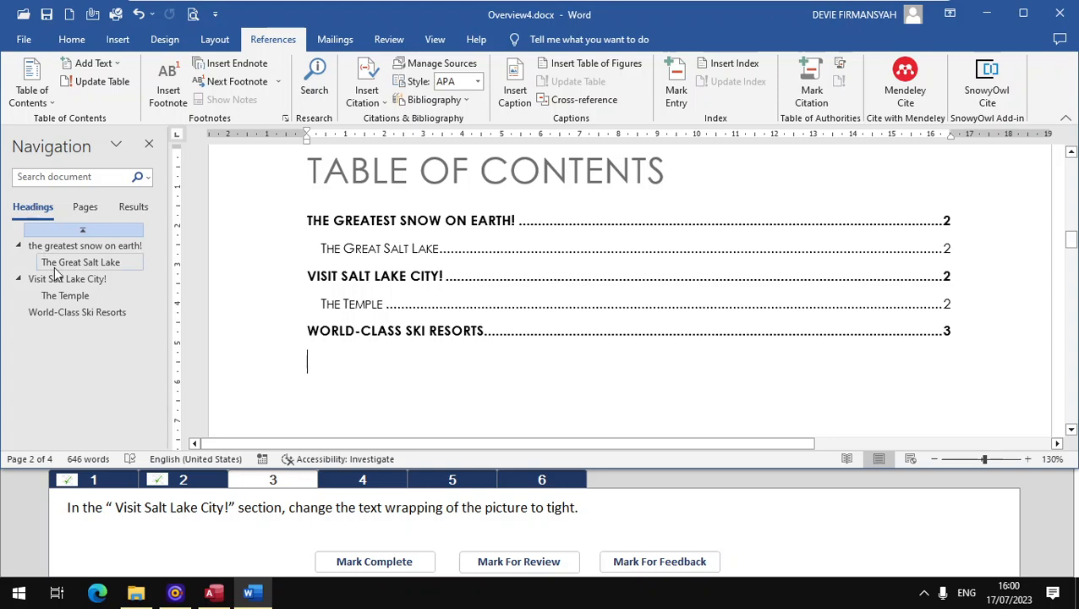
left_click(59, 280)
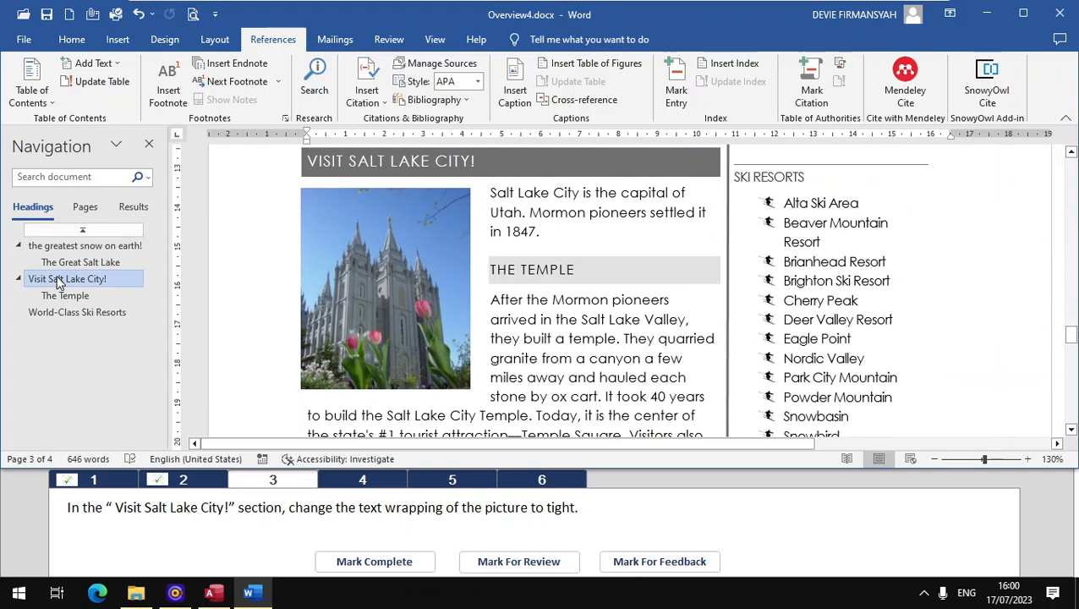
left_click(391, 323)
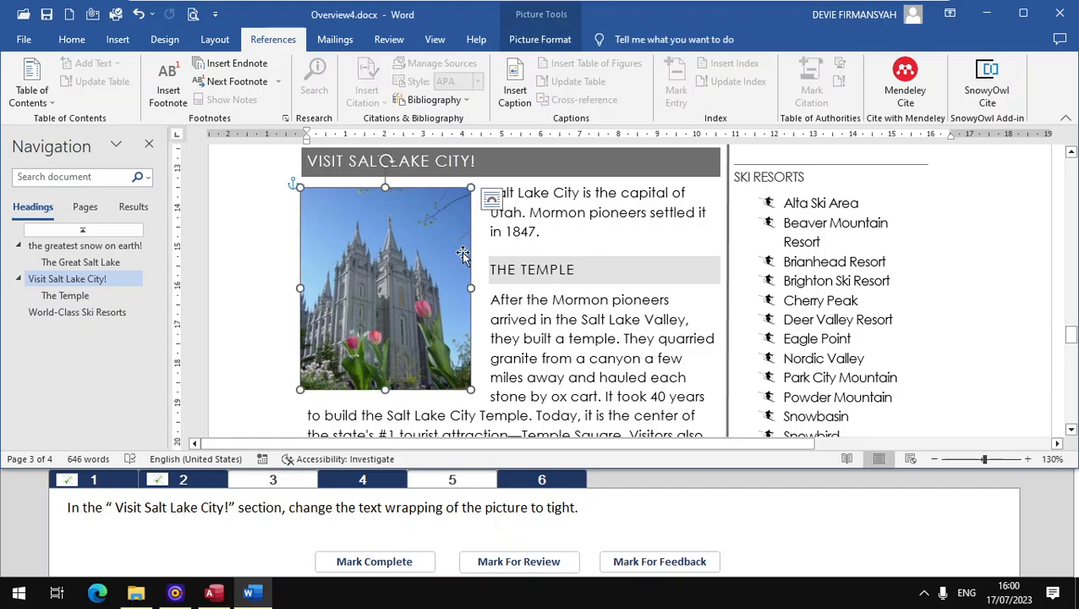
left_click(556, 39)
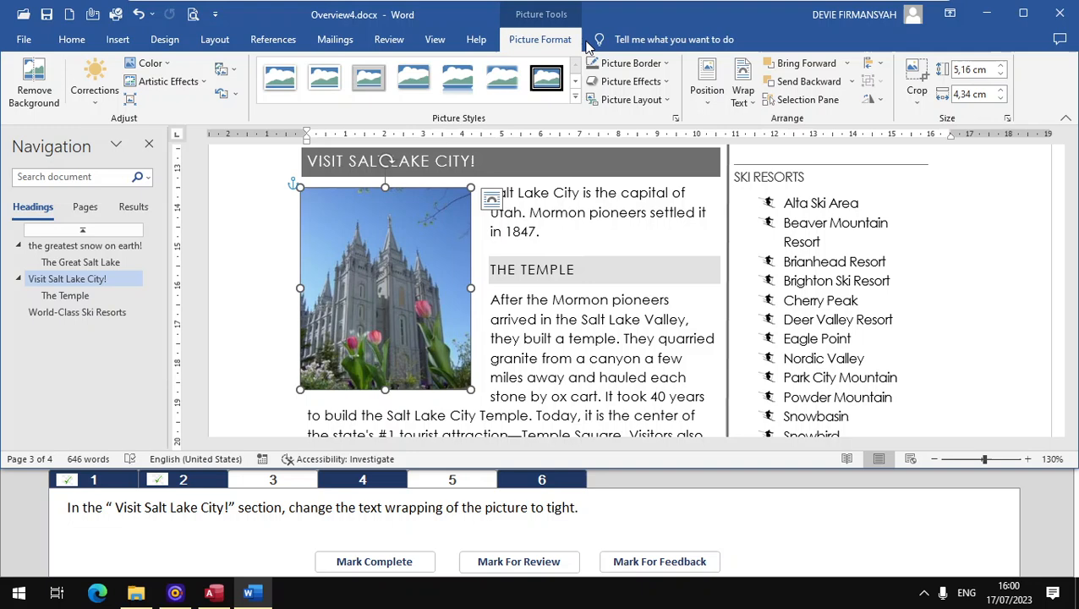
left_click(744, 94)
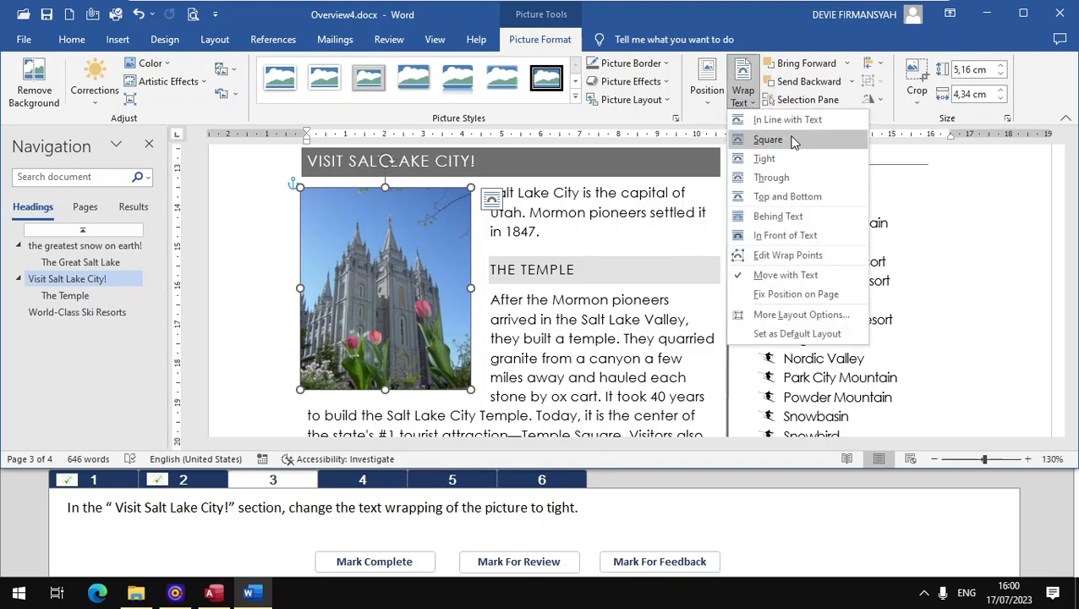
left_click(772, 158)
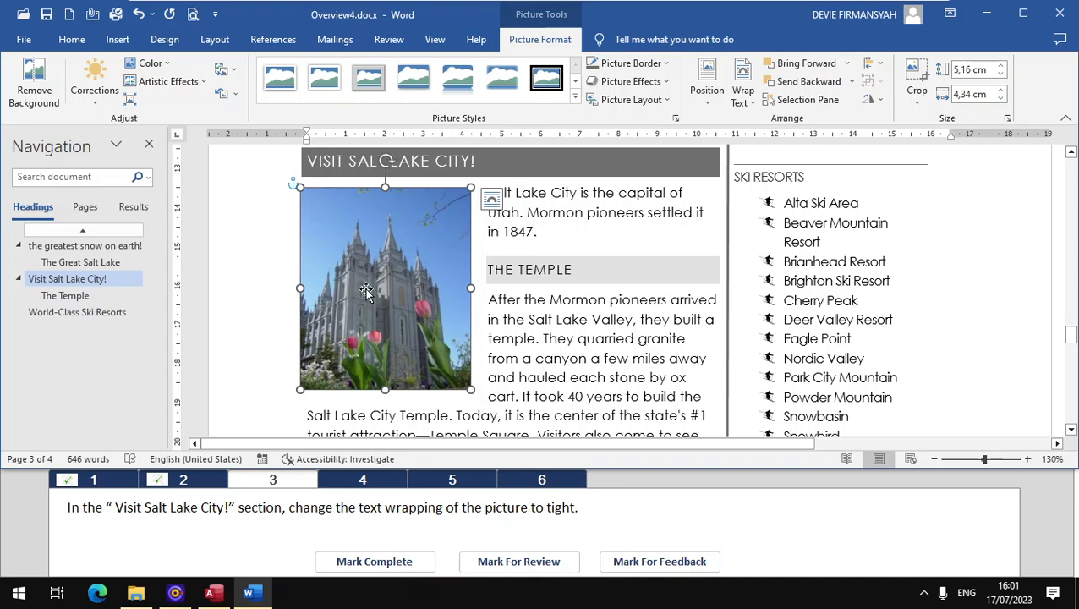
left_click(373, 562)
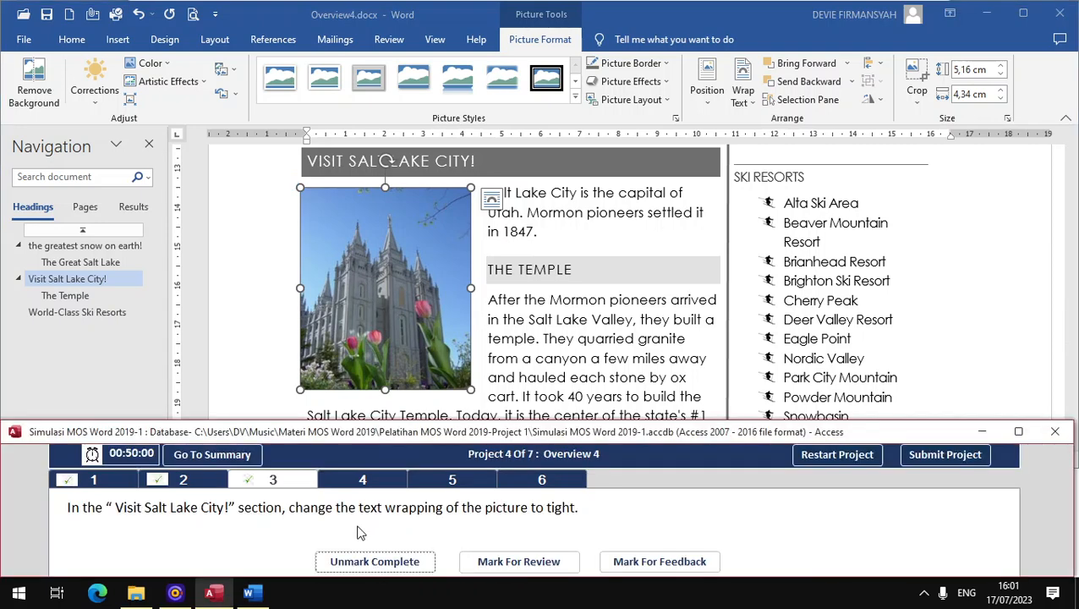
Step: For task 4, convert the last page's tabbed text from "Resort Name" through the "Sundance" line into a 5-column table with automatic fixed column width
left_click(359, 484)
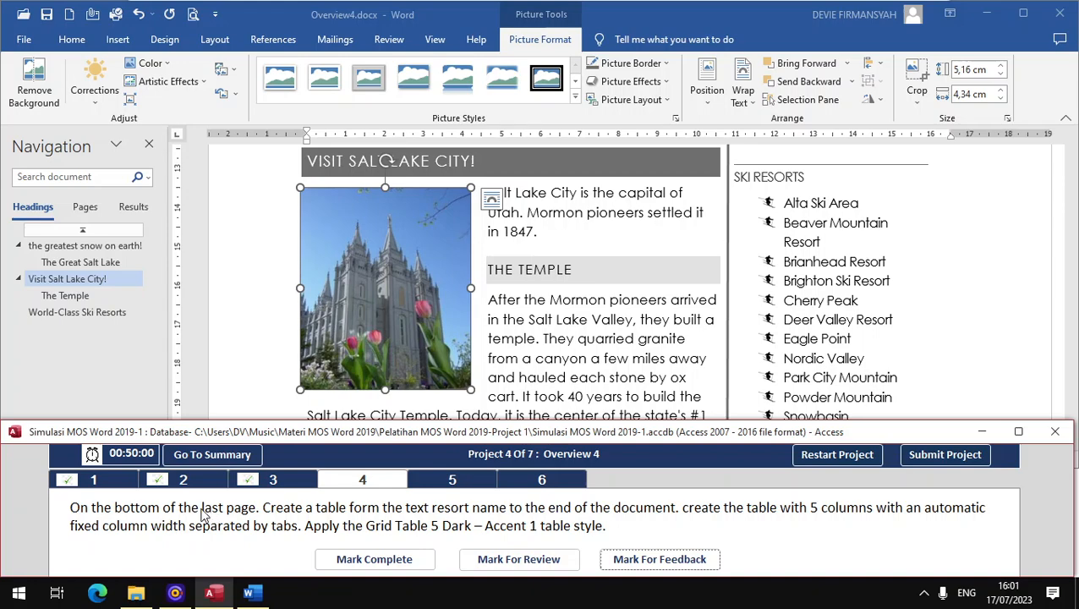
left_click(88, 209)
left_click(84, 207)
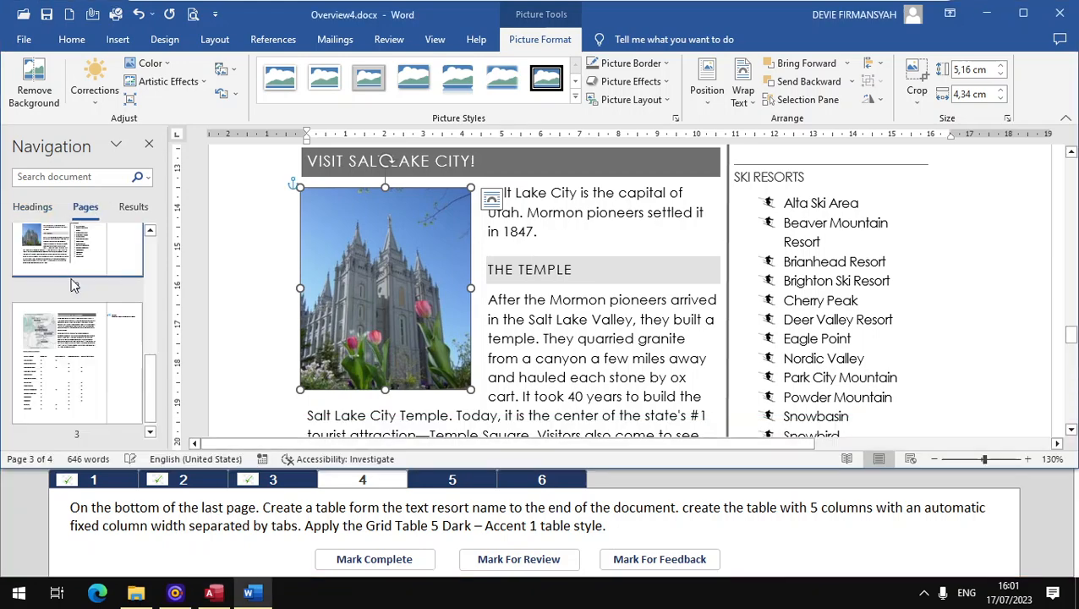
scroll(100, 364, "down", 2)
left_click(96, 383)
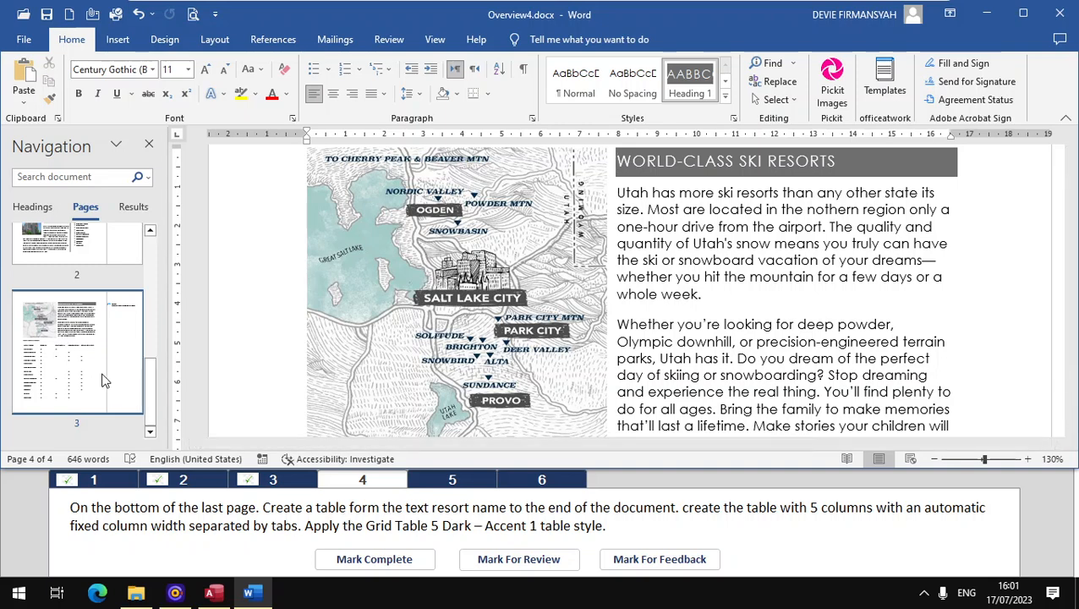
scroll(512, 330, "down", 6)
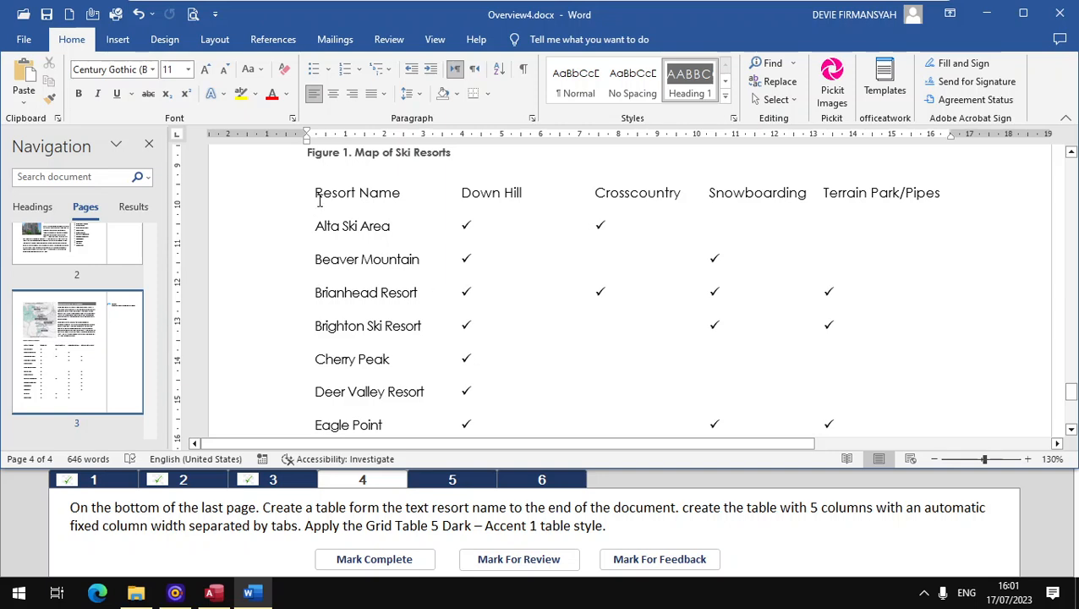
left_click_drag(313, 190, 851, 311)
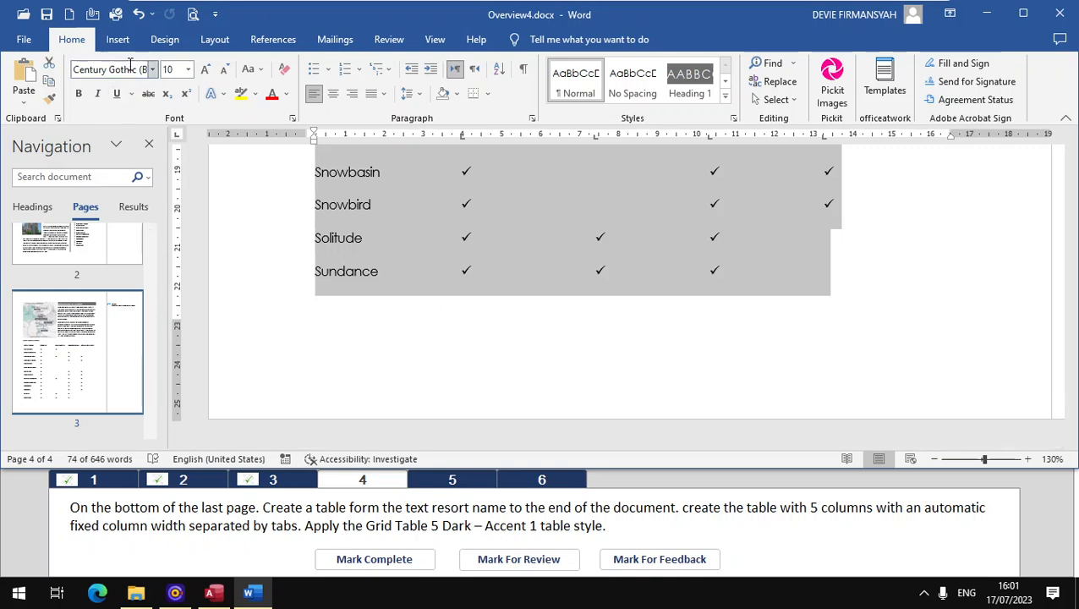
left_click(119, 41)
left_click(117, 93)
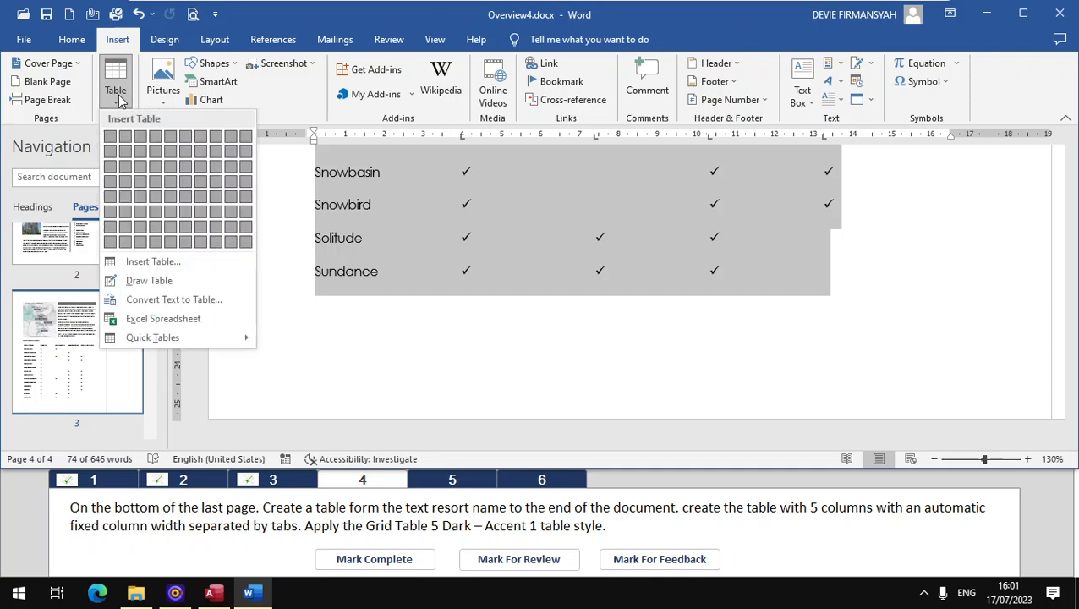
left_click(161, 301)
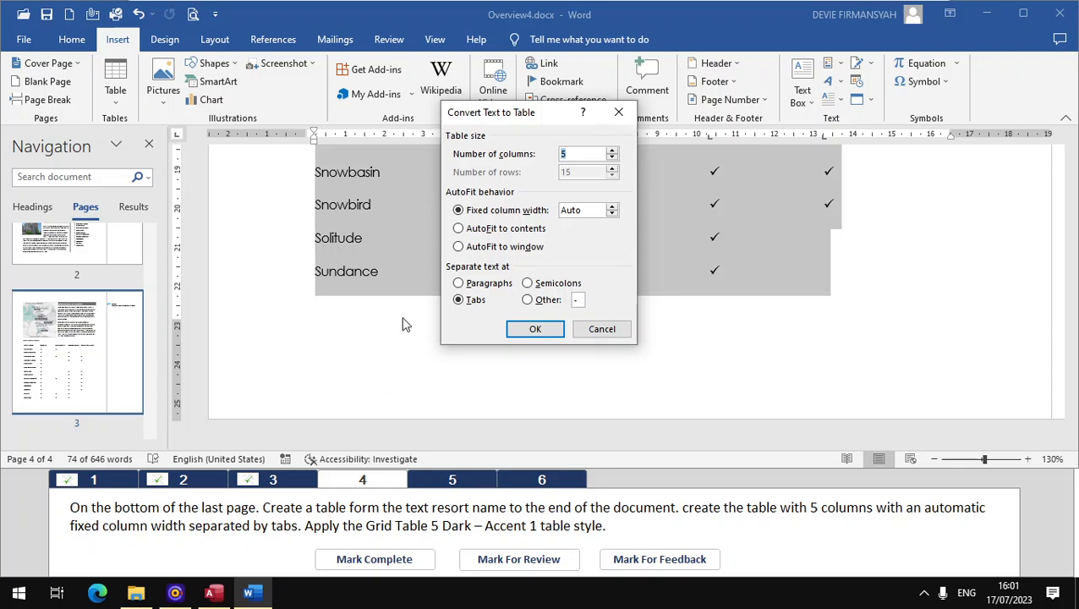
left_click(504, 213)
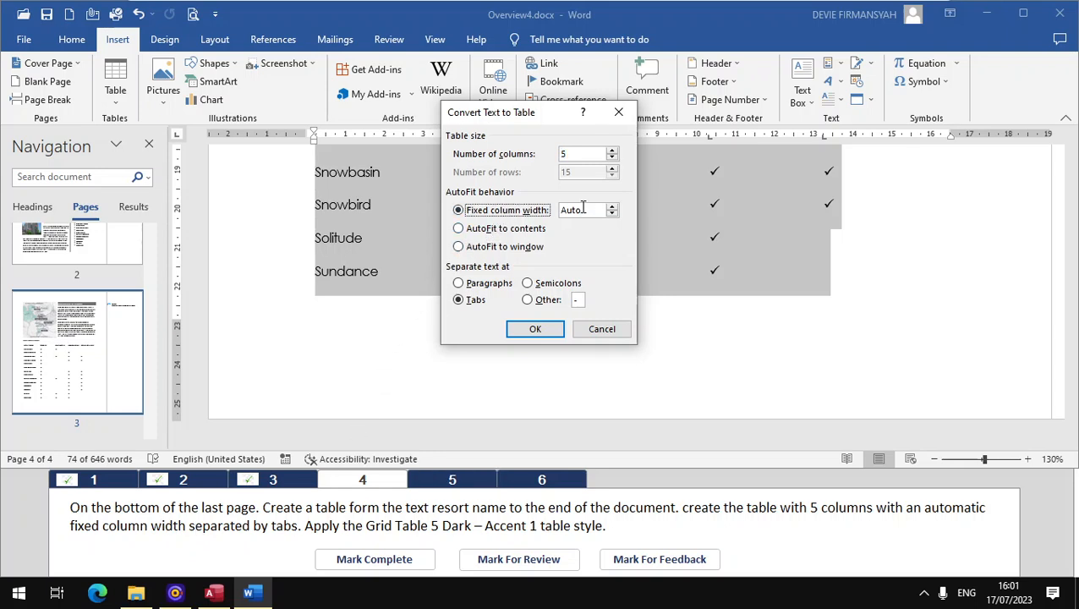
left_click(534, 329)
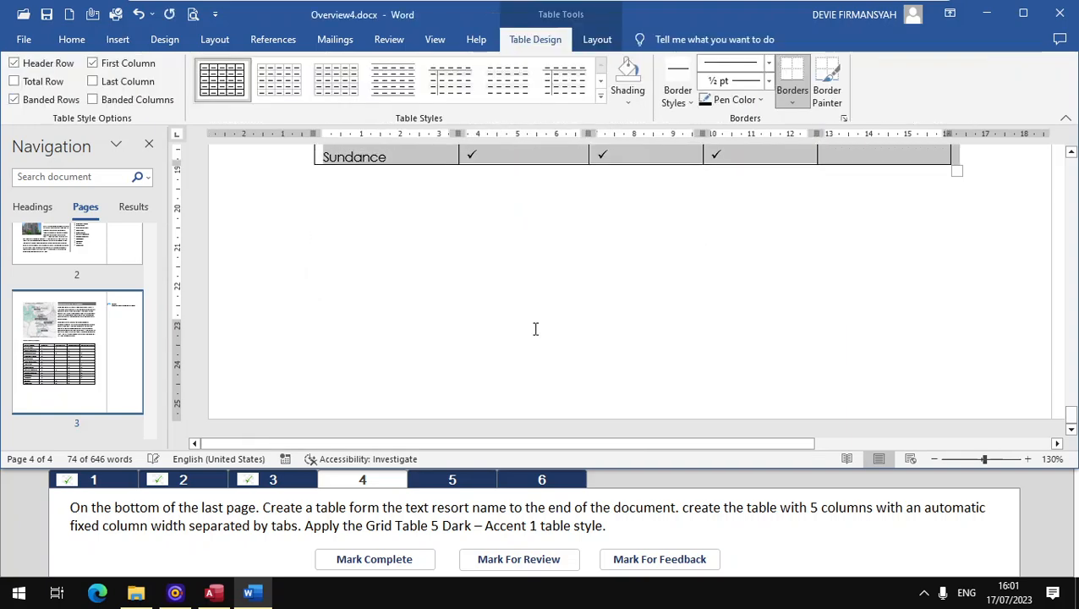
Step: Apply the Grid Table 5 Dark - Accent 1 style to the resort table and mark task 4 complete
scroll(440, 289, "up", 3)
scroll(441, 288, "up", 1)
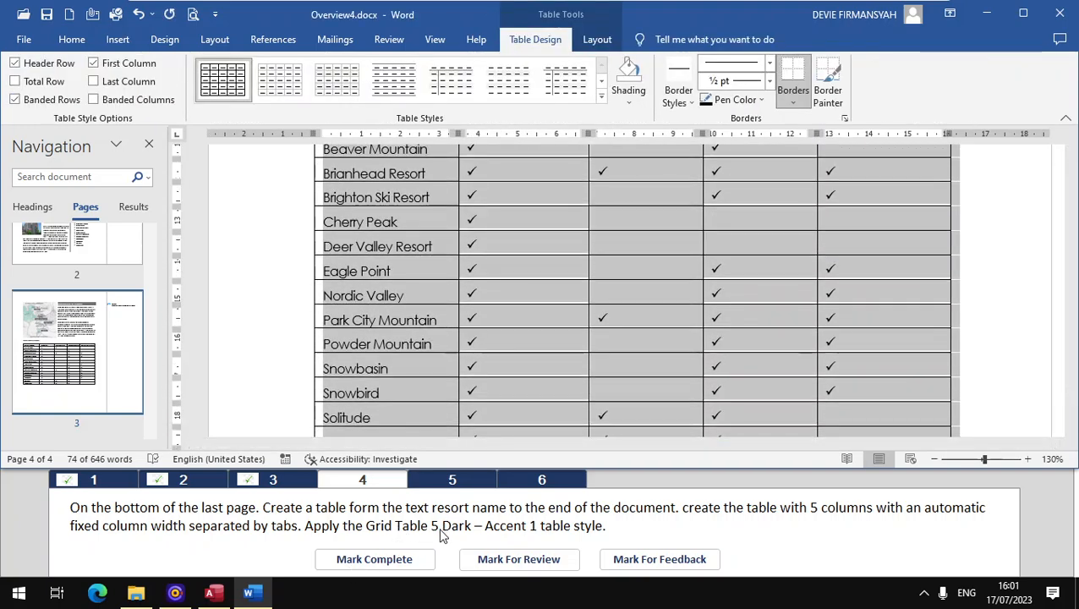
left_click(601, 95)
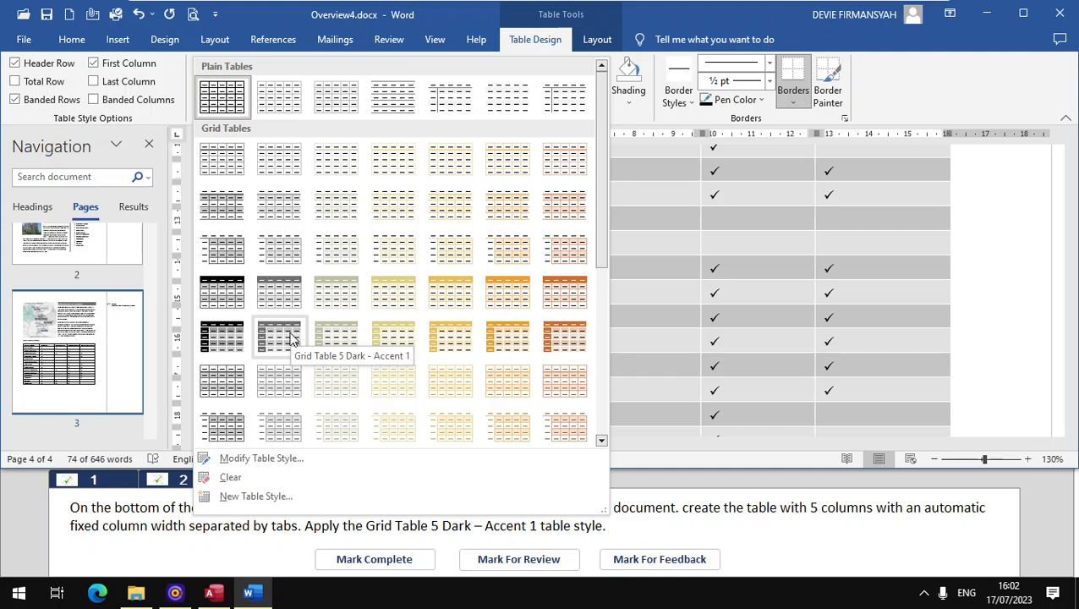
left_click(291, 337)
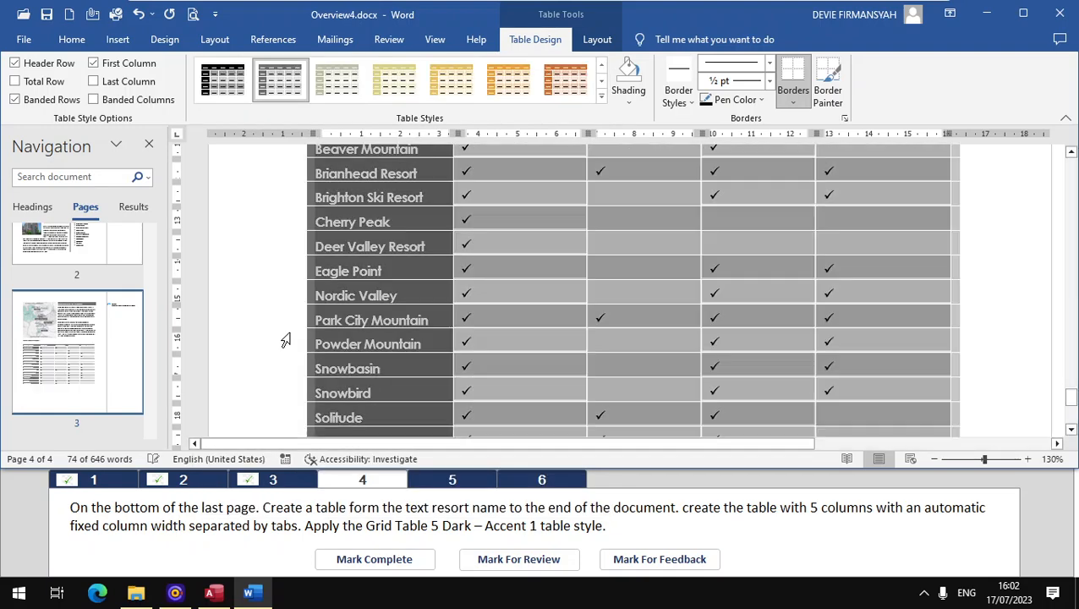
left_click(359, 559)
Step: For task 5, change the bullets of the SKI RESORTS list in the page 2 sidebar to solid squares and mark the task complete
left_click(453, 484)
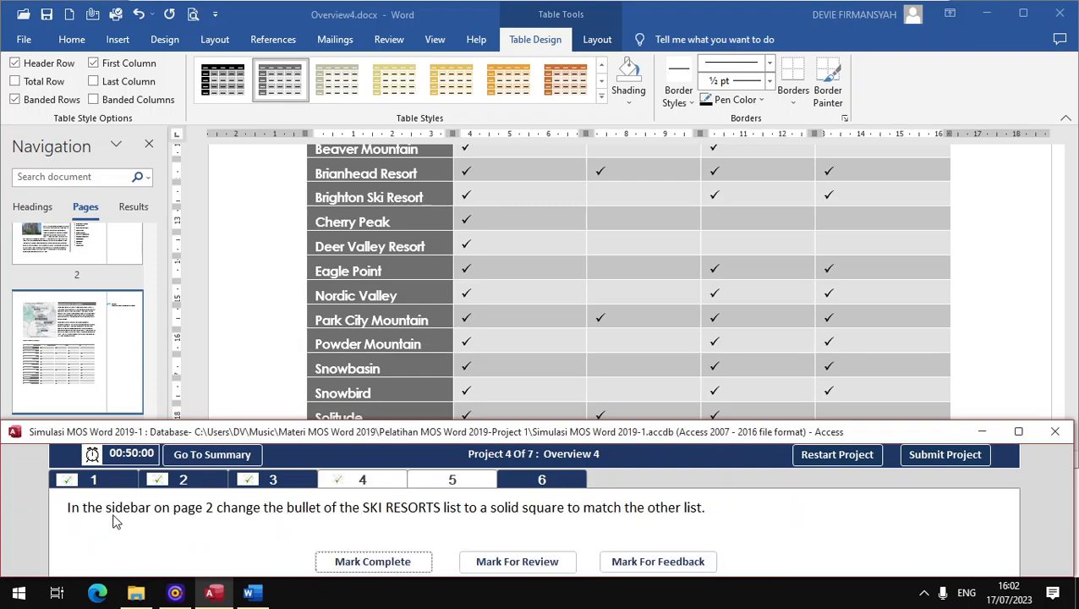
left_click(94, 253)
scroll(88, 283, "up", 5)
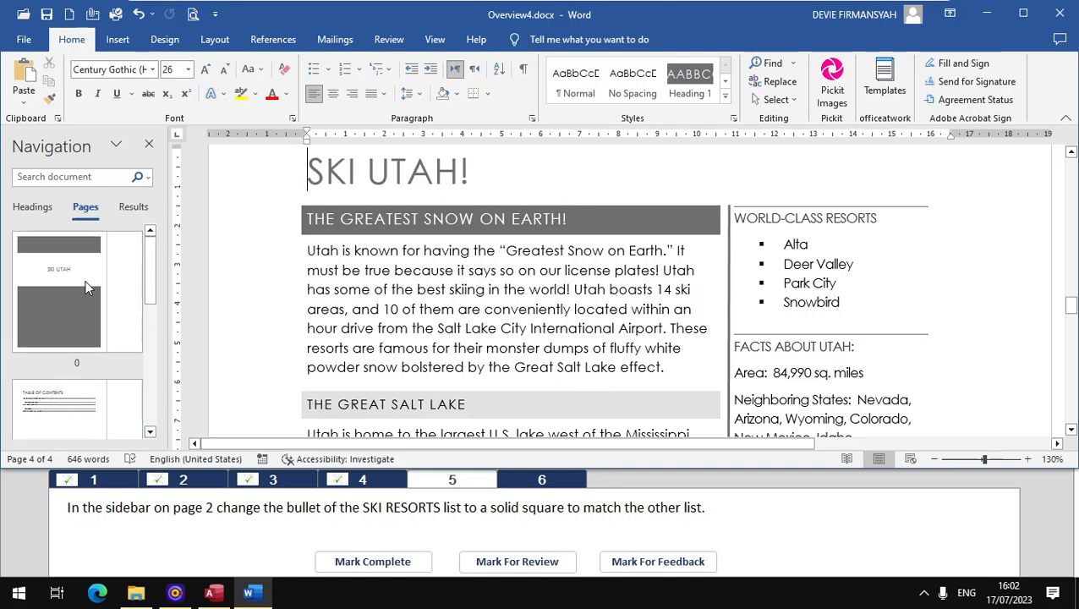
left_click(73, 408)
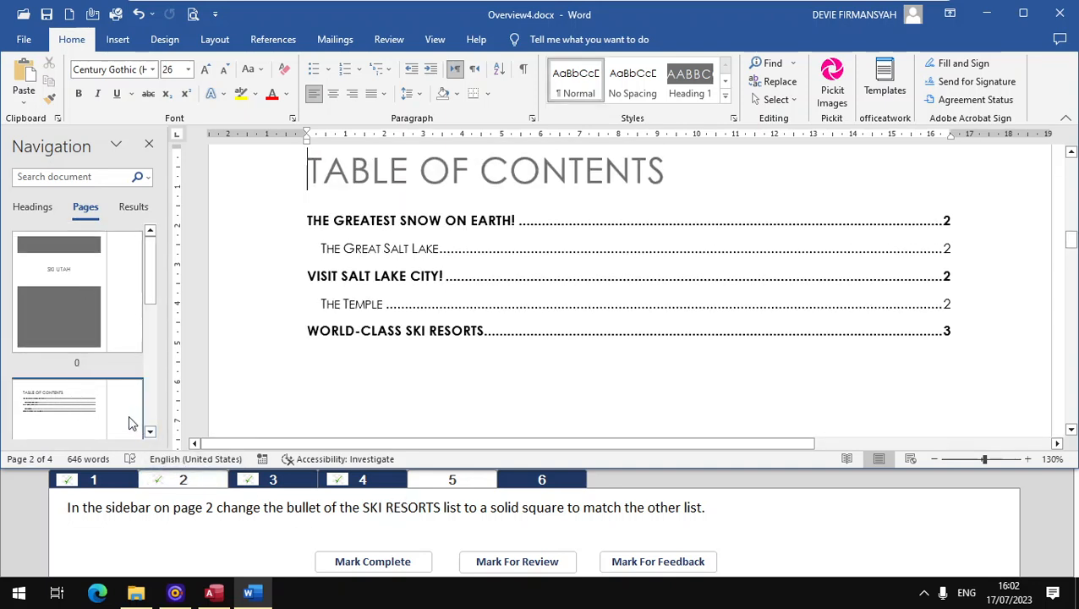
scroll(94, 413, "down", 5)
left_click(91, 338)
left_click(126, 258)
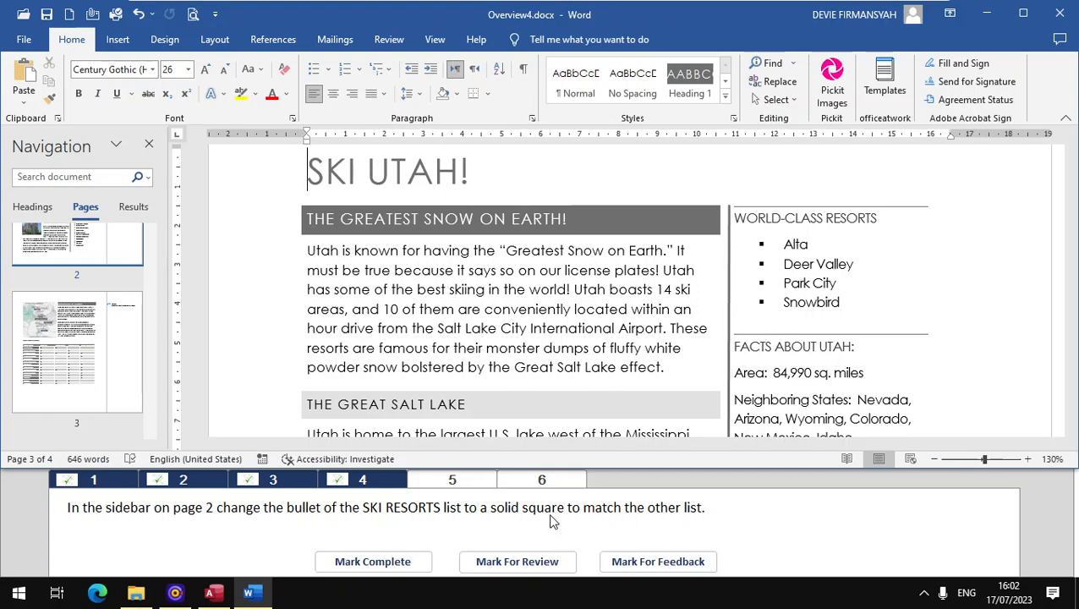
scroll(782, 265, "down", 8)
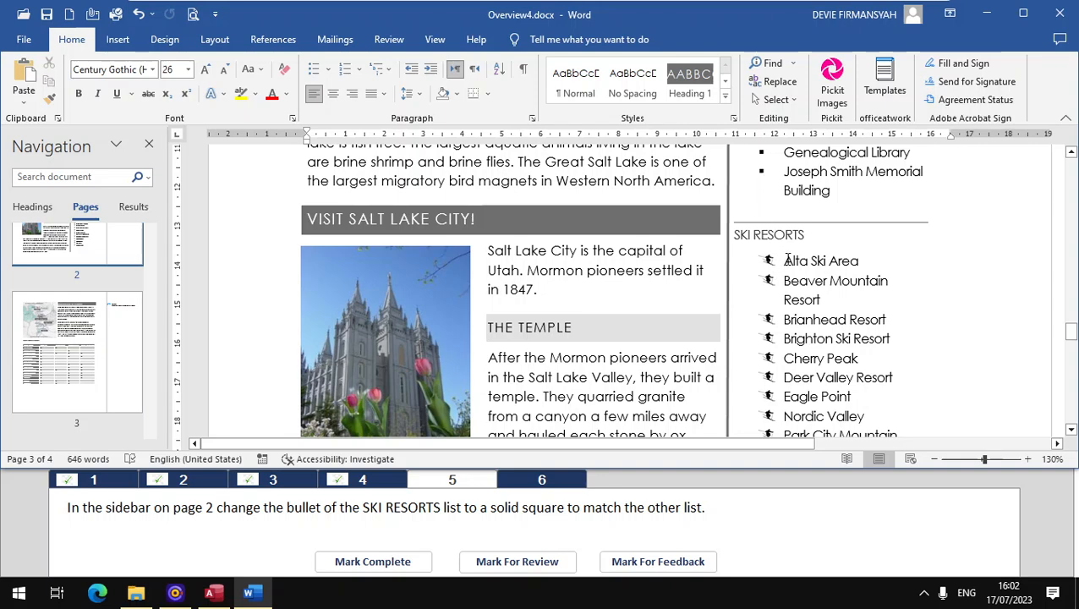
left_click_drag(787, 260, 842, 381)
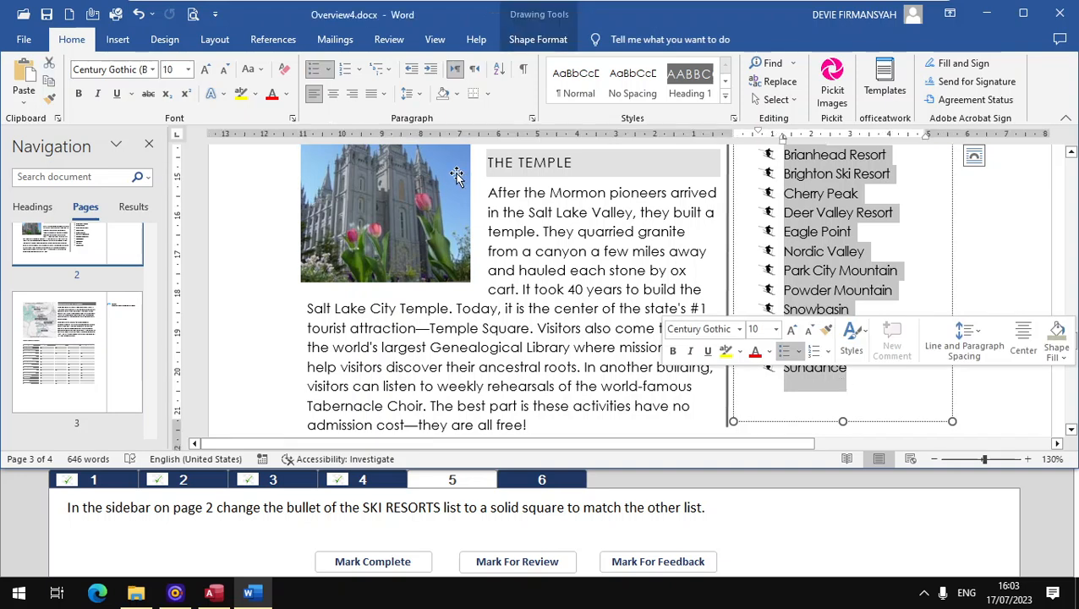
left_click(332, 70)
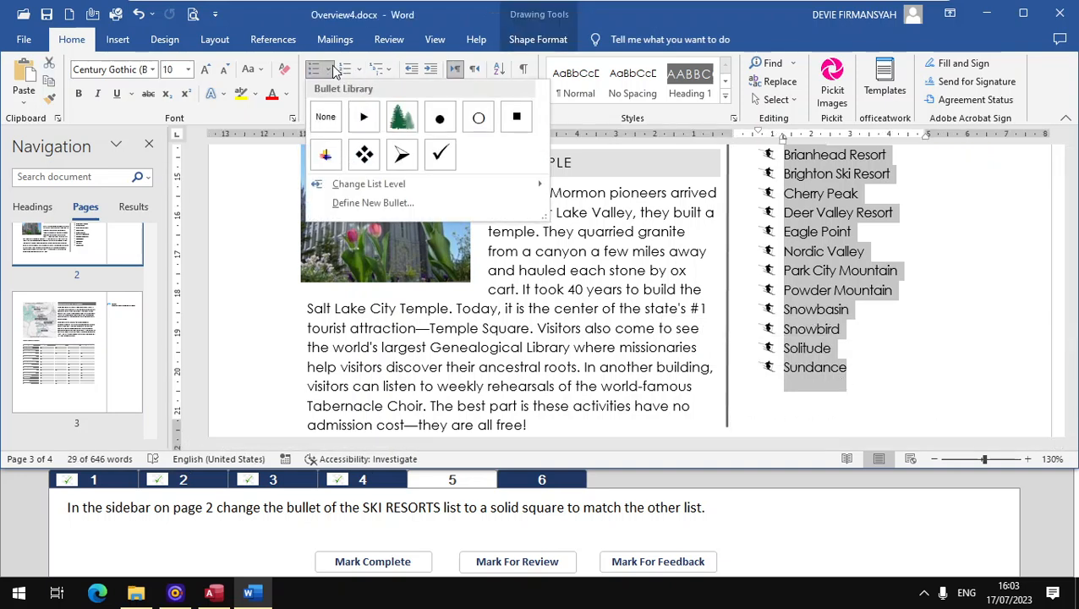
left_click(512, 122)
left_click(359, 562)
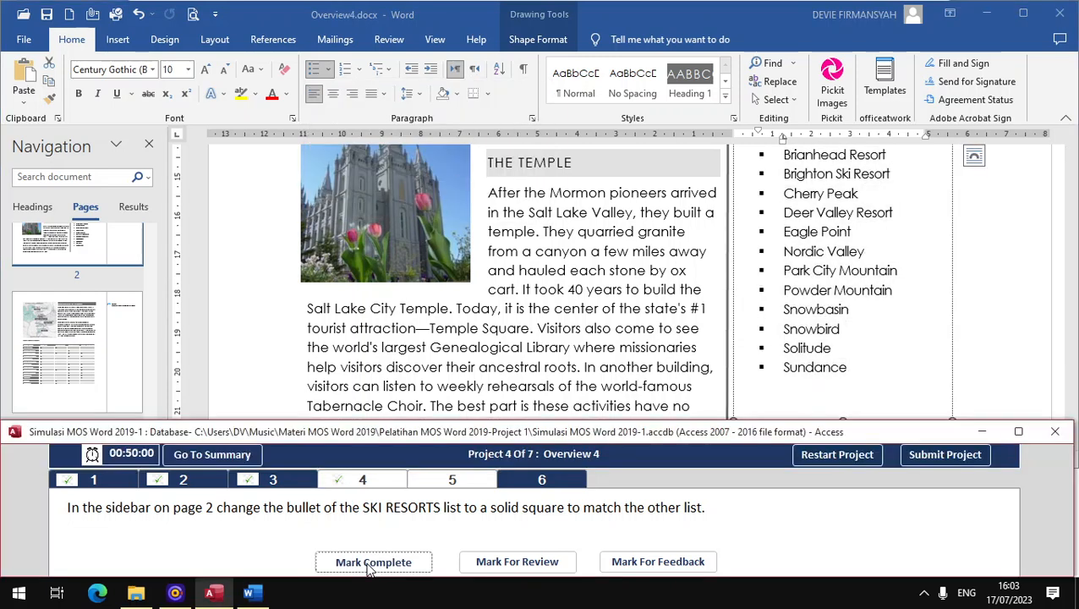
Step: For task 6, resolve the comment in the "World-Class Ski Resorts" section and mark the task complete
left_click(558, 479)
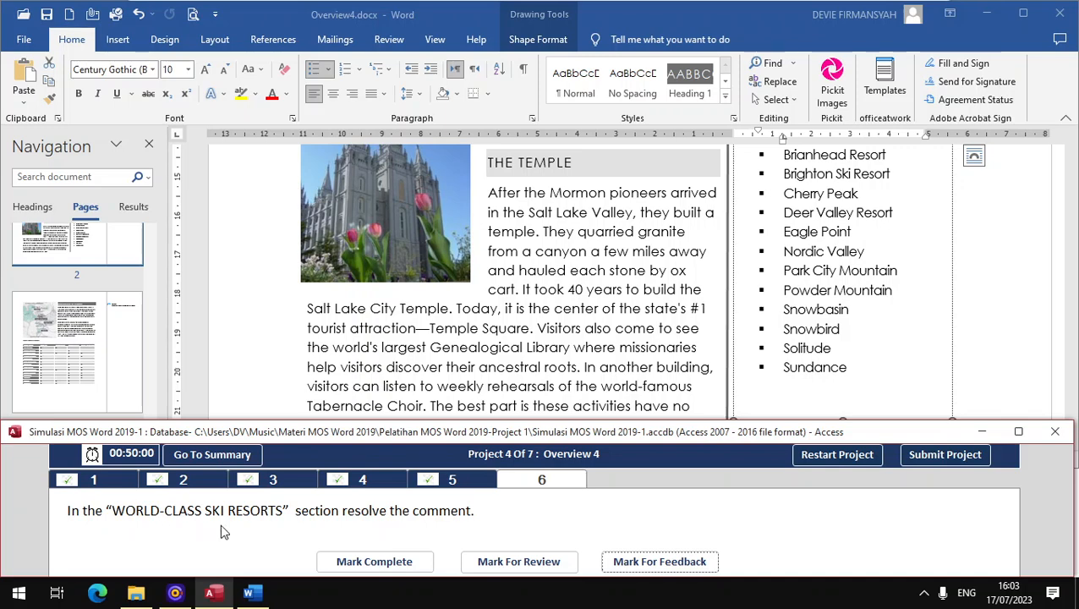
left_click(32, 219)
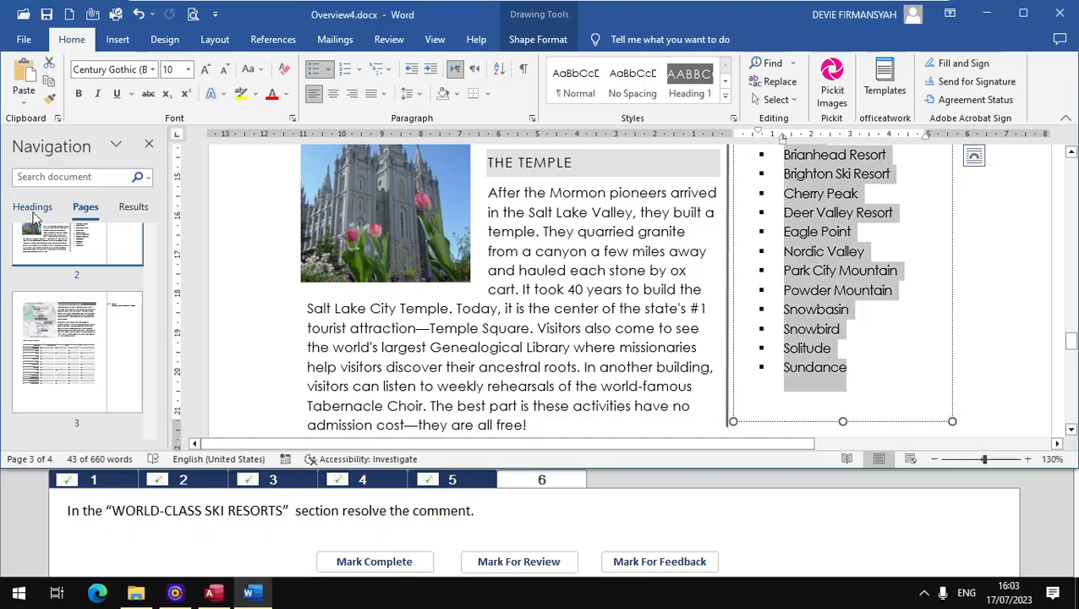
left_click(34, 211)
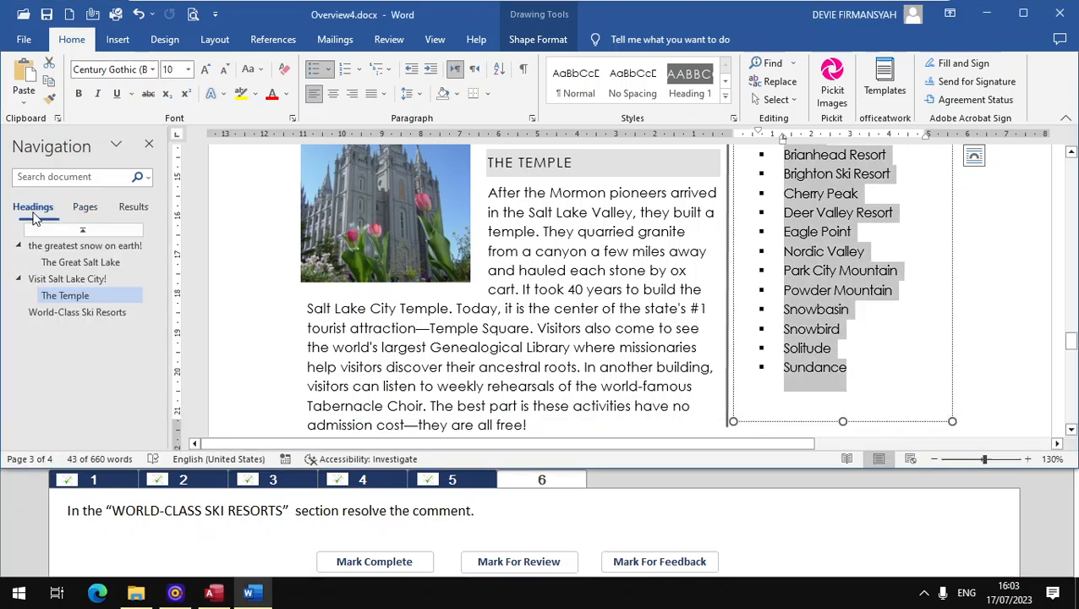
left_click(78, 312)
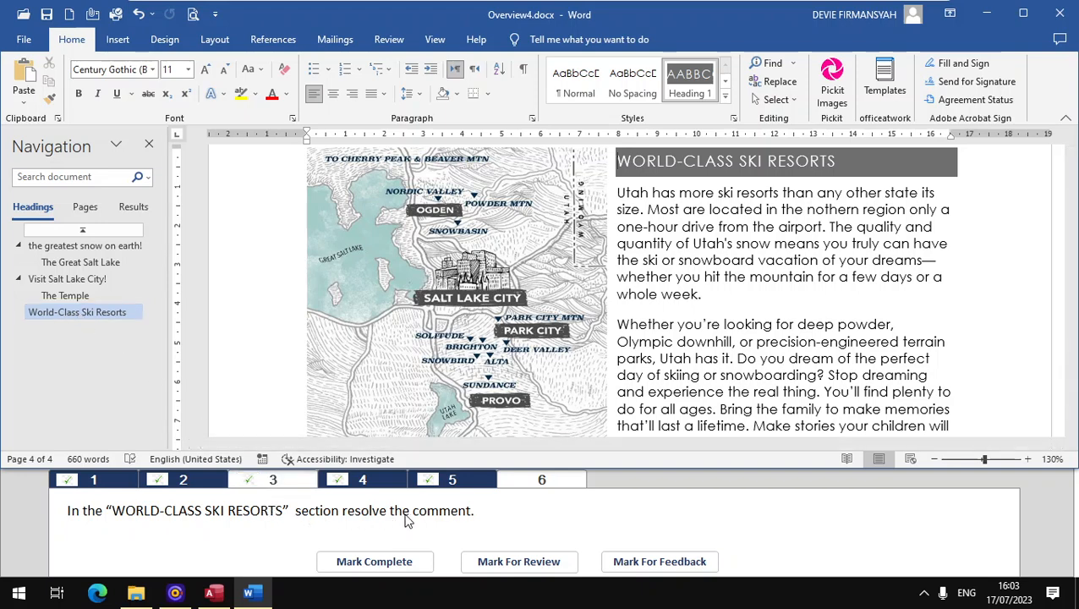
scroll(782, 310, "down", 8)
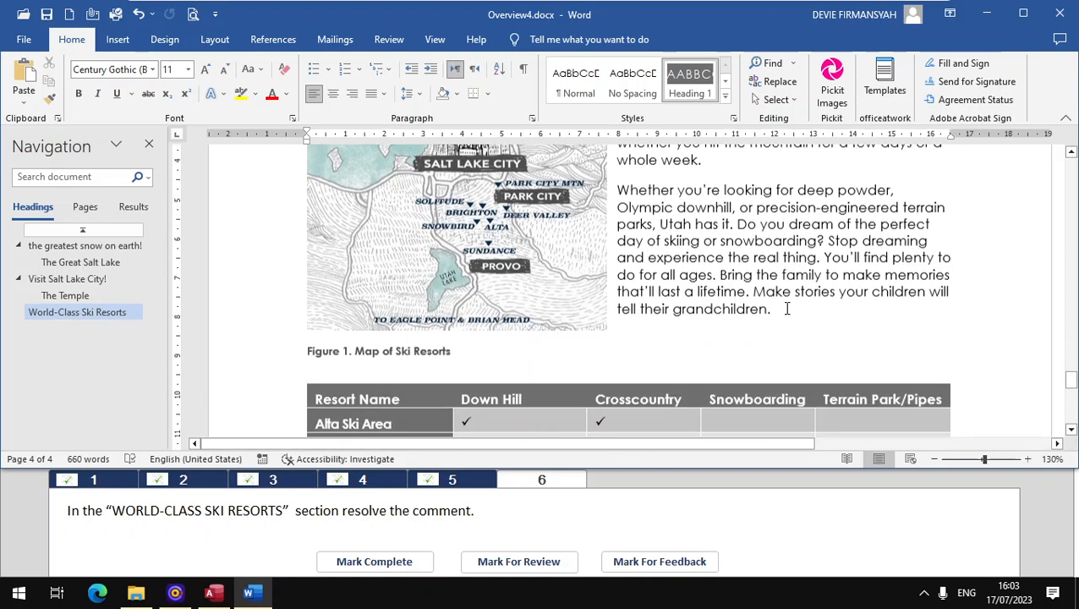
scroll(781, 313, "up", 10)
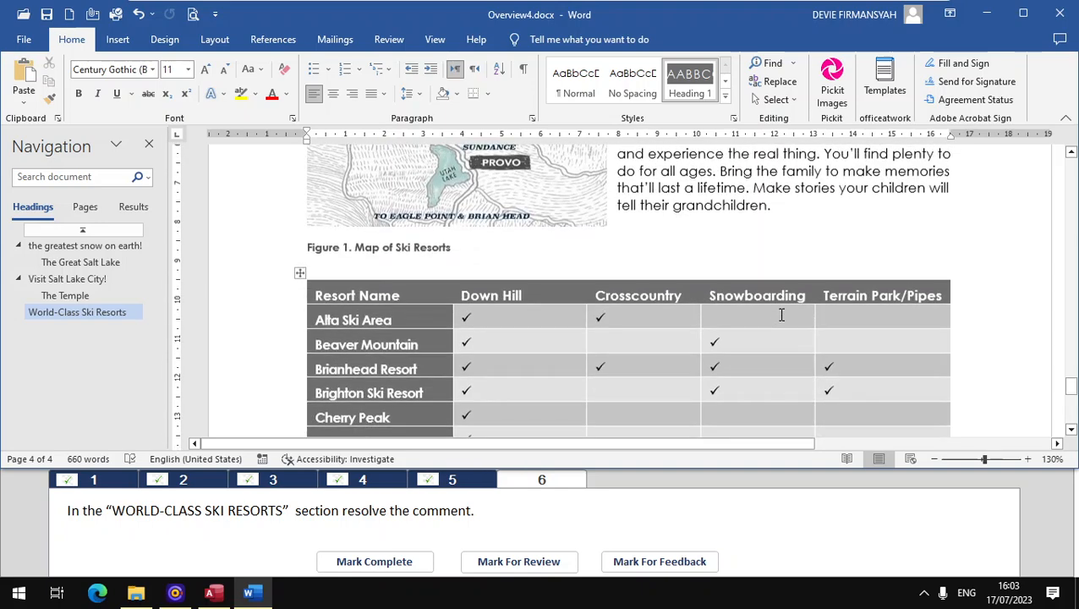
left_click_drag(771, 443, 988, 446)
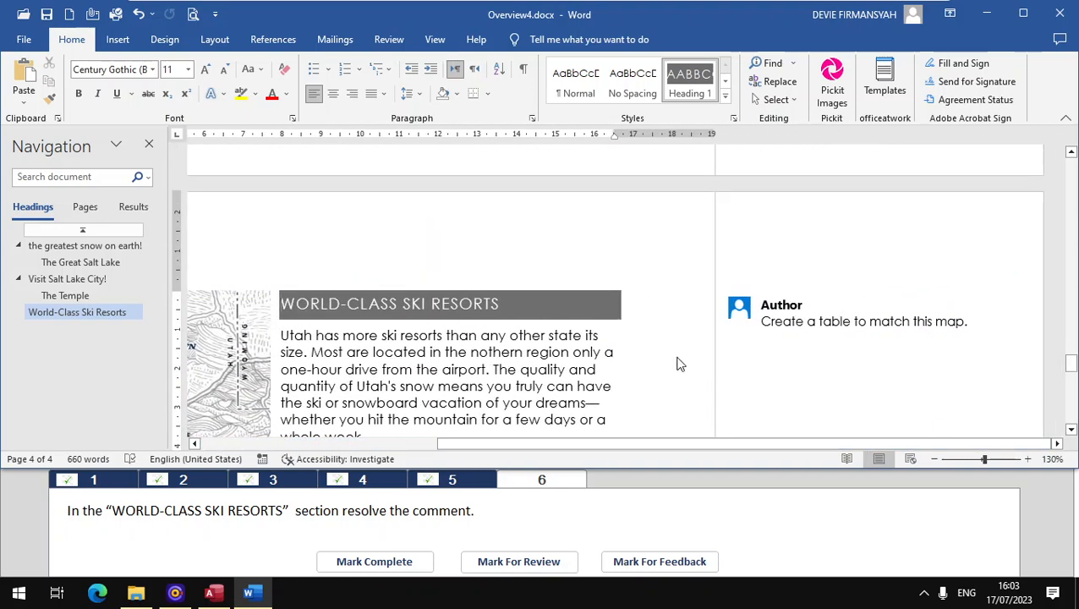
left_click(821, 334)
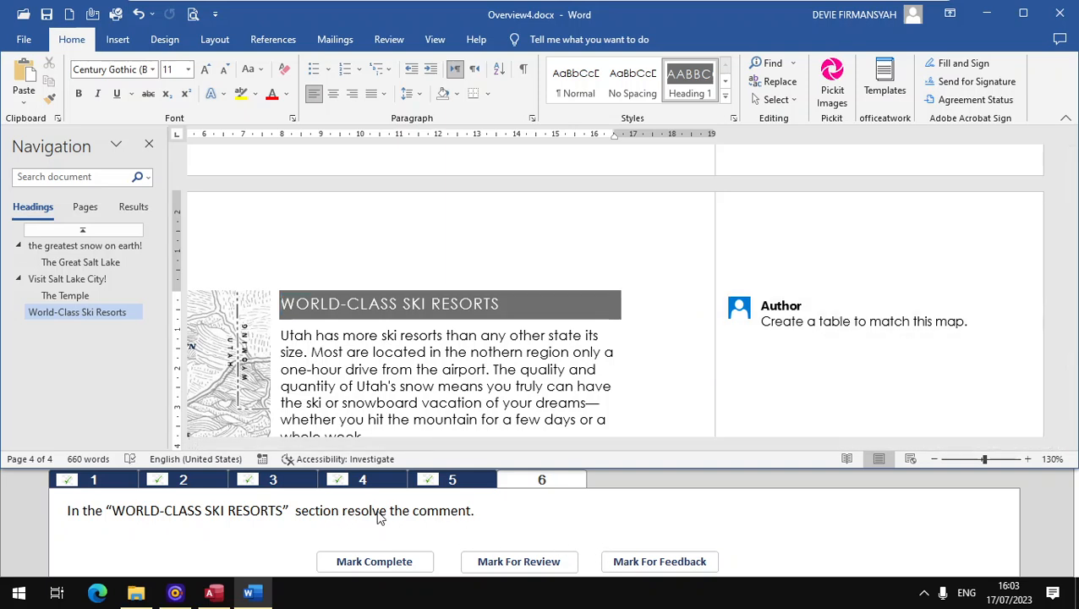
mouse_move(875, 320)
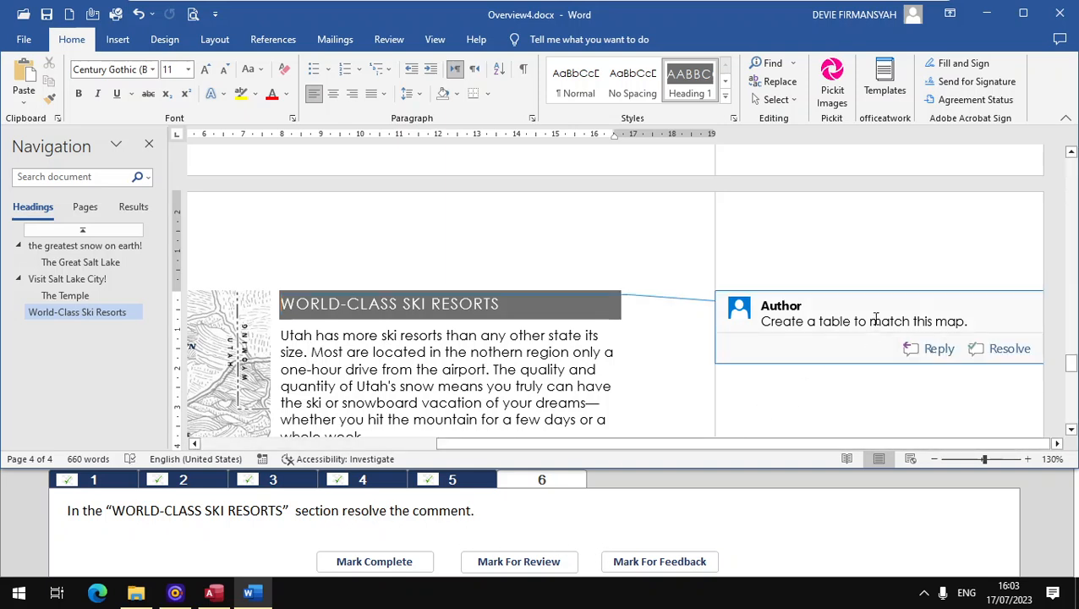
left_click(1002, 351)
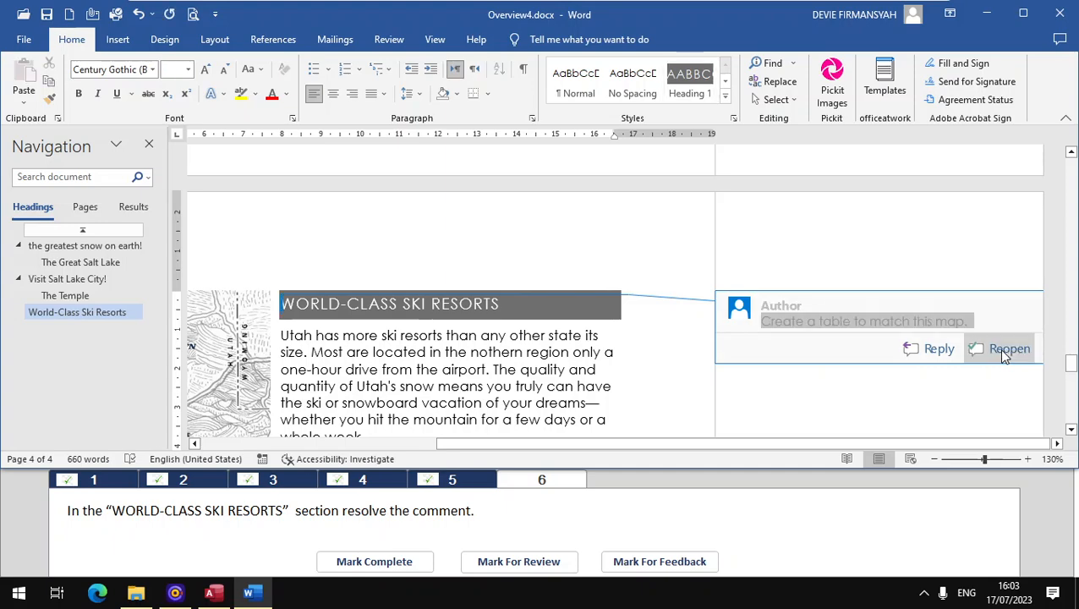
left_click(374, 560)
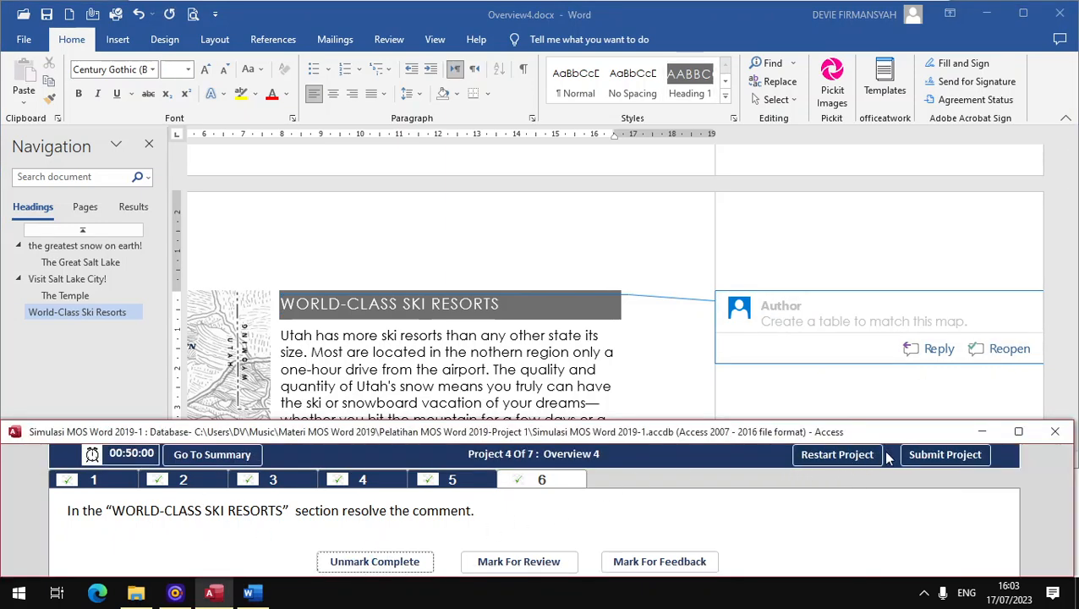
Step: Submit Project 4 and narrow the Navigation pane in Overview5.docx
left_click(944, 454)
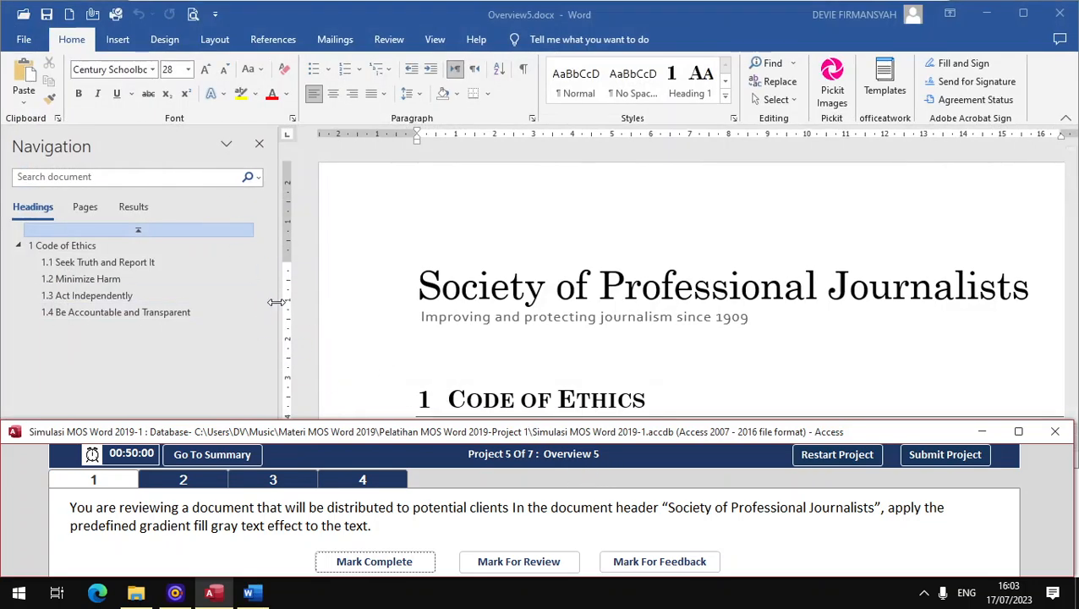
left_click(276, 302)
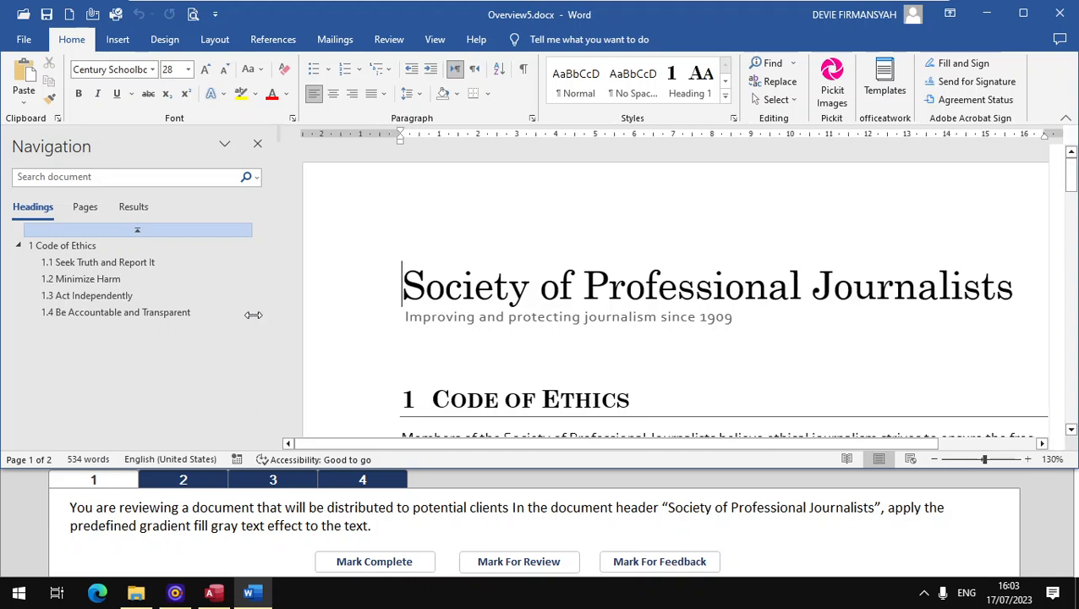
left_click_drag(253, 314, 187, 314)
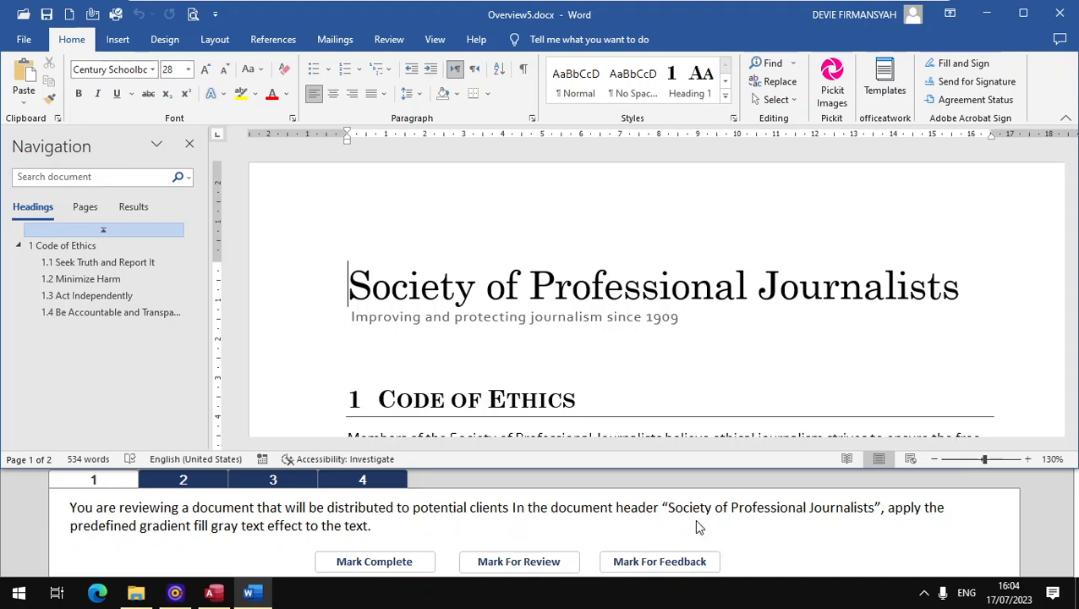
left_click(118, 39)
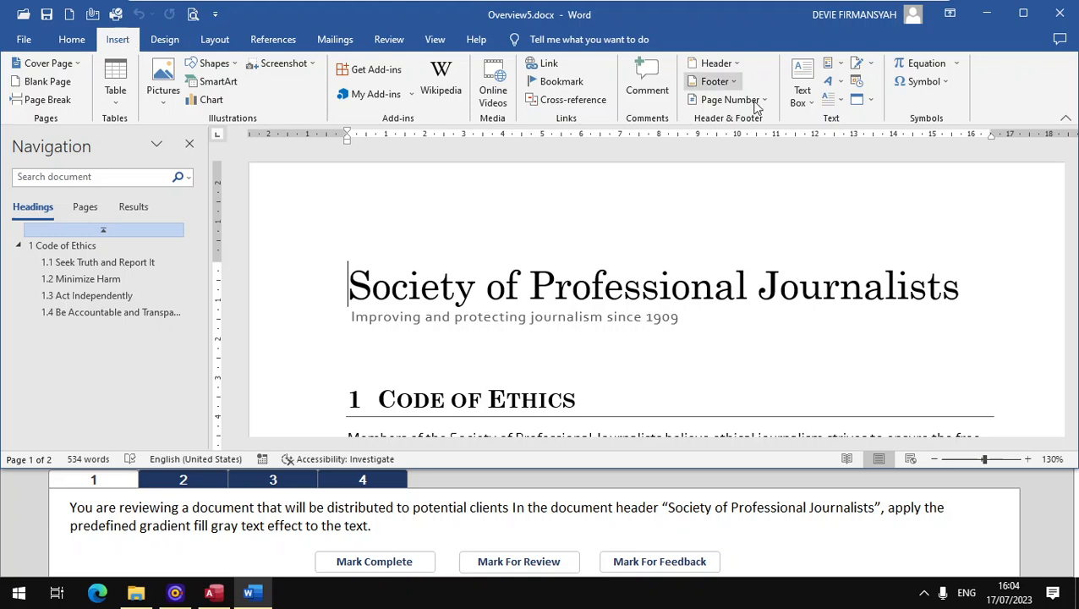
left_click(737, 64)
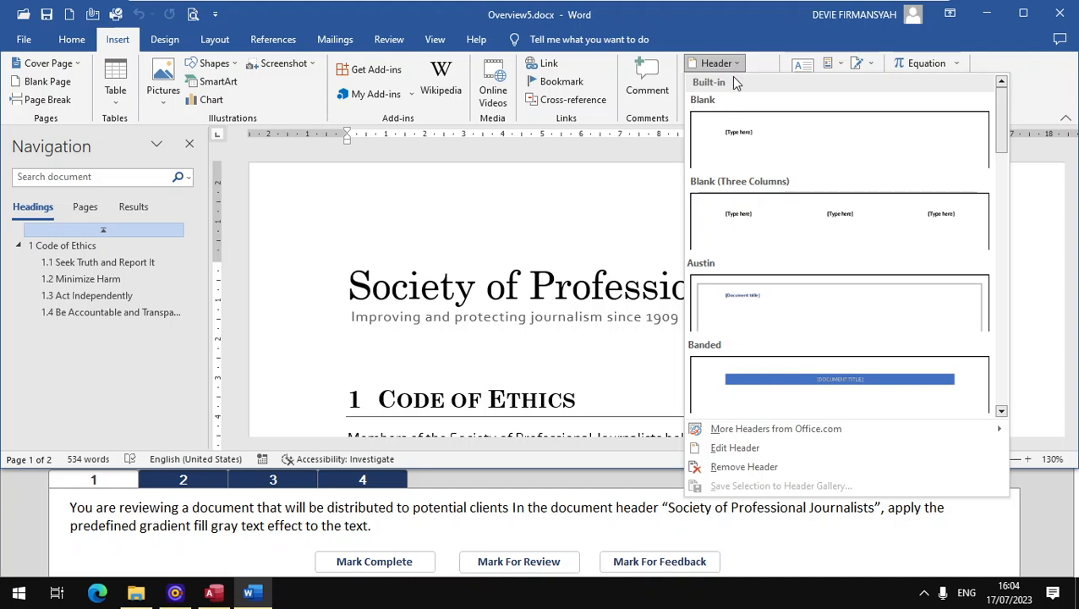
left_click(623, 227)
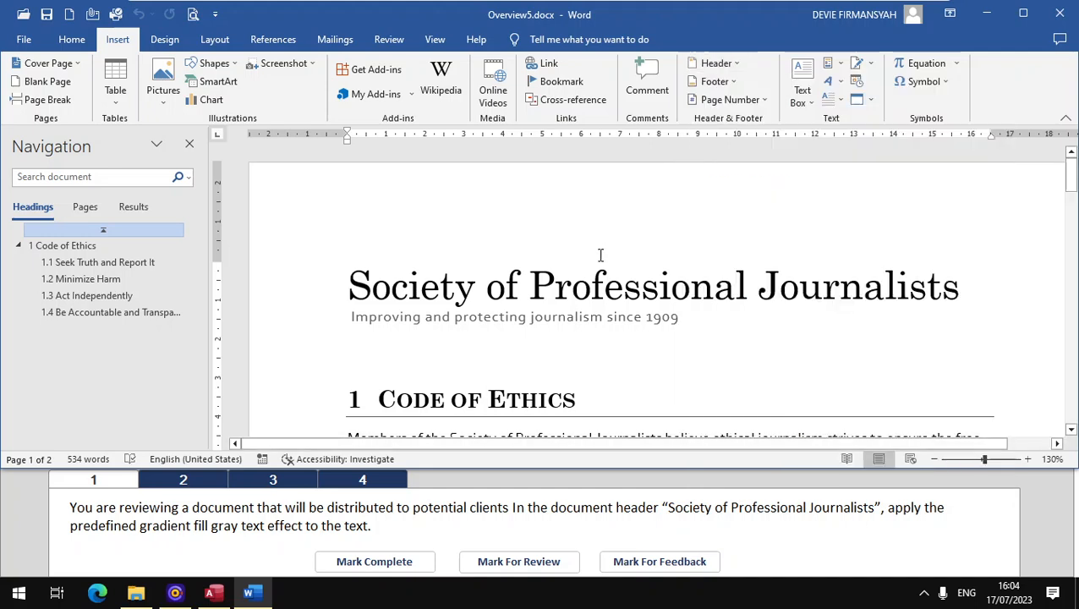
Step: Apply the predefined gradient fill gray text effect to the title "Society of Professional Journalists" and mark task 1 complete
left_click_drag(355, 290, 906, 295)
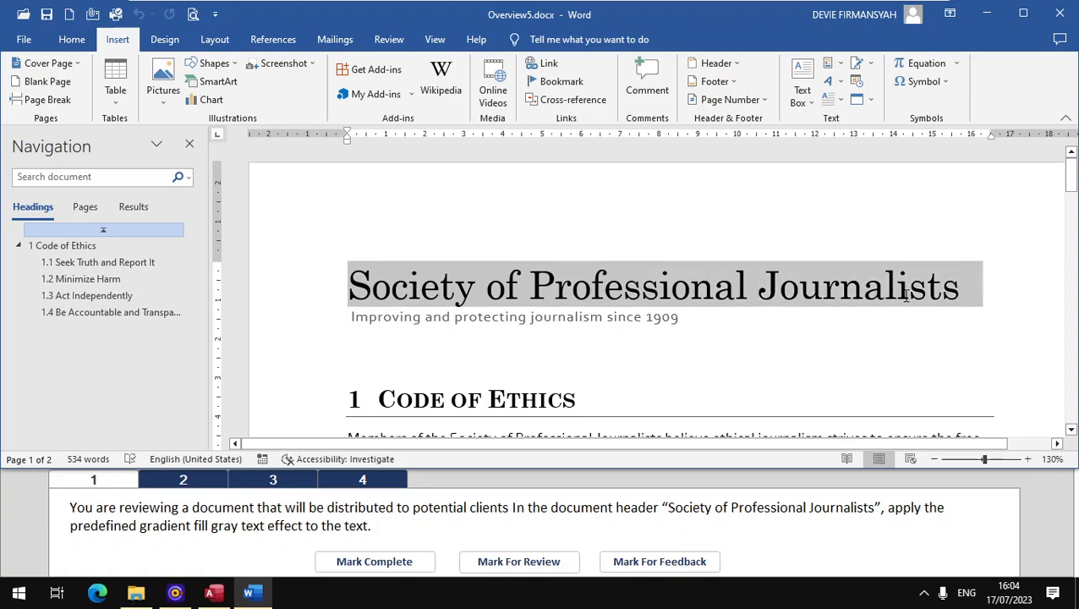
left_click_drag(982, 295, 963, 295)
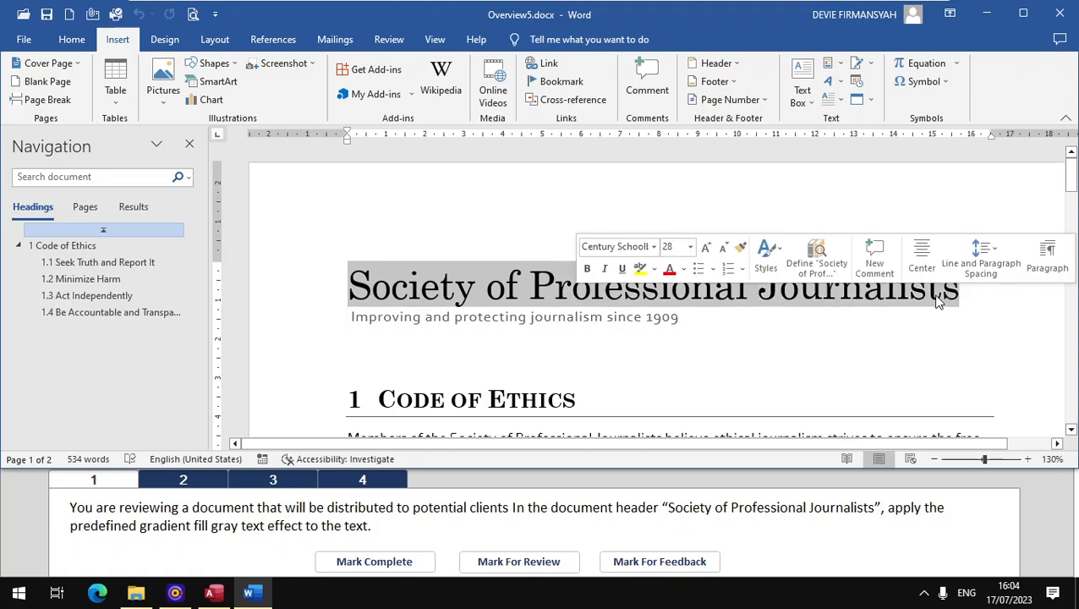
left_click(72, 39)
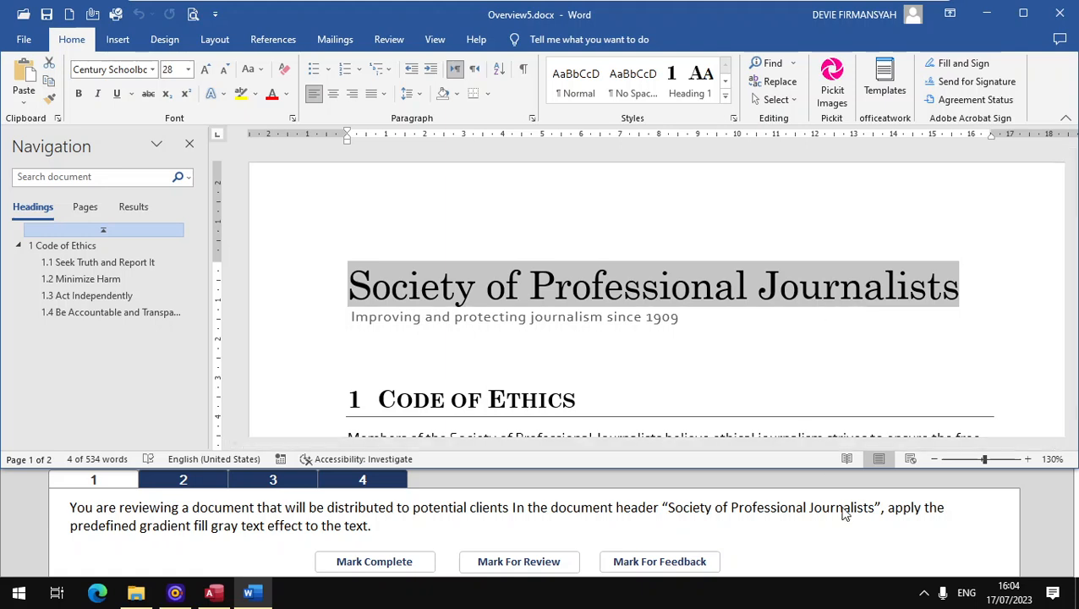
left_click(223, 95)
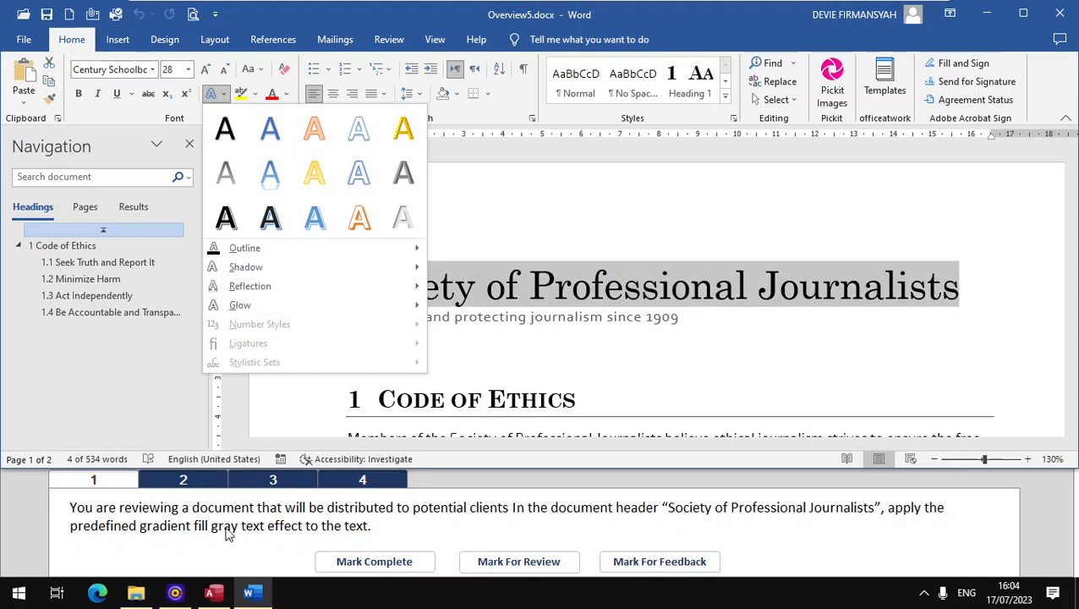
left_click(228, 175)
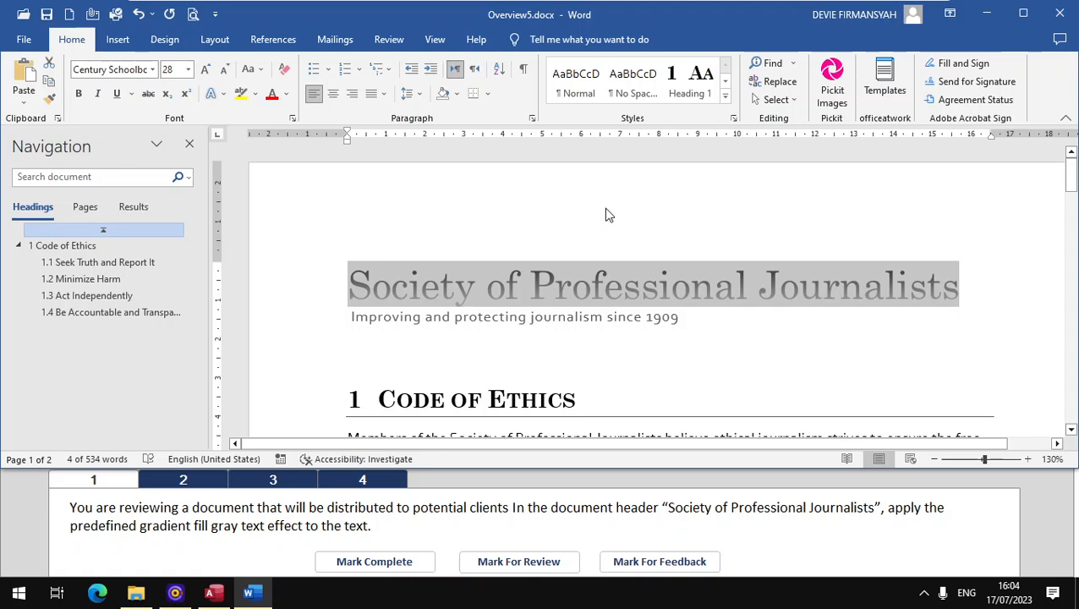
left_click(369, 562)
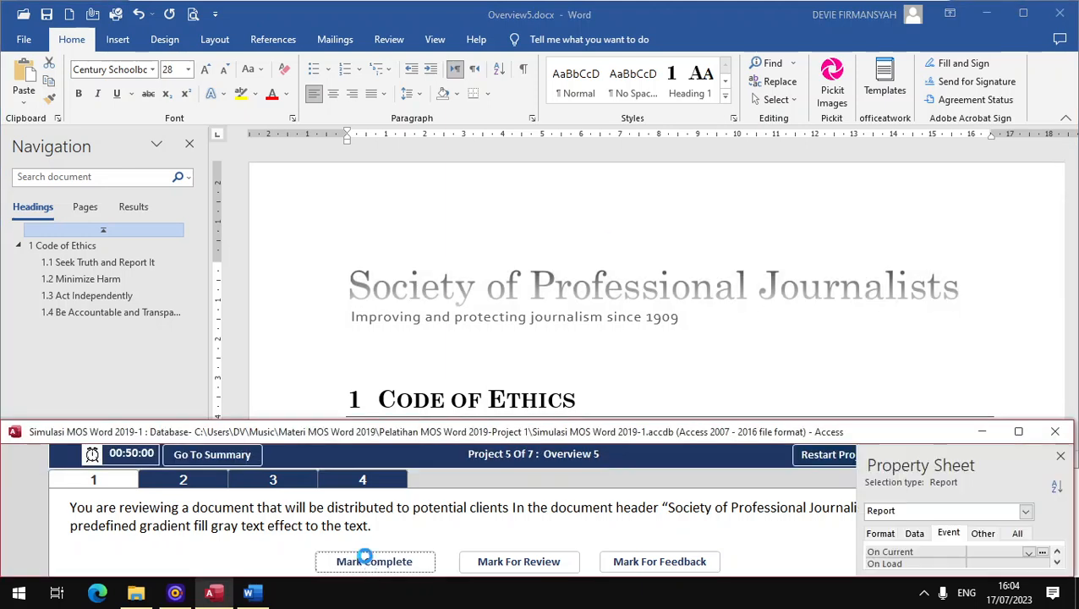
Step: For task 2, recolor the process diagram at the end of page 2 with Colorful Range - Accent Colors 5 to 6 and mark the task complete
left_click(211, 481)
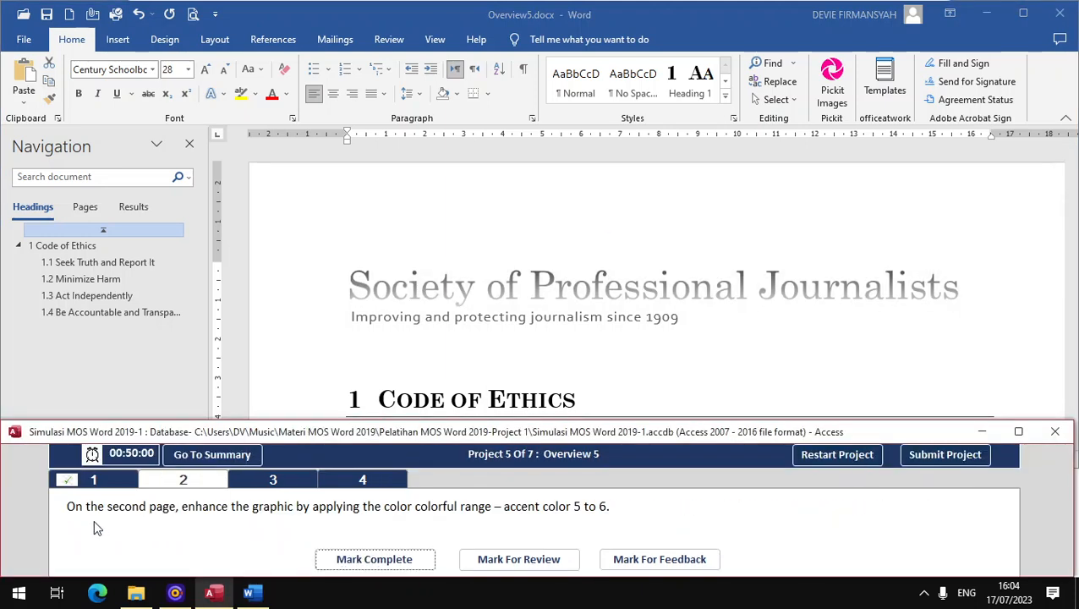
left_click(88, 208)
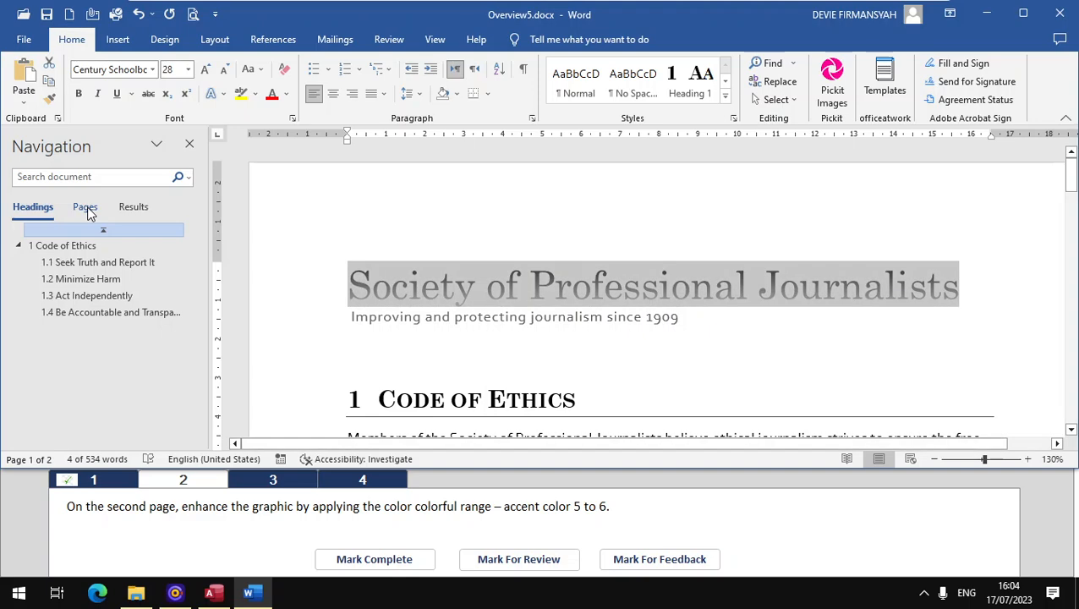
left_click(87, 208)
left_click(106, 406)
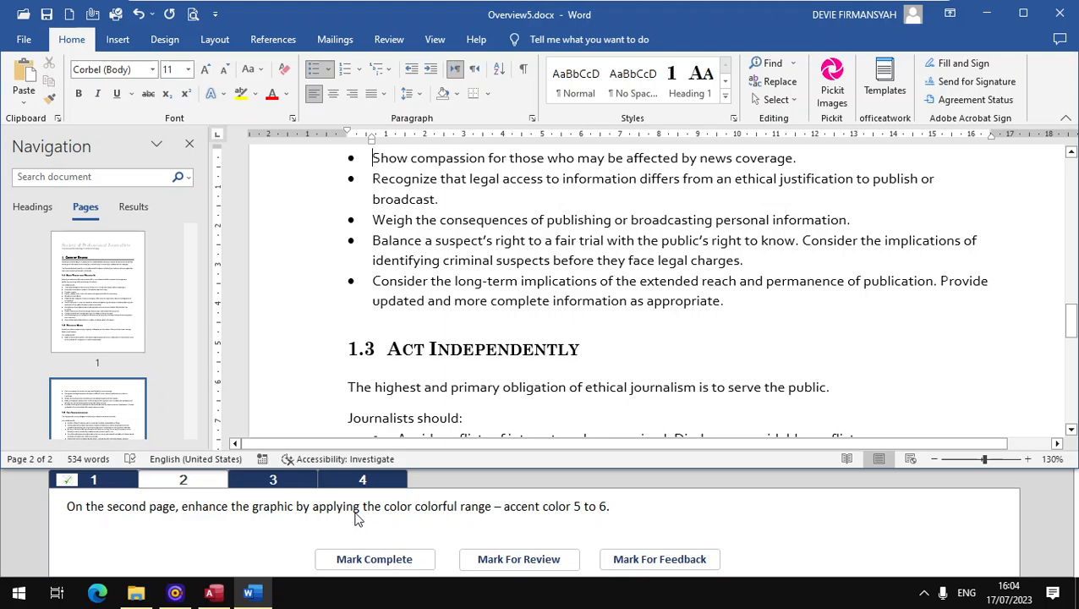
scroll(137, 366, "down", 2)
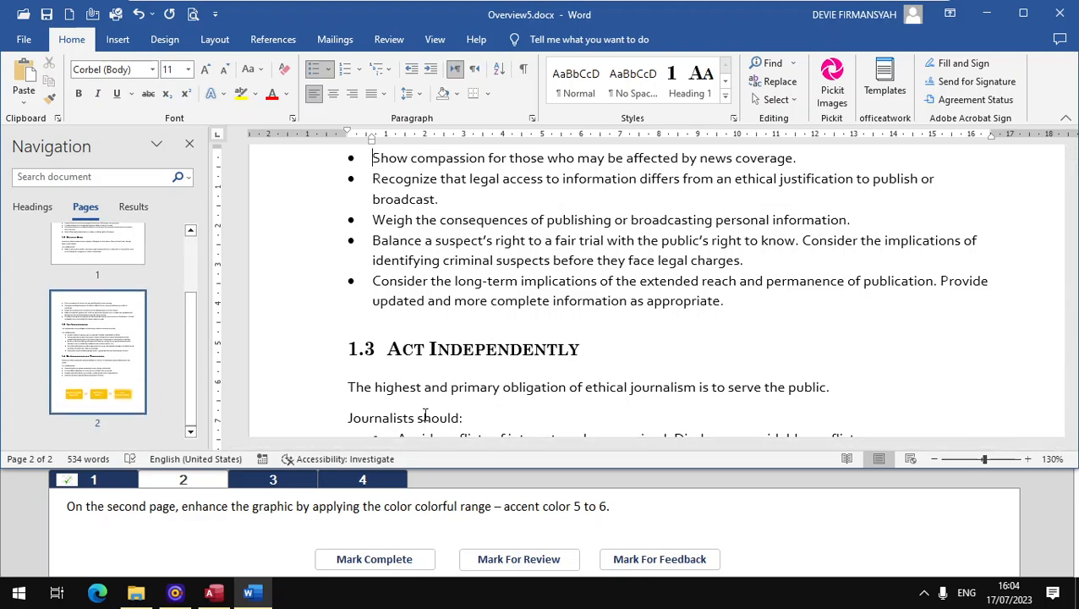
scroll(465, 393, "down", 5)
scroll(508, 369, "down", 6)
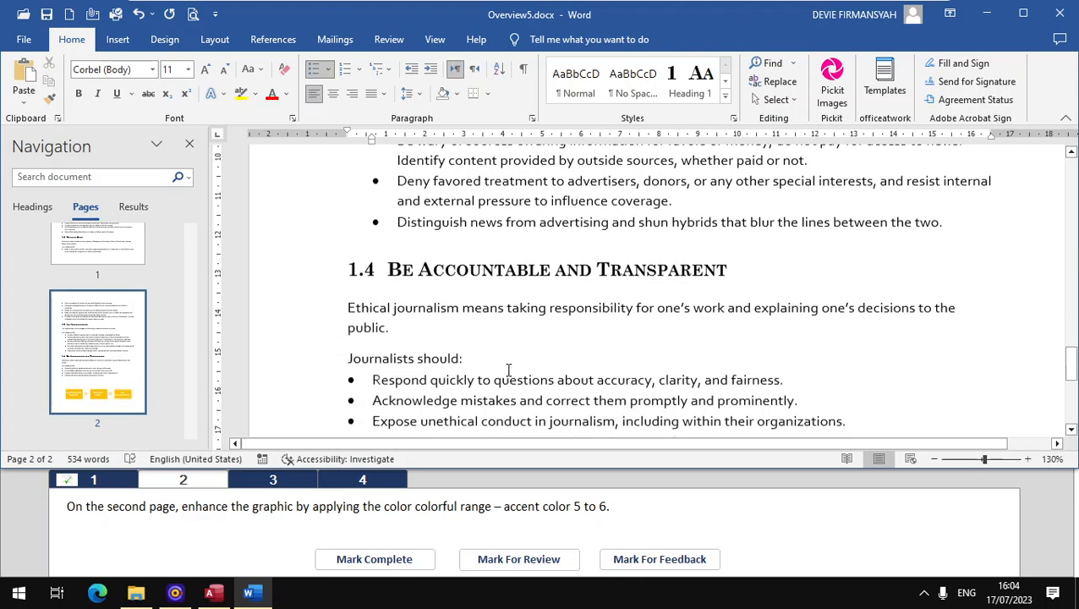
left_click(501, 332)
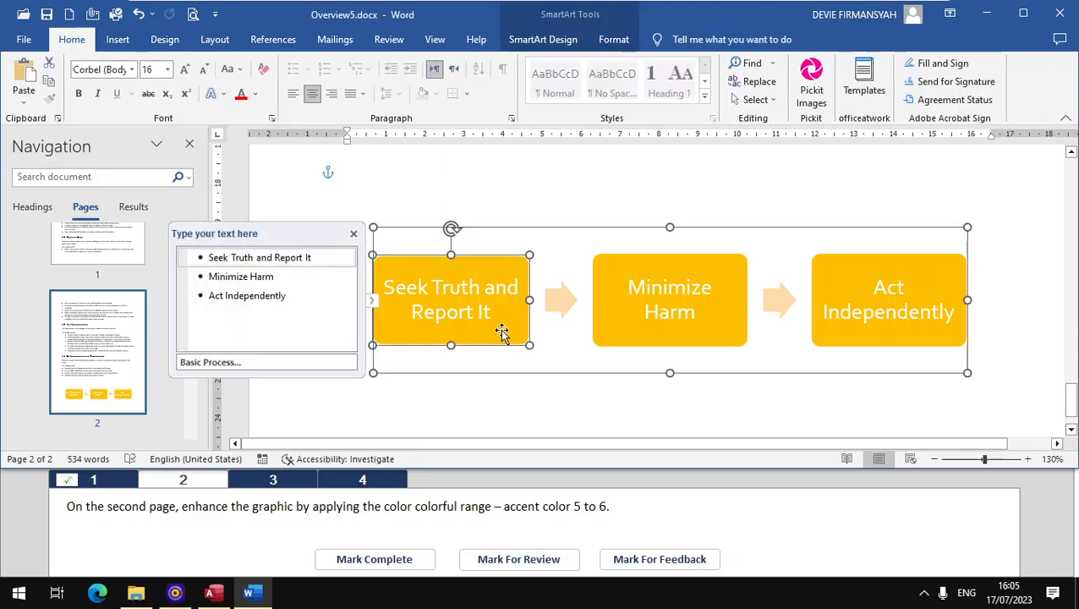
left_click(588, 229)
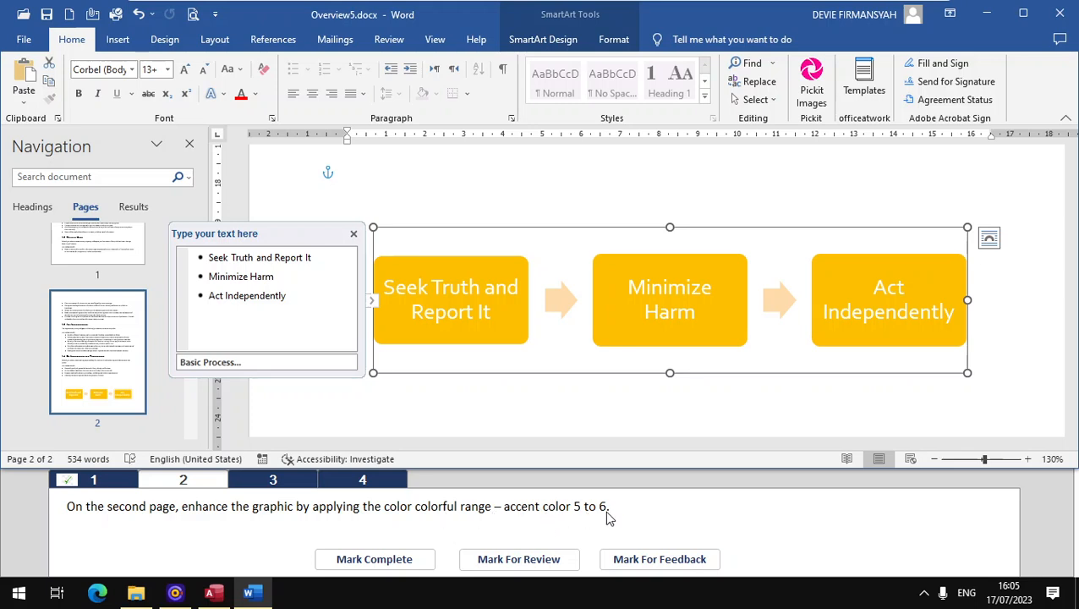
left_click(615, 42)
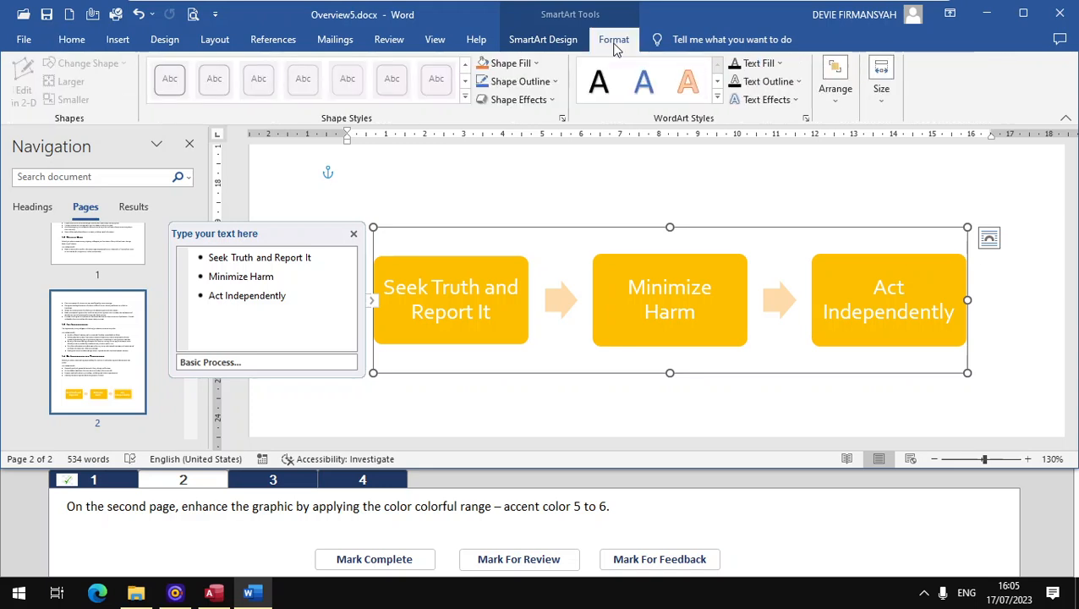
left_click(554, 42)
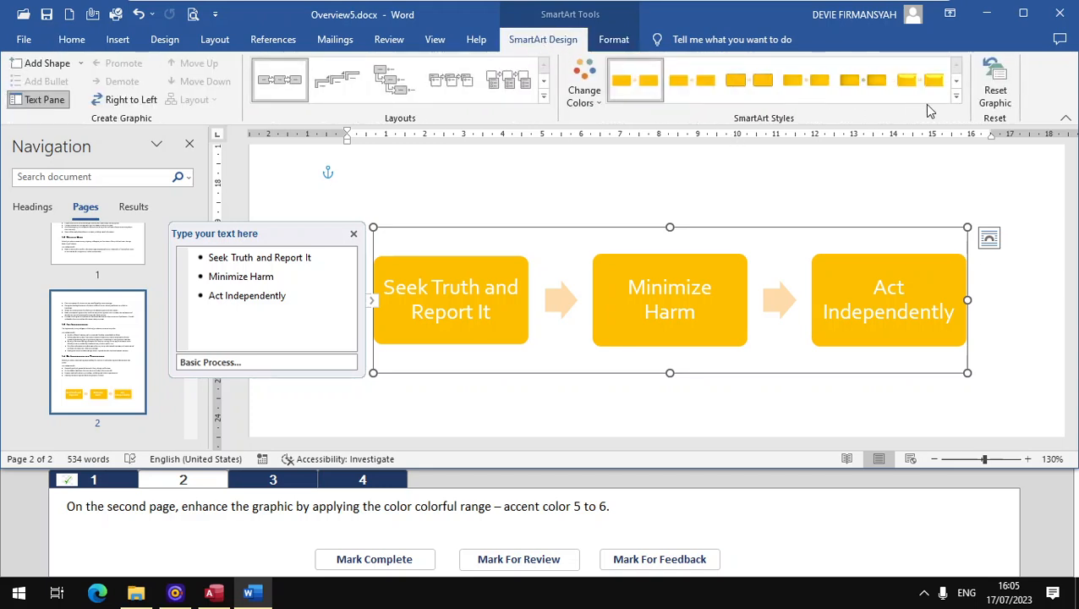
left_click(956, 96)
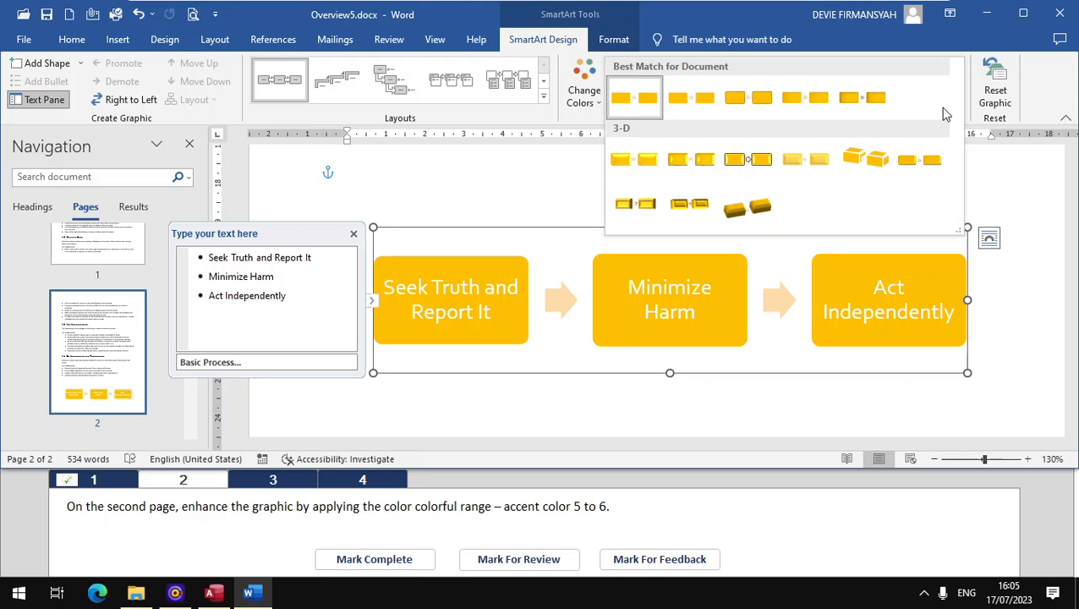
left_click(597, 105)
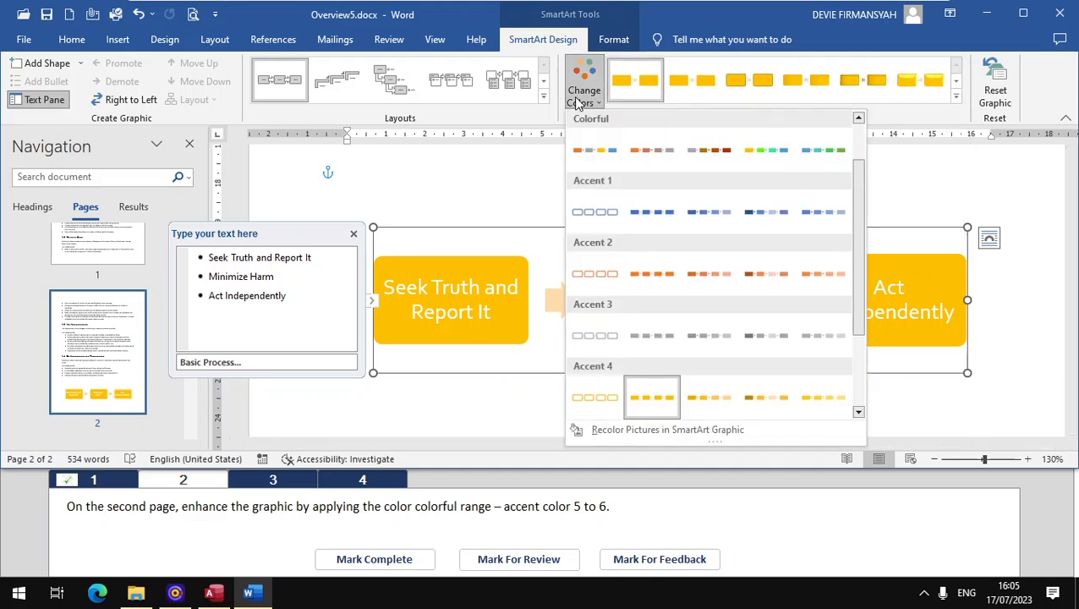
left_click(582, 102)
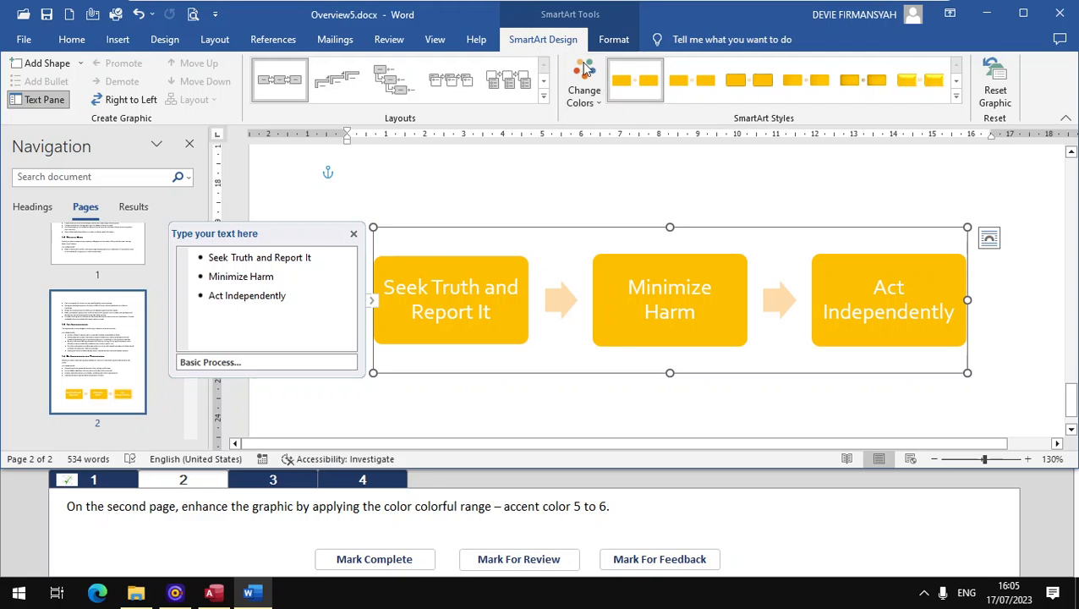
left_click(593, 103)
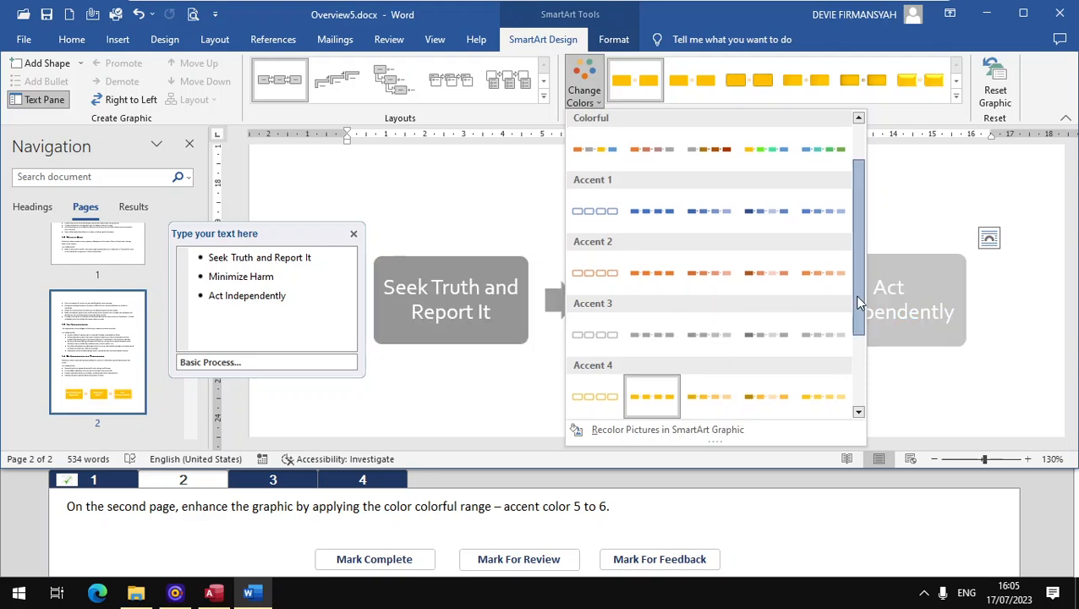
left_click_drag(859, 301, 863, 258)
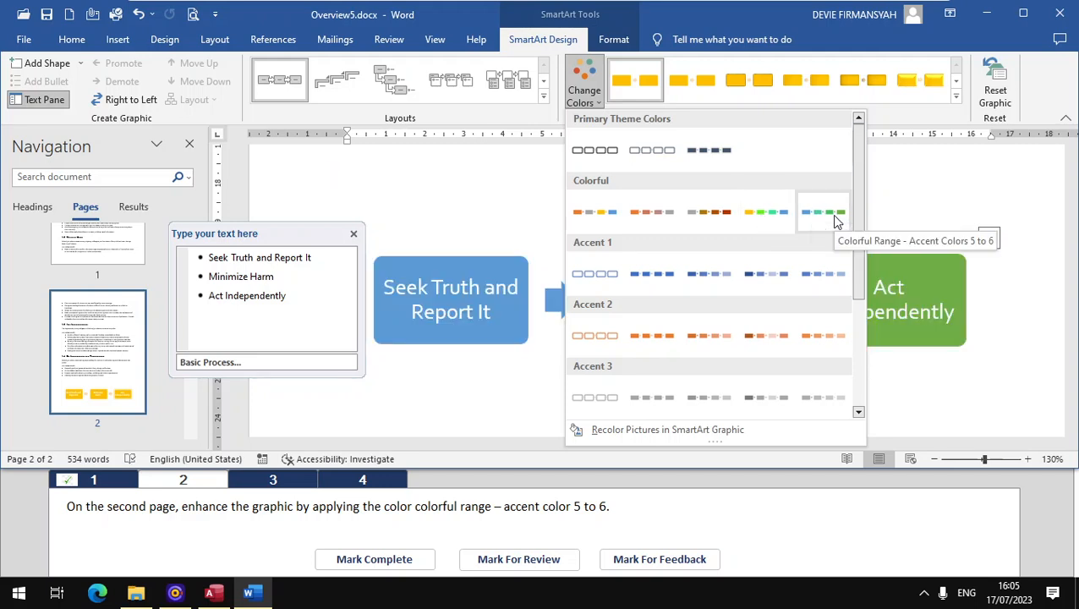
left_click(834, 218)
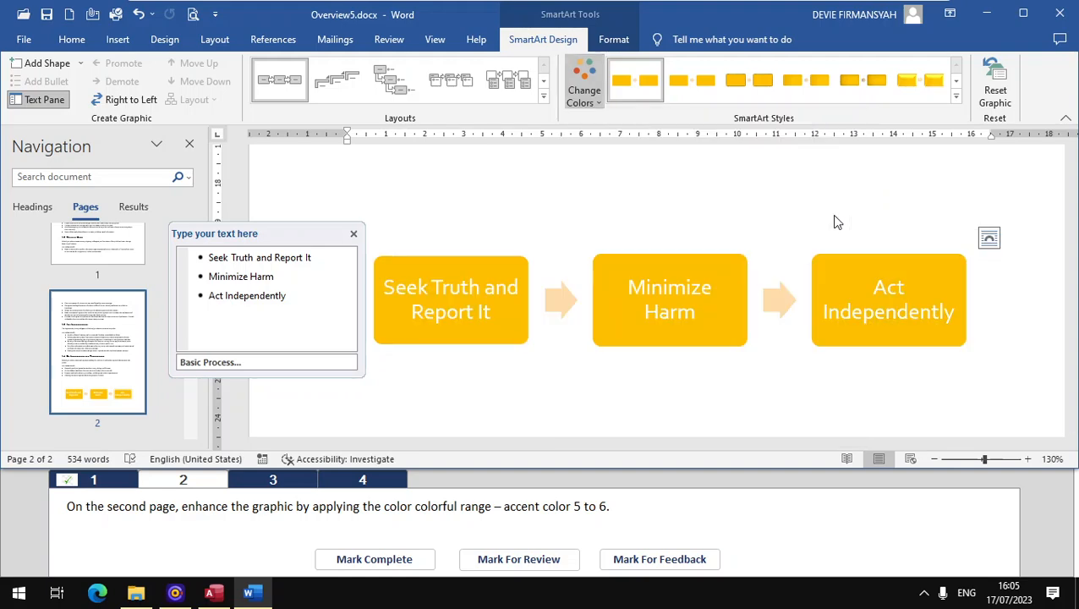
left_click(362, 560)
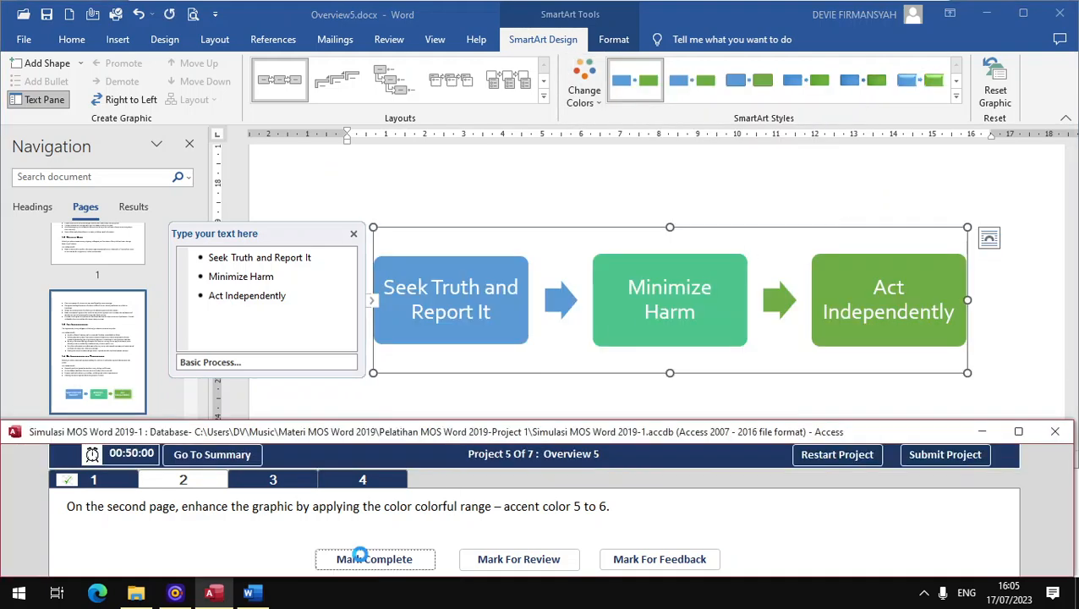
Step: Open task 3 of Project 5
left_click(283, 485)
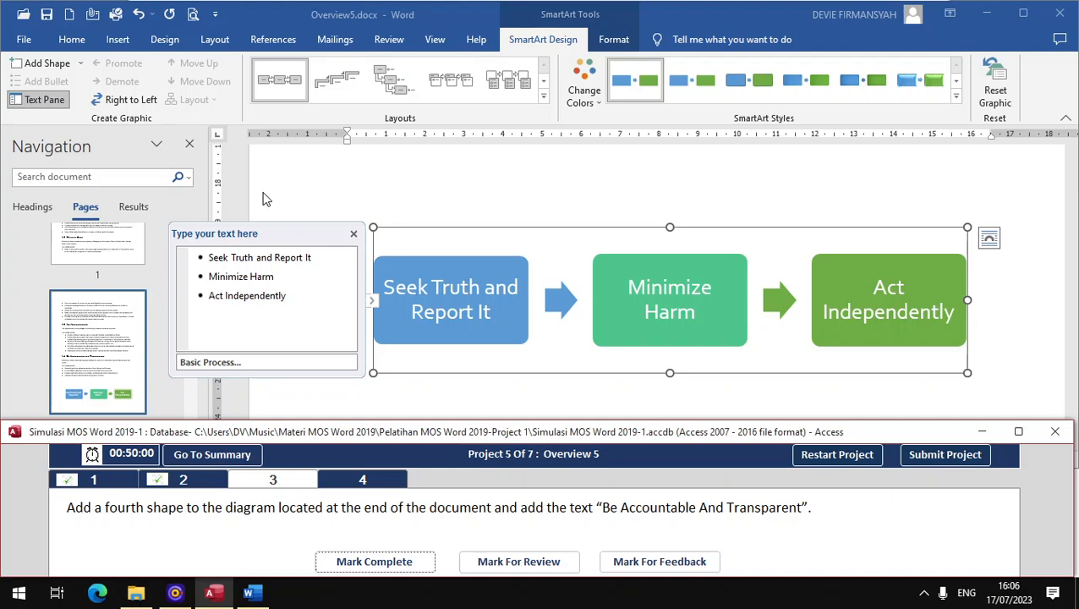
Step: Add a fourth shape after "Act Independently" in the process diagram at the end of the document
left_click(49, 101)
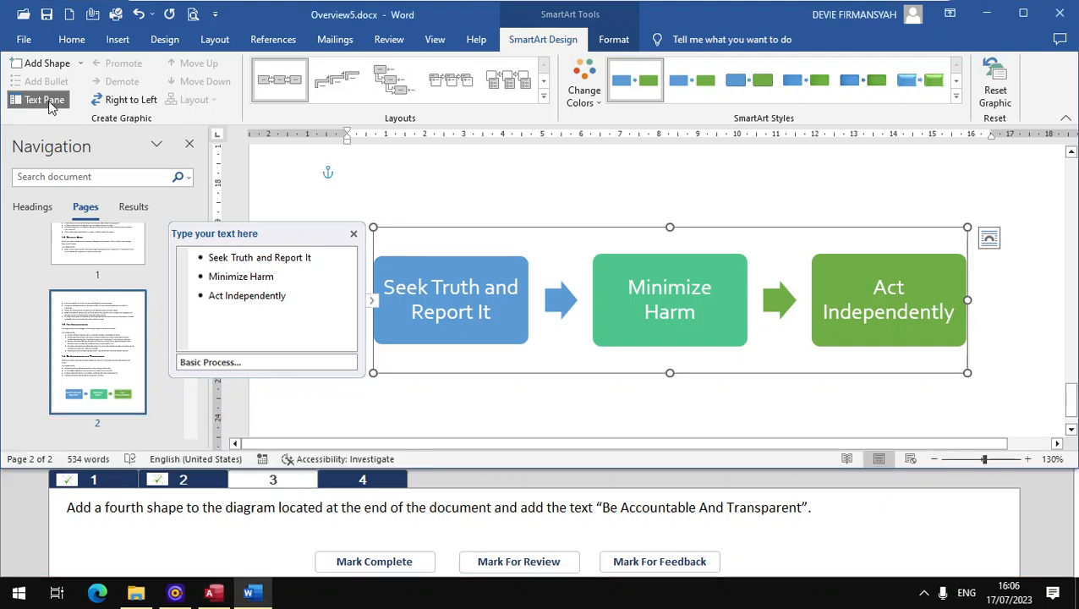
left_click(44, 100)
left_click(44, 99)
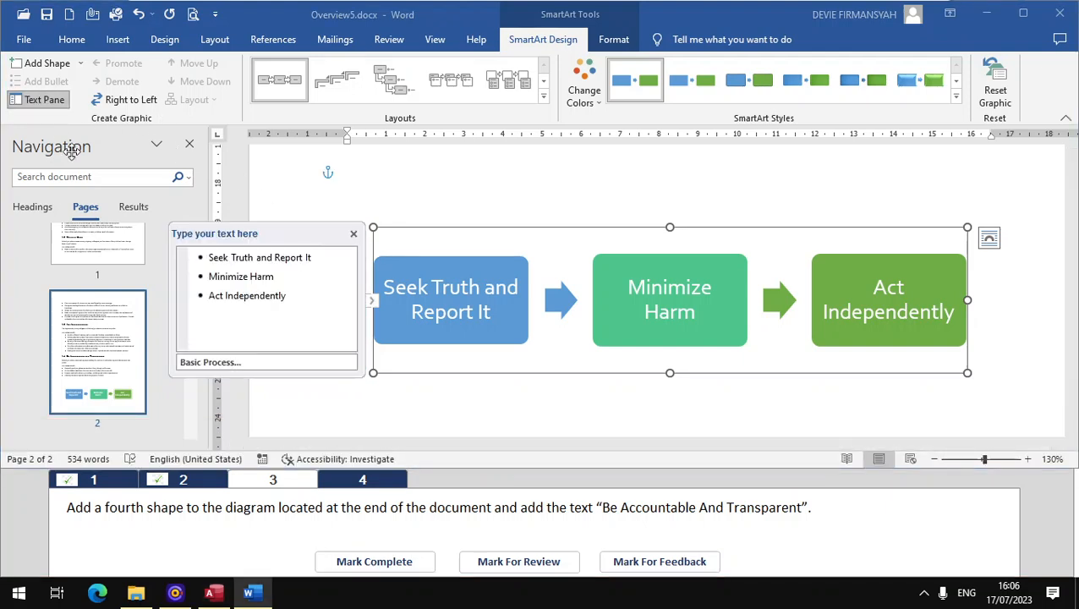
left_click(51, 65)
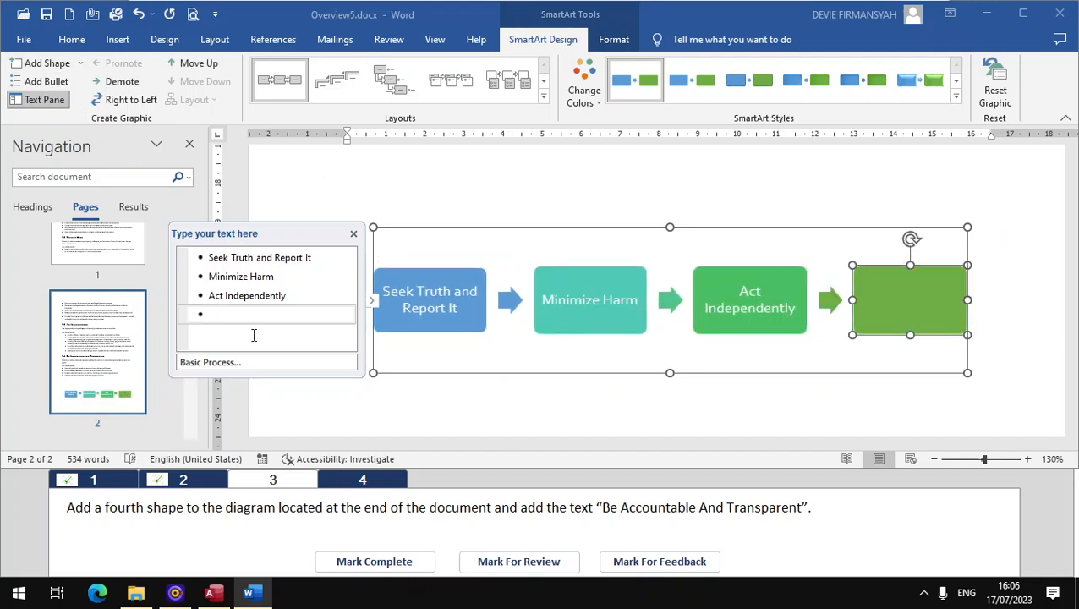
Step: Enter the text "Be Accountable And Transparent" in the diagram's fourth shape and mark task 3 complete
left_click(256, 316)
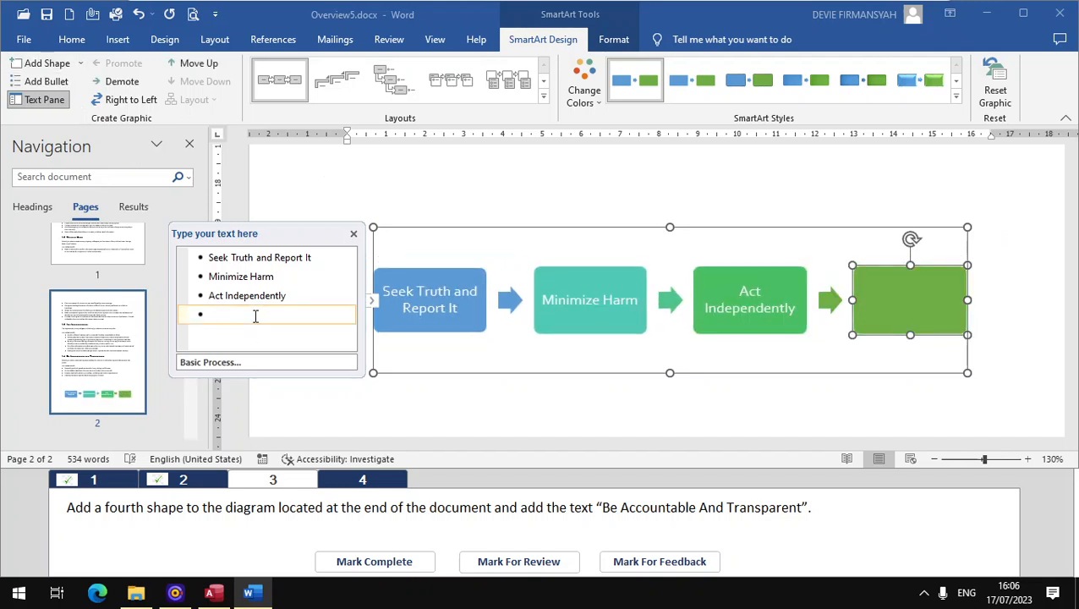
type("Be")
type("Account")
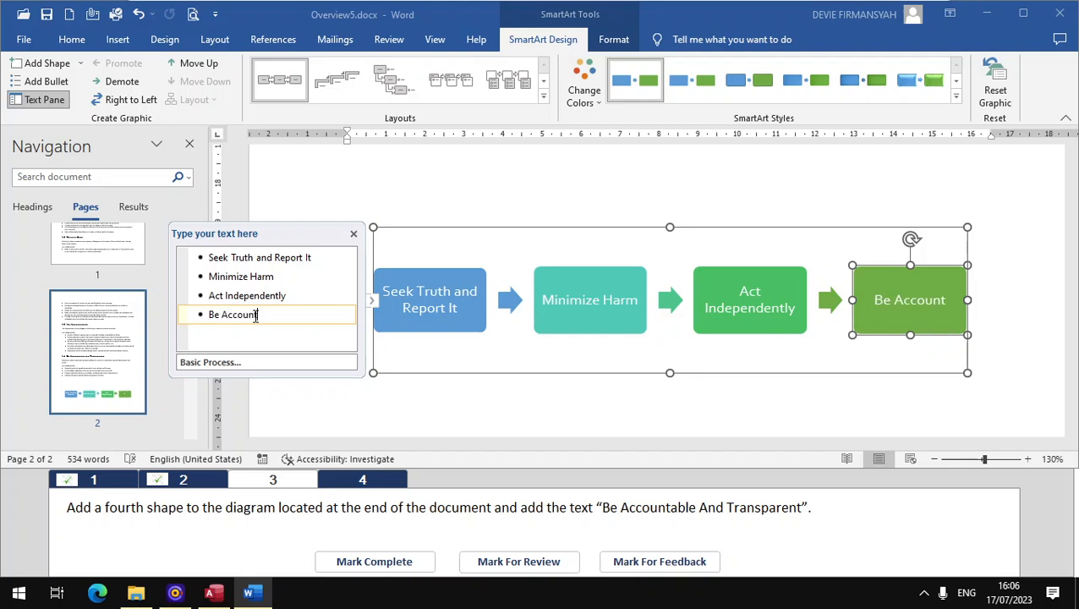
type("able")
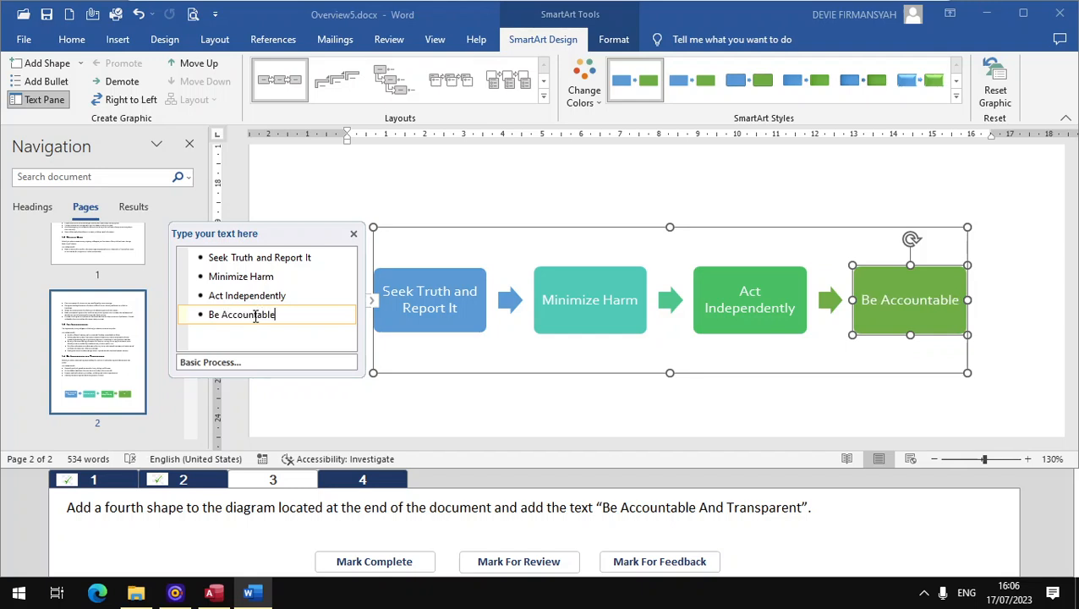
type(" And")
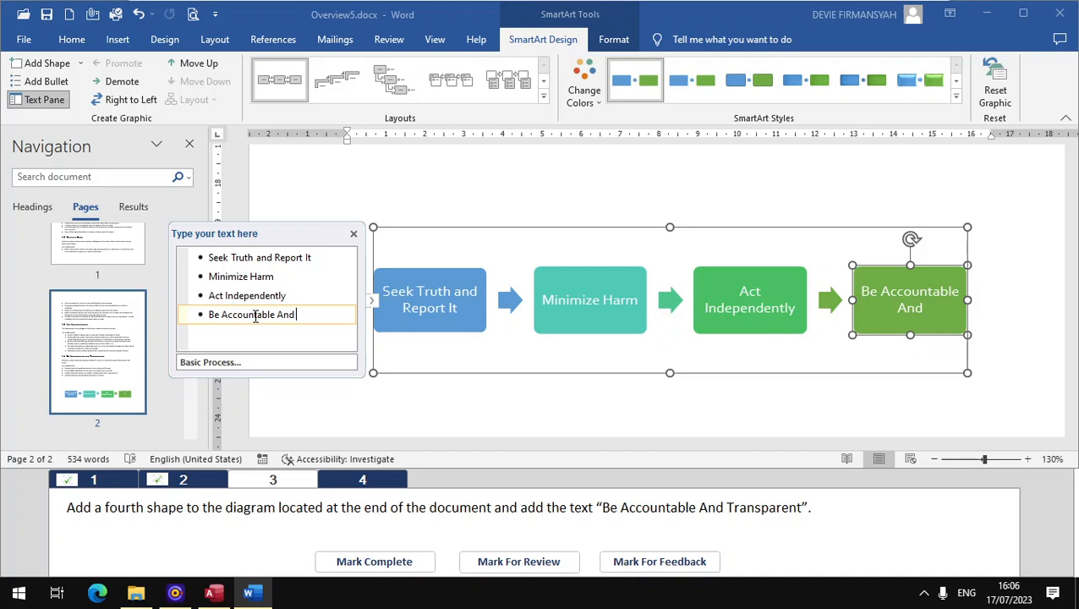
type(" Transparent")
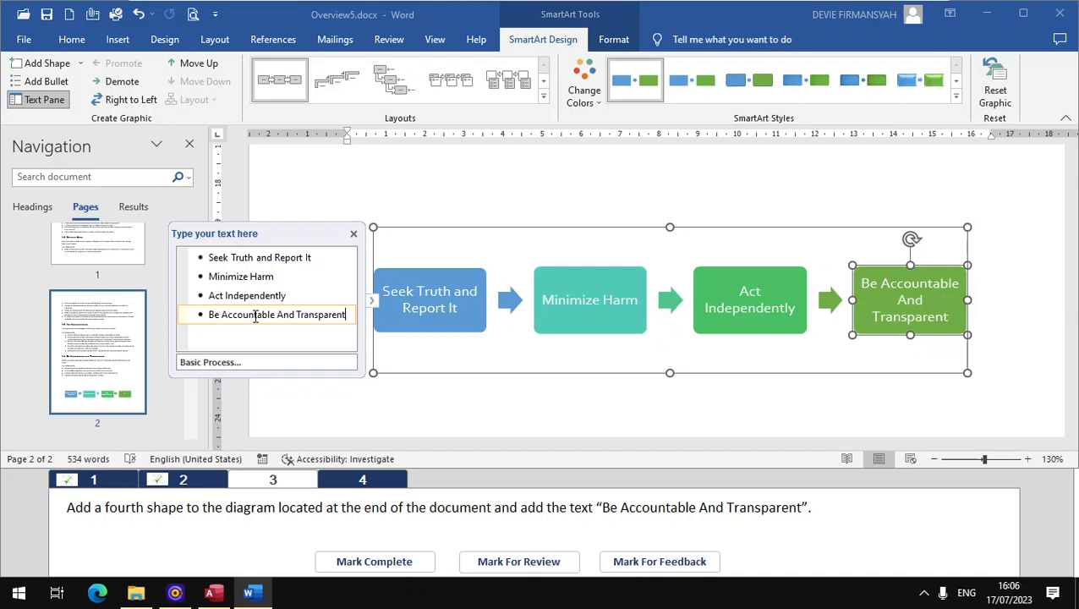
key("Return")
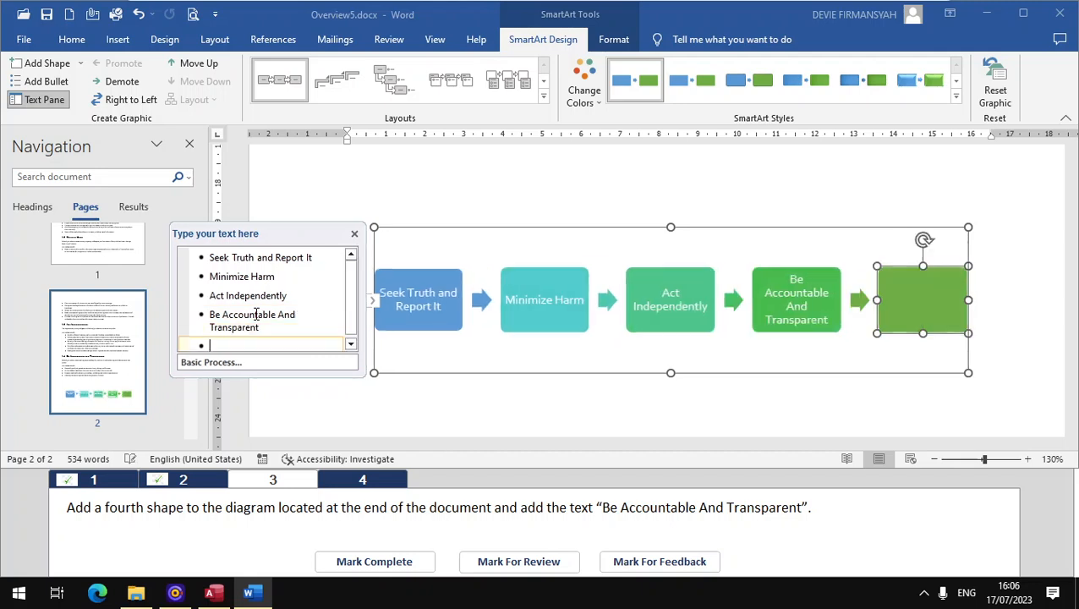
key("BackSpace")
left_click(355, 562)
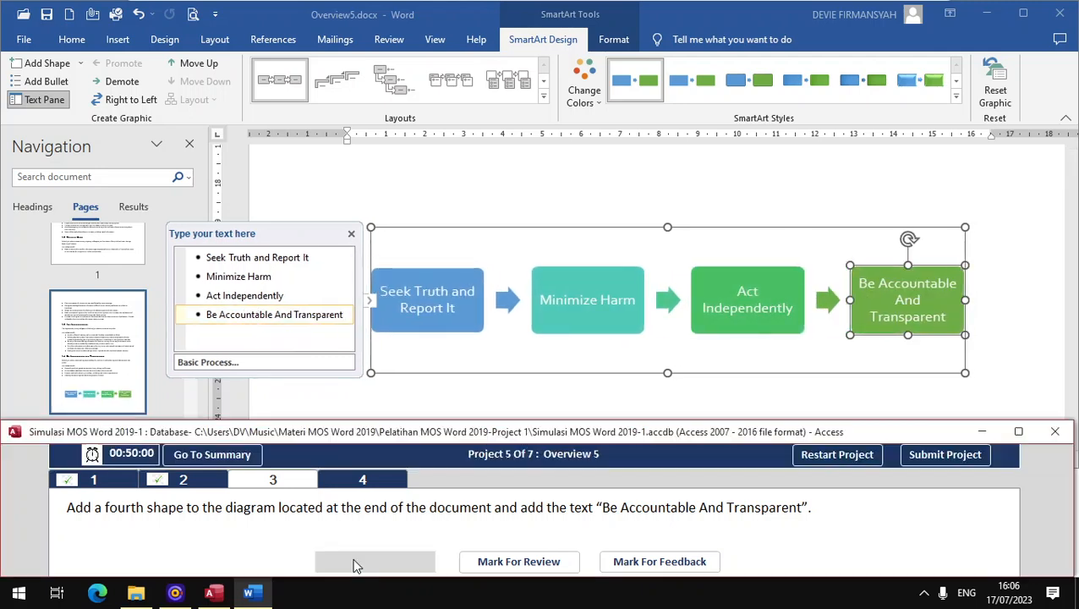
Step: Open task 4 and start defining a new bullet for the four-item list in section 1.4 Be Accountable and Transparent
left_click(351, 481)
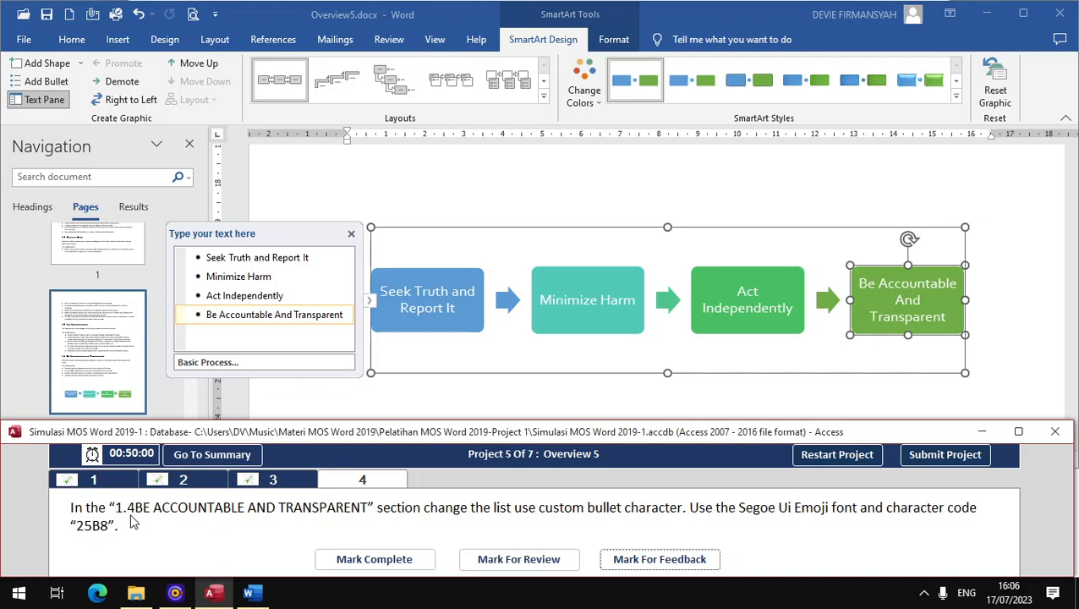
left_click(52, 222)
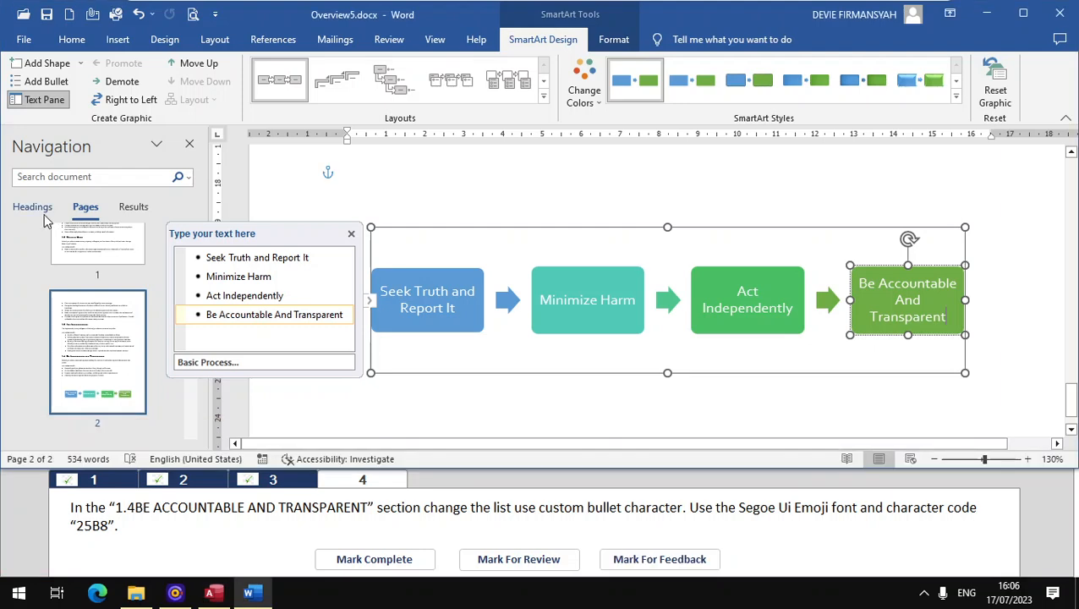
left_click(34, 207)
left_click(63, 312)
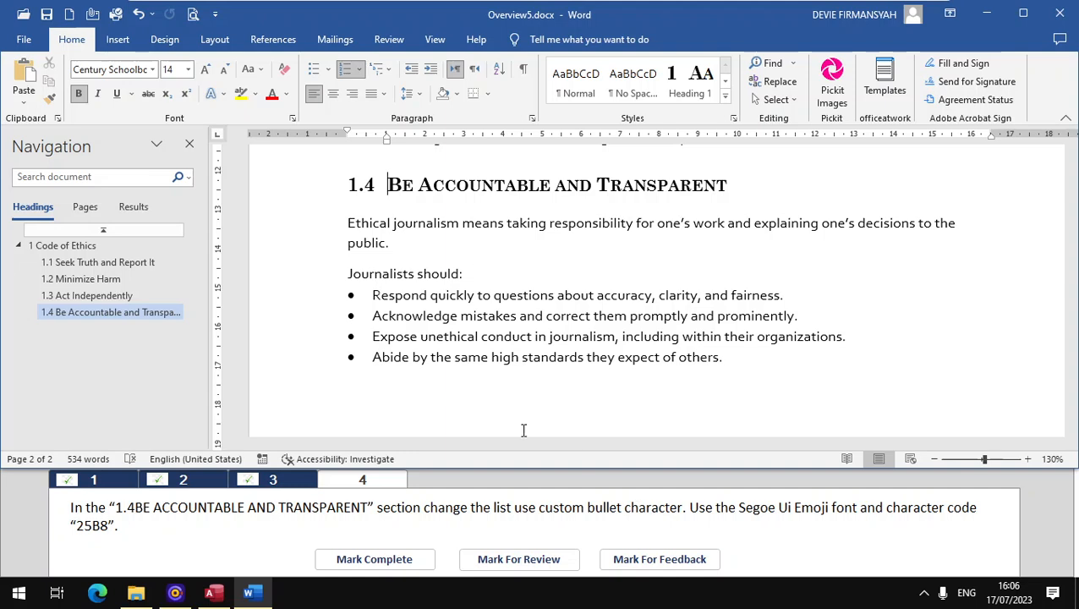
left_click_drag(372, 295, 723, 362)
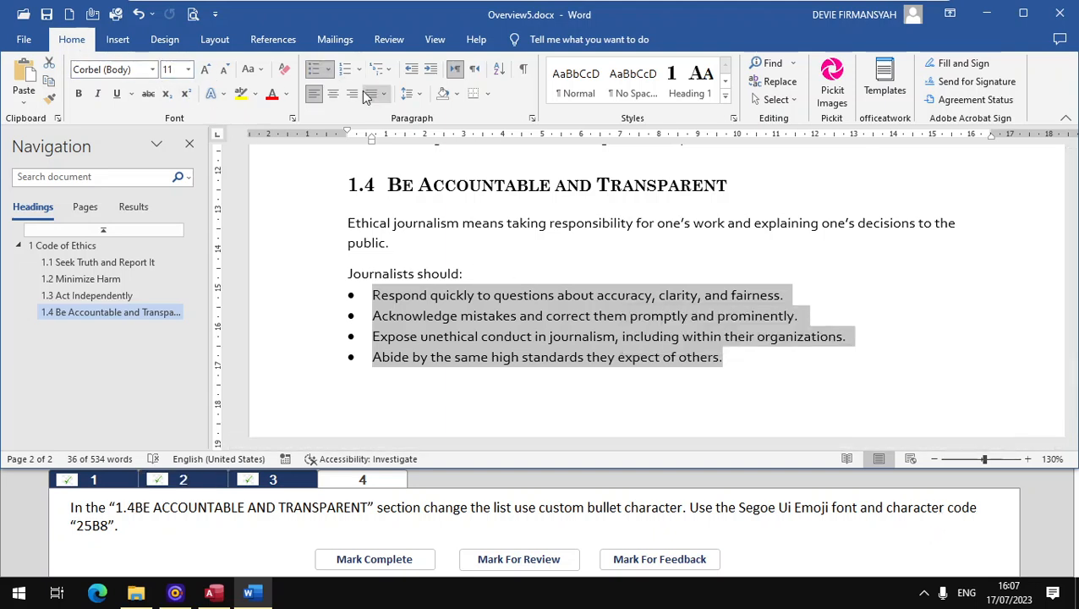
left_click(331, 70)
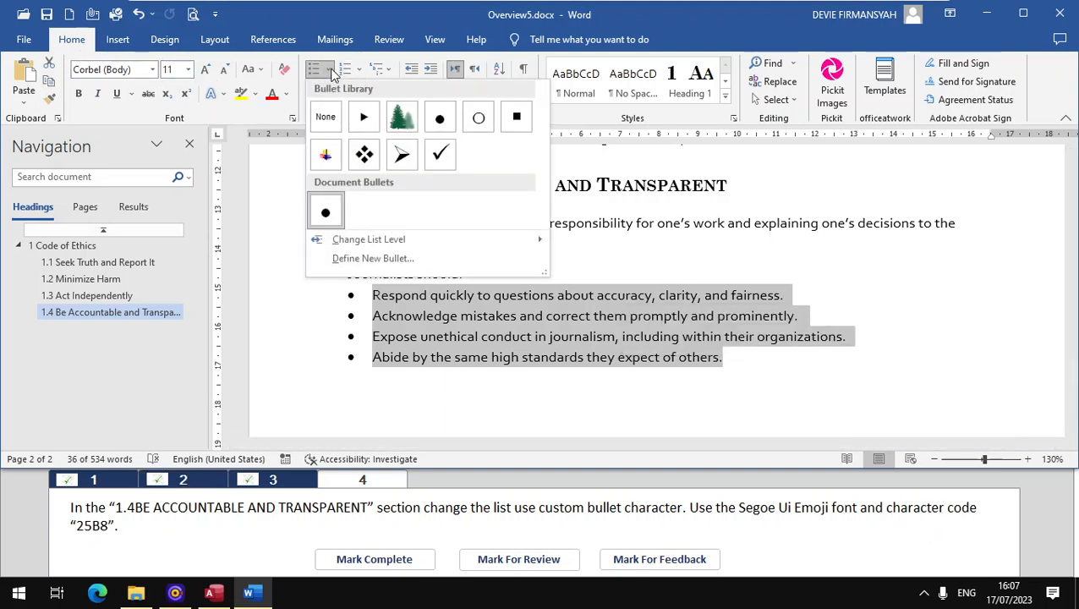
left_click(401, 256)
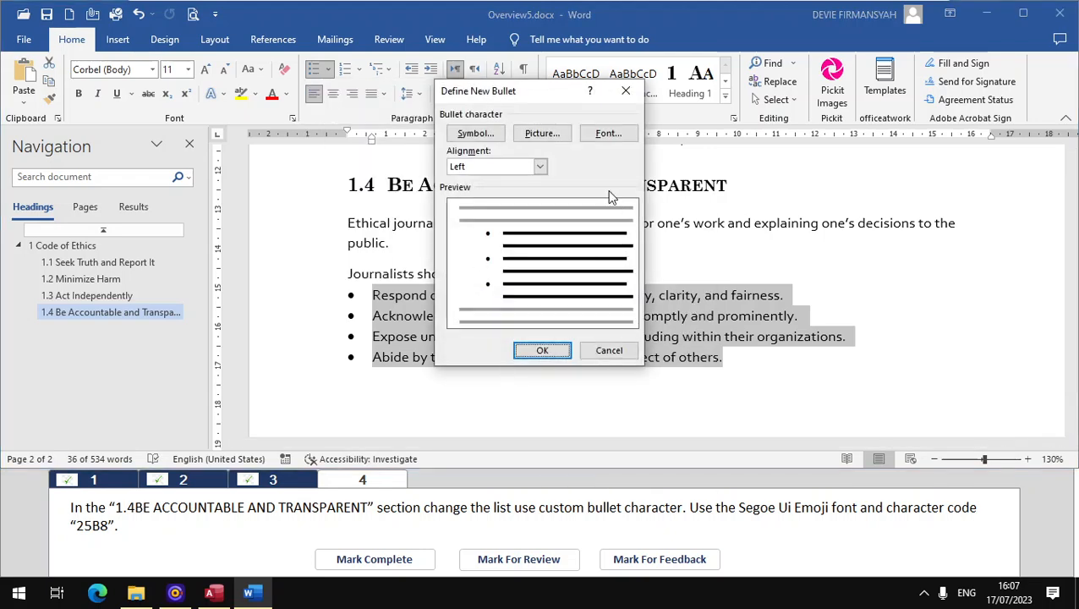
left_click(603, 133)
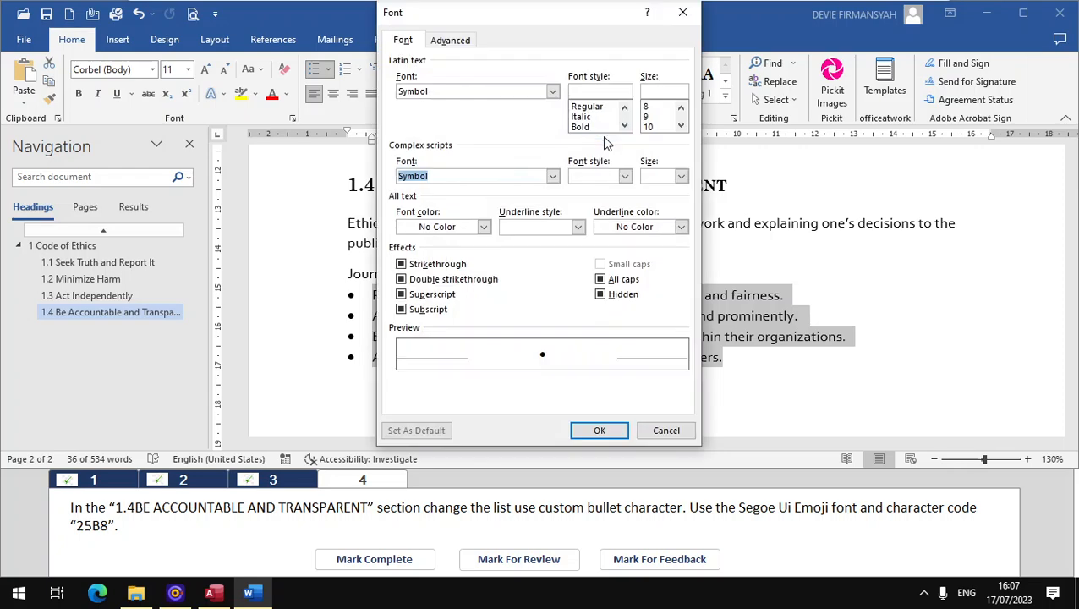
left_click(683, 12)
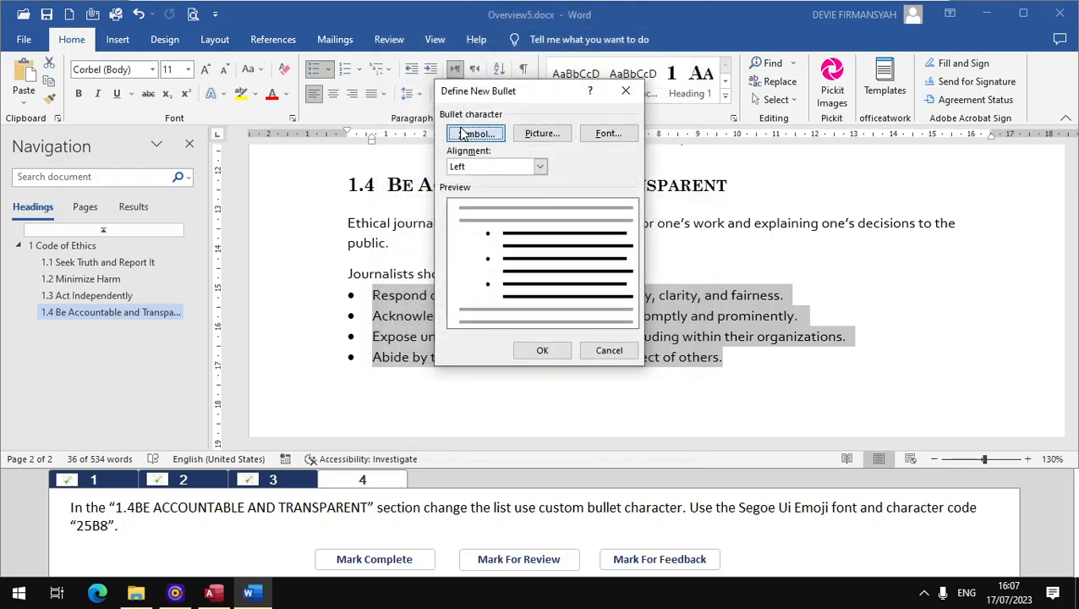
left_click(464, 135)
left_click(728, 81)
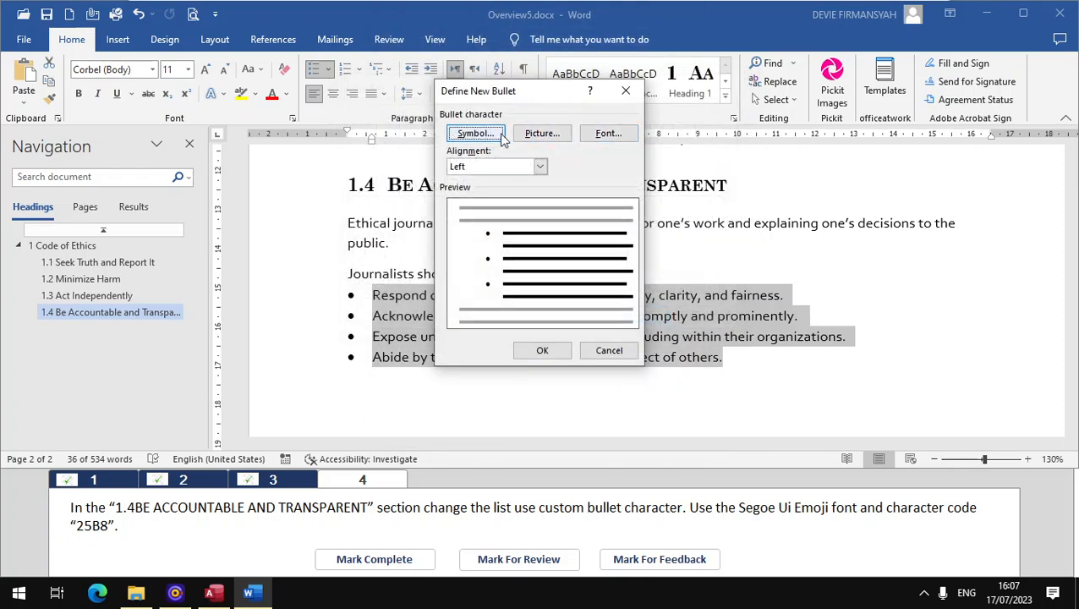
Step: Choose Segoe UI Emoji as the symbol font for the new bullet character
left_click(498, 138)
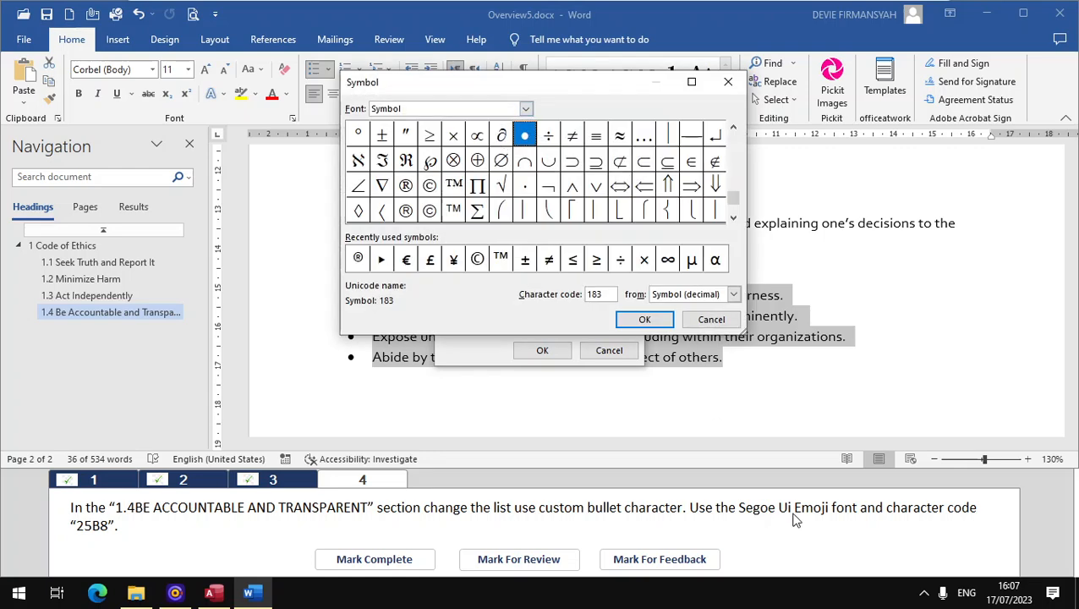
left_click(526, 108)
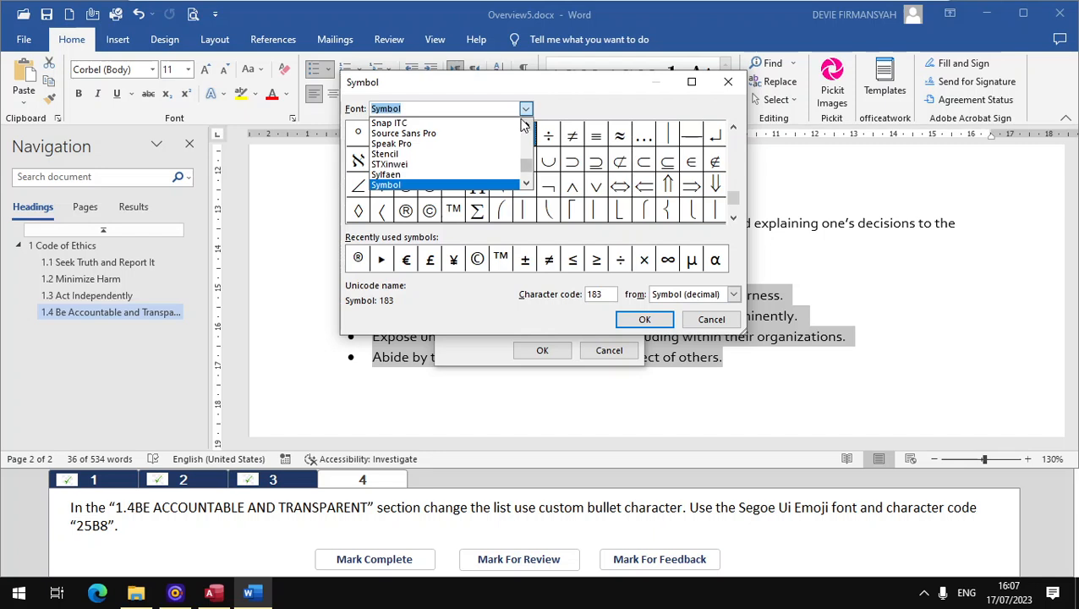
type("seg")
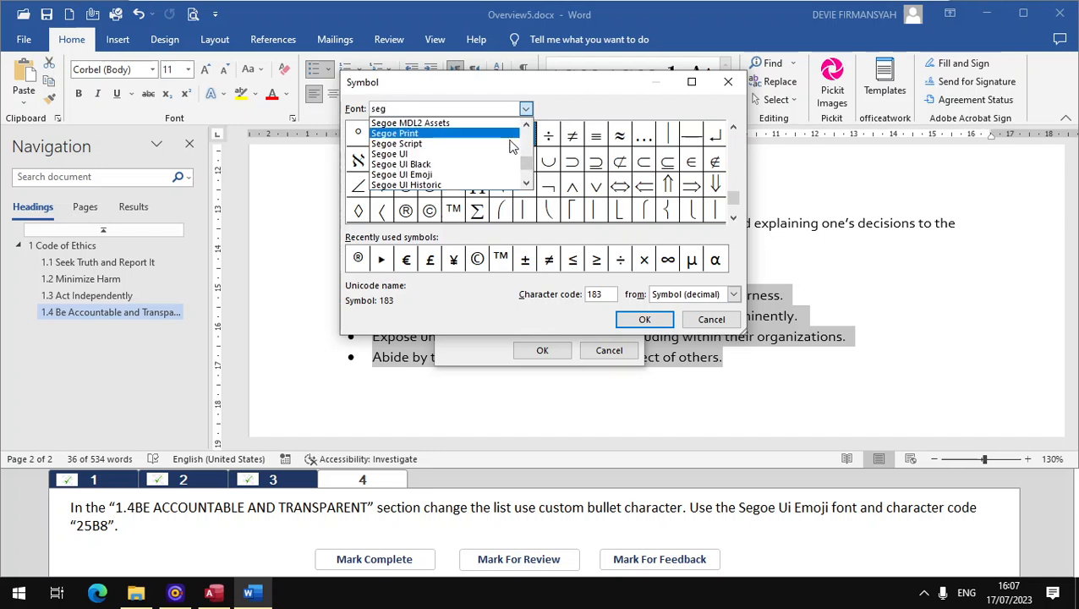
left_click(474, 176)
left_click(475, 180)
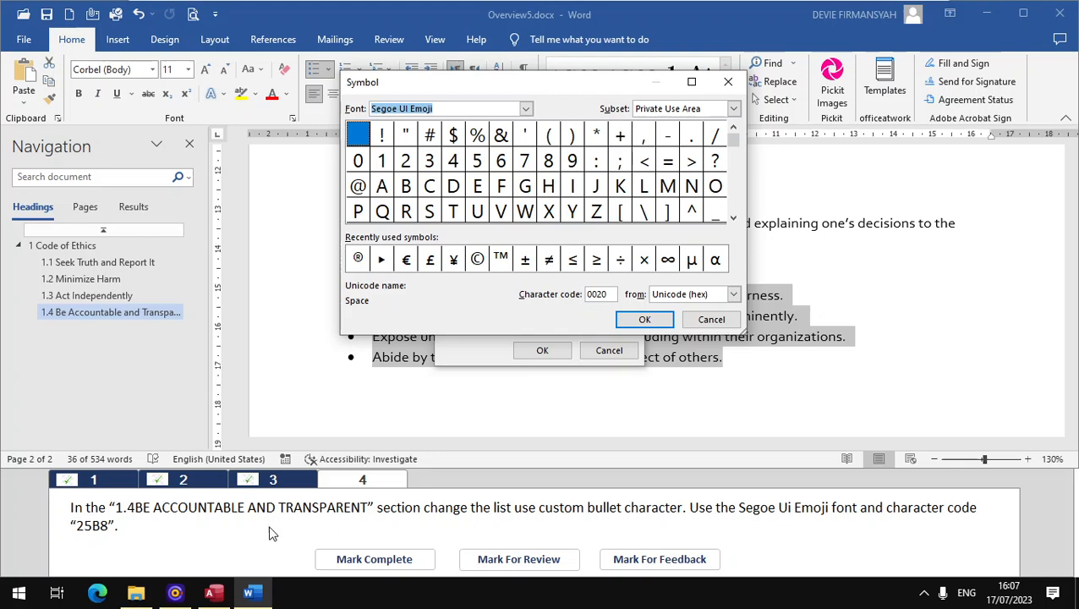
Step: Apply the symbol with character code 25B8 as the list's bullet and mark task 4 complete
double_click(604, 291)
type("25")
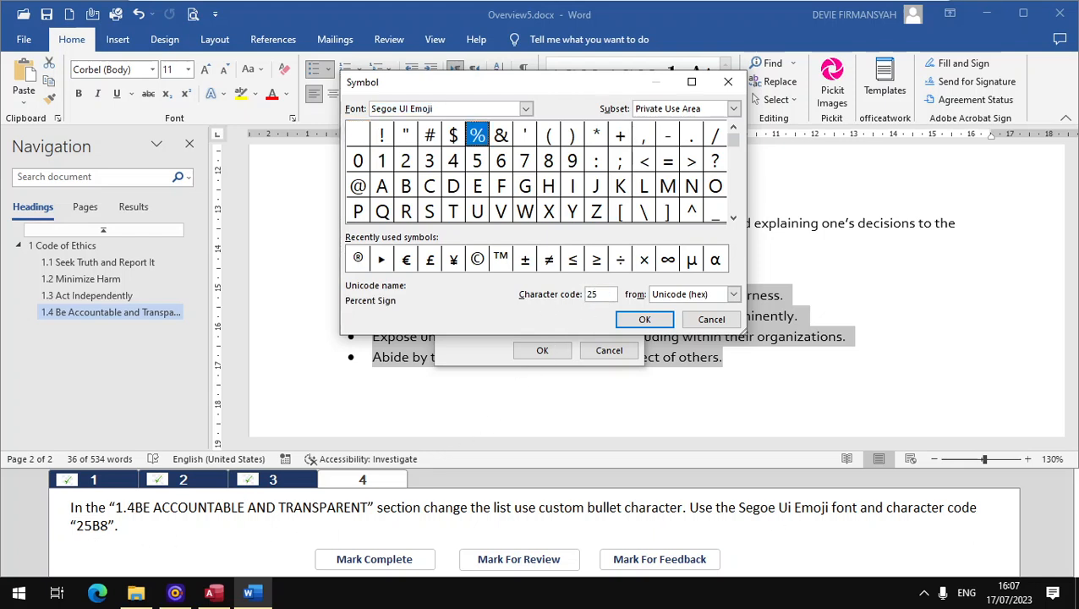
type("B8")
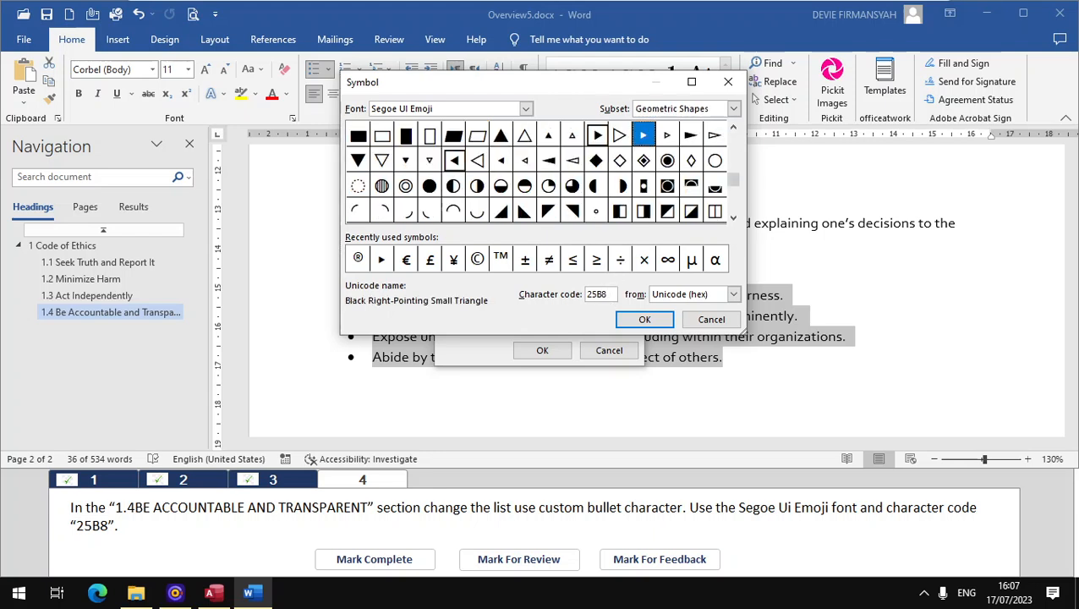
left_click(645, 320)
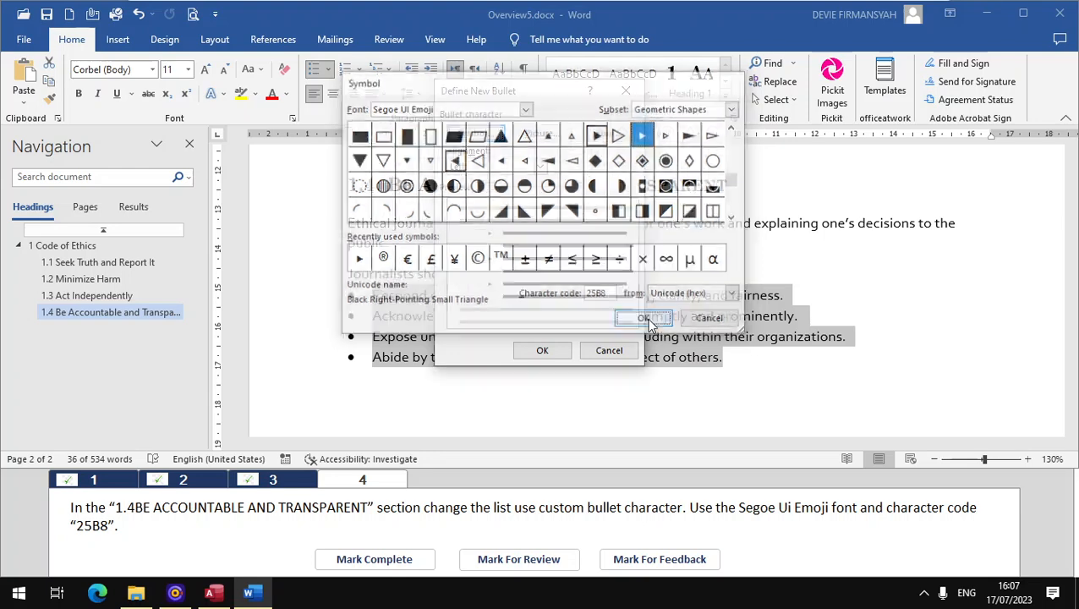
left_click(542, 350)
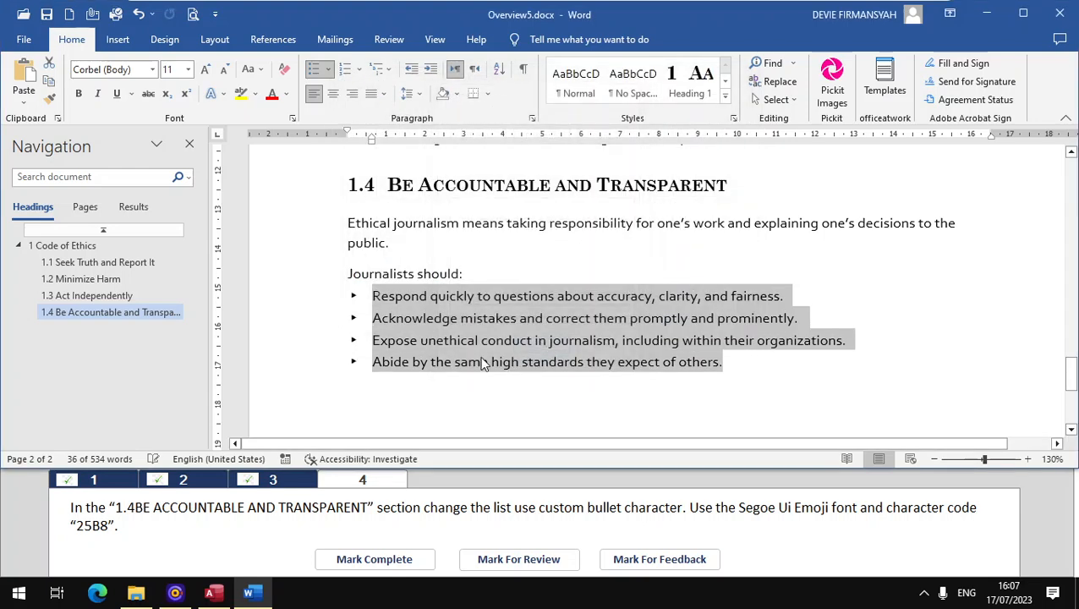
left_click(379, 555)
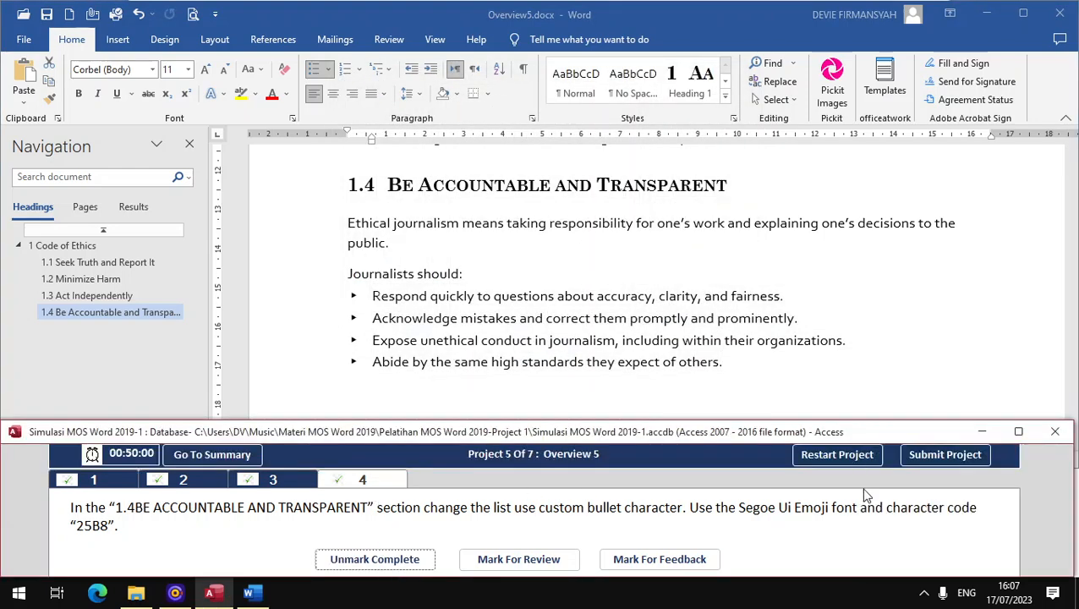
Step: Submit Project 5 and set Overview6.docx to always show paragraph marks on the screen
left_click(940, 457)
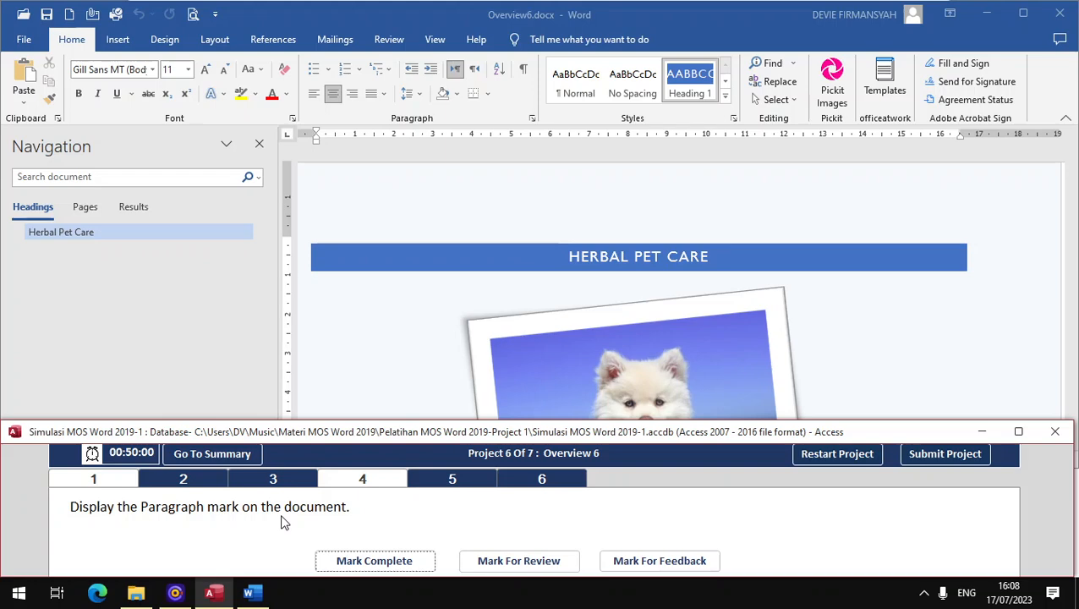
left_click(21, 40)
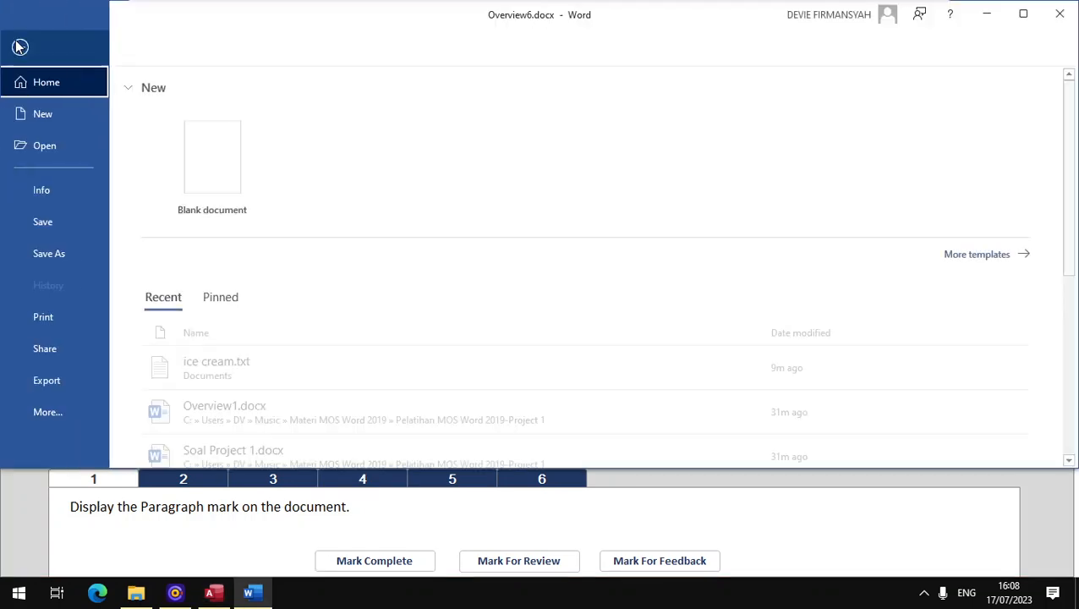
left_click(73, 199)
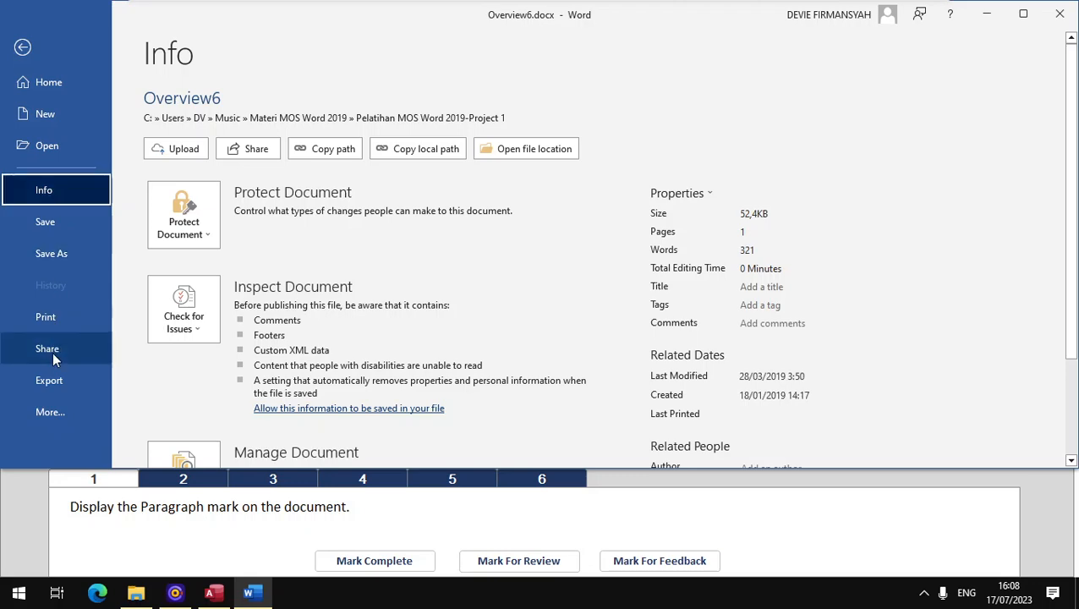
left_click(57, 423)
left_click(160, 519)
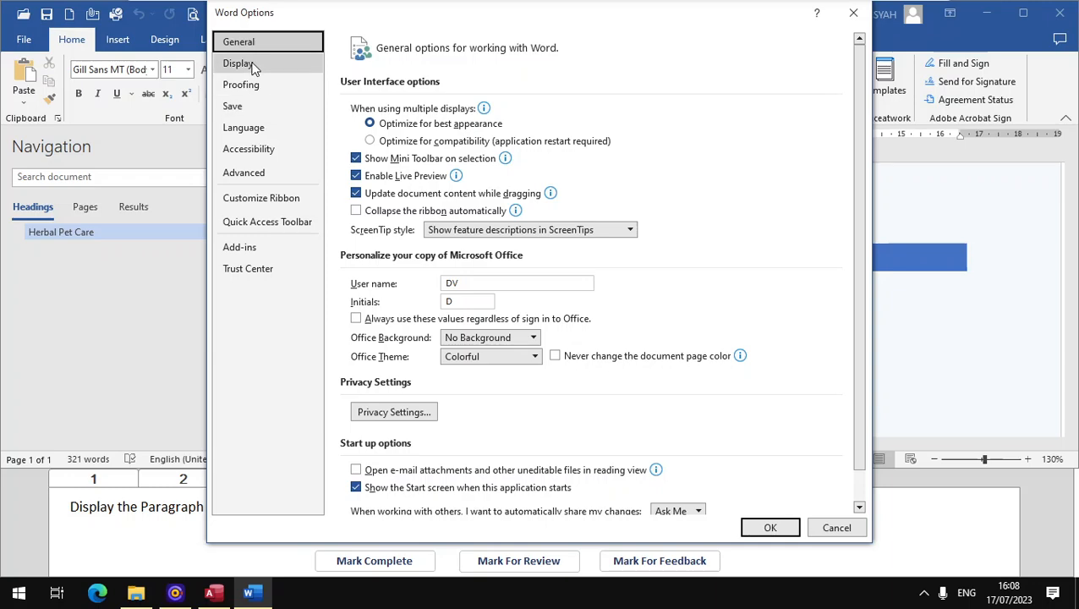
left_click(246, 64)
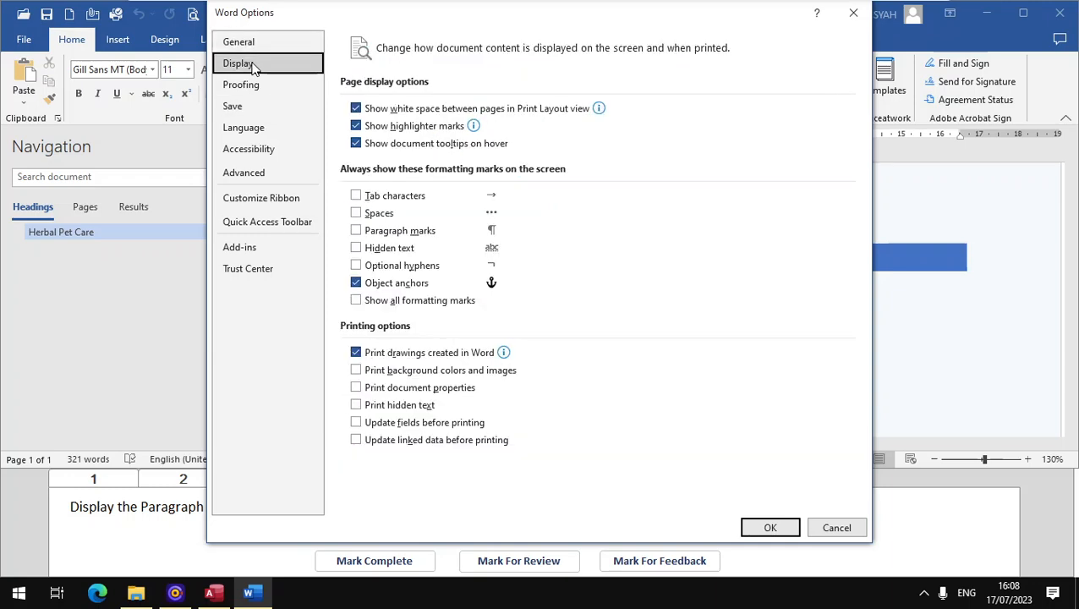
left_click(357, 232)
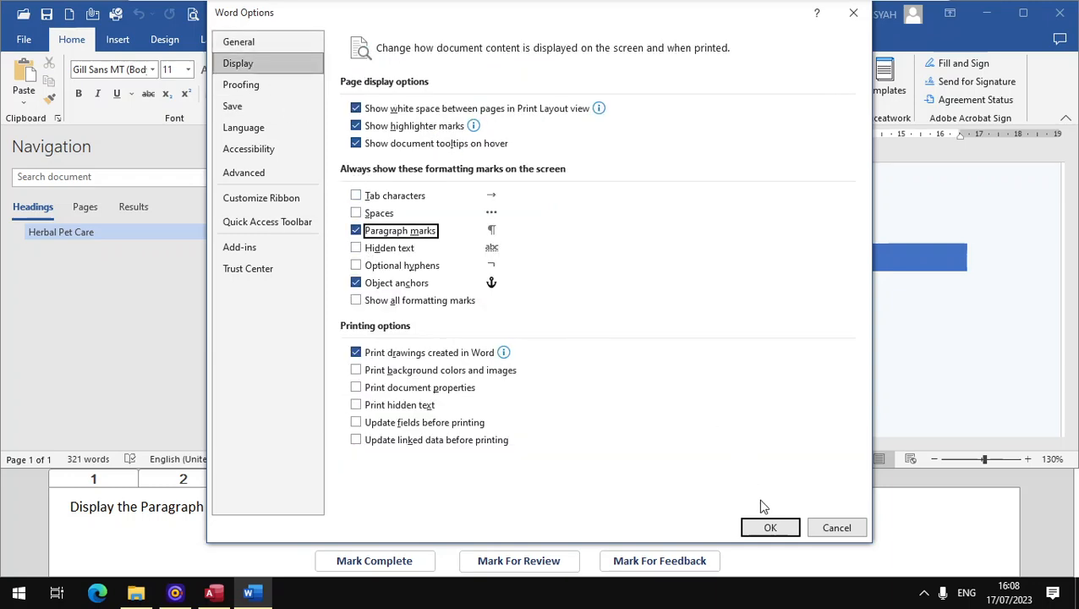
left_click(772, 526)
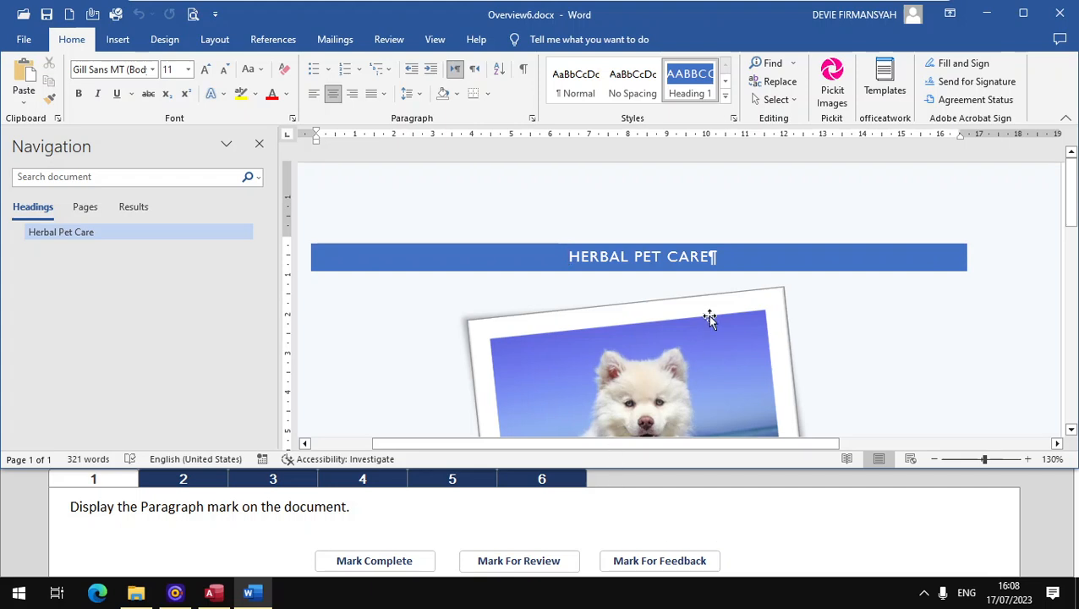
Step: Mark task 1 complete, open task 2 and run the Document Inspector on Overview6.docx with its default content checks
left_click(374, 560)
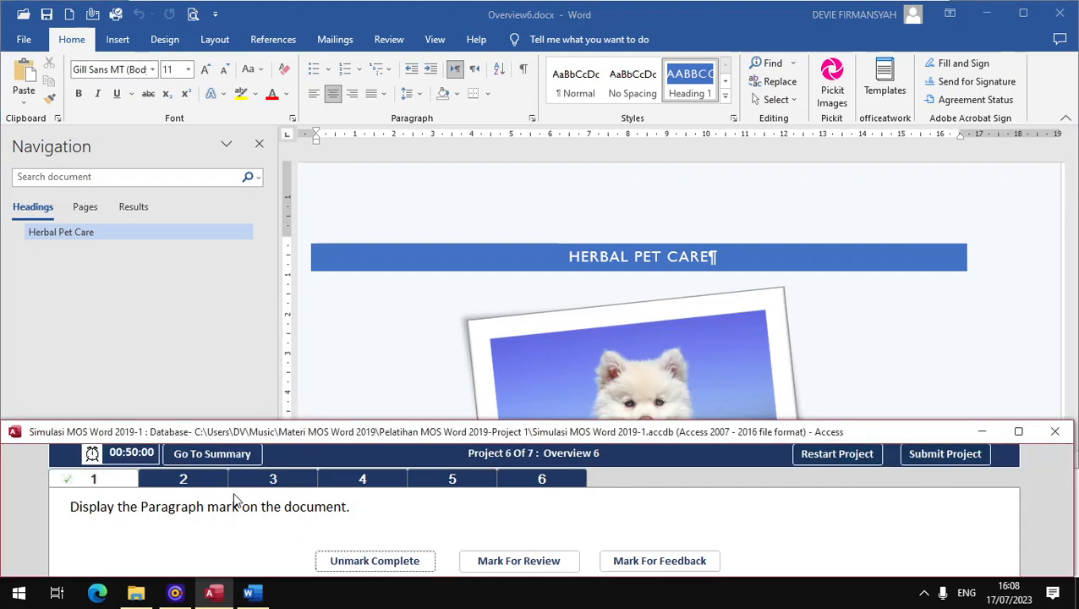
left_click(192, 481)
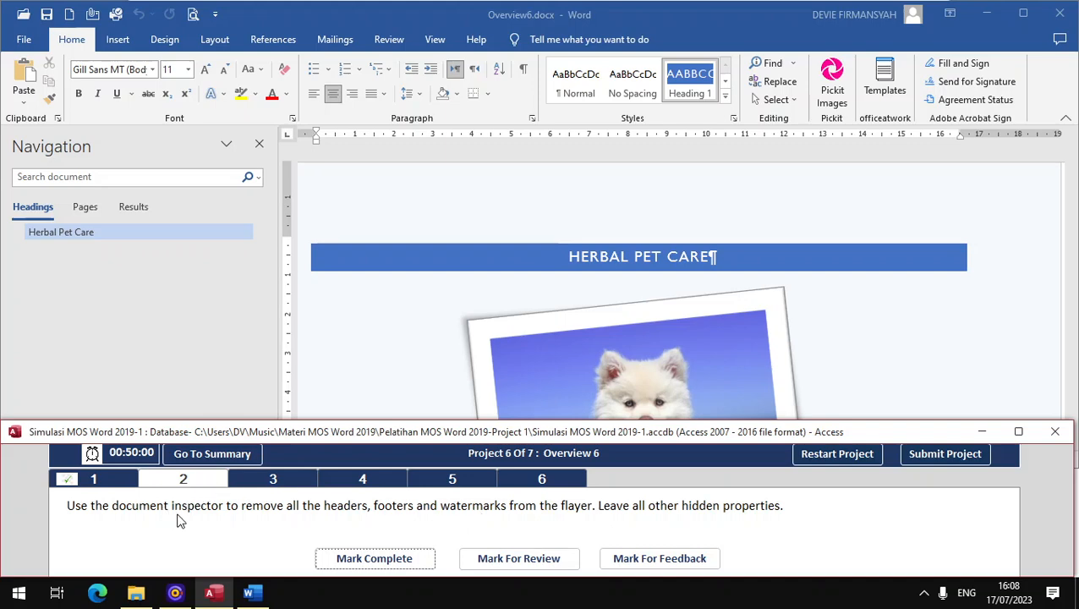
left_click(24, 39)
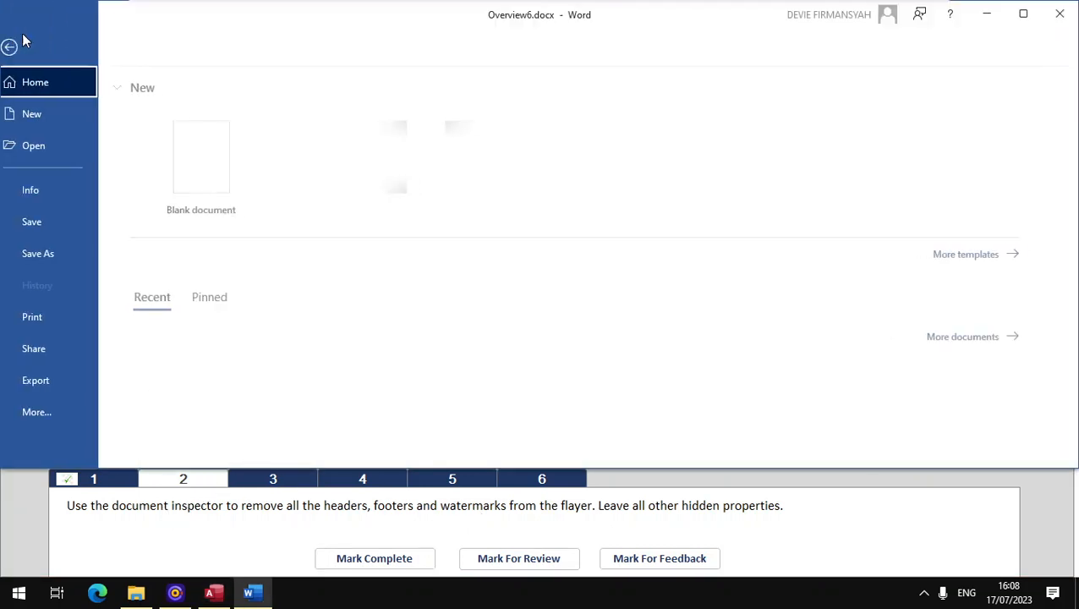
left_click(48, 190)
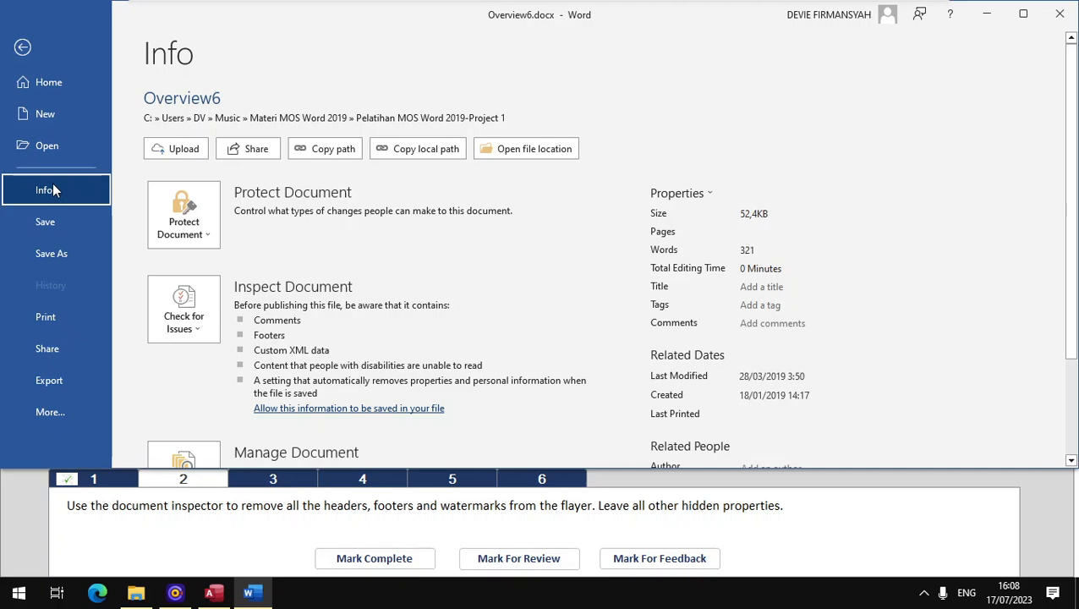
left_click(214, 328)
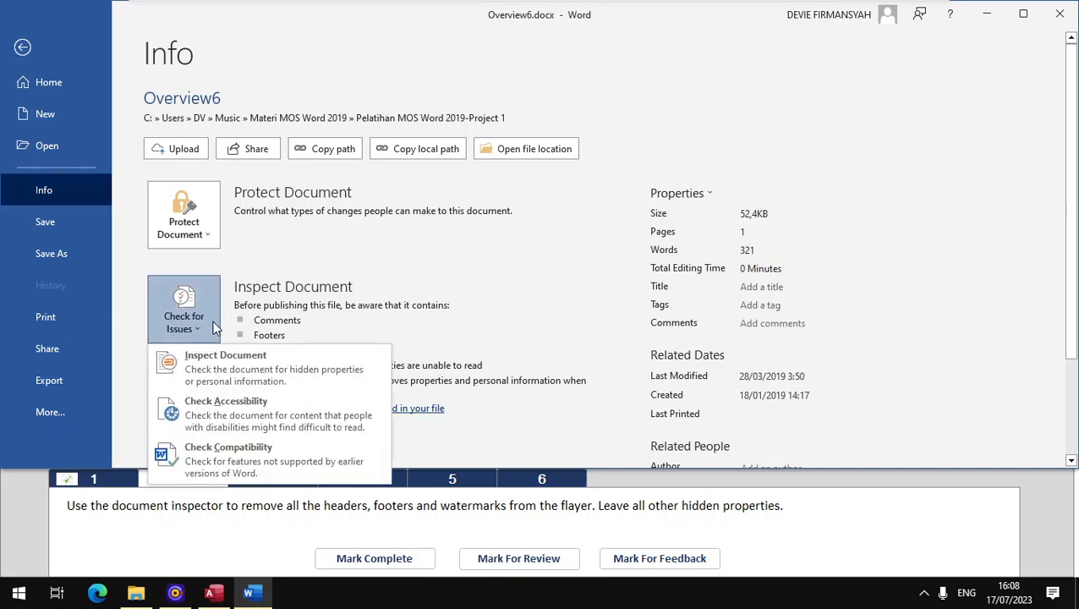
left_click(230, 363)
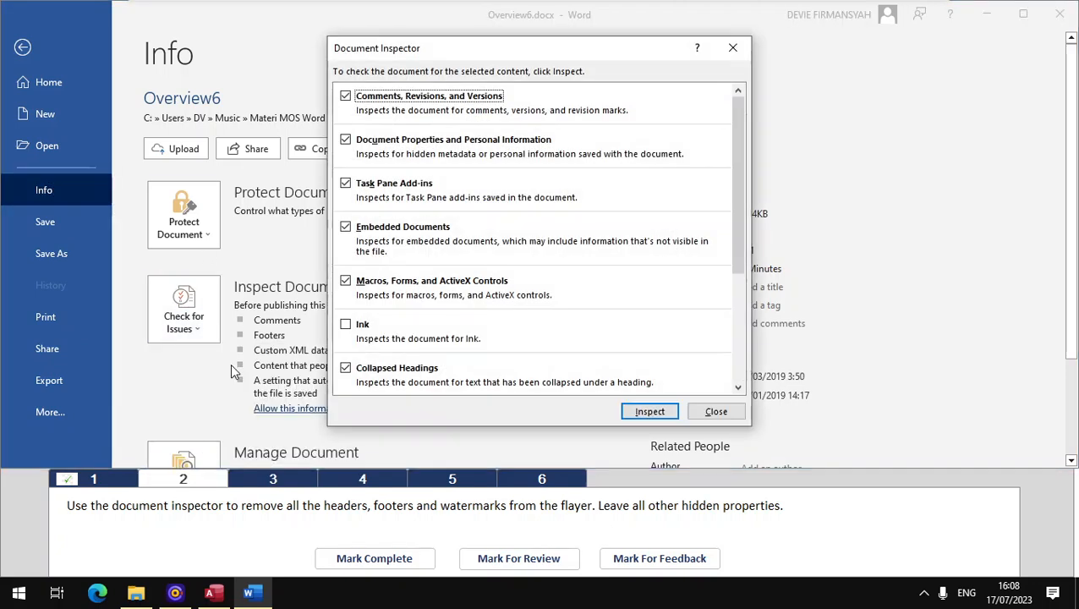
left_click(665, 410)
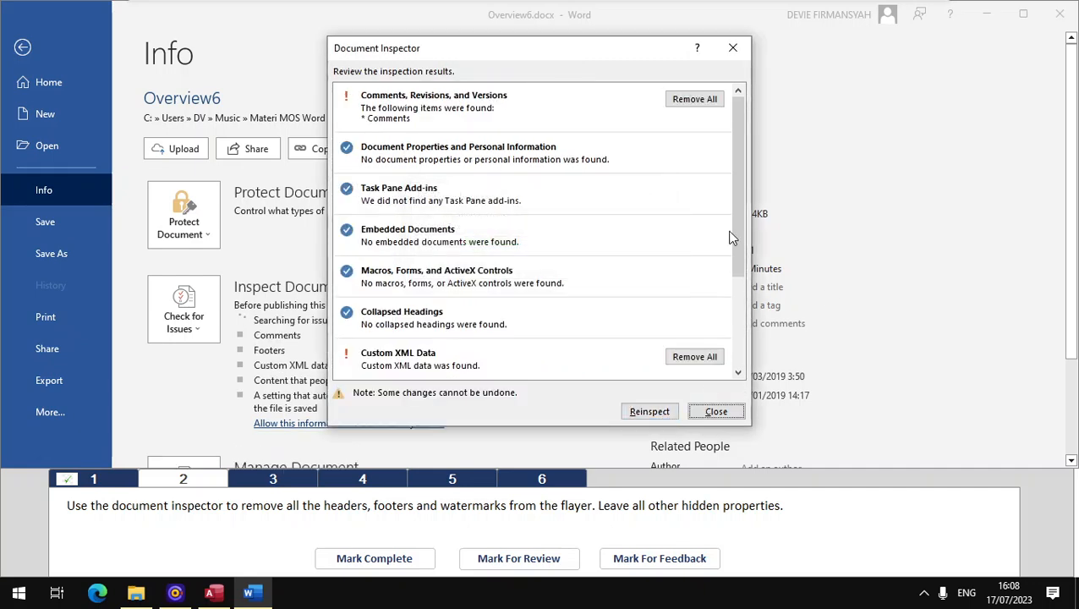
Step: Remove all headers, footers and watermarks found by the Document Inspector, leaving other hidden content, and mark task 2 complete
left_click_drag(733, 238, 736, 319)
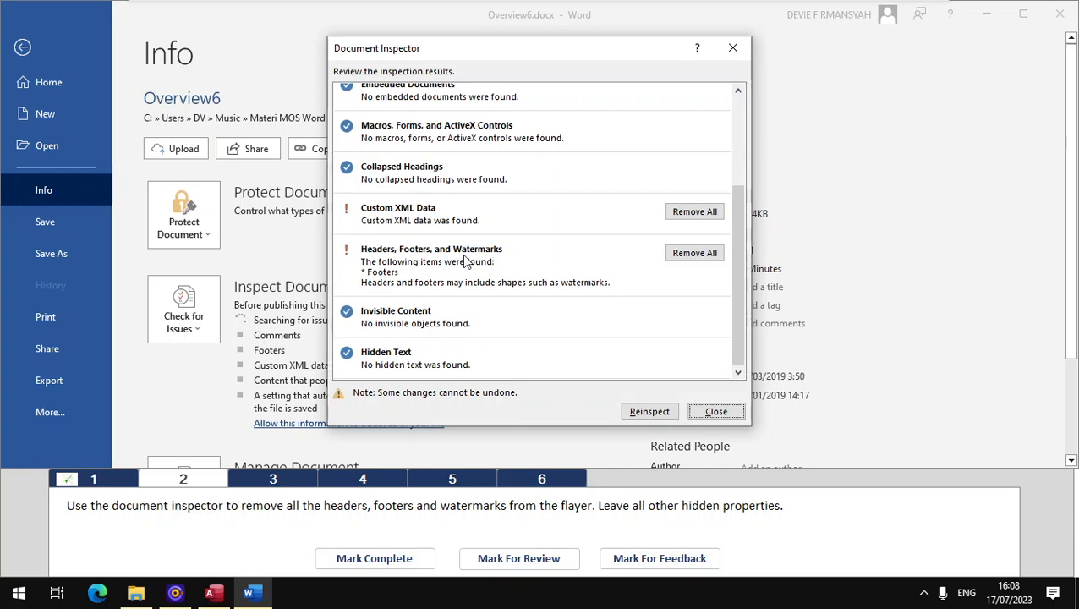
left_click(685, 254)
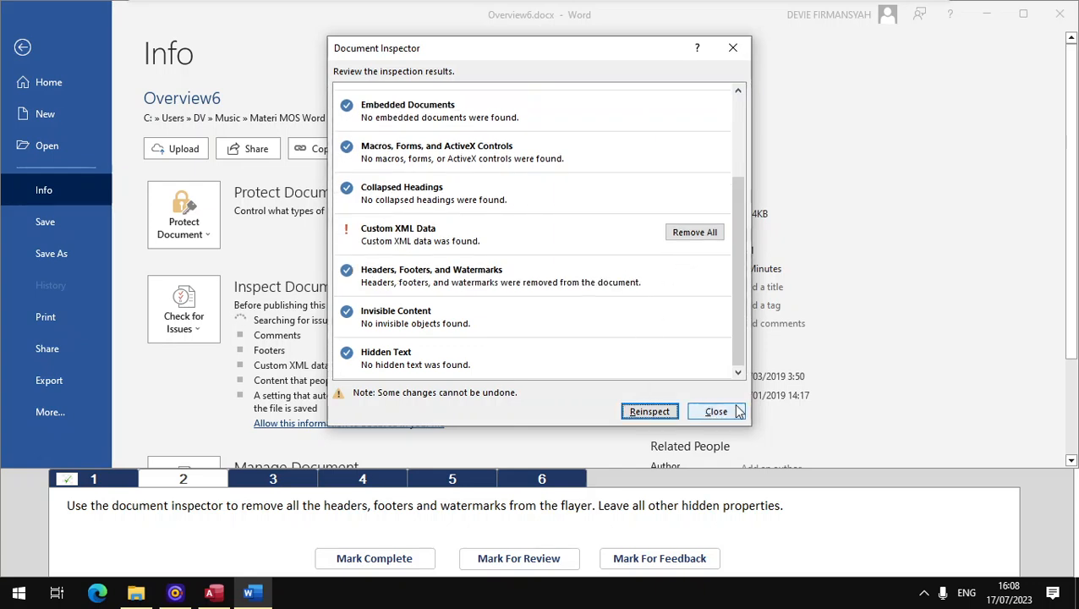
left_click(723, 412)
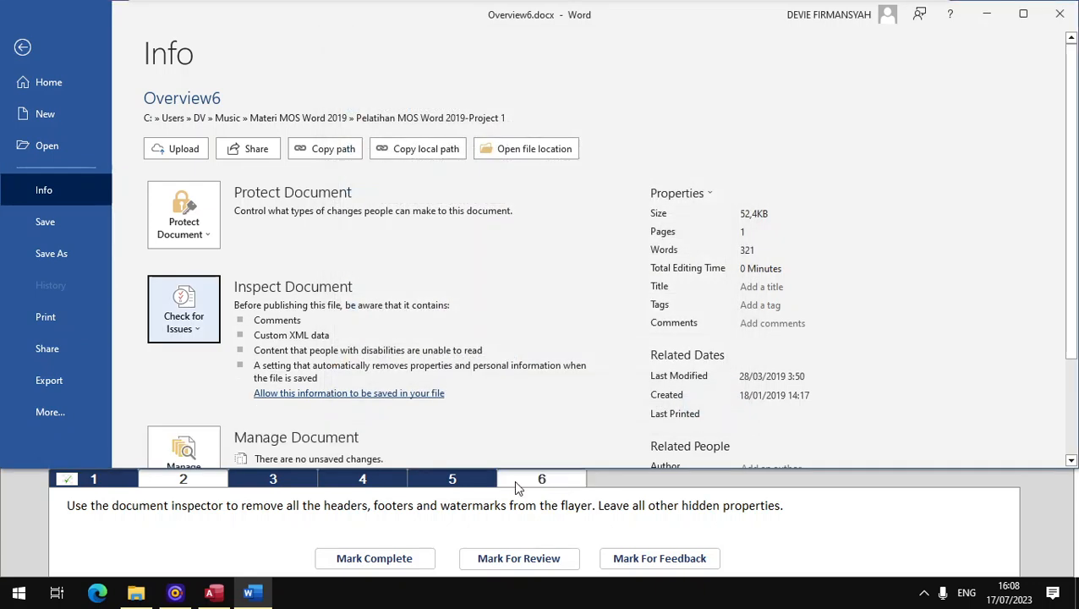
left_click(376, 560)
Step: Open task 3, reply "green" to the comment about green or black tea leaves, and mark the task complete
left_click(284, 481)
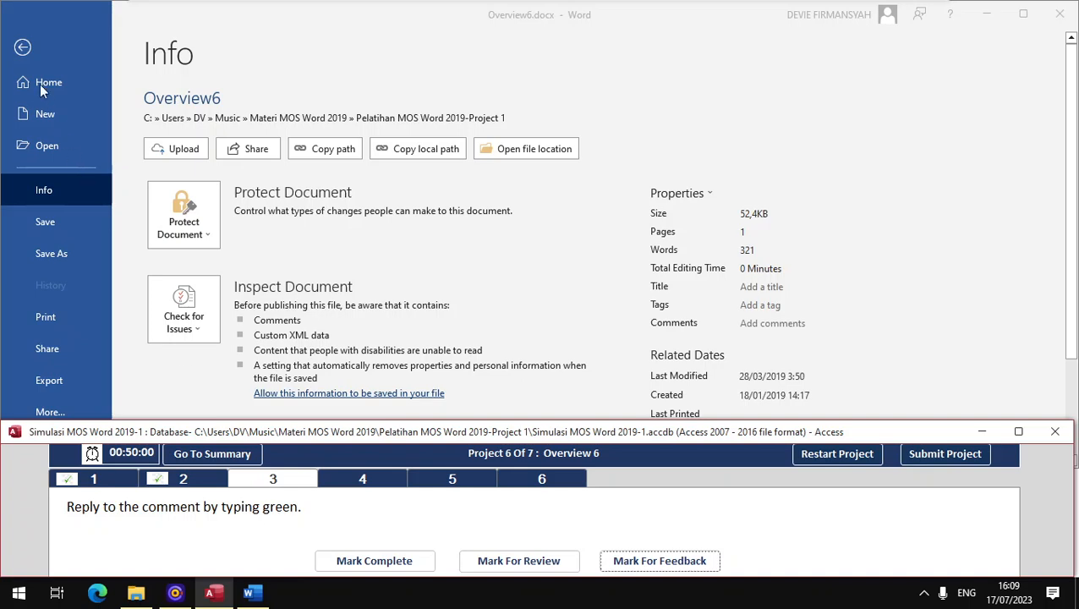
left_click(28, 53)
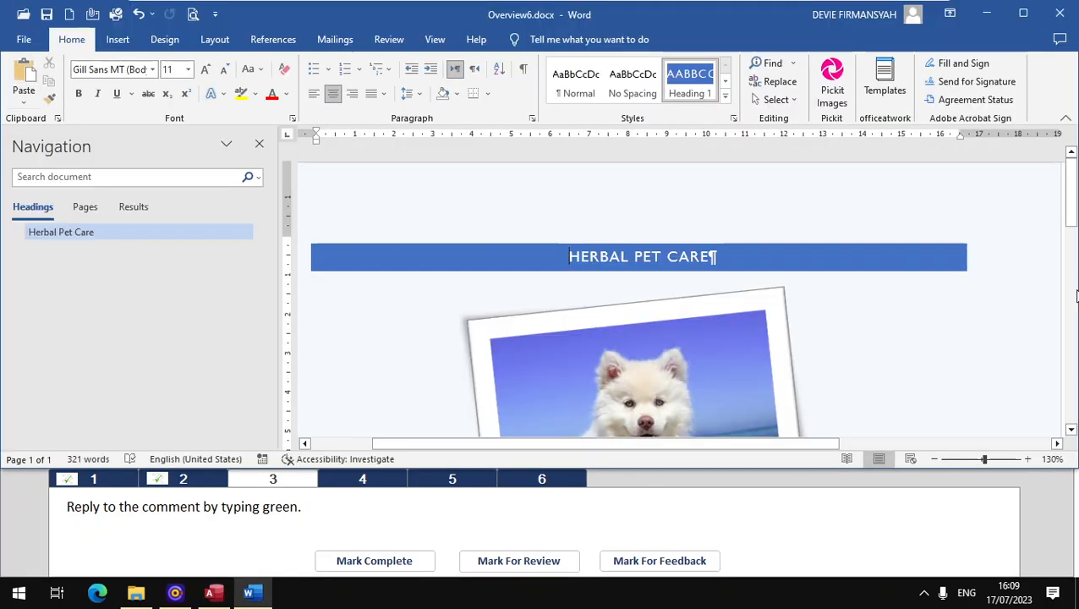
left_click_drag(1072, 207, 1072, 393)
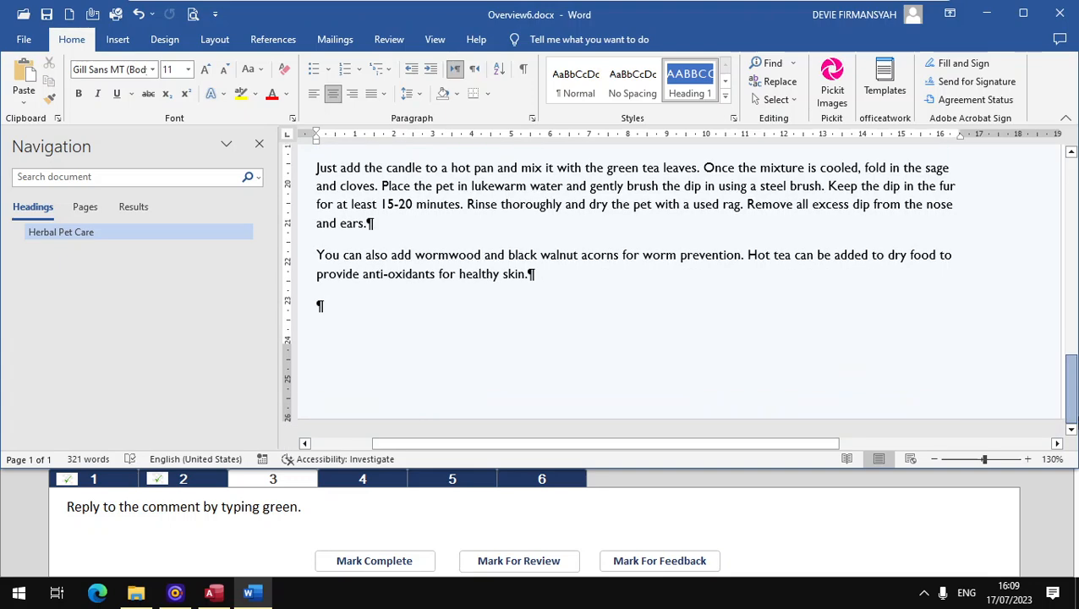
left_click_drag(687, 443, 905, 445)
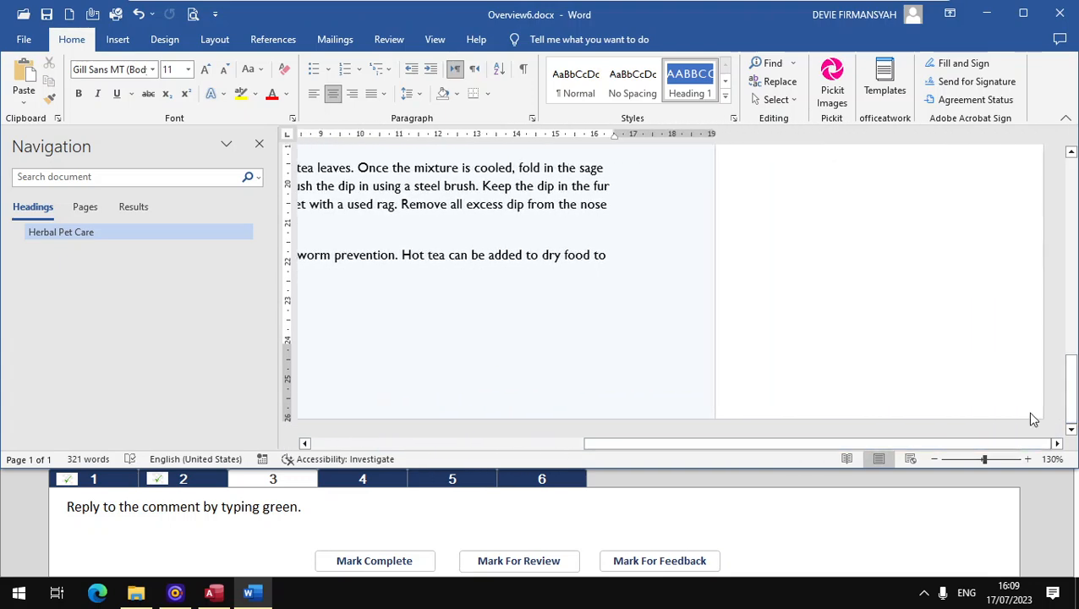
left_click_drag(1071, 400, 1074, 329)
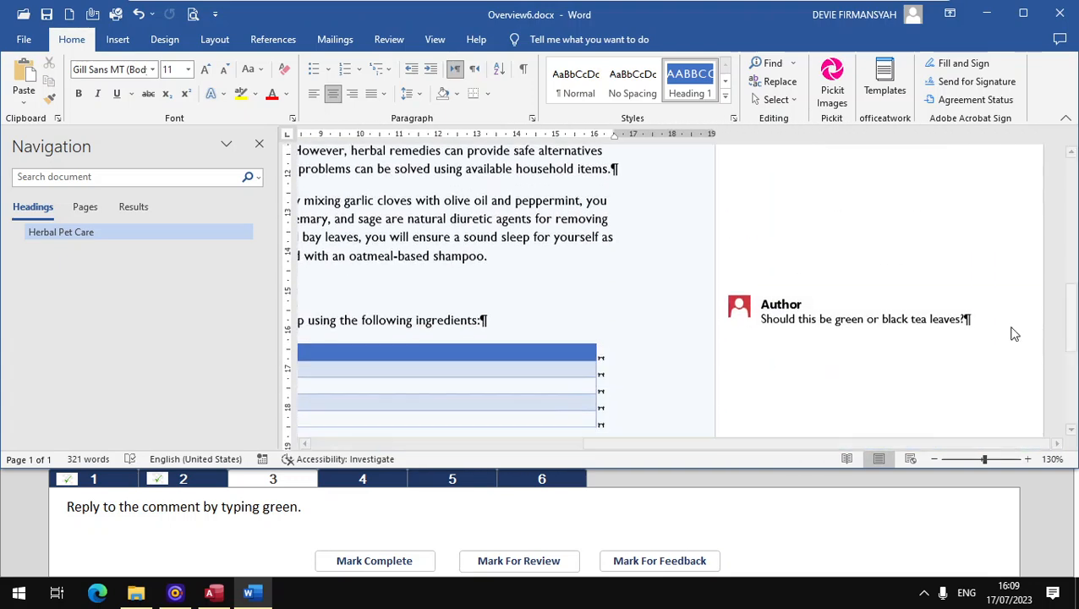
mouse_move(916, 319)
left_click(926, 345)
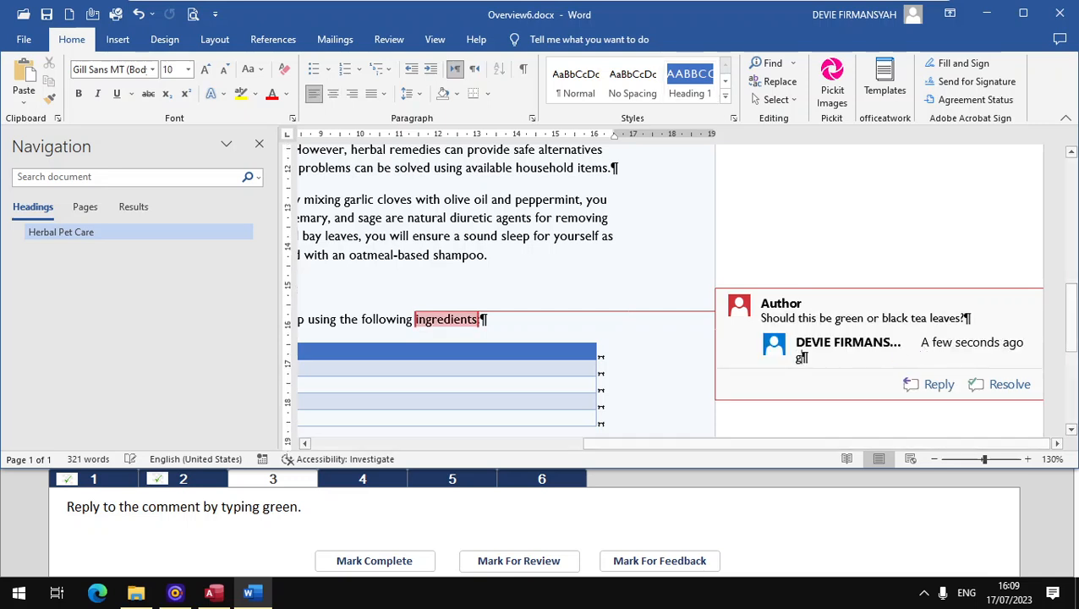
type("green")
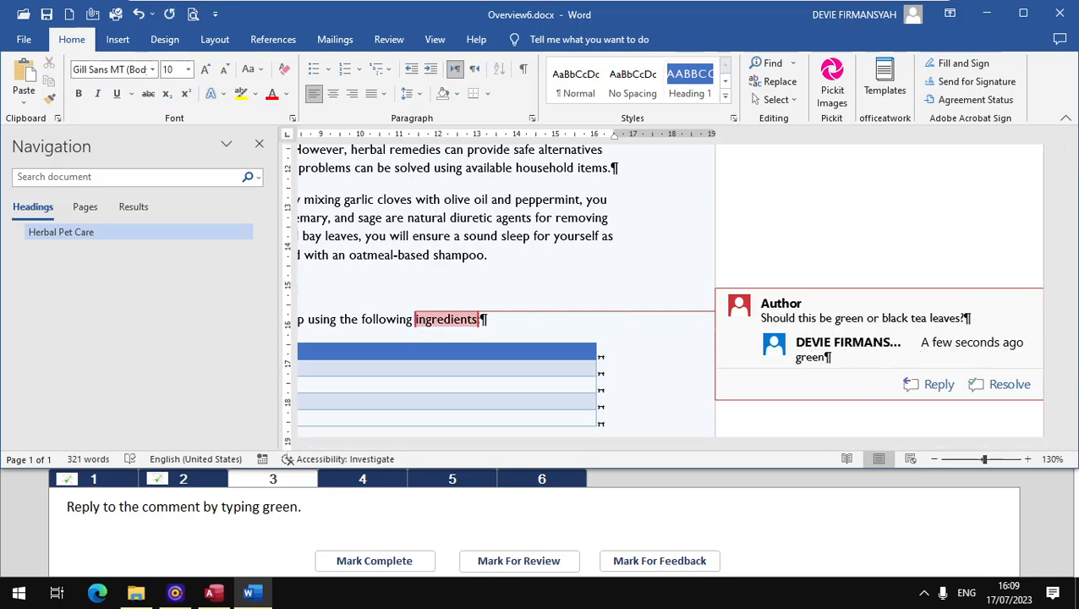
left_click(423, 561)
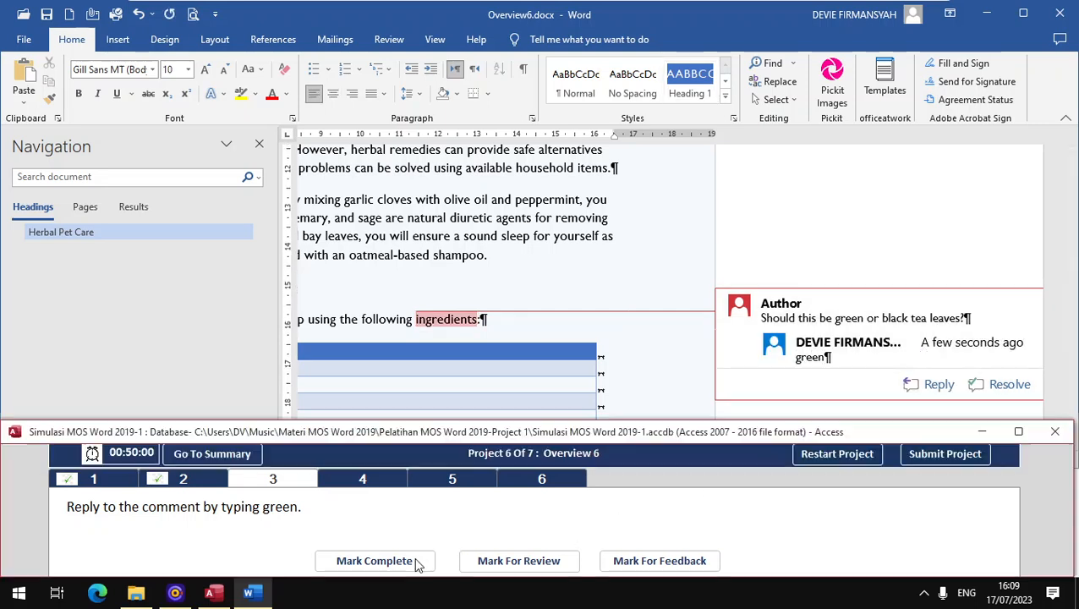
Step: Open task 4, apply the Heading 2 style to the heading "Preventing Fleas and Ticks" and mark the task complete
left_click(362, 487)
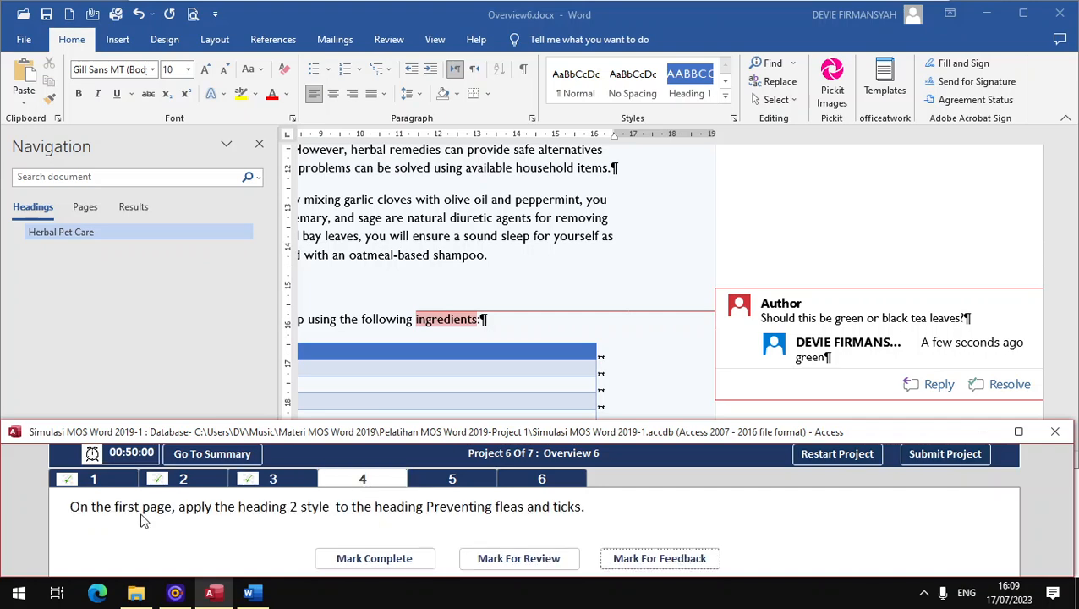
left_click(94, 204)
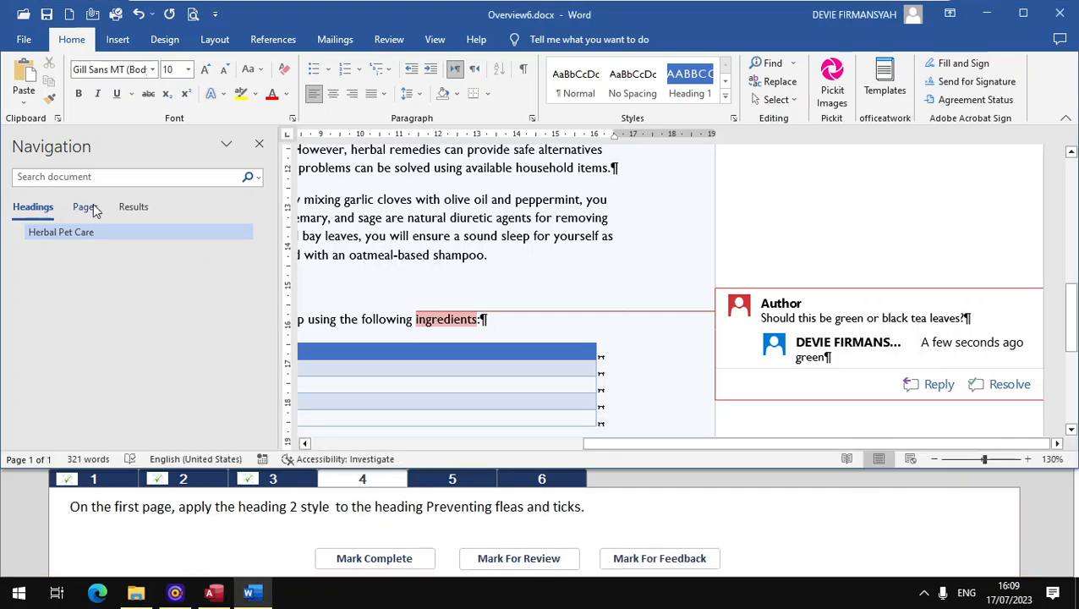
left_click(86, 206)
left_click(100, 281)
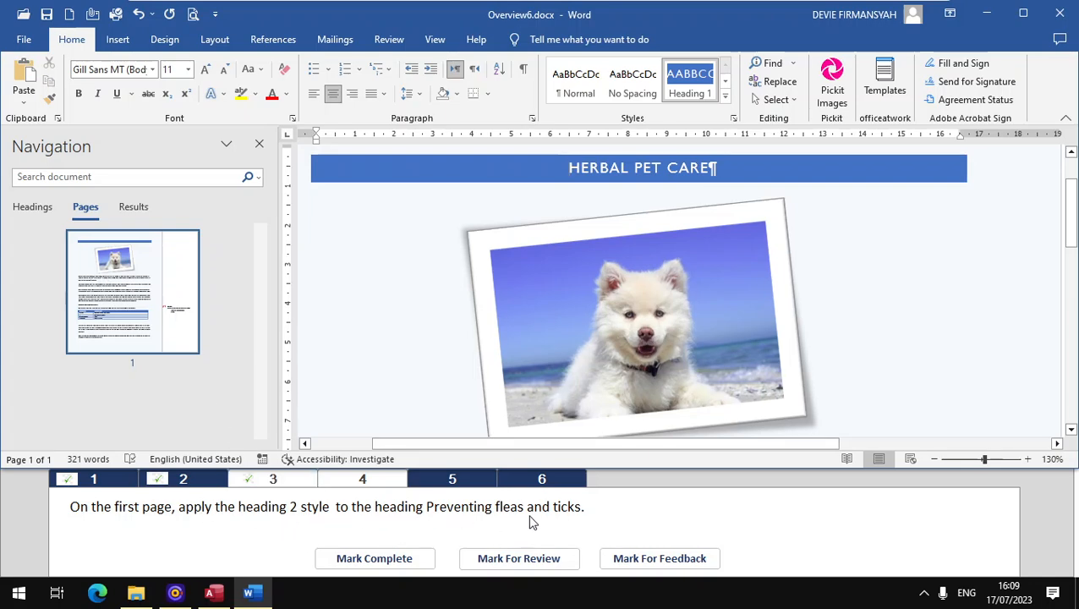
scroll(549, 310, "down", 5)
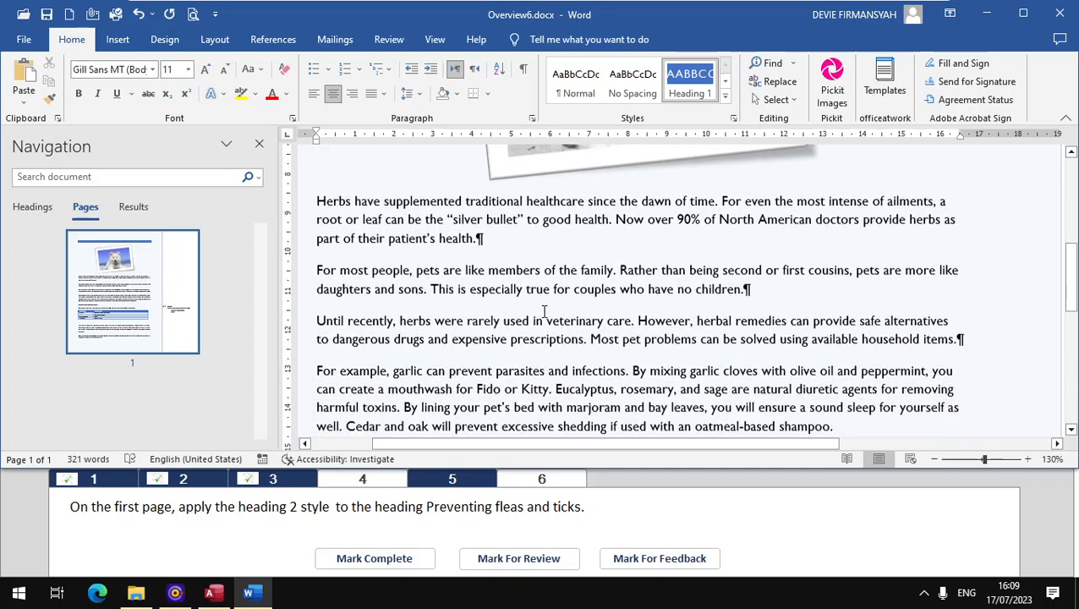
scroll(544, 309, "down", 4)
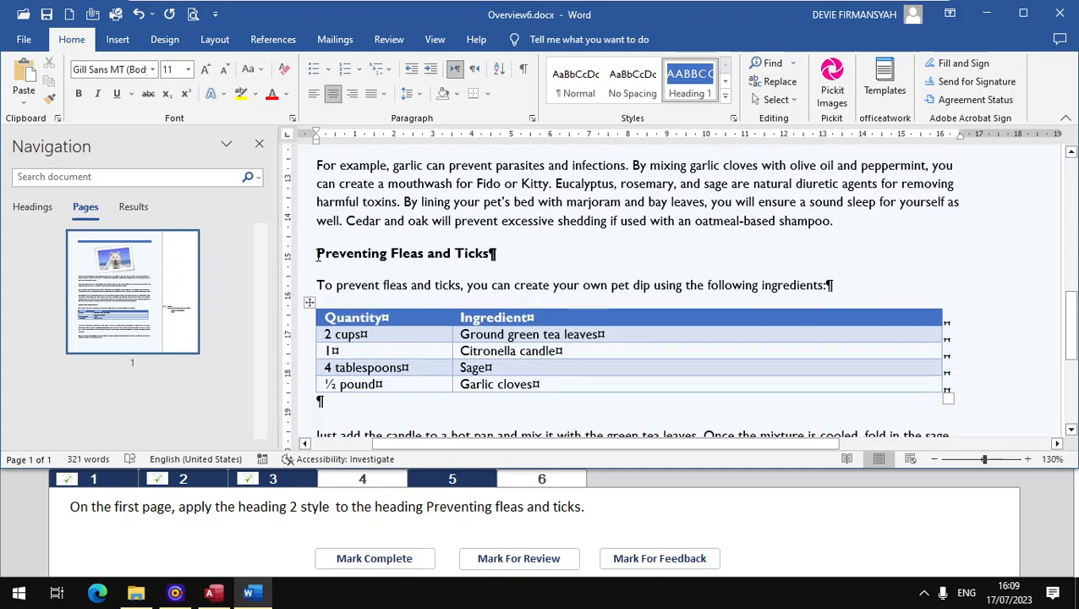
left_click_drag(318, 257, 489, 262)
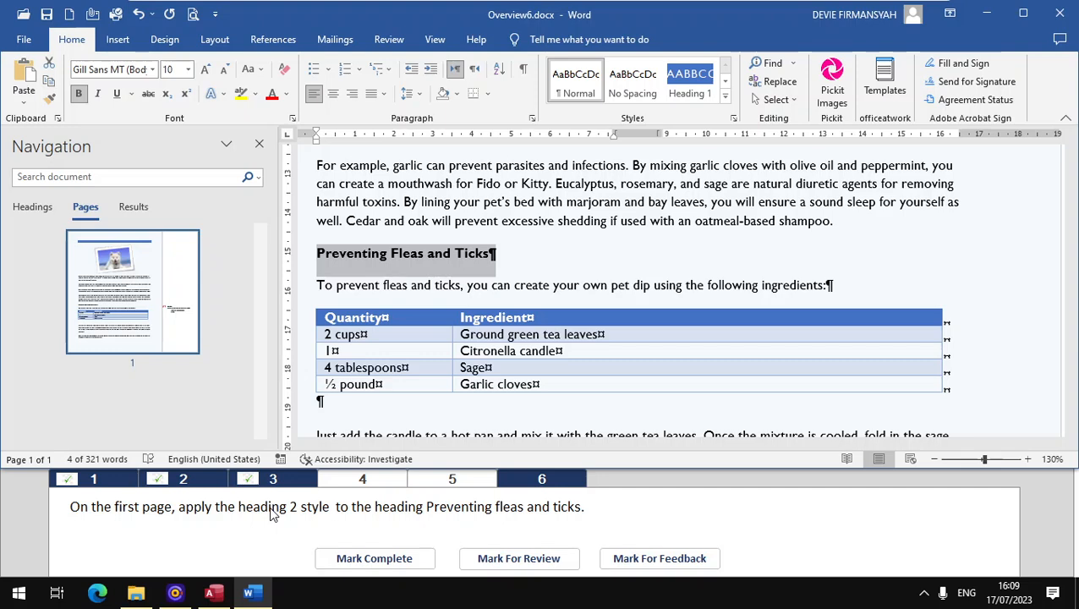
left_click(725, 95)
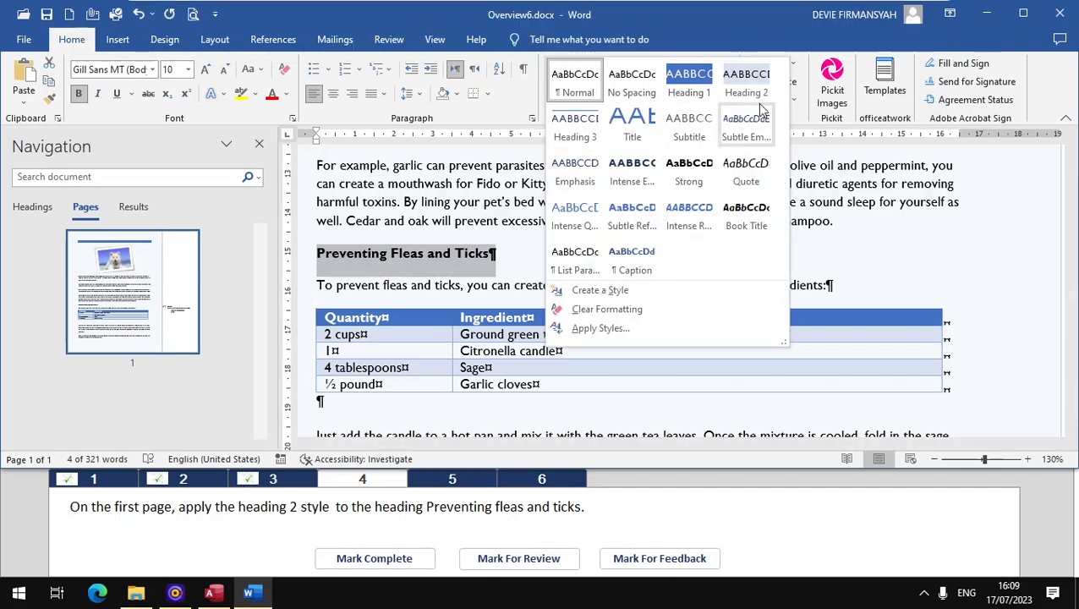
left_click(680, 17)
left_click(726, 98)
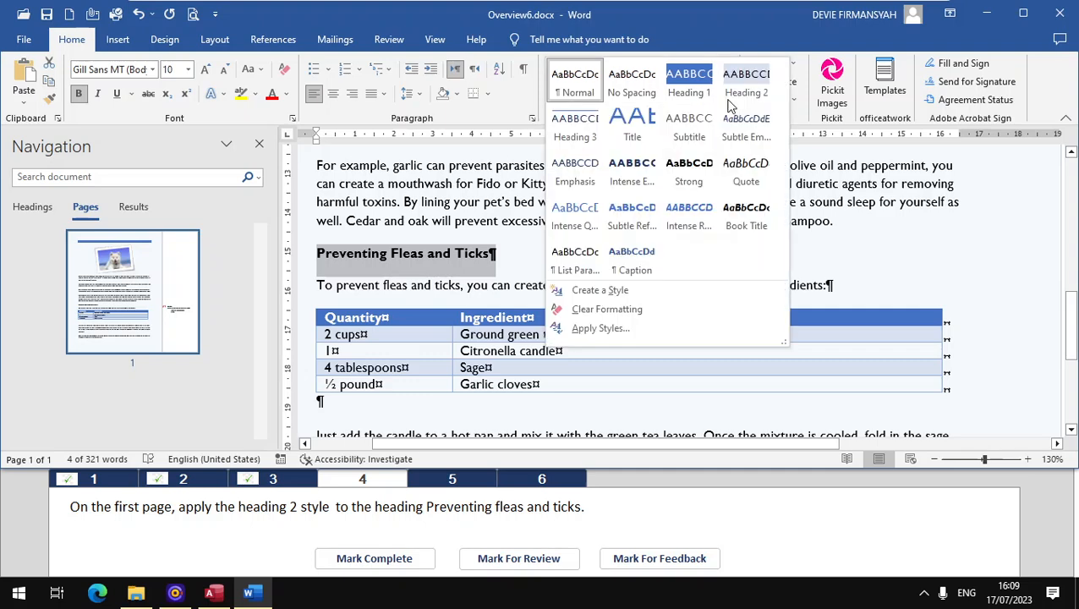
left_click(749, 91)
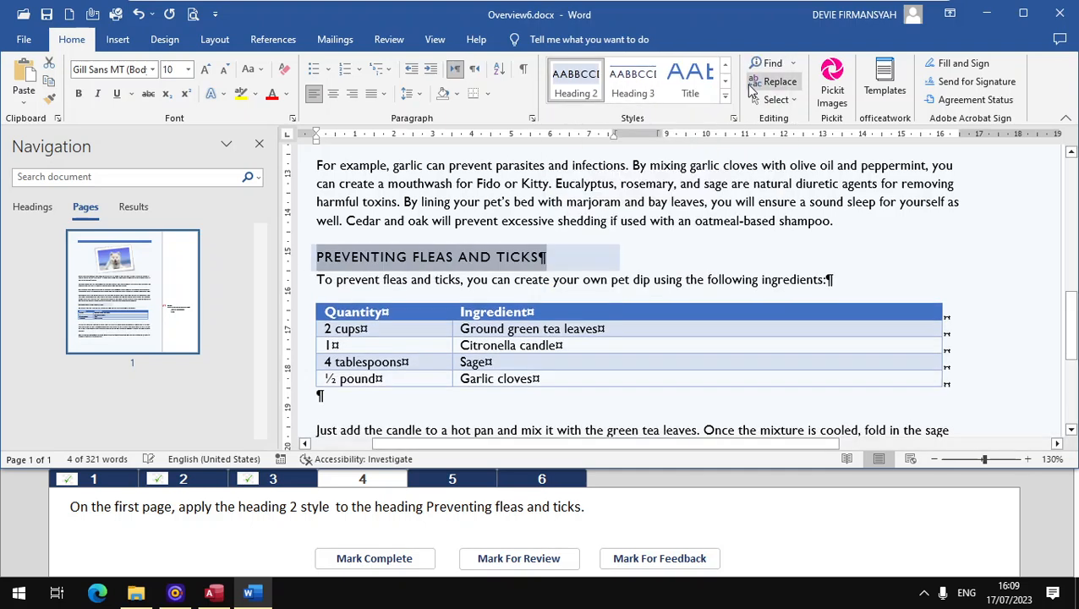
left_click(369, 558)
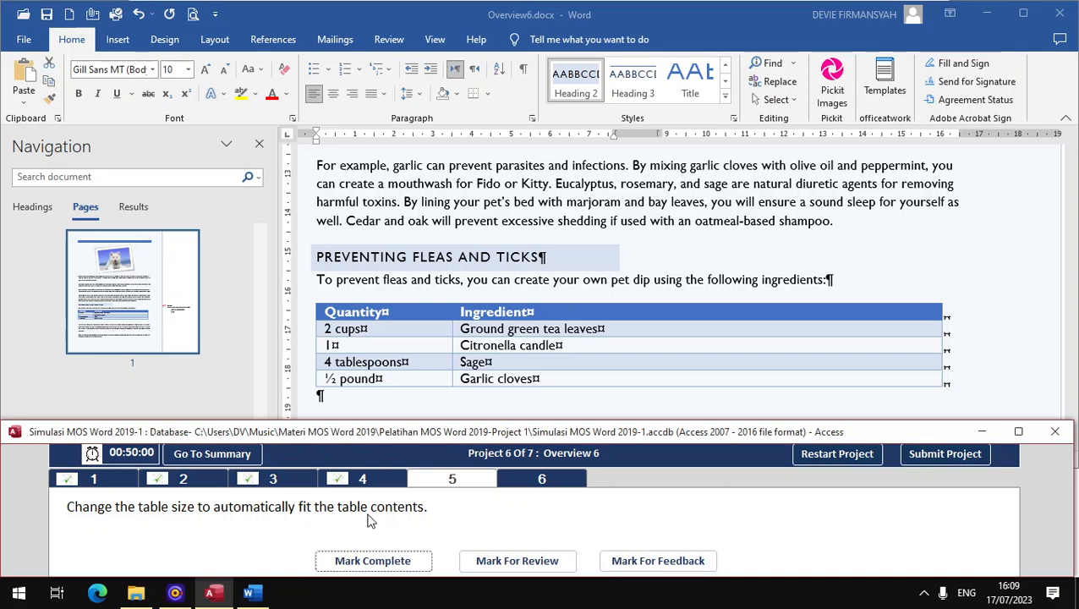
Step: Resize the Quantity and Ingredient table with AutoFit Contents and mark task 5 complete
left_click(373, 334)
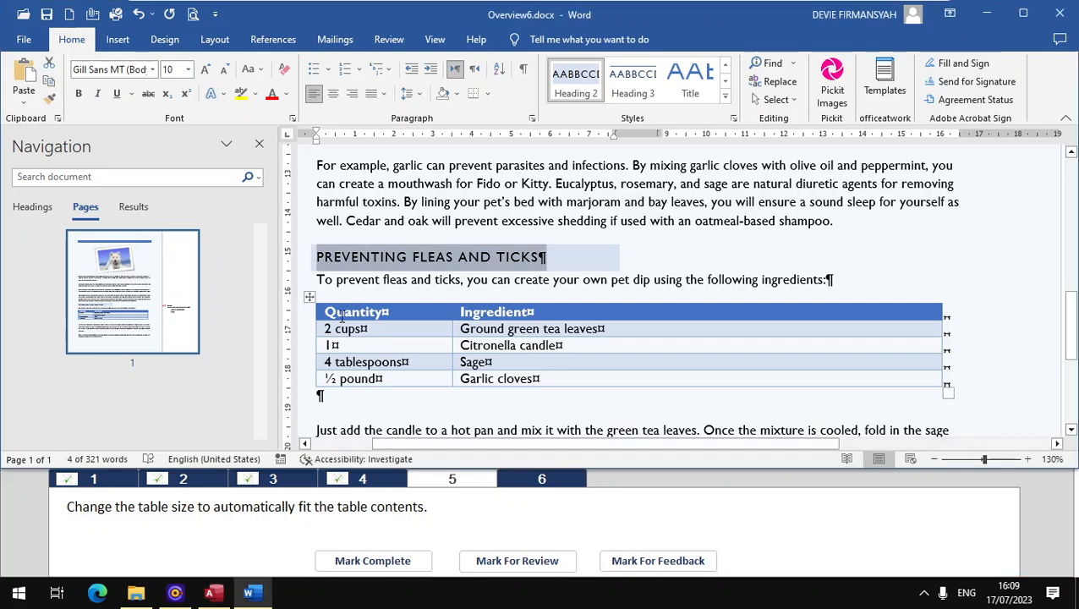
left_click(309, 296)
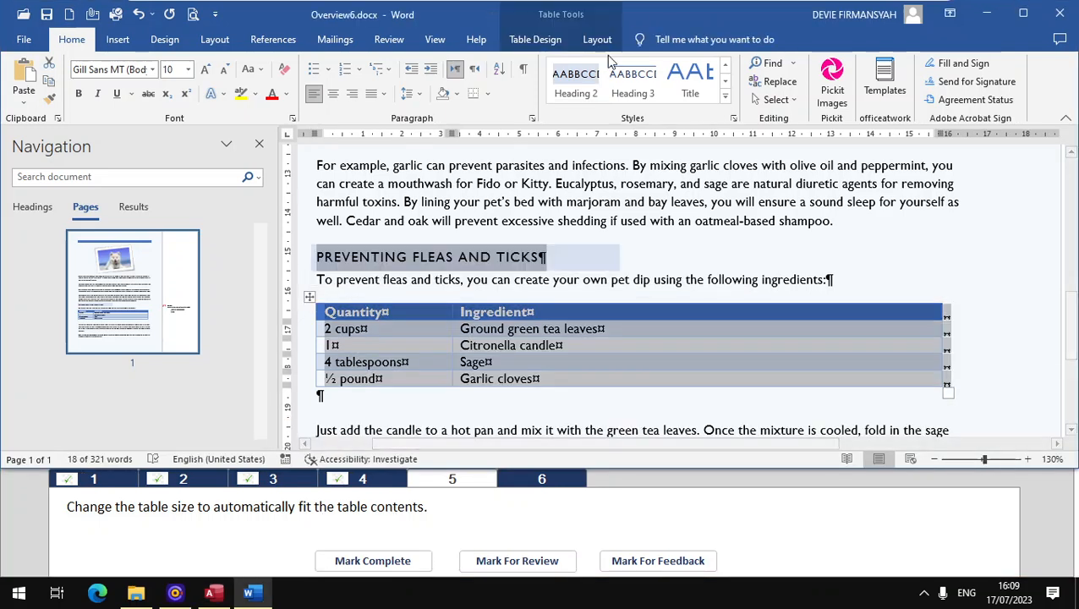
left_click(535, 41)
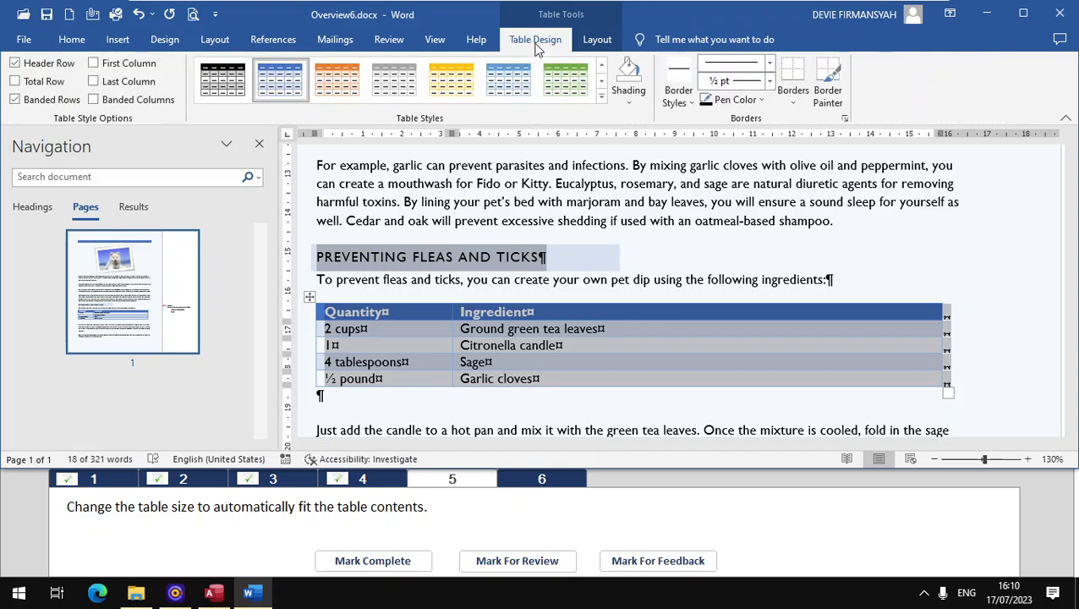
left_click(593, 41)
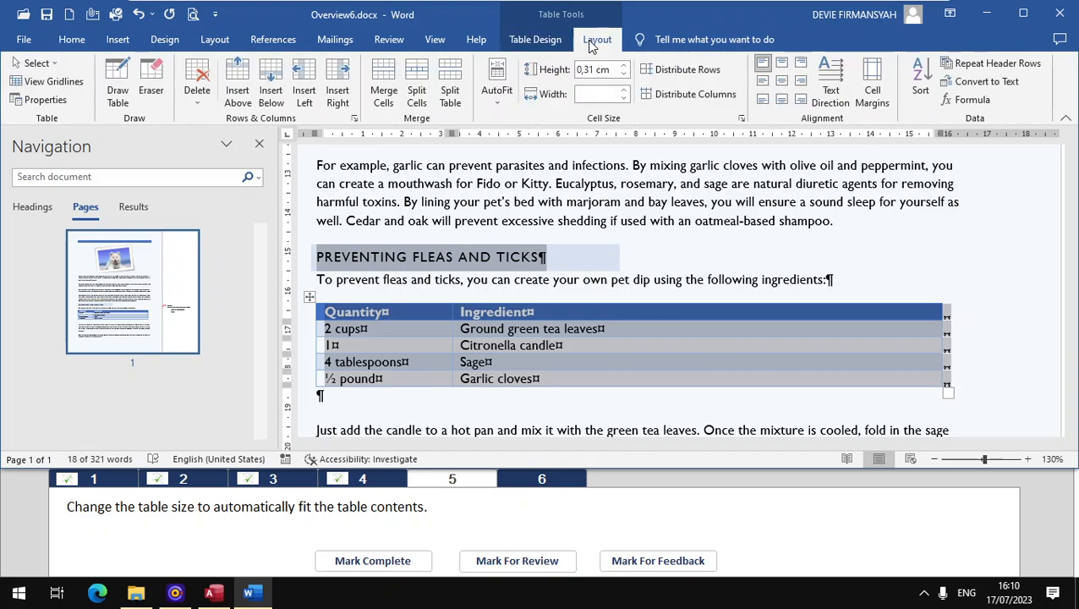
left_click(506, 99)
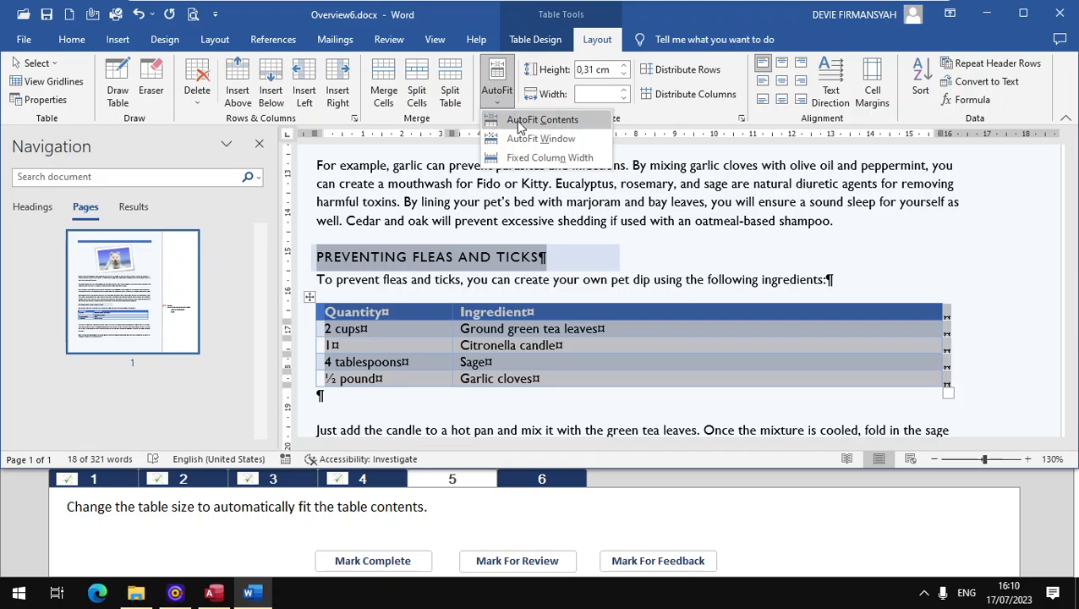
left_click(520, 122)
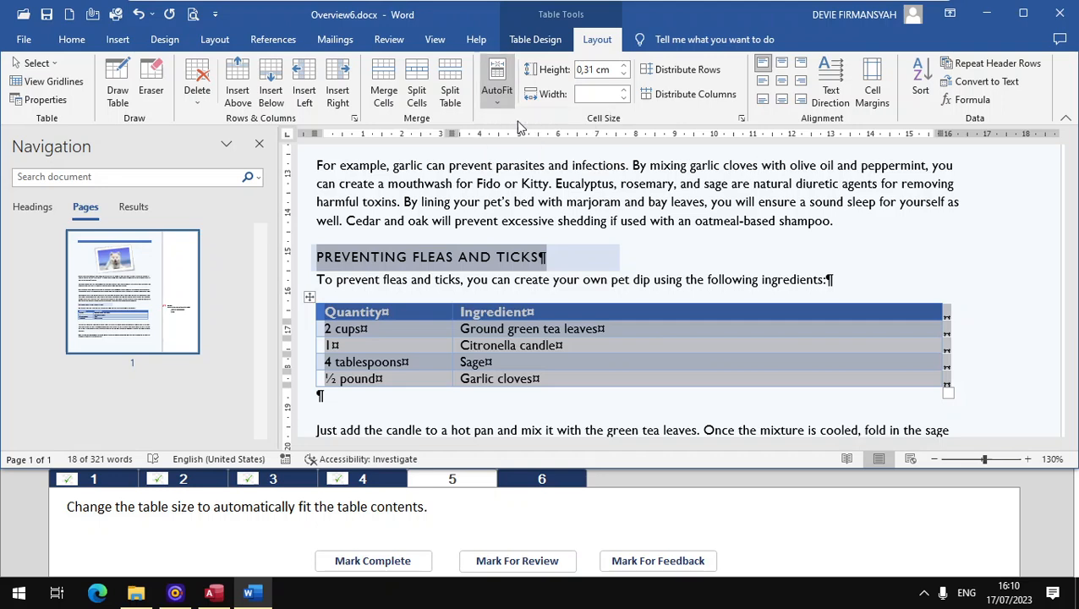
left_click(359, 564)
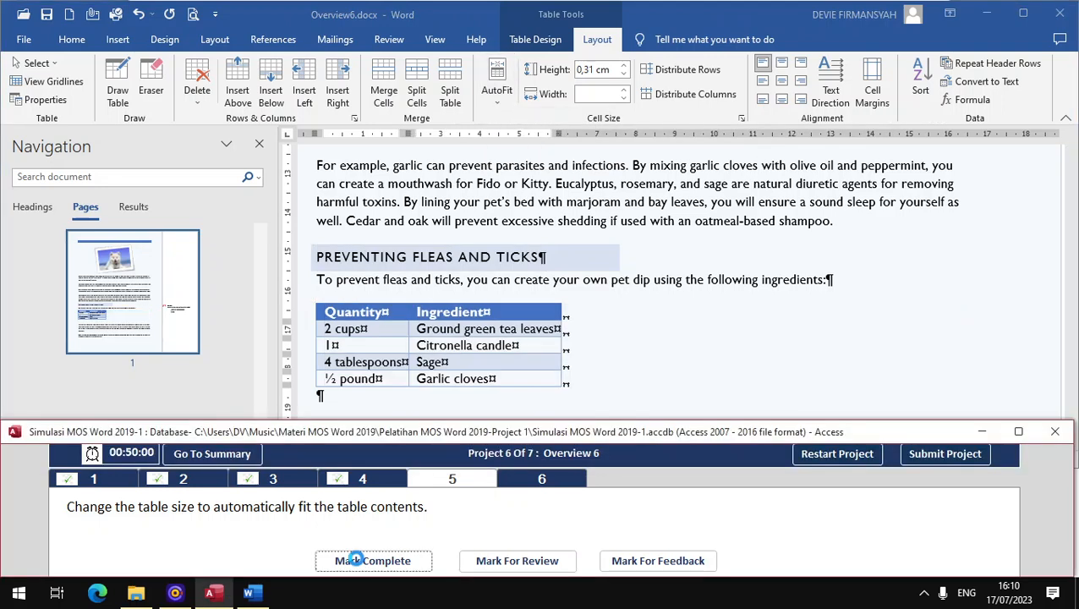
Step: Open task 6, insert the footnote "The Ingredient" after "Ticks" in the heading "Preventing Fleas and Ticks", and mark the task complete
left_click(533, 482)
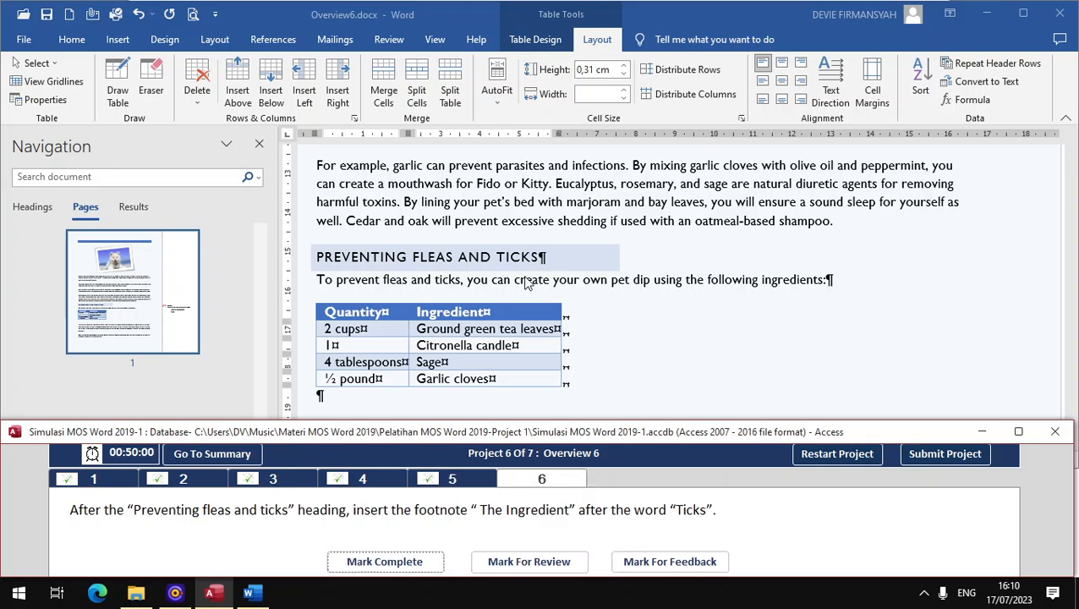
left_click(631, 258)
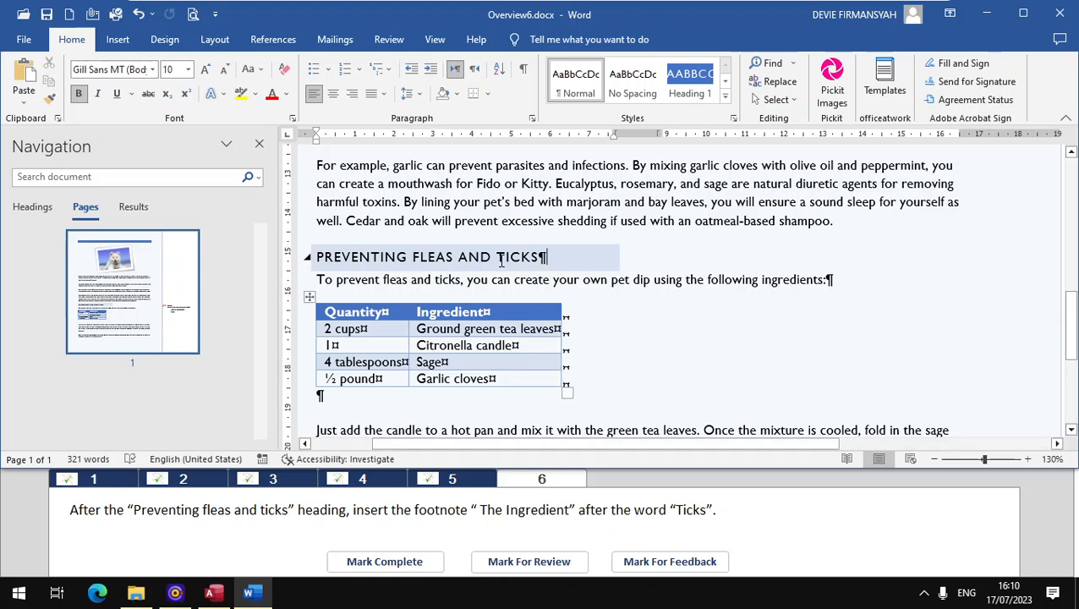
left_click_drag(498, 260, 539, 259)
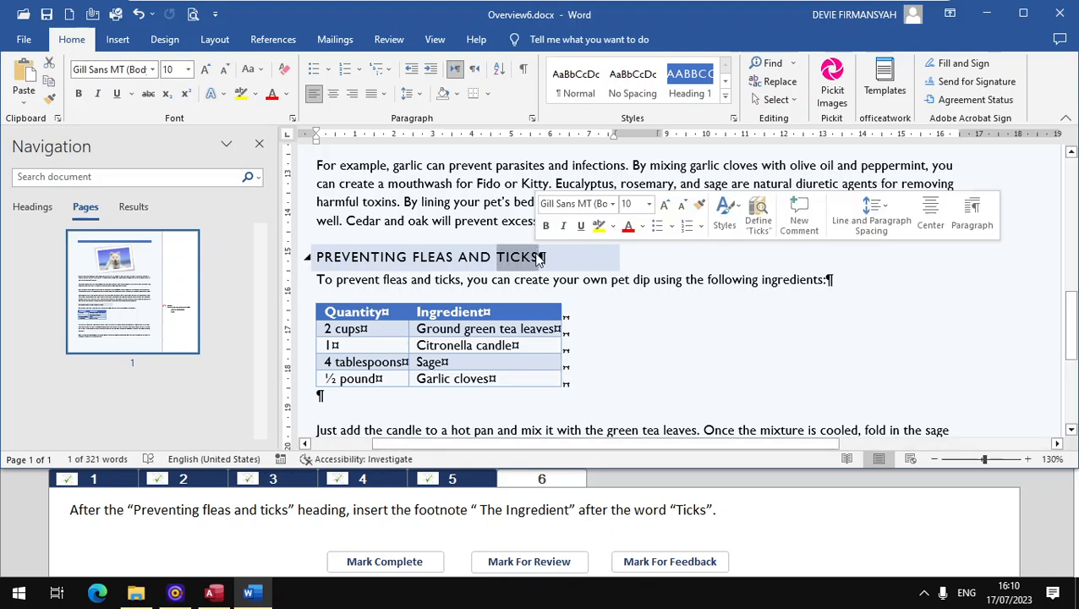
left_click(540, 258)
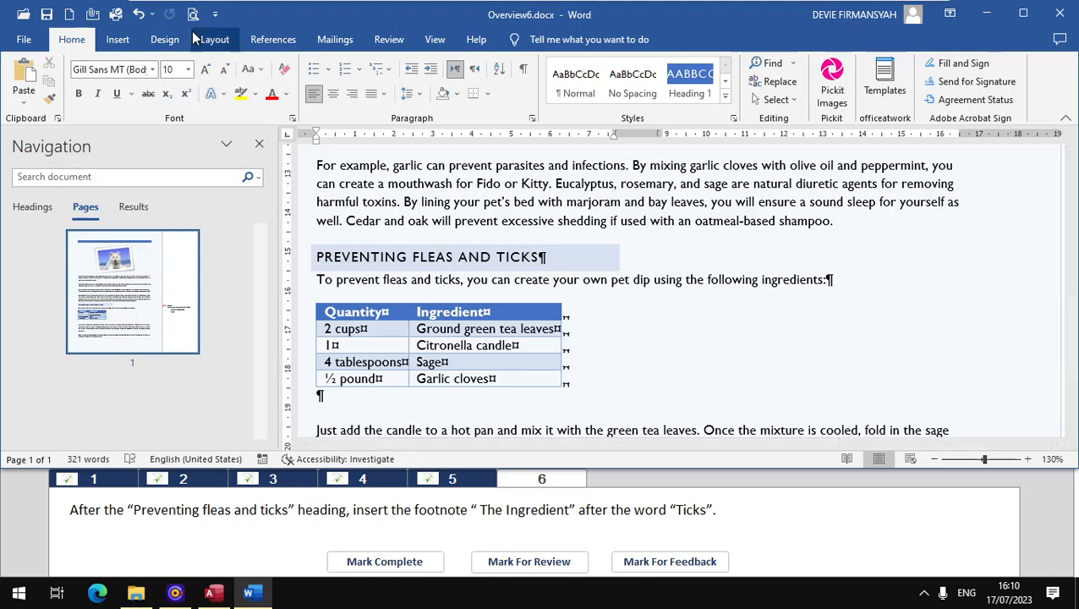
left_click(342, 44)
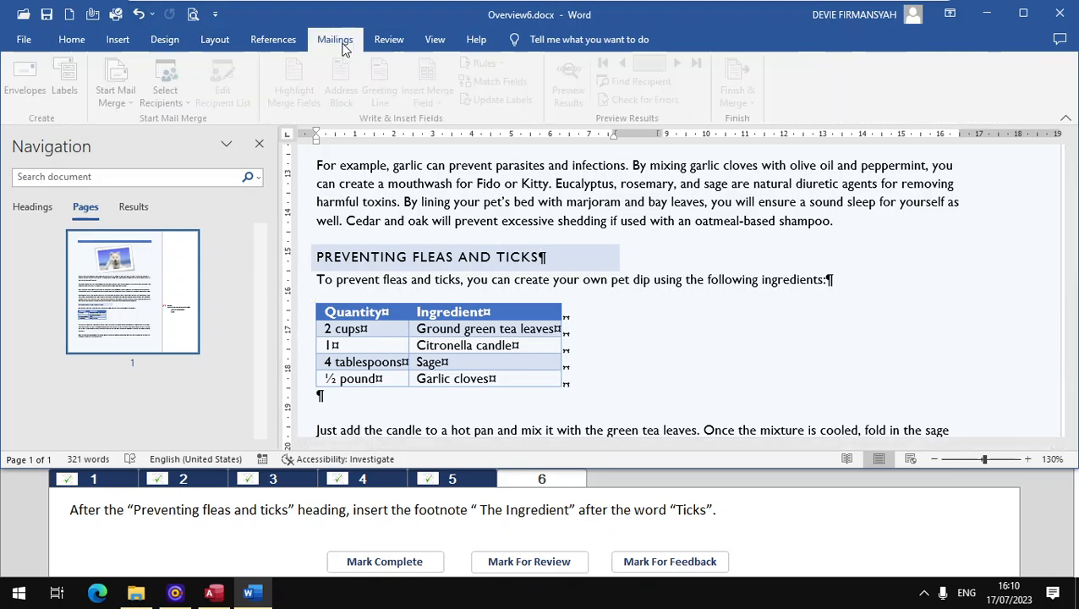
left_click(286, 43)
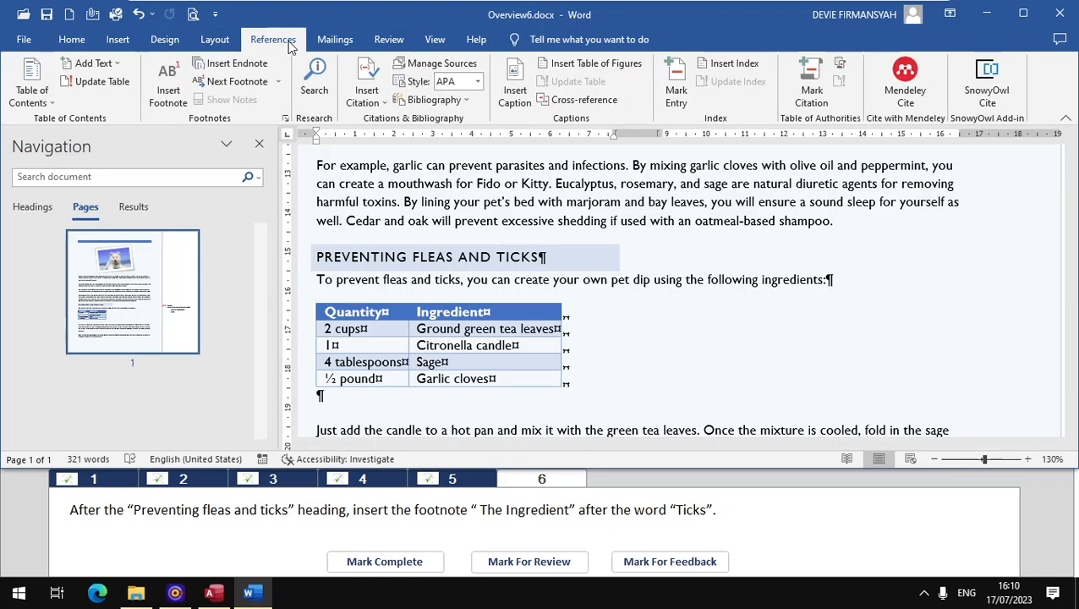
left_click(168, 93)
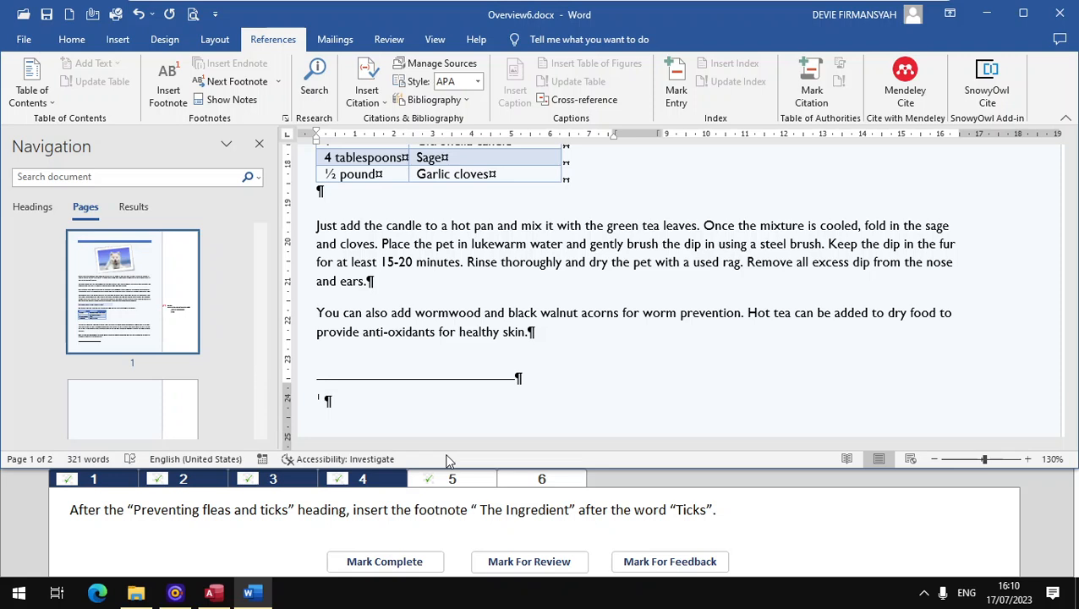
type("The Ingredient")
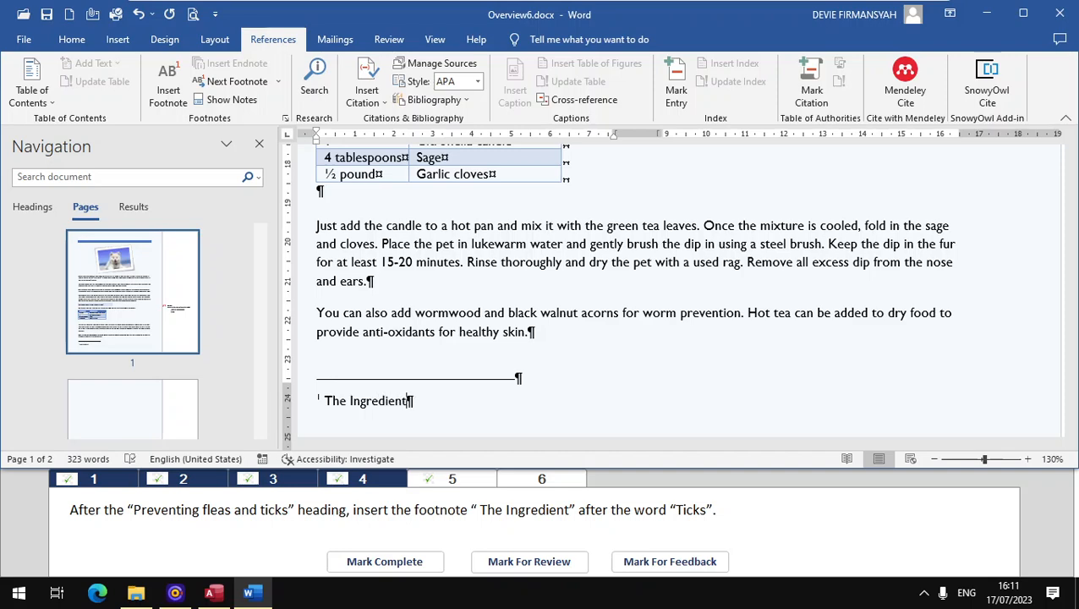
left_click(380, 564)
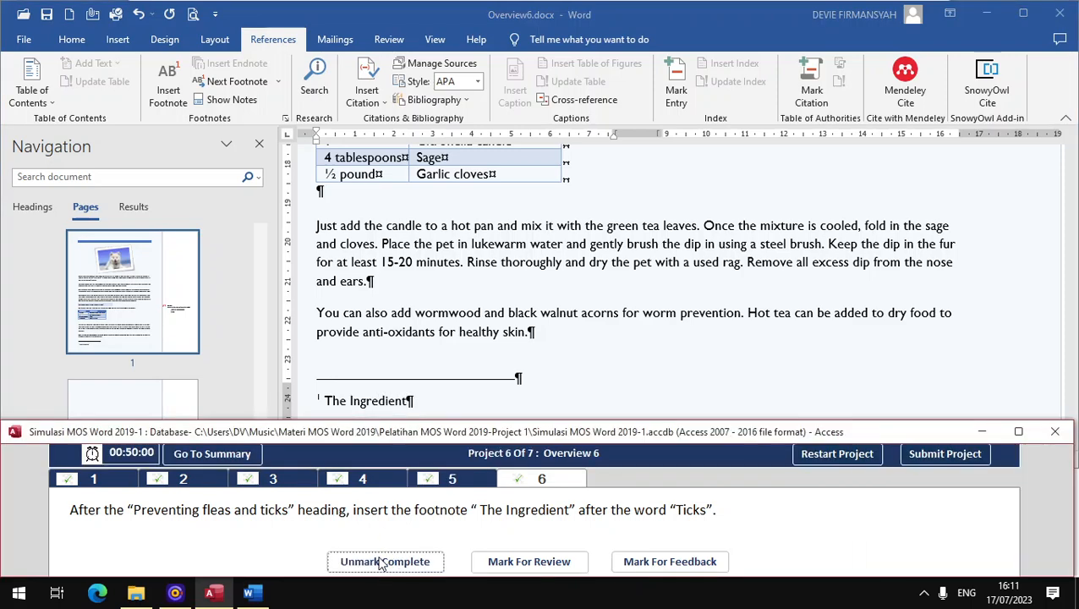
Step: Submit Project 6 and show all document properties of Overview7.docx
left_click(948, 455)
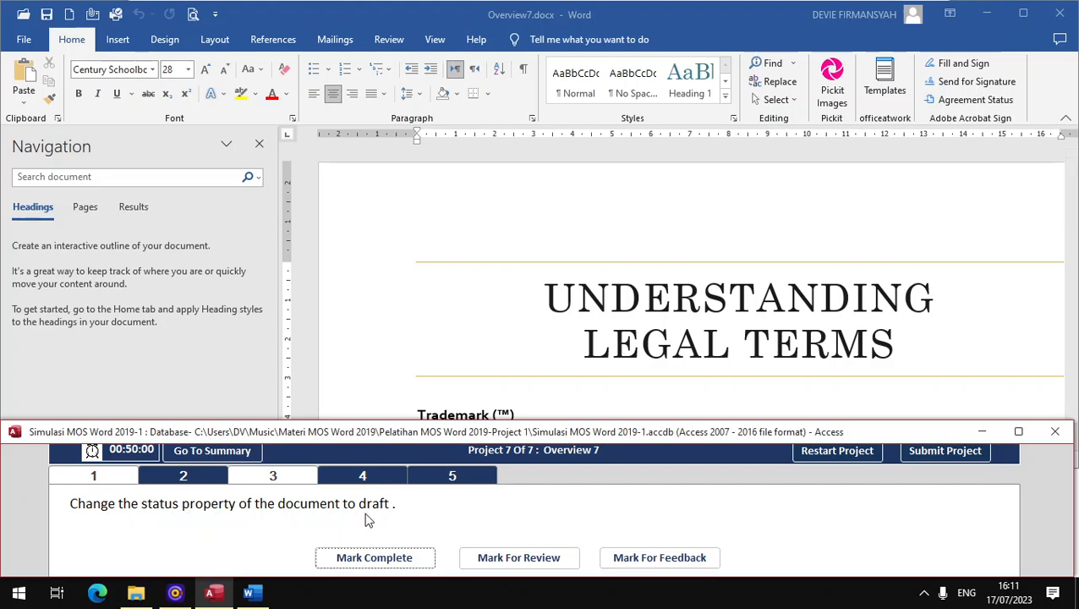
left_click(38, 48)
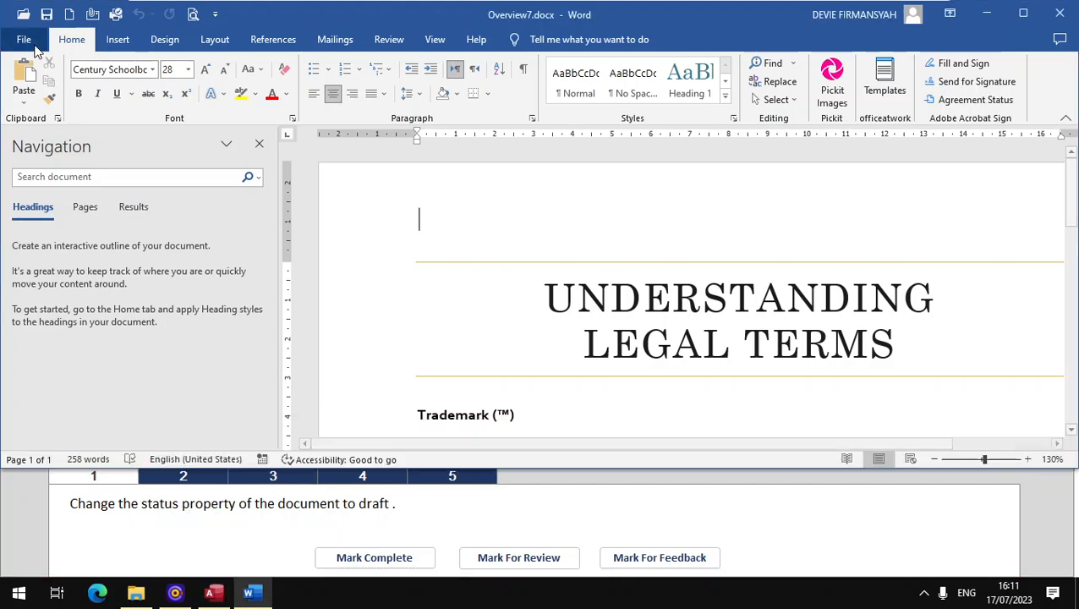
left_click(33, 43)
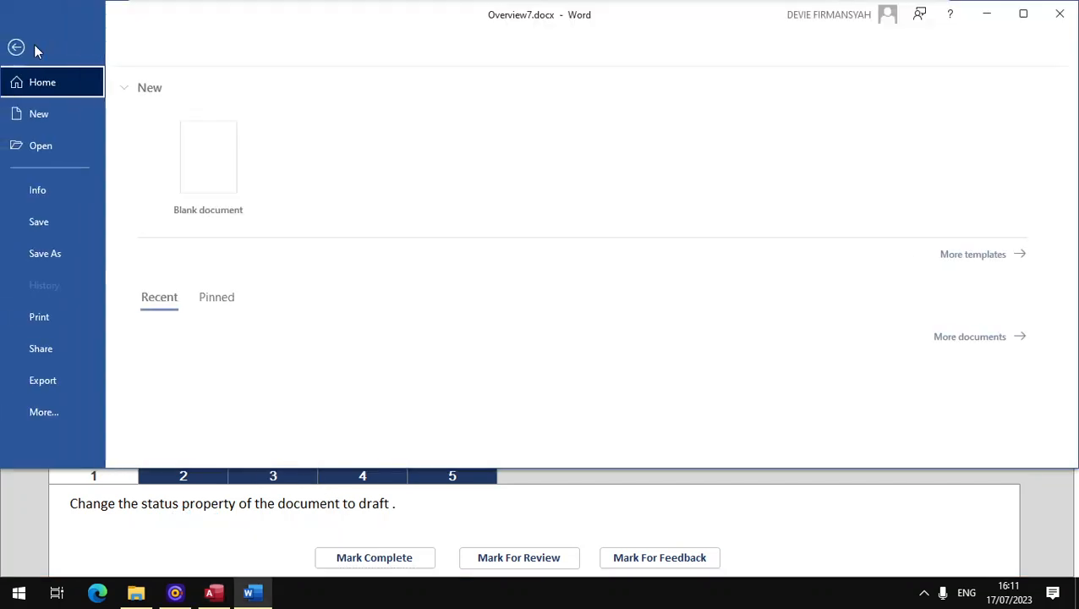
left_click(38, 193)
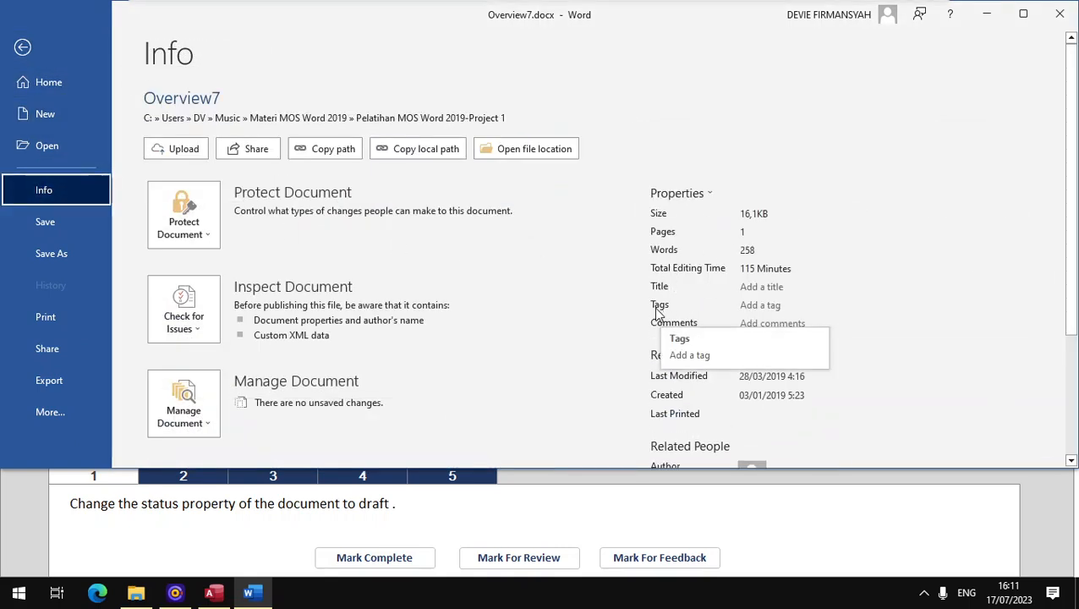
scroll(920, 335, "down", 3)
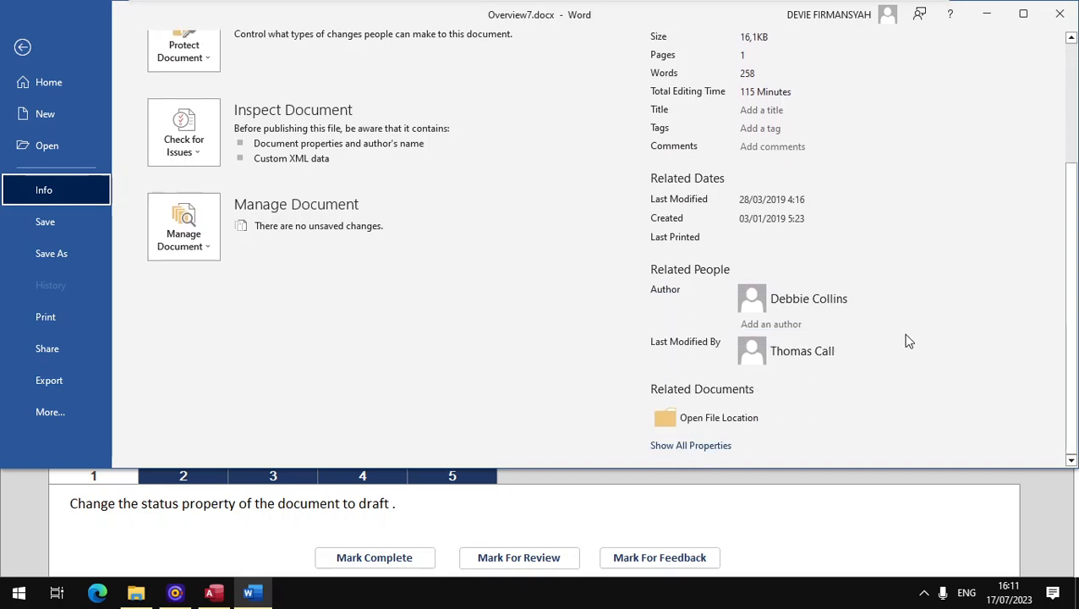
left_click(711, 445)
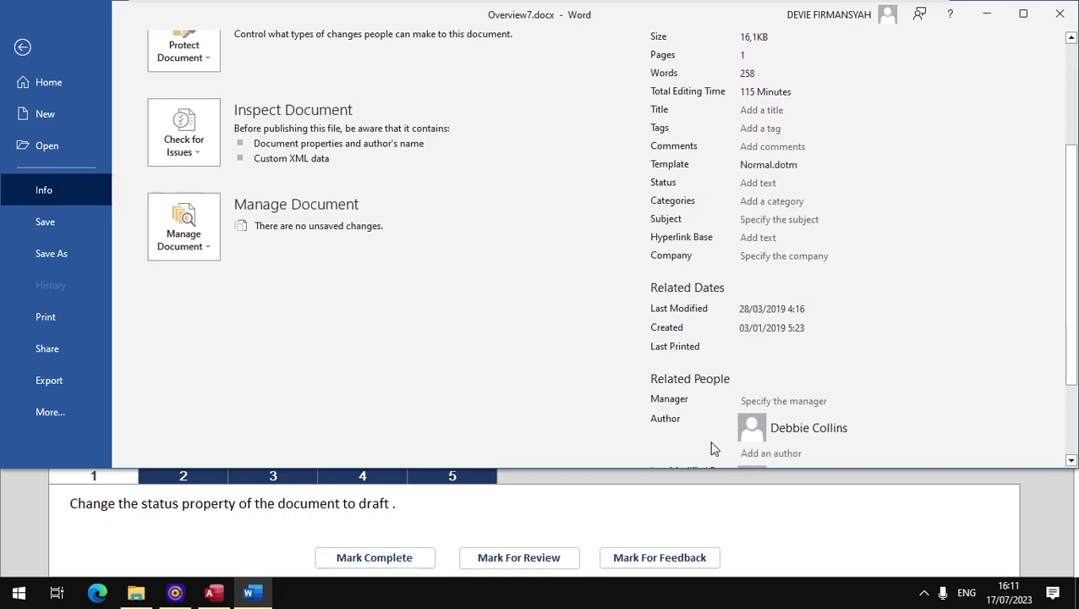
Step: Set the document's Status property to "draft" and mark task 1 complete
scroll(717, 254, "up", 2)
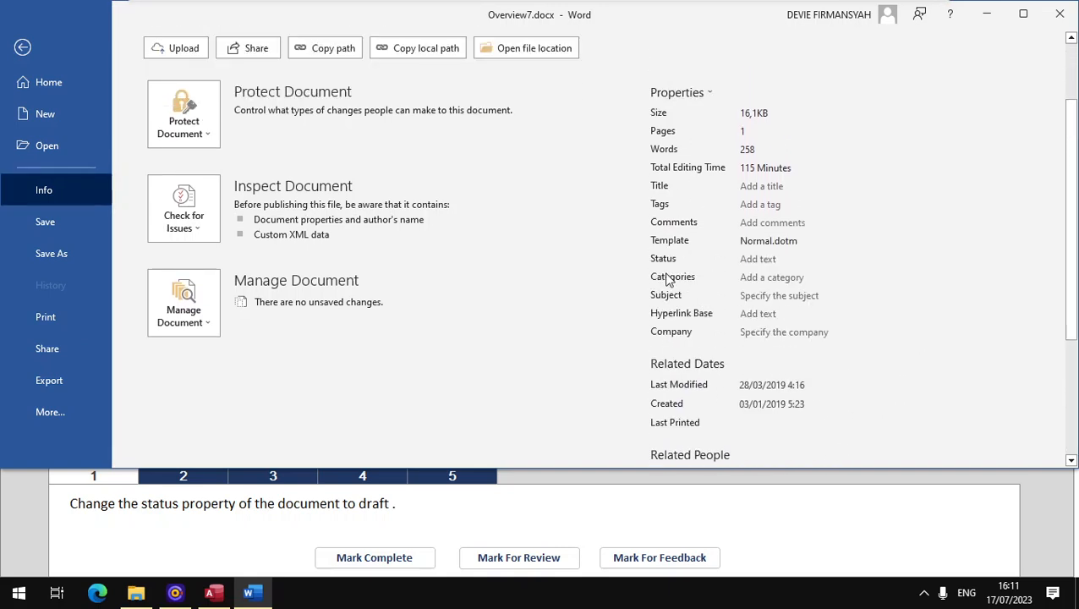
left_click(757, 260)
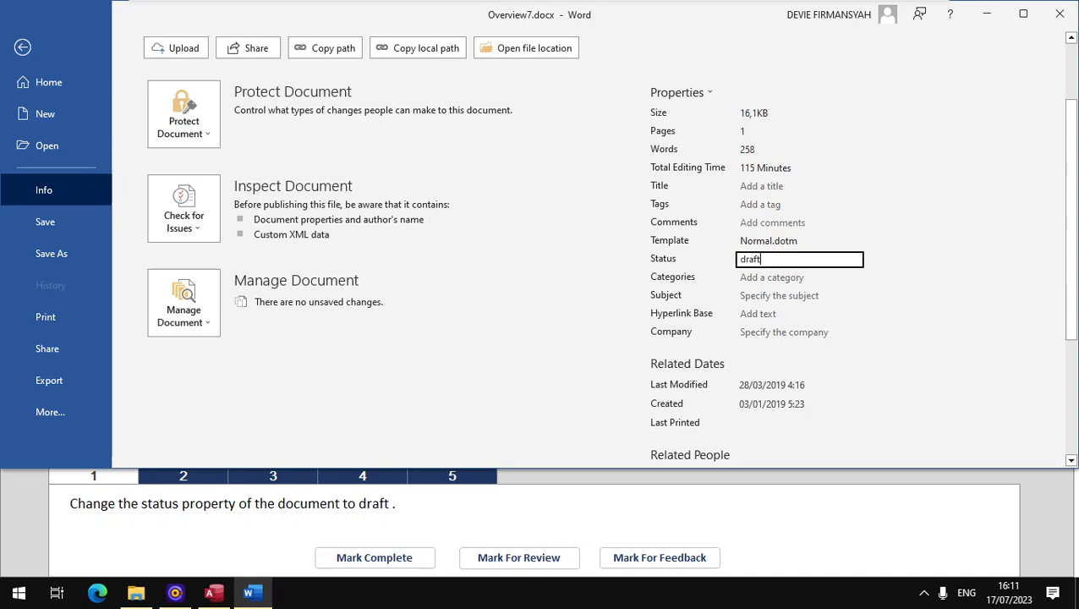
key("ctrl+a")
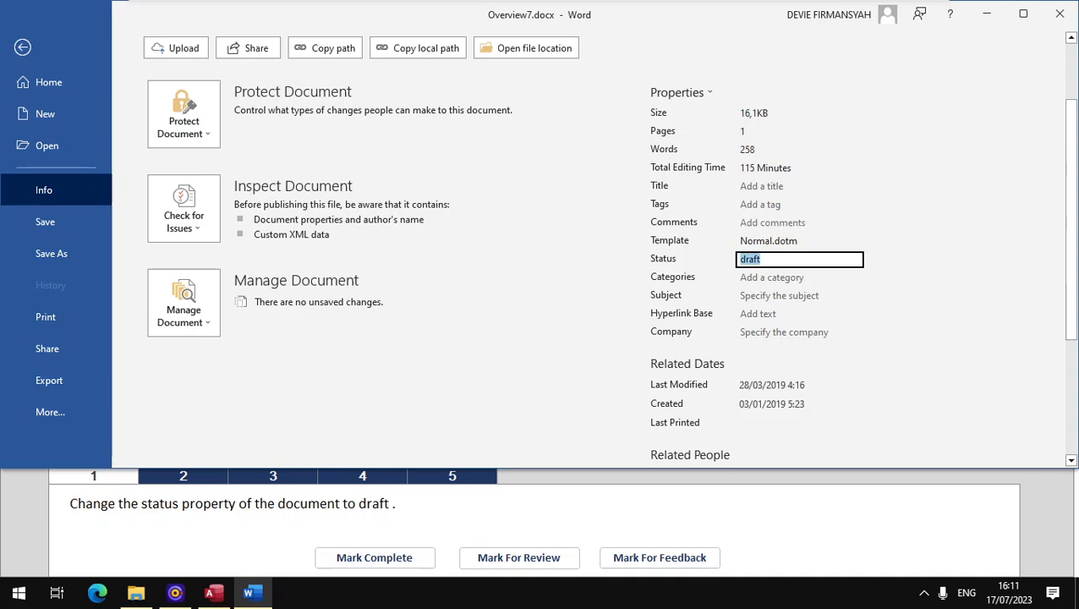
left_click(373, 558)
Step: Open task 2, insert the registered sign (®) directly after the heading "Registered", and mark the task complete
left_click(204, 479)
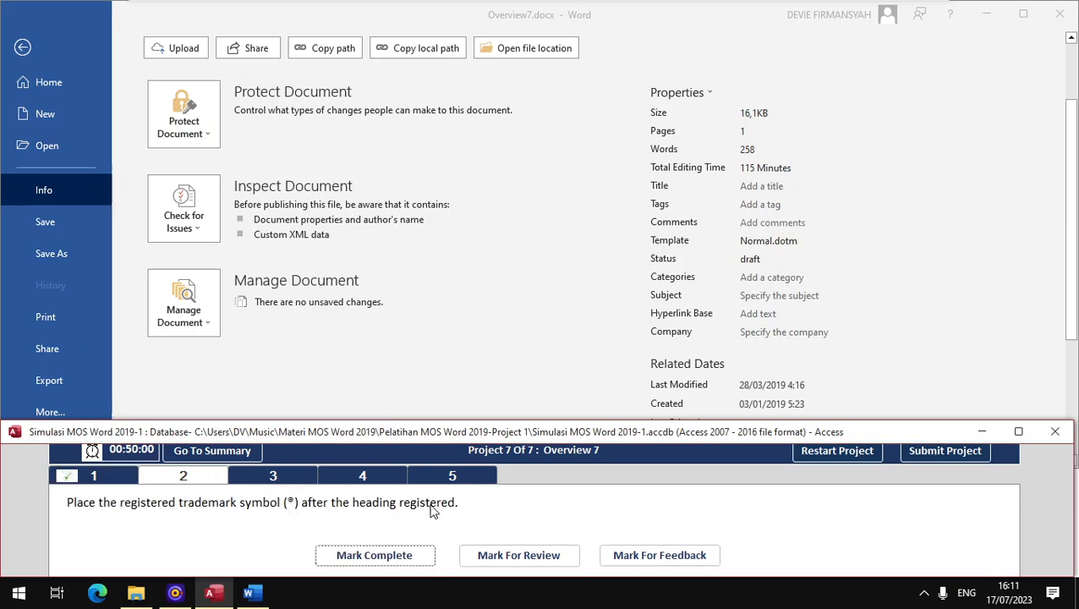
left_click(57, 37)
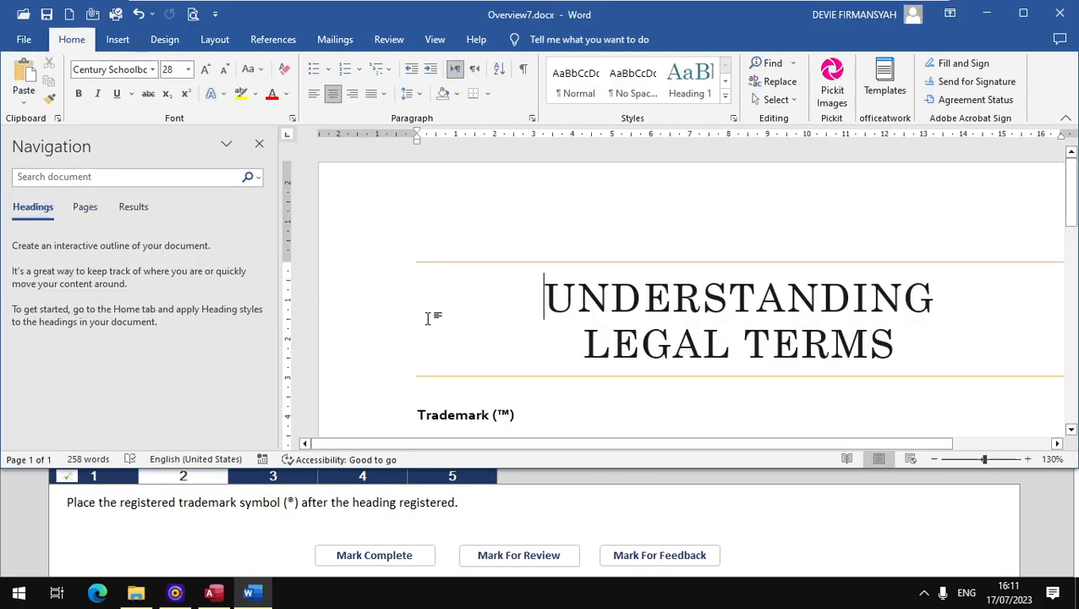
scroll(429, 315, "down", 6)
left_click(491, 298)
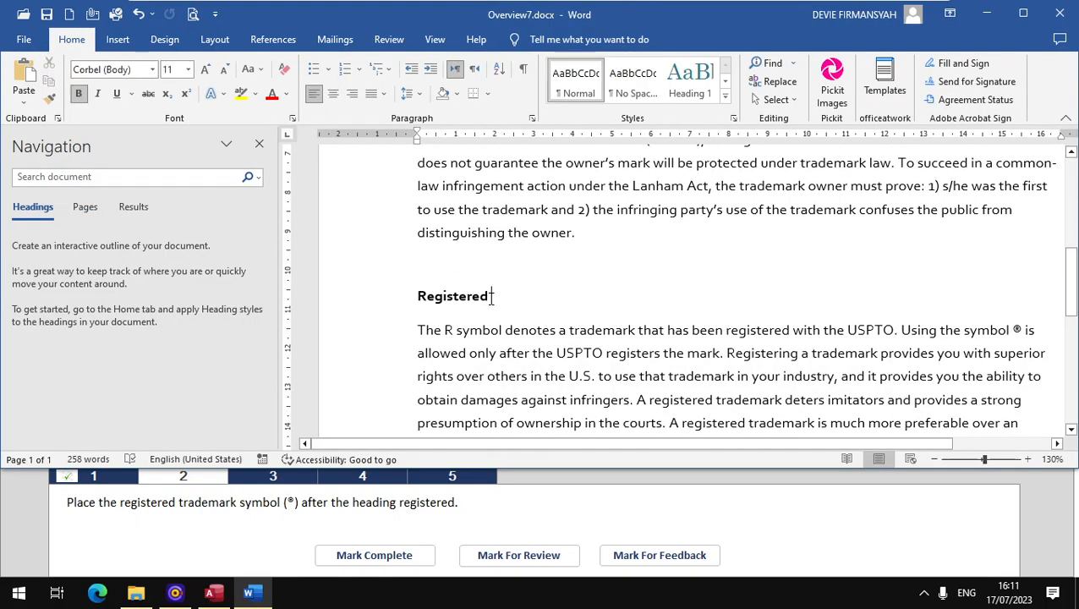
scroll(492, 314, "up", 5)
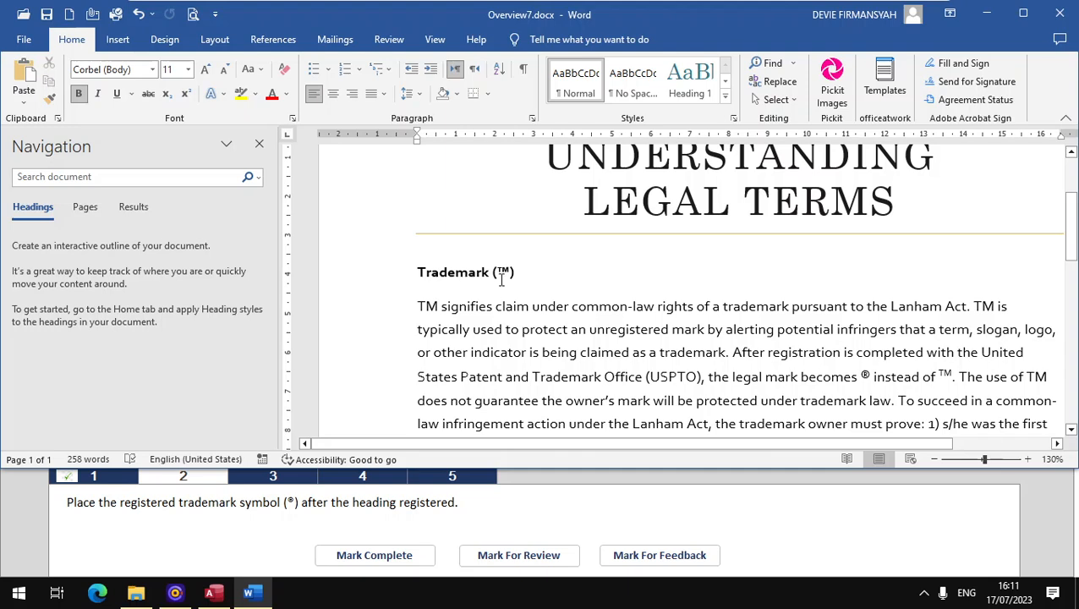
scroll(489, 290, "down", 4)
scroll(489, 290, "down", 1)
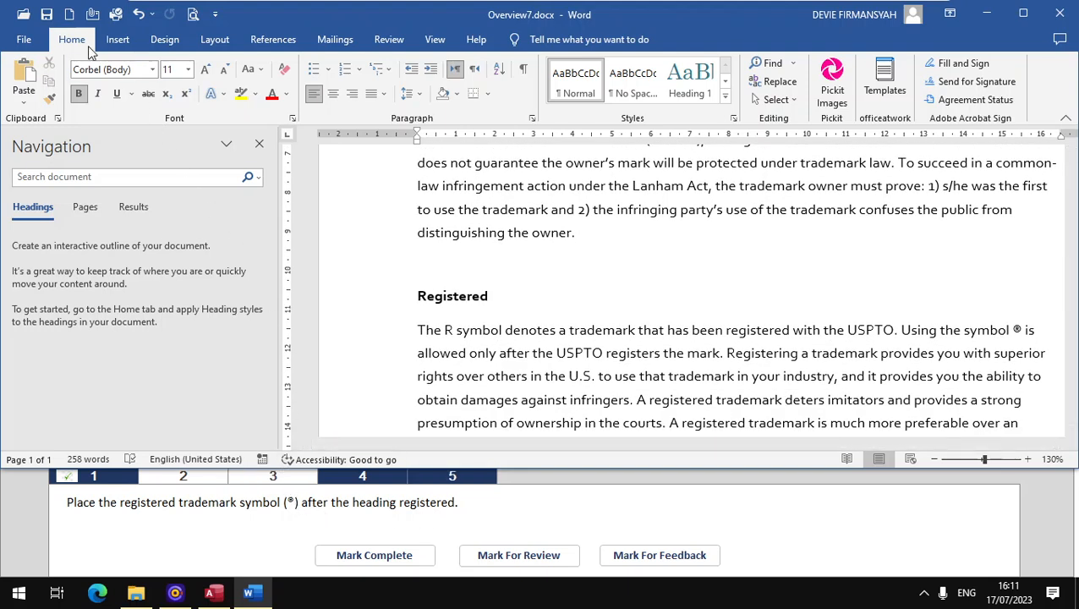
left_click(127, 44)
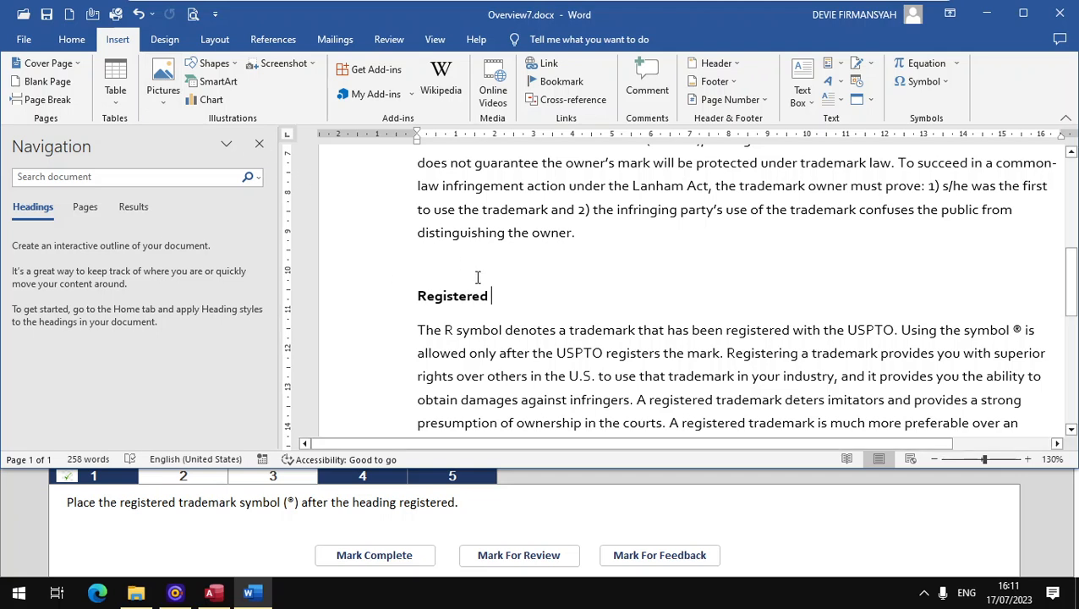
left_click(942, 83)
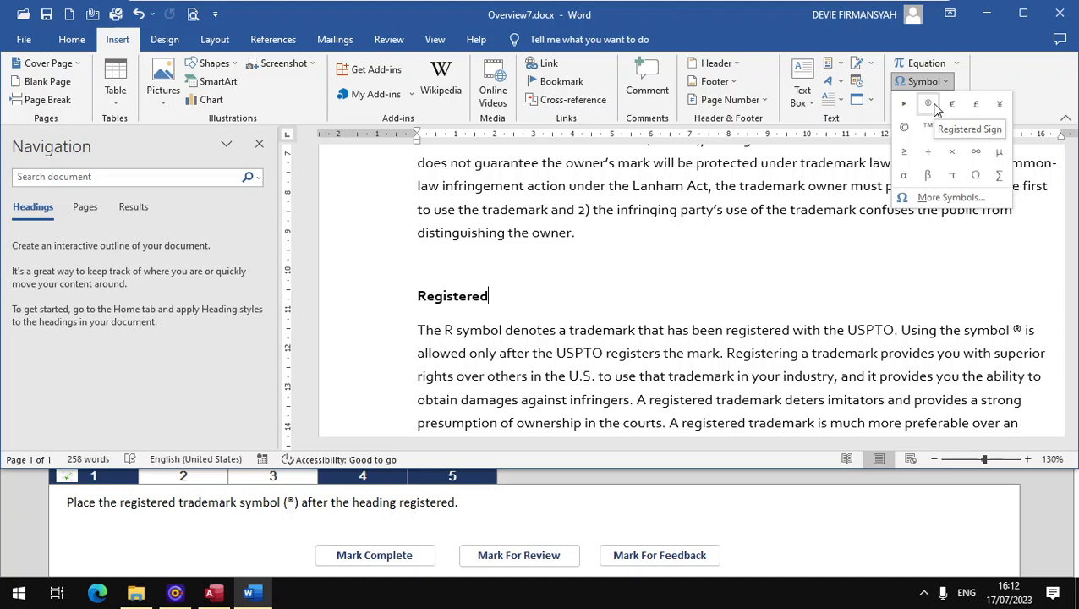
left_click(935, 106)
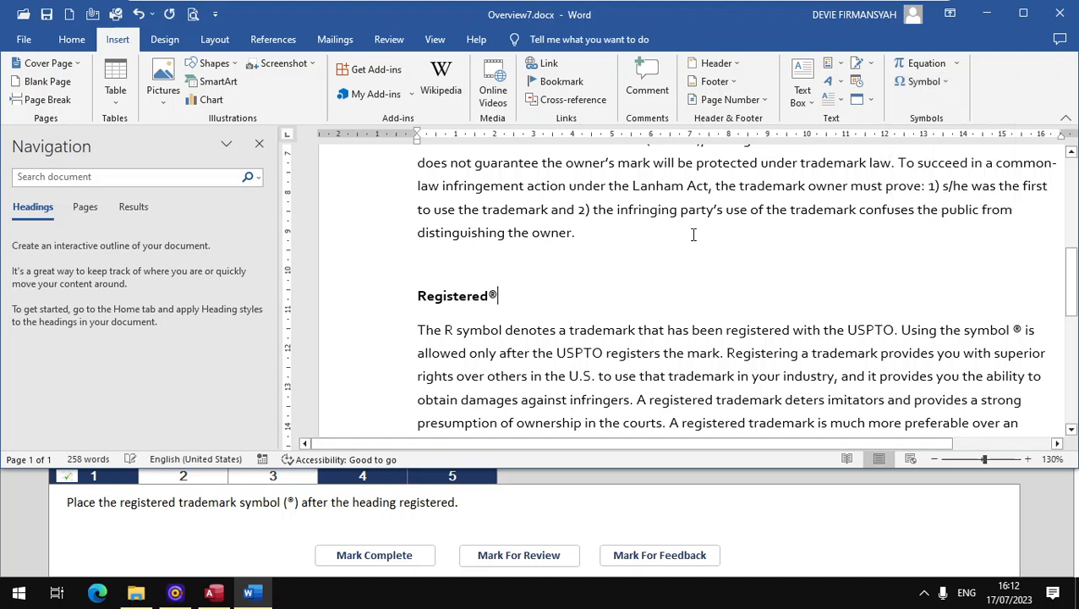
left_click(377, 557)
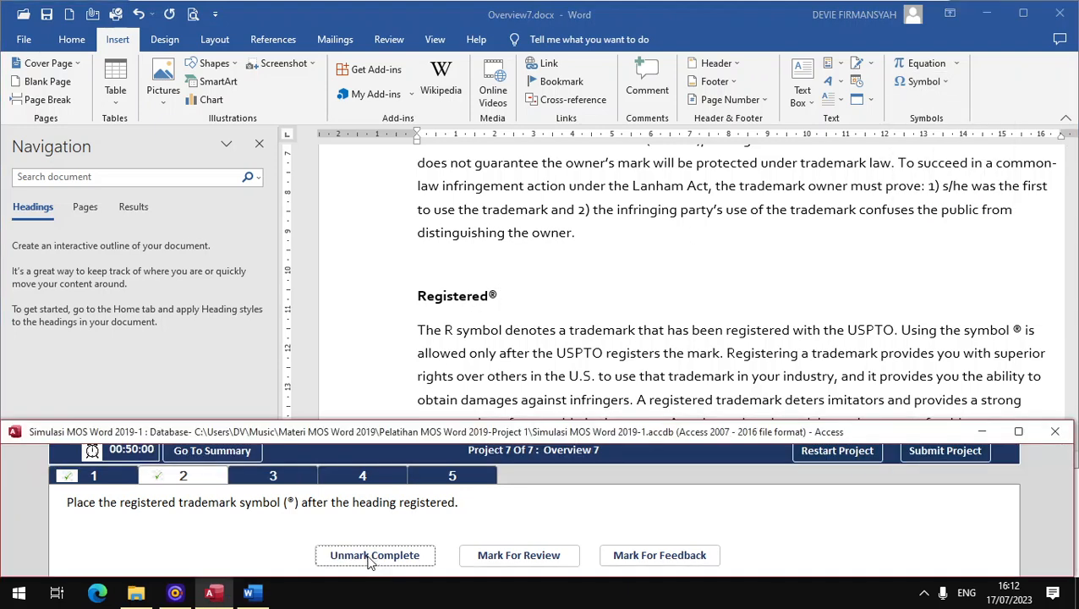
Step: Open task 3, apply the small caps effect to the headings Trademark, Registered and Copyright together, and mark the task complete
left_click(270, 476)
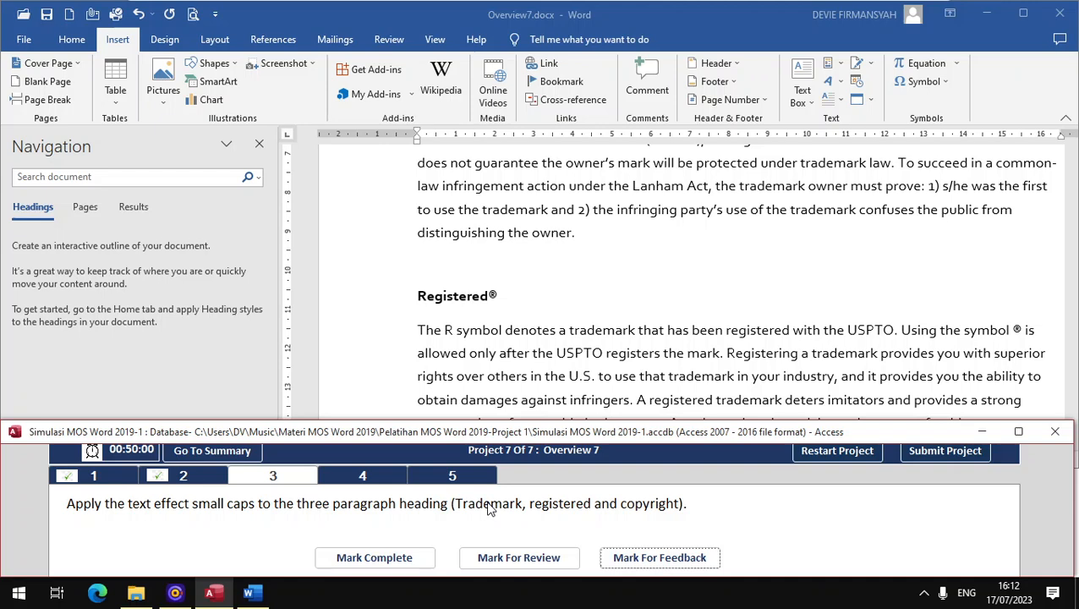
scroll(508, 332, "up", 3)
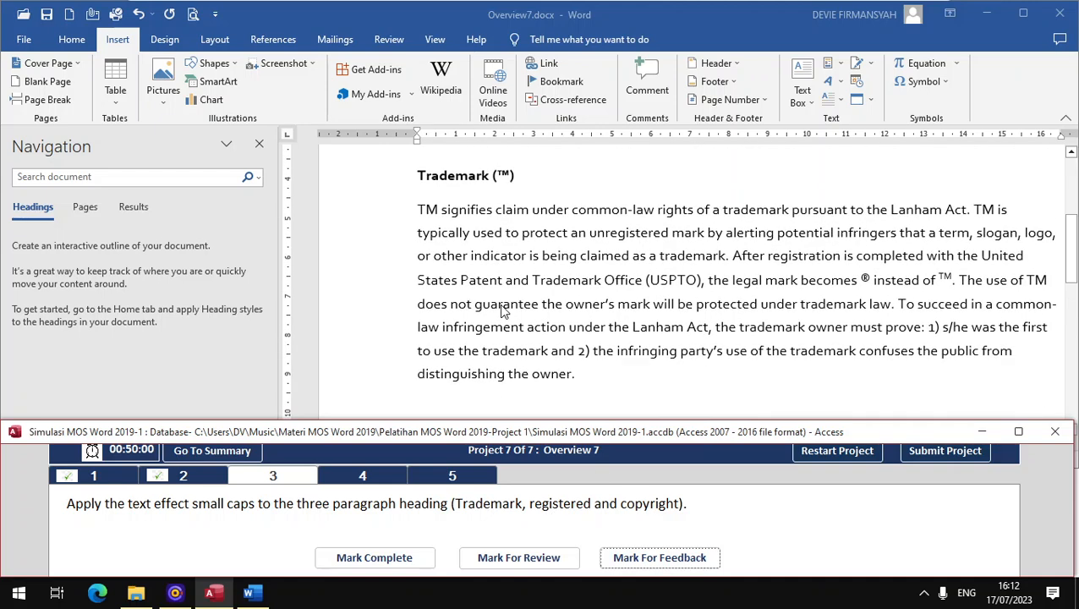
left_click(441, 184)
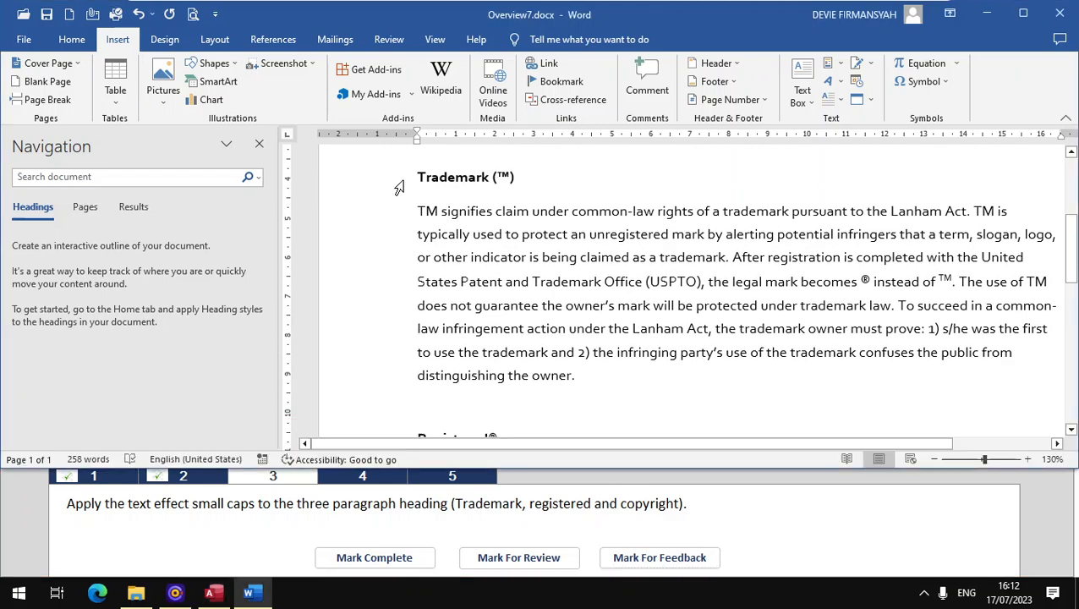
left_click_drag(420, 176, 528, 176)
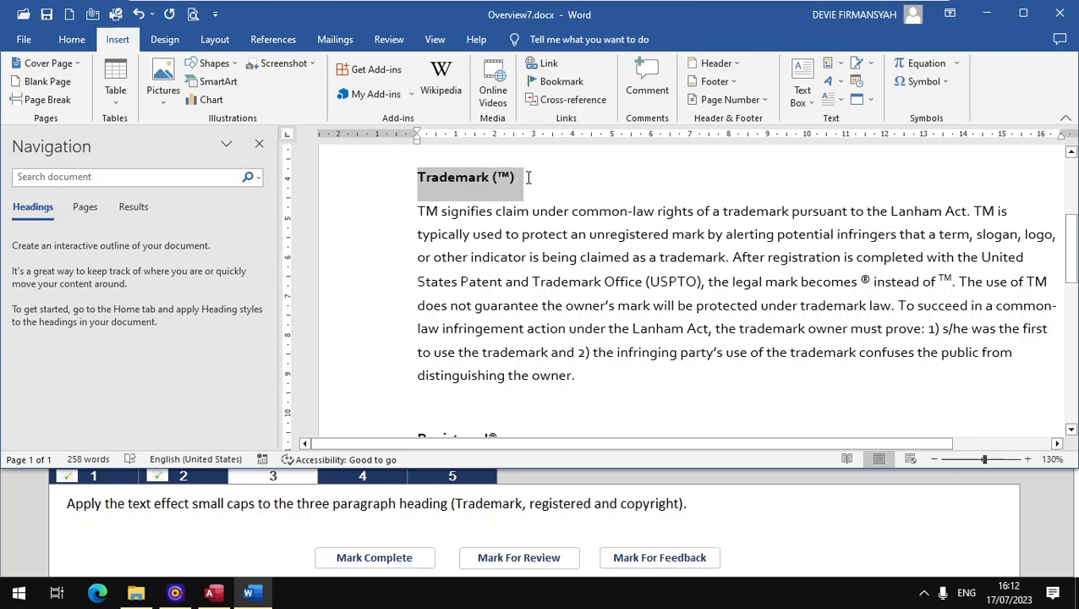
scroll(480, 311, "down", 1)
scroll(480, 311, "down", 1)
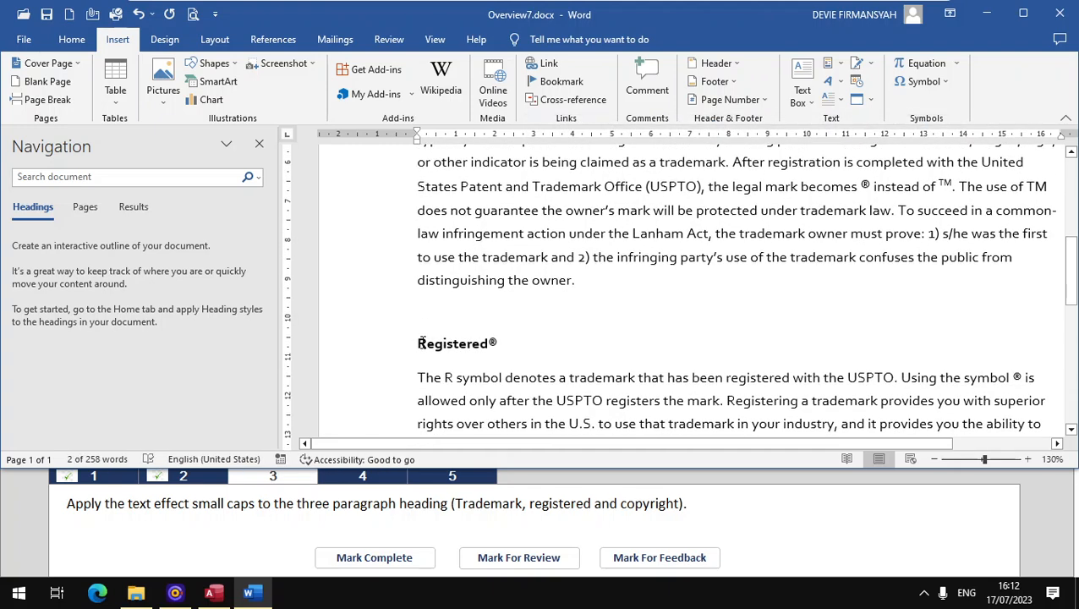
left_click_drag(418, 340, 508, 344)
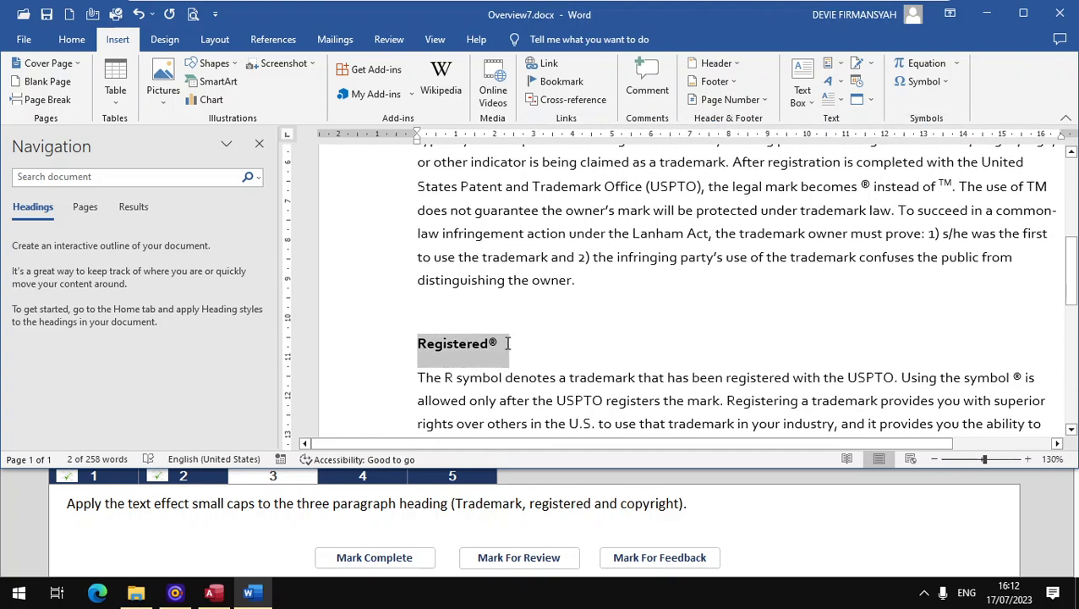
scroll(478, 270, "up", 3)
scroll(469, 262, "down", 8)
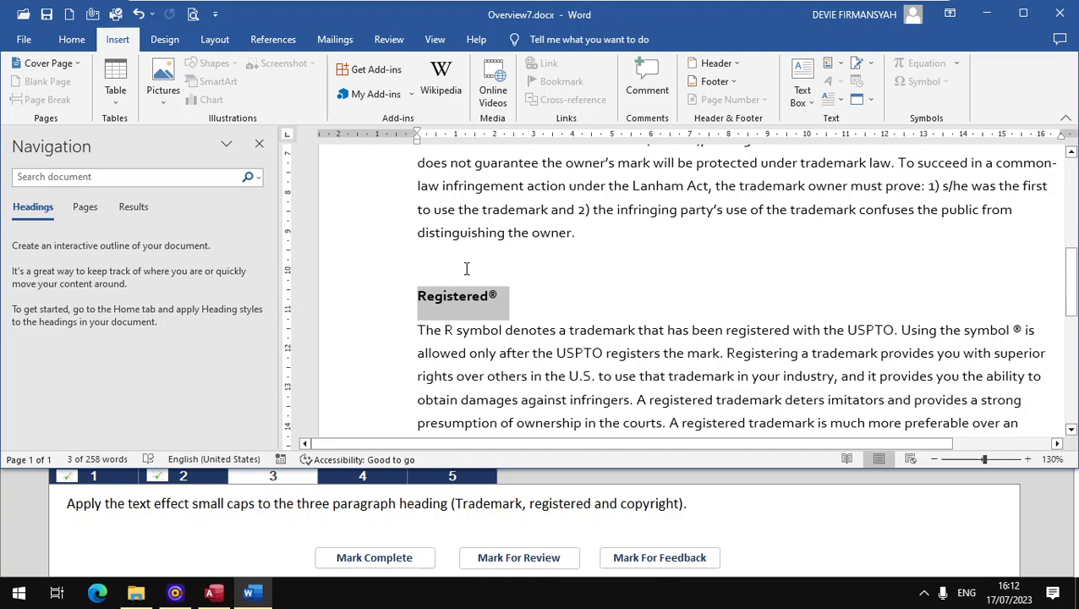
scroll(466, 269, "down", 1)
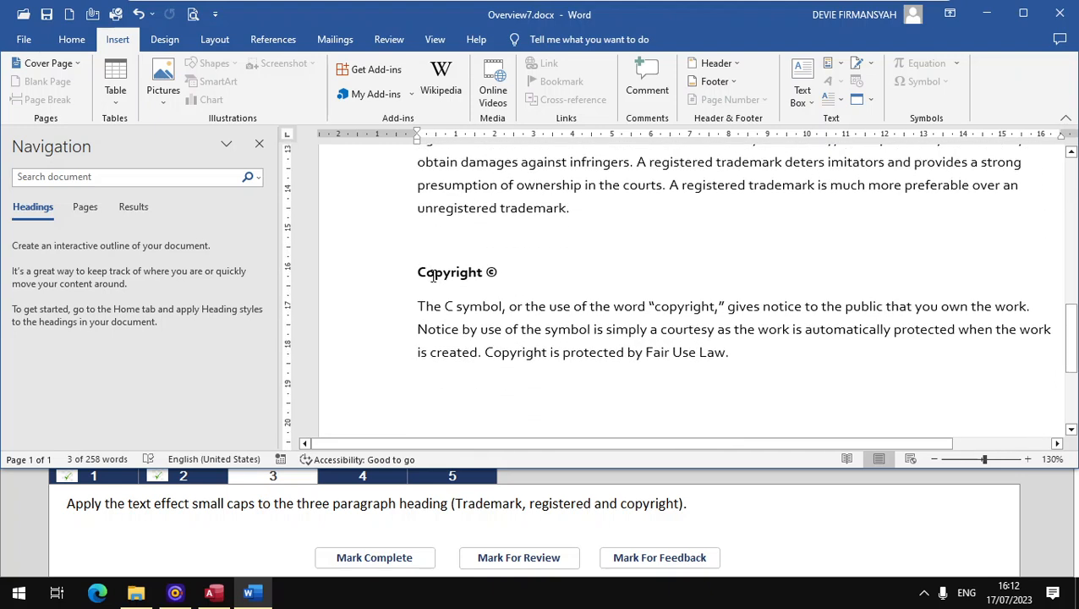
left_click_drag(421, 271, 499, 271)
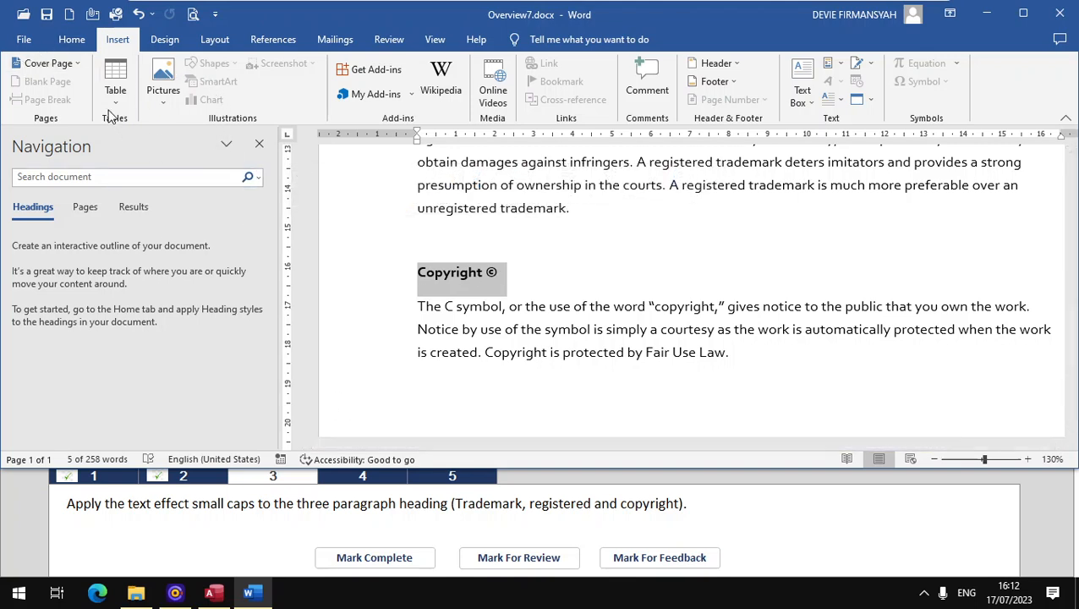
left_click(73, 39)
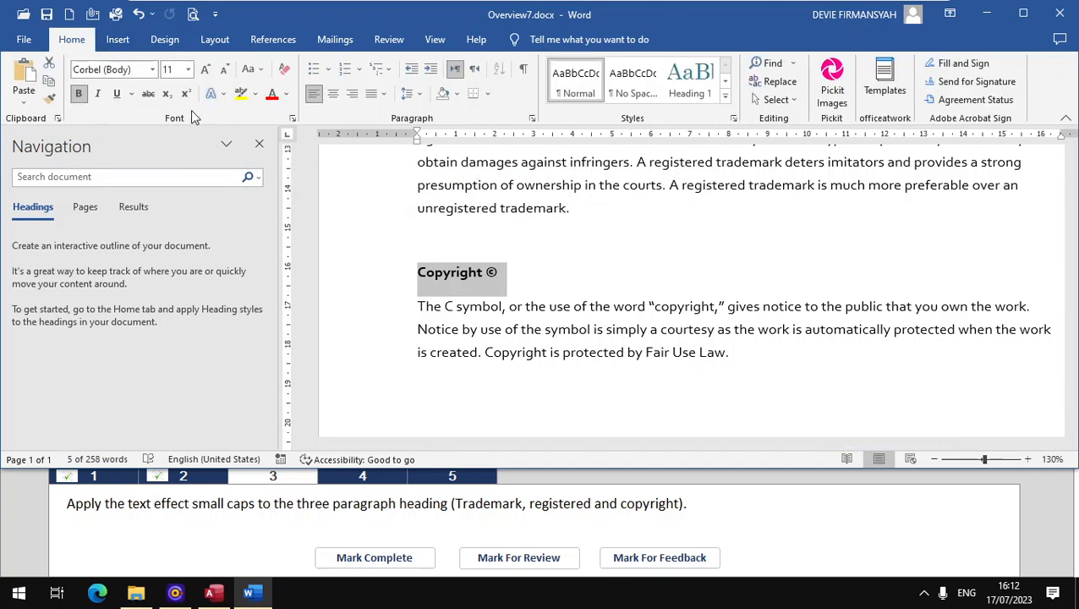
left_click(293, 120)
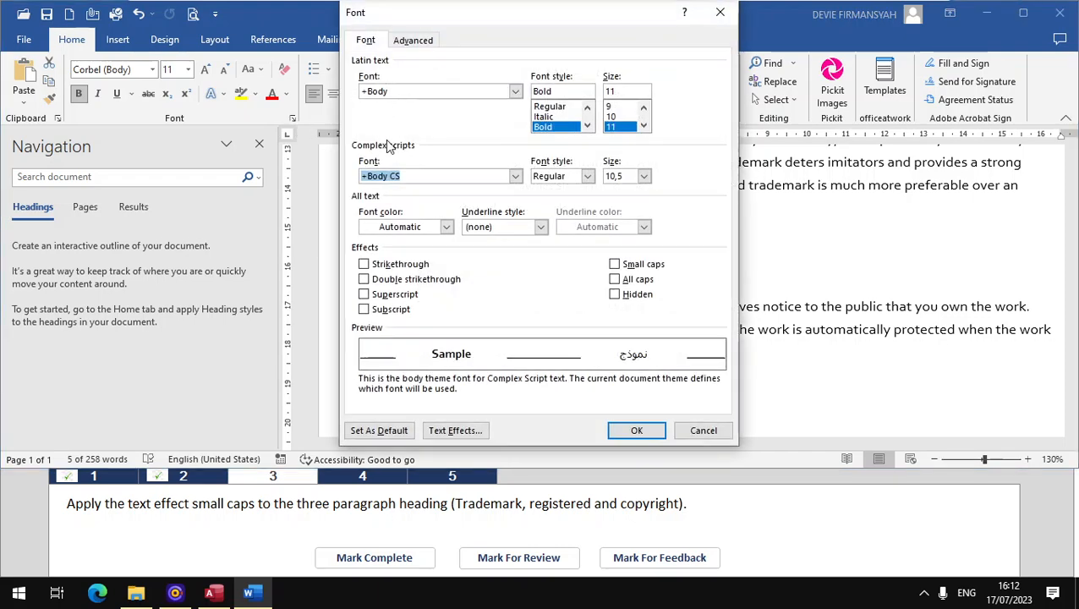
left_click(615, 264)
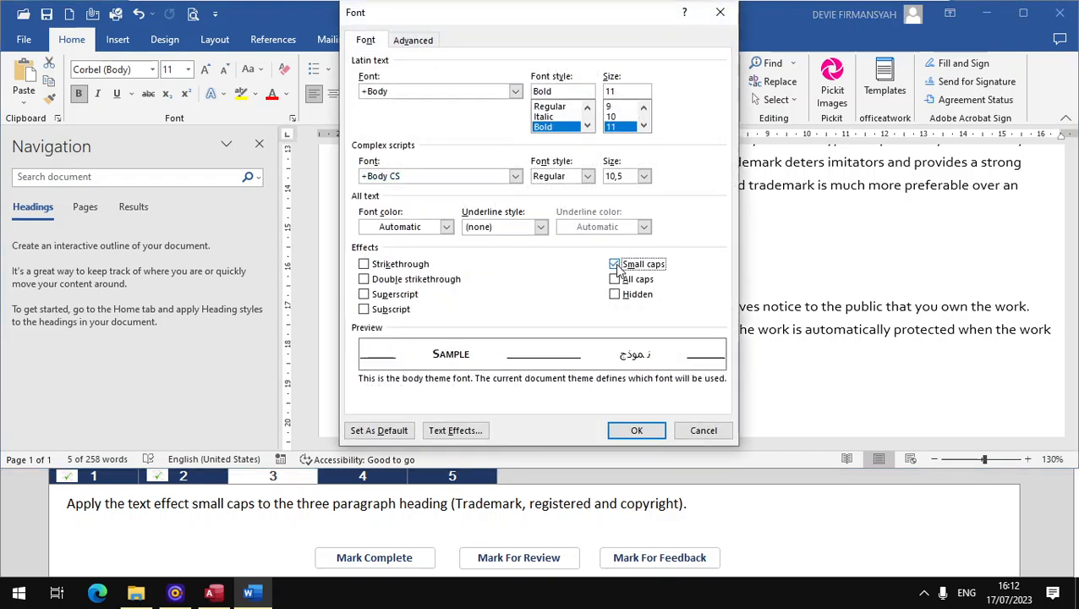
left_click(639, 429)
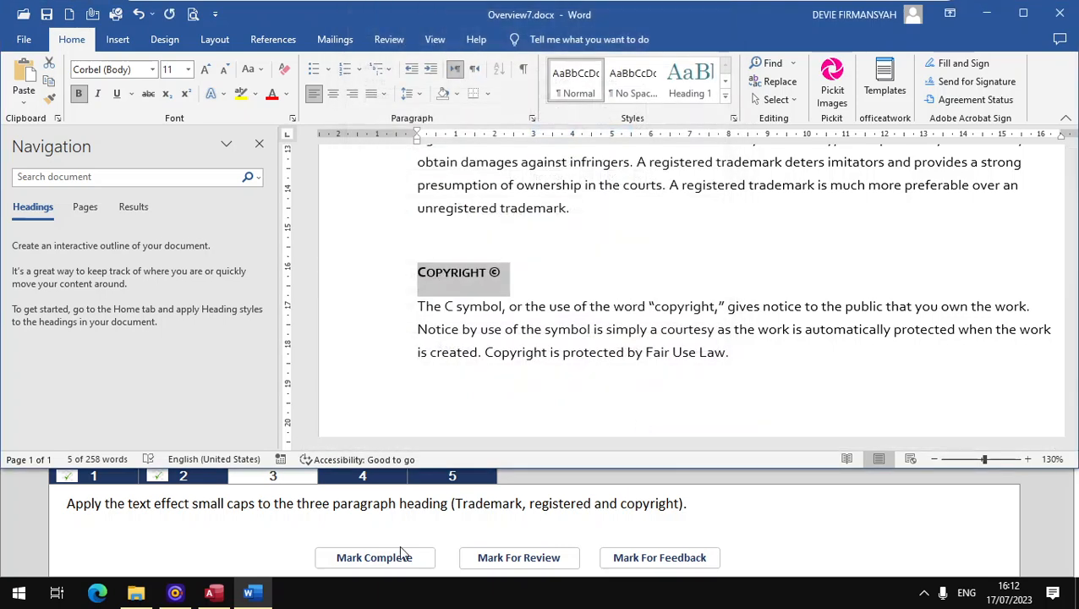
left_click(390, 558)
Step: Open task 4 and insert a new comment on "Fair Use Law" in the last sentence of the document
left_click(362, 478)
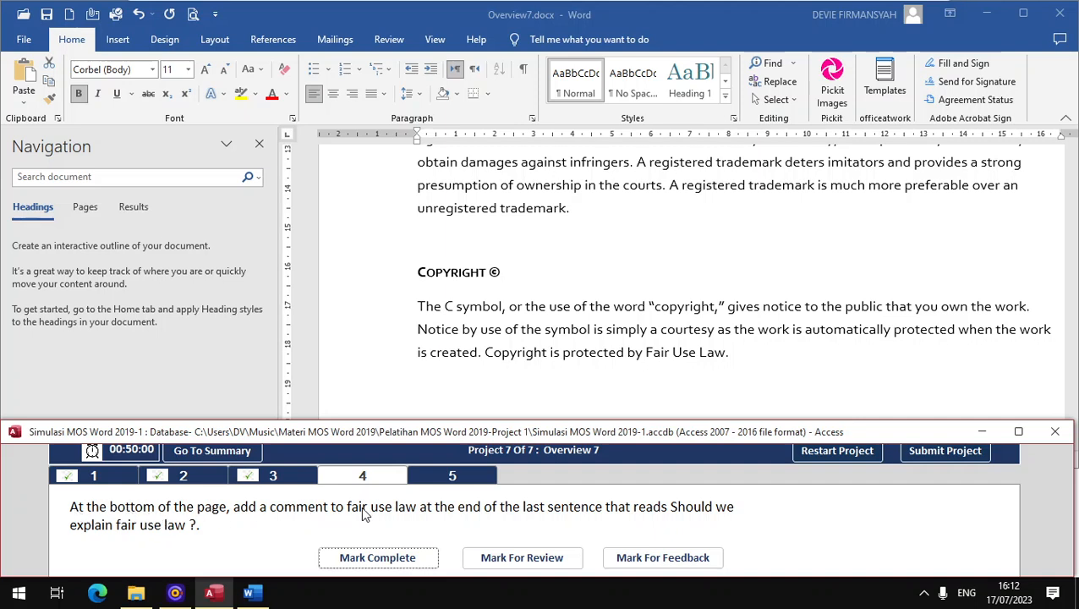
left_click(79, 216)
left_click(85, 210)
left_click(122, 315)
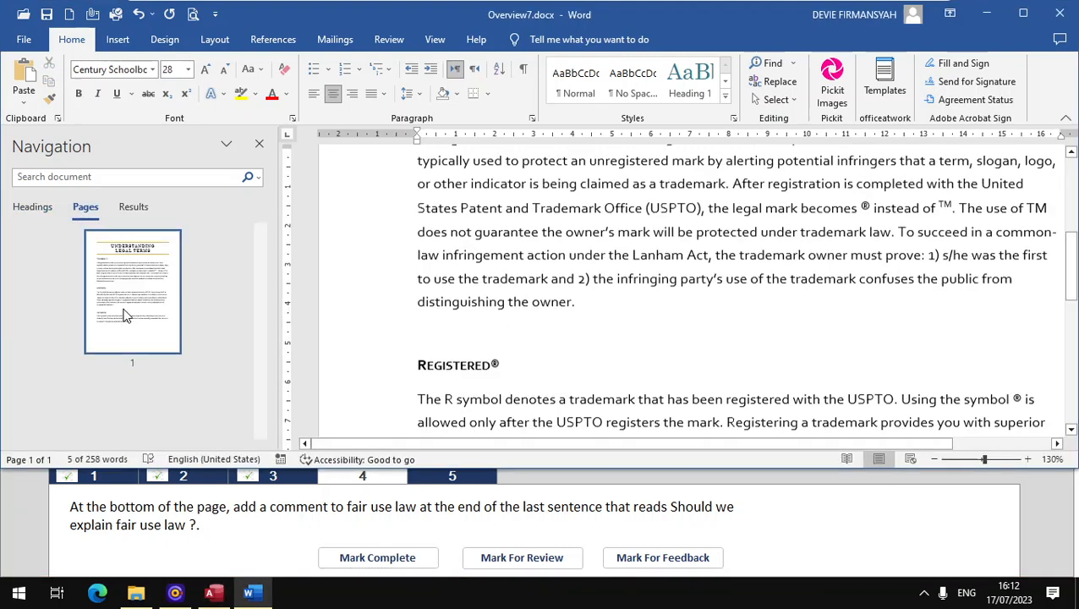
scroll(458, 321, "up", 3)
scroll(459, 322, "down", 12)
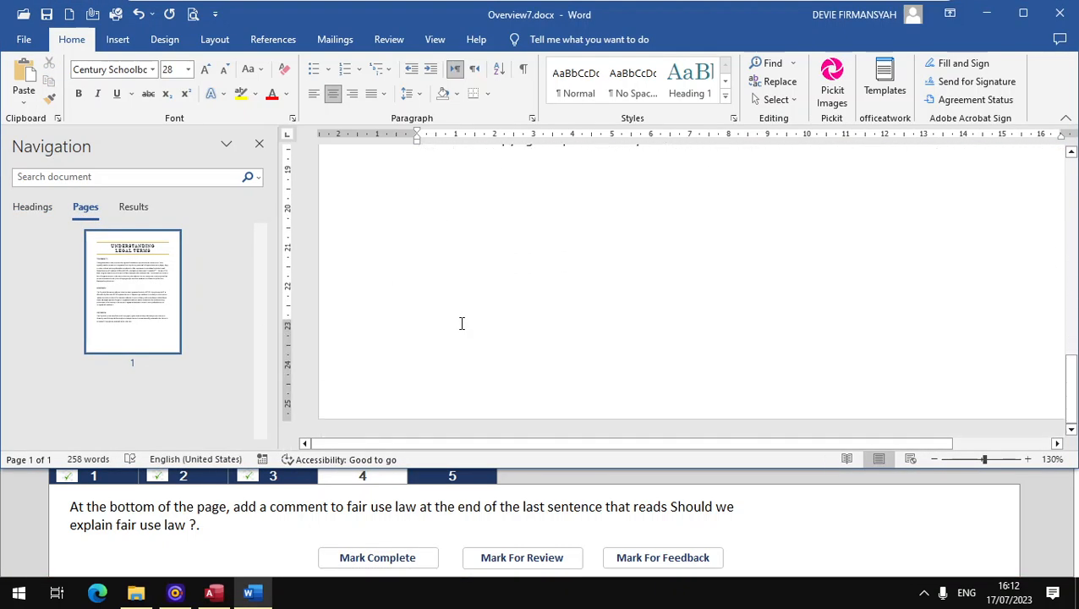
scroll(439, 398, "up", 1)
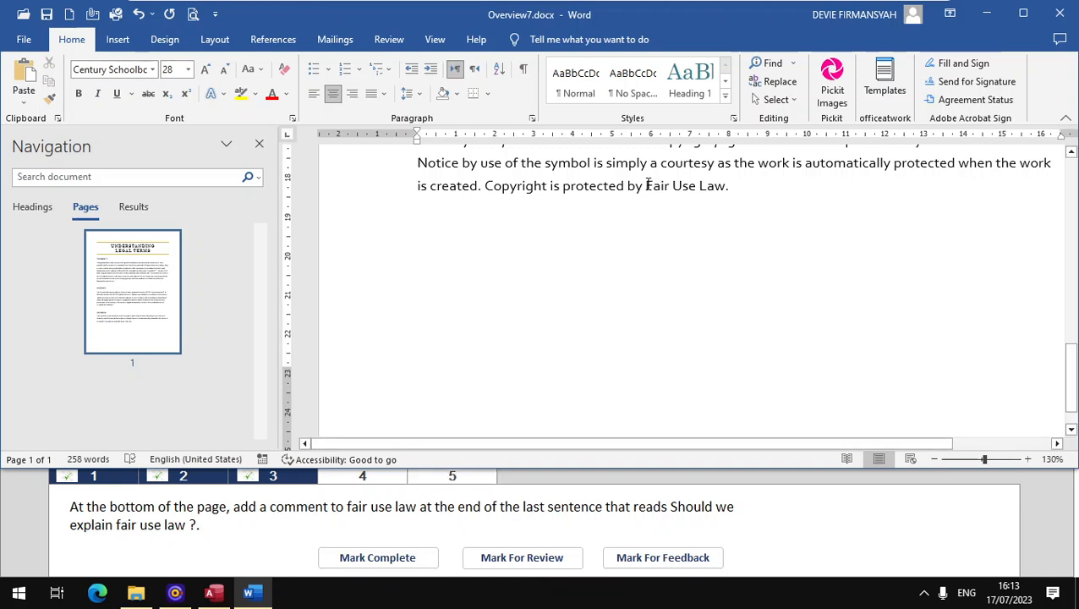
left_click_drag(647, 185, 715, 186)
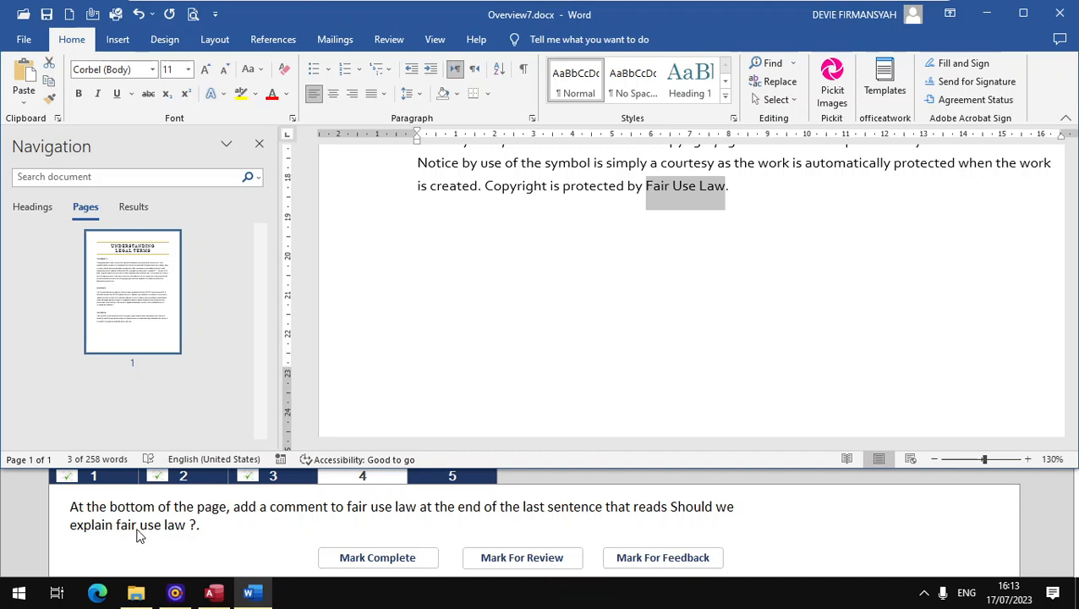
left_click(273, 39)
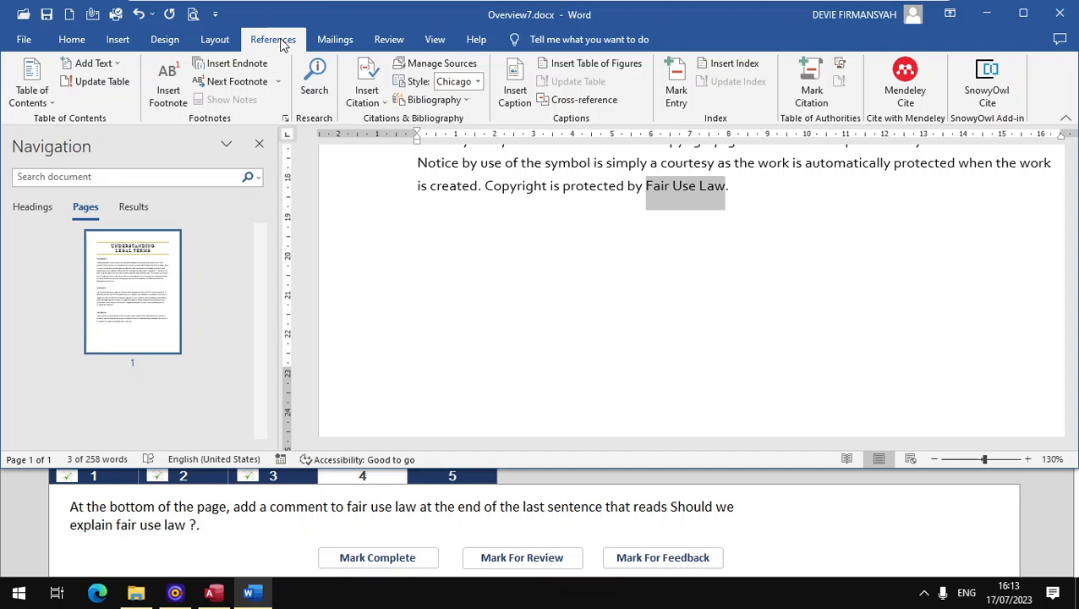
left_click(119, 48)
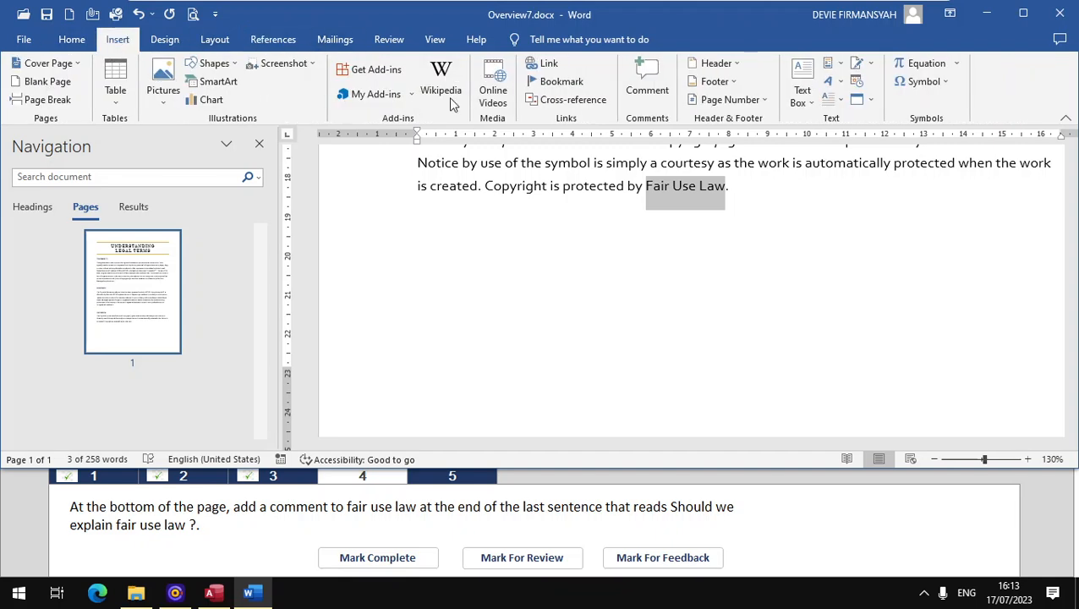
left_click(633, 77)
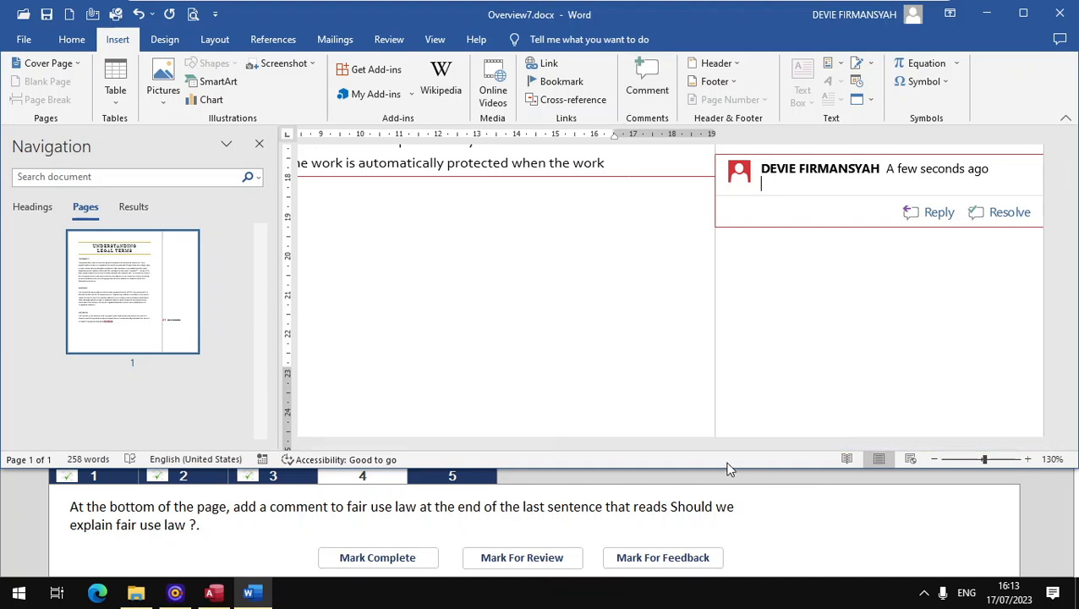
Step: Enter "Should we explain fair use law ?" as the comment text and mark task 4 complete
type("So")
type("d we e")
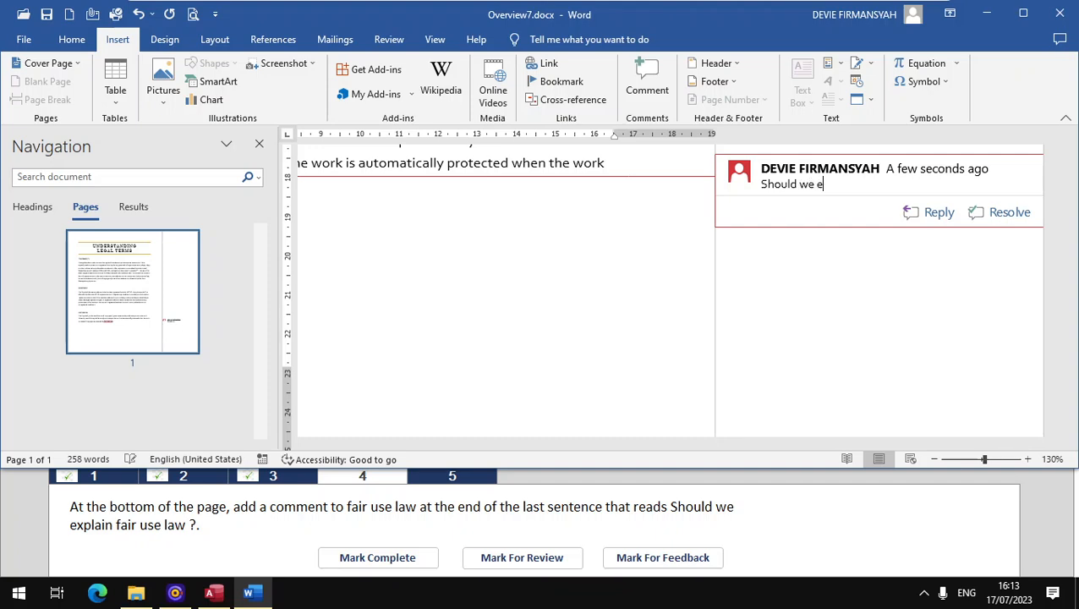
type("xplain fair use law")
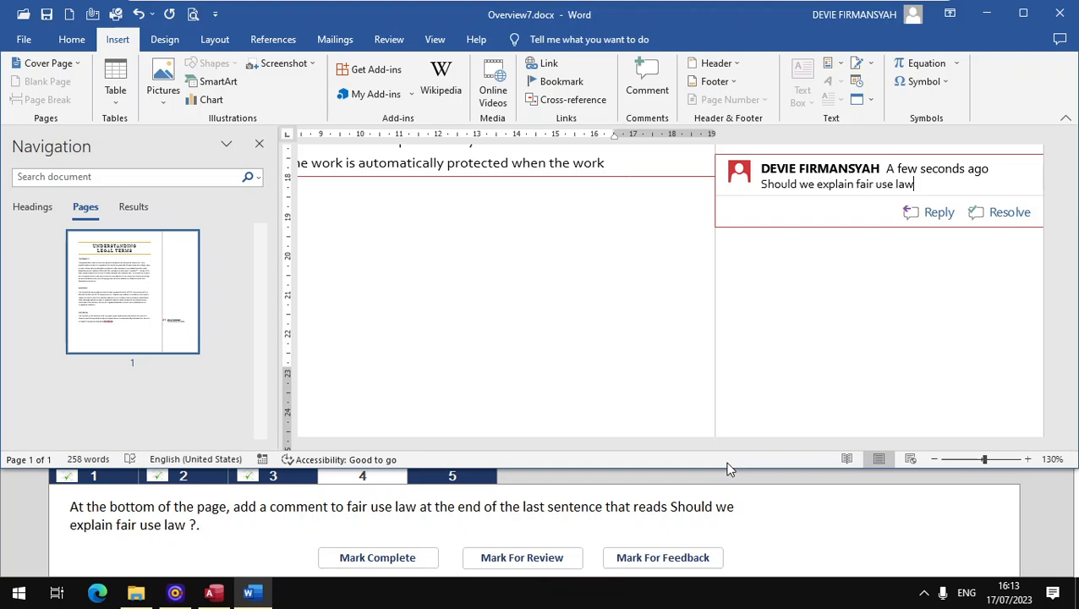
type(" ?")
left_click(698, 353)
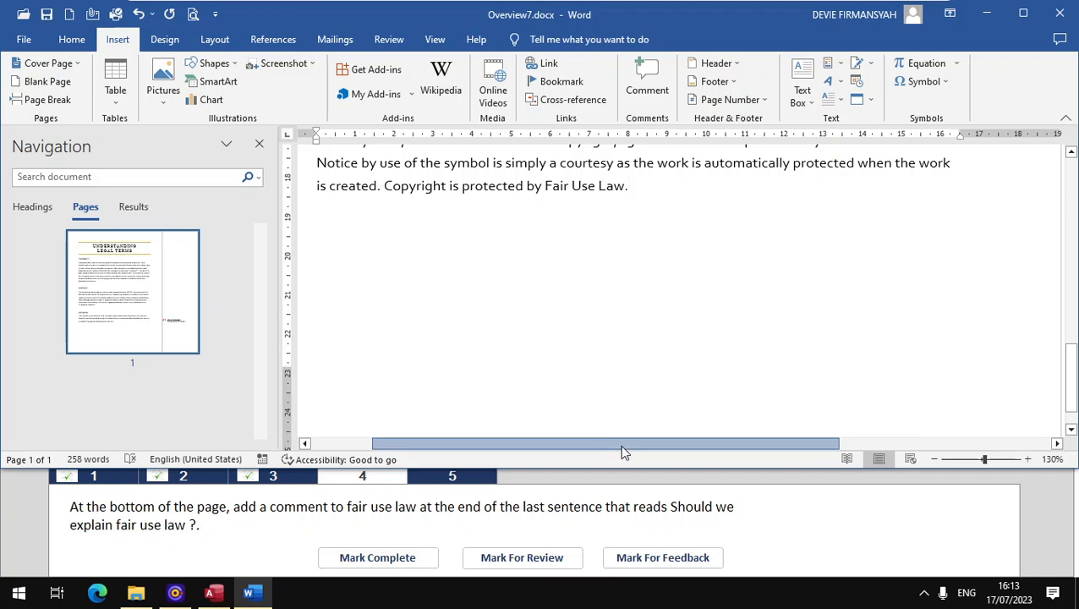
left_click_drag(620, 453, 854, 433)
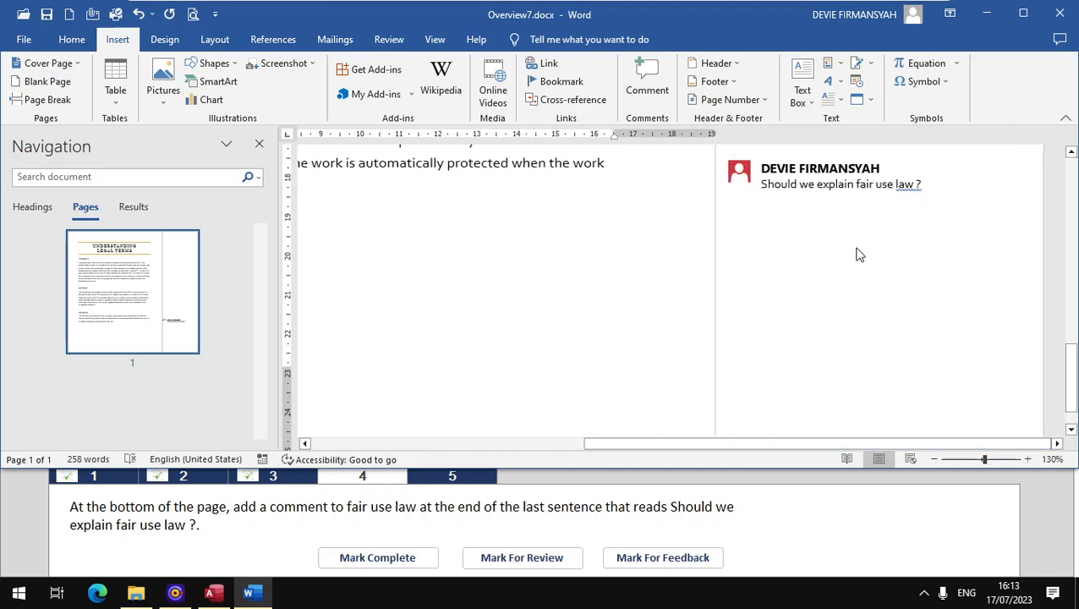
left_click(395, 558)
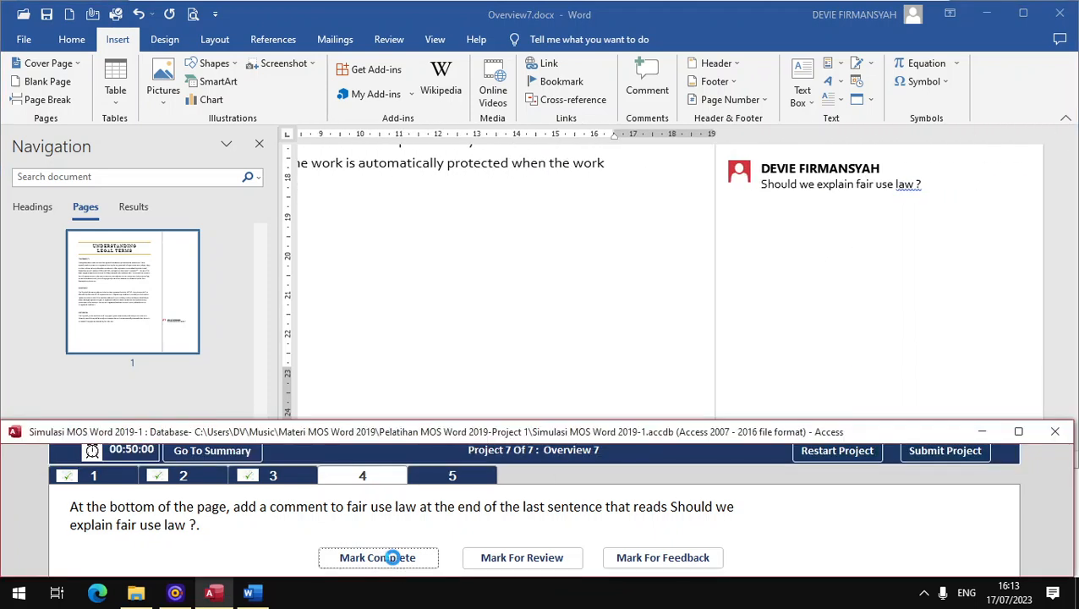
Step: Open task 5, apply the Lines (Distinctive) style set to the document, and mark the task complete
left_click(466, 479)
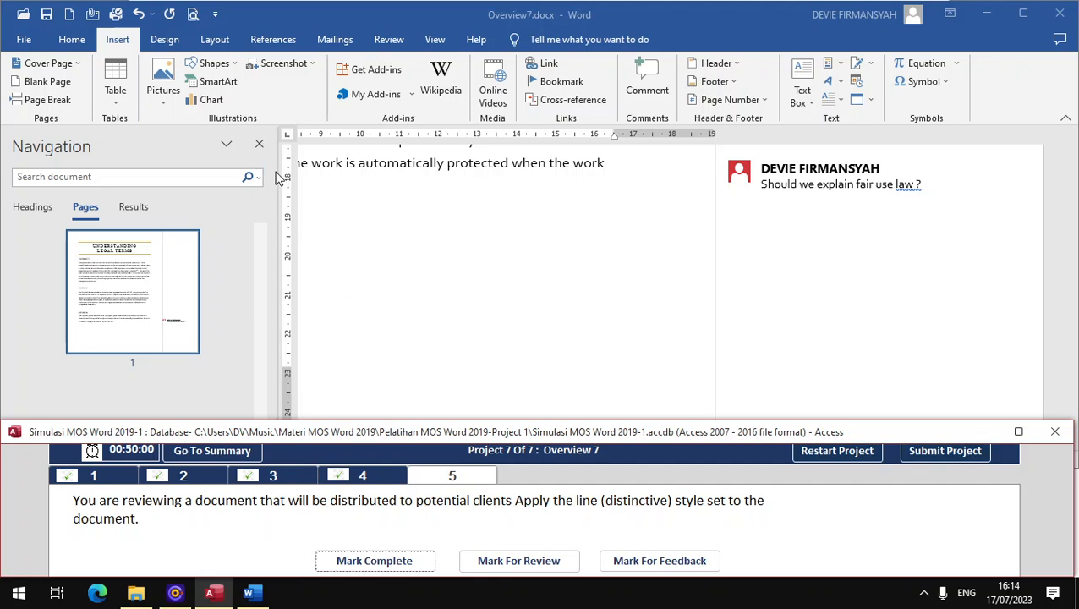
left_click(156, 40)
left_click(163, 39)
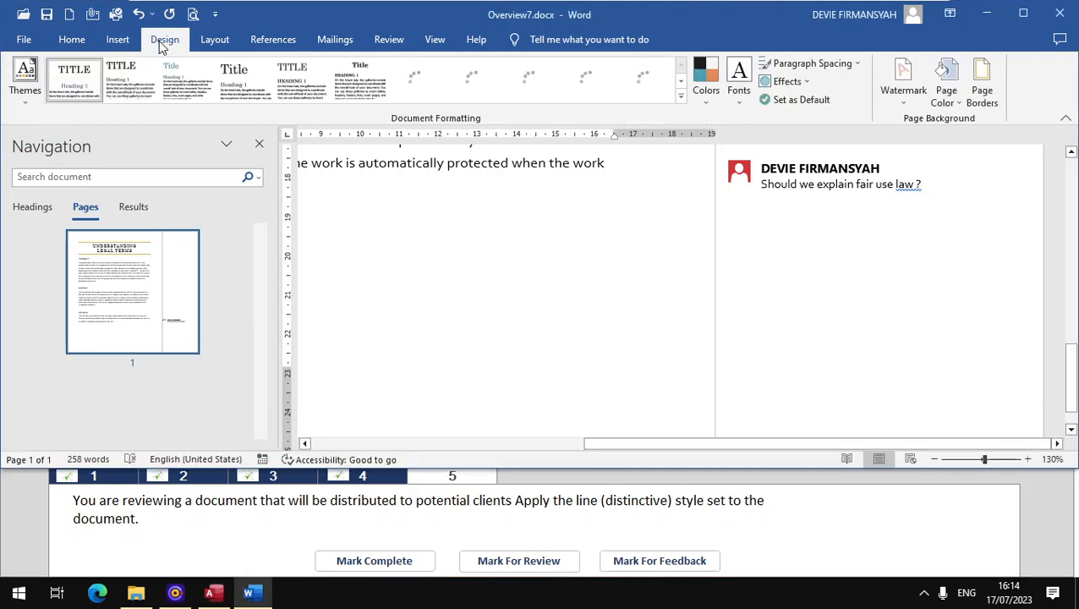
left_click(682, 100)
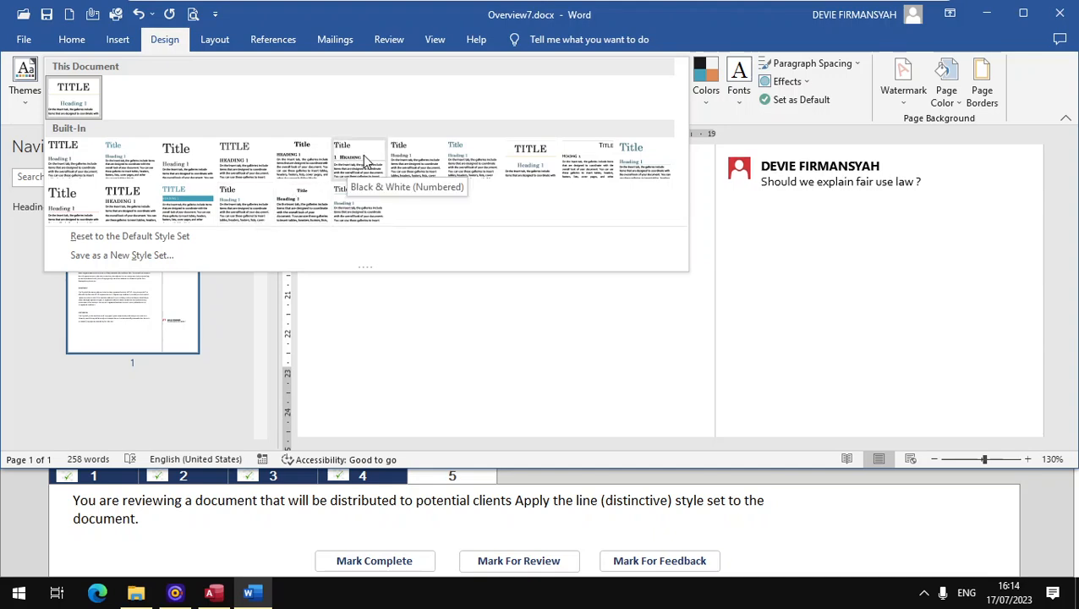
left_click(580, 161)
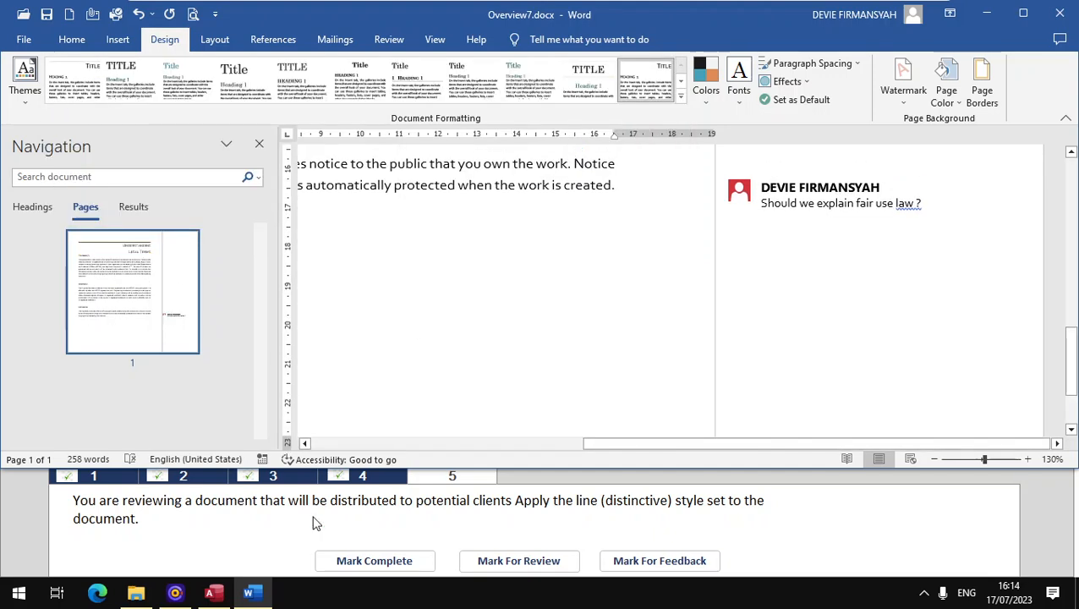
left_click(378, 565)
left_click(375, 562)
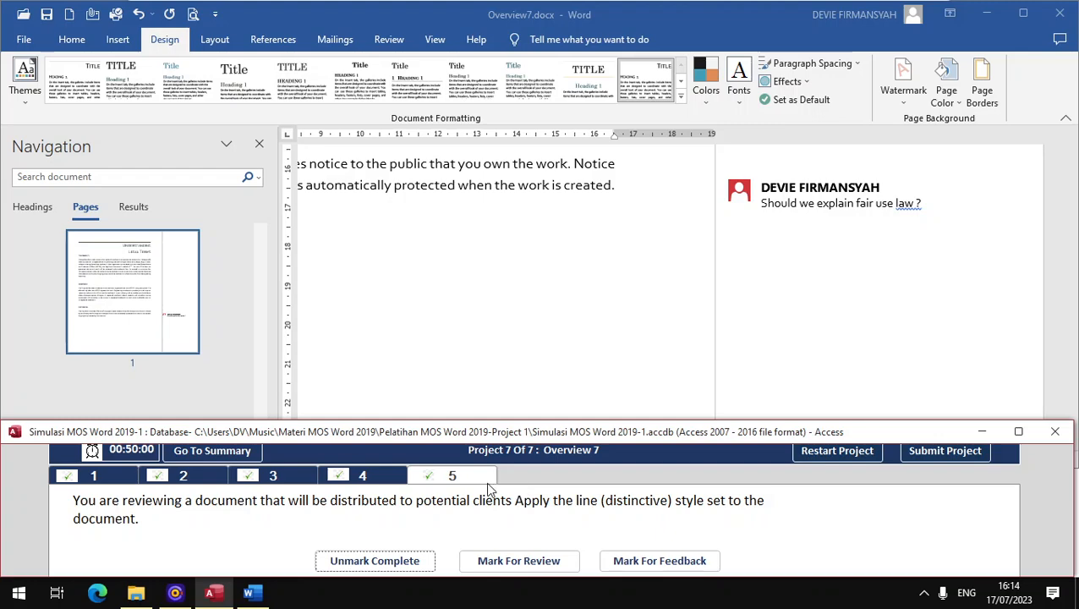
Step: Submit Project 7 and review the maximized exam summary through to the Overview 7 tasks
left_click(930, 457)
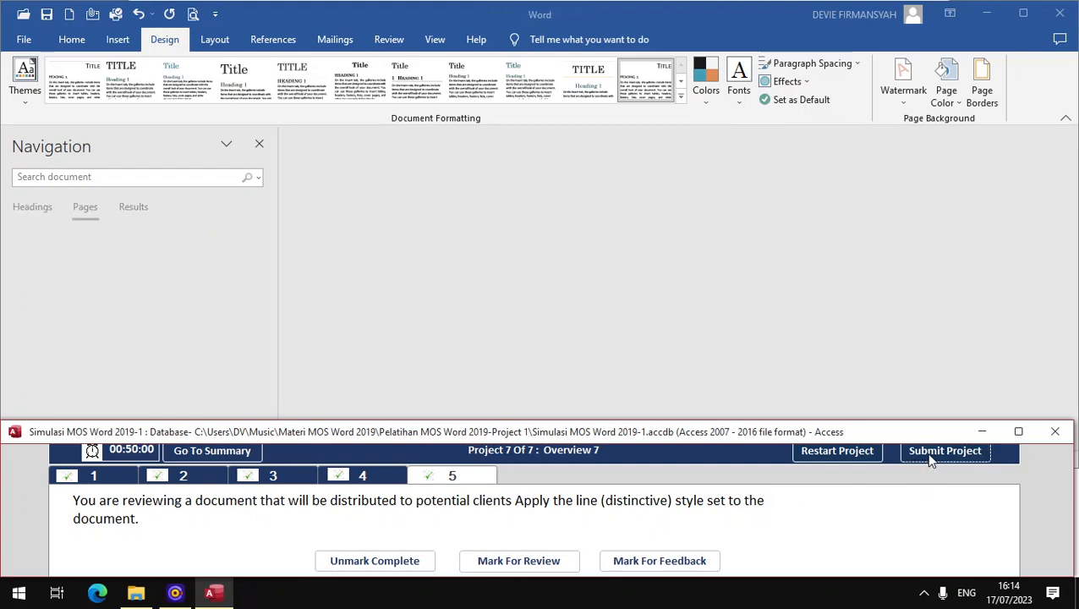
double_click(493, 435)
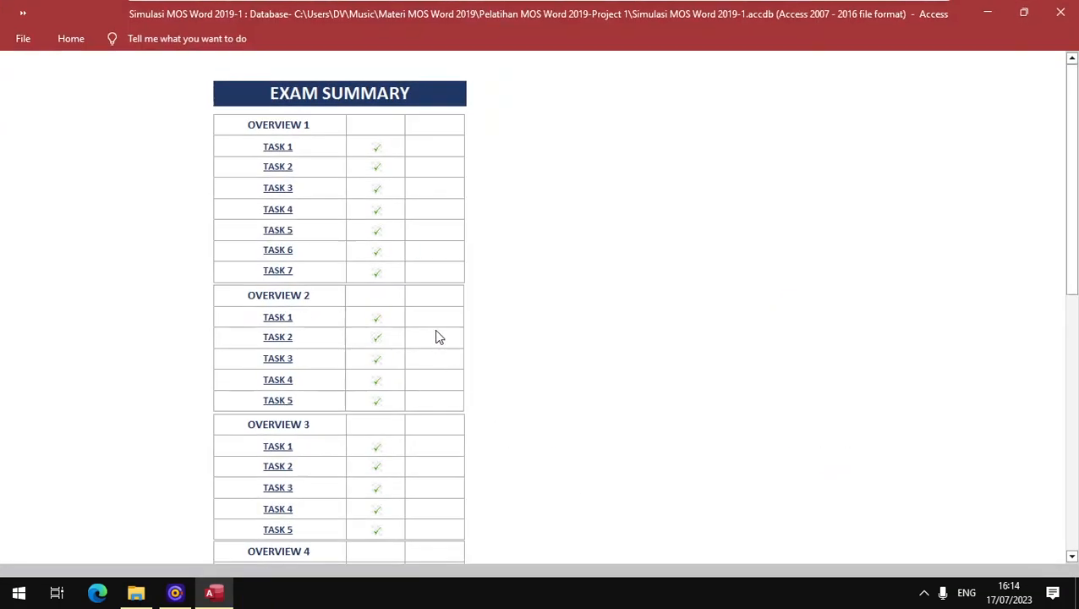
scroll(376, 140, "down", 3)
scroll(377, 148, "down", 10)
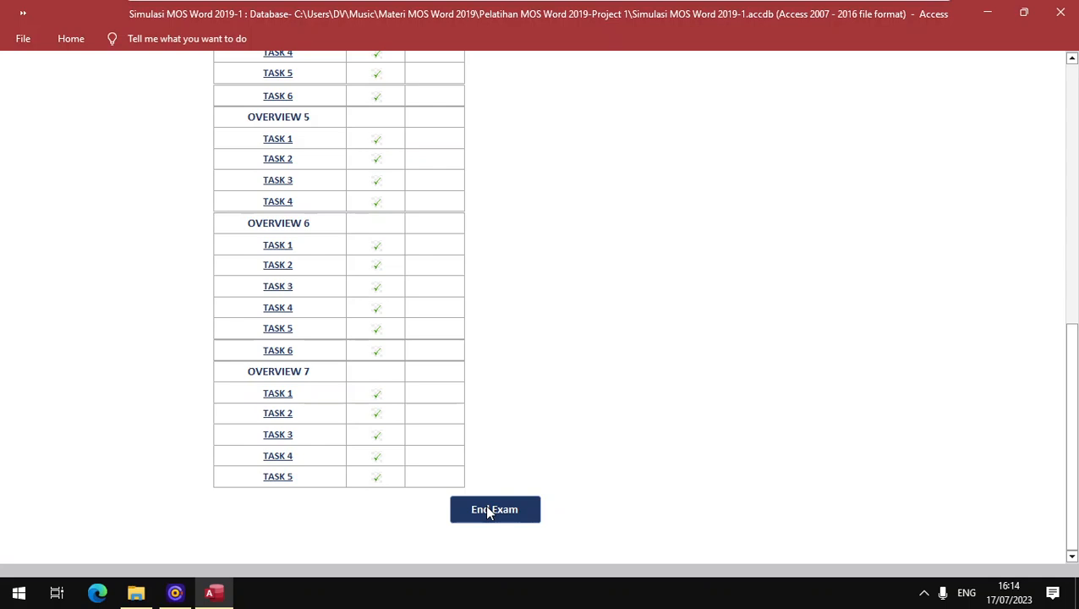
mouse_move(245, 6)
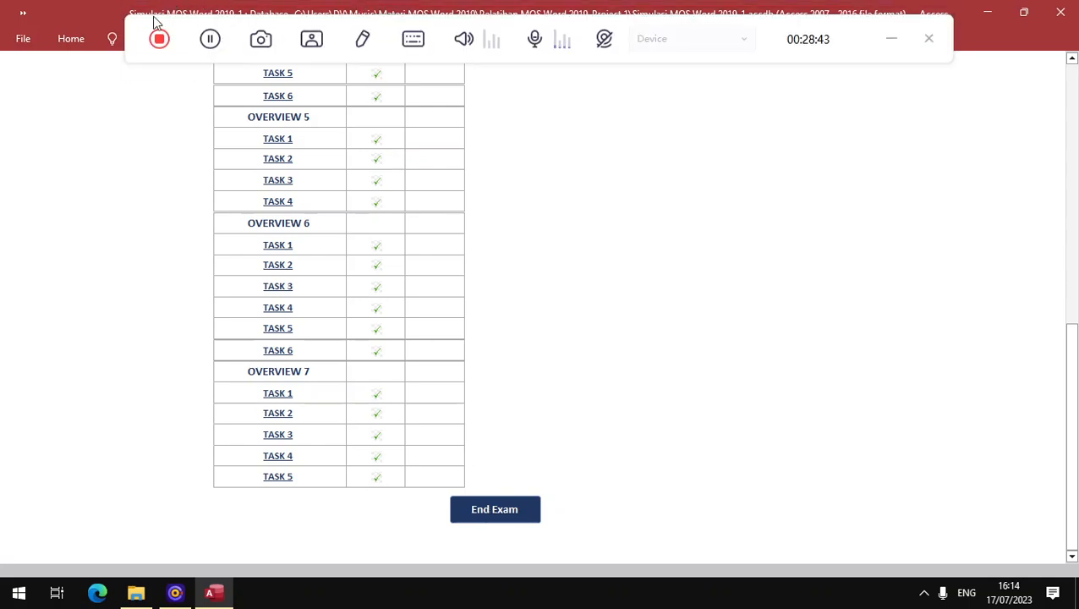